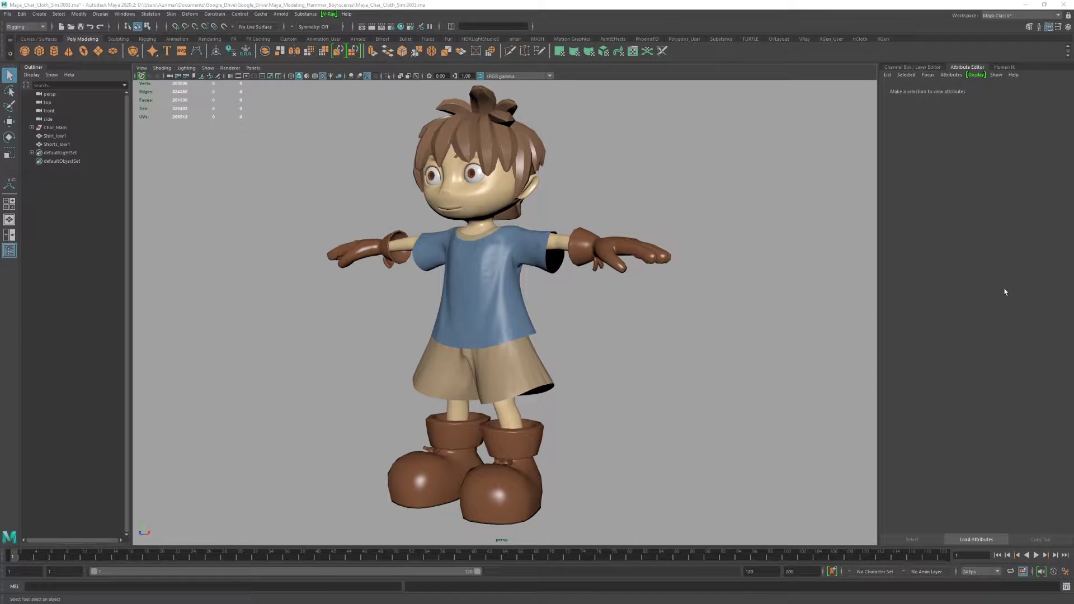
# - Examine the dense Shirt_low1 mesh on the character from the front and side
pyautogui.keyDown('alt'); pyautogui.moveTo(540, 196); pyautogui.dragTo(542, 398, button='right'); pyautogui.keyUp('alt')
pyautogui.keyDown('alt'); pyautogui.moveTo(543, 402); pyautogui.dragTo(618, 334); pyautogui.keyUp('alt')
pyautogui.keyDown('alt'); pyautogui.moveTo(619, 330); pyautogui.dragTo(635, 227, button='middle'); pyautogui.keyUp('alt')
pyautogui.keyDown('alt'); pyautogui.moveTo(636, 227); pyautogui.dragTo(637, 374, button='right'); pyautogui.keyUp('alt')
pyautogui.keyDown('alt'); pyautogui.moveTo(637, 373); pyautogui.dragTo(511, 326); pyautogui.keyUp('alt')
pyautogui.keyDown('alt'); pyautogui.moveTo(511, 326); pyautogui.dragTo(546, 456, button='middle'); pyautogui.keyUp('alt')
pyautogui.keyDown('alt'); pyautogui.moveTo(534, 330); pyautogui.dragTo(498, 297); pyautogui.keyUp('alt')
pyautogui.click(498, 297)
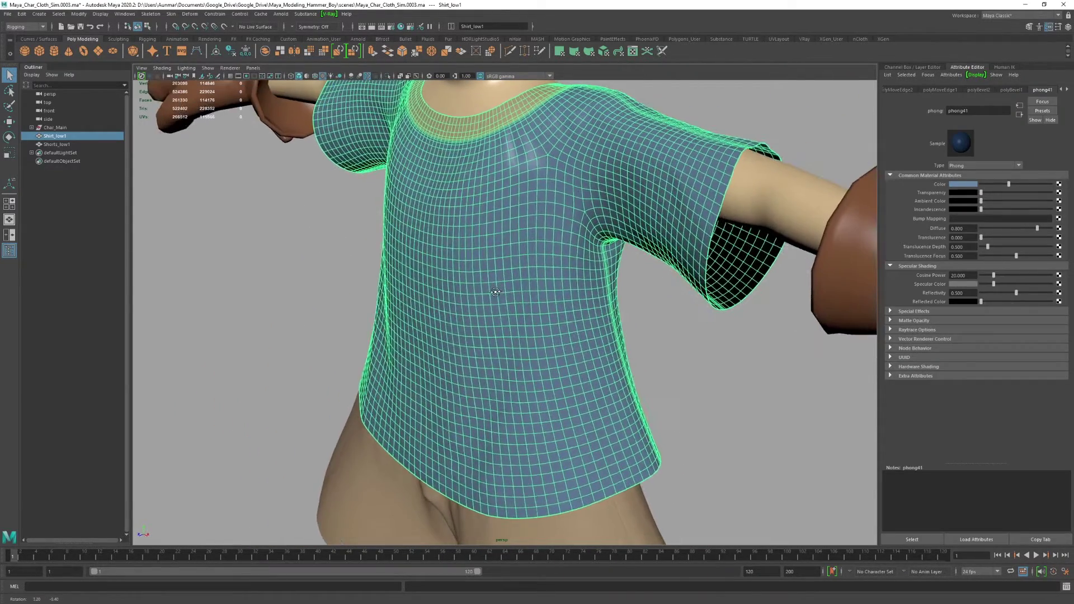
pyautogui.scroll(5, 523, 324)
pyautogui.click(653, 242)
pyautogui.keyDown('alt'); pyautogui.moveTo(653, 242); pyautogui.dragTo(558, 412); pyautogui.keyUp('alt')
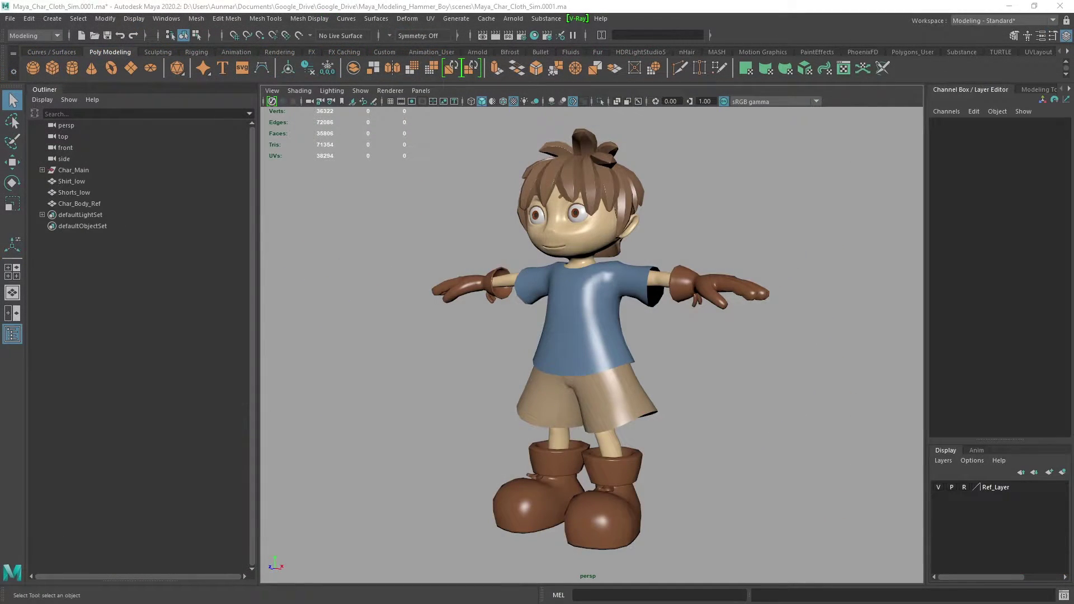
# - Inspect the wireframes of the Shirt_low and Shorts_low meshes by selecting each in turn, and clear the selection
pyautogui.keyDown('alt'); pyautogui.moveTo(660, 257); pyautogui.dragTo(721, 313, button='right'); pyautogui.keyUp('alt')
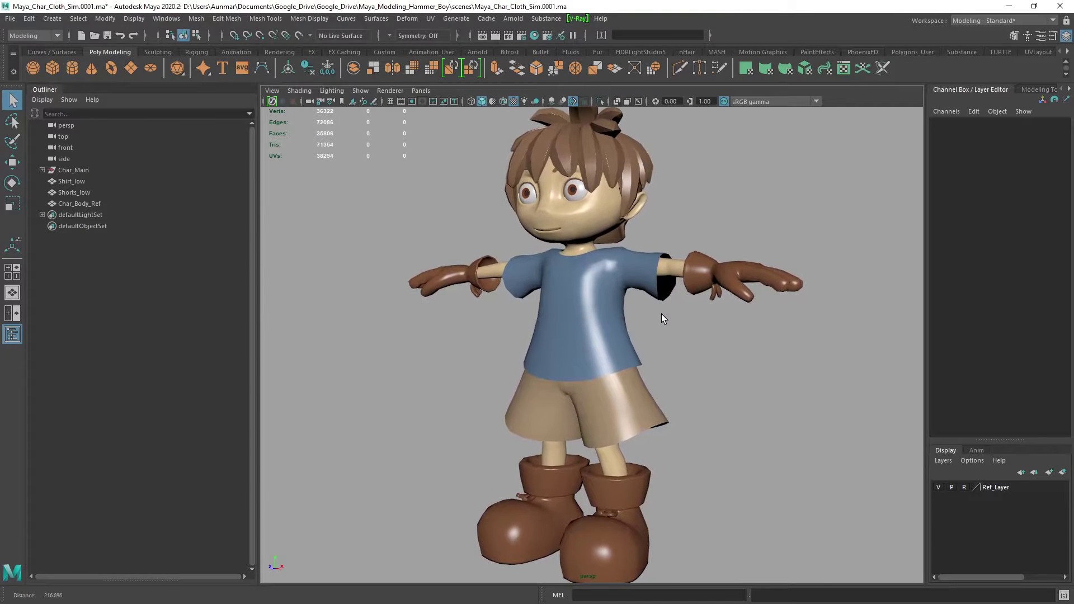
pyautogui.click(564, 326)
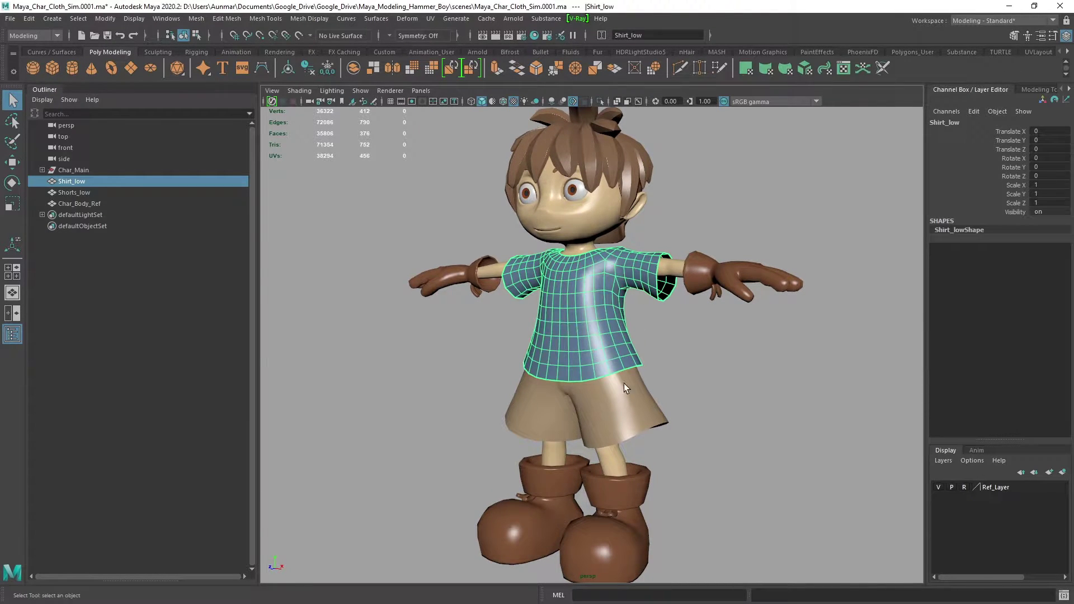
pyautogui.click(635, 411)
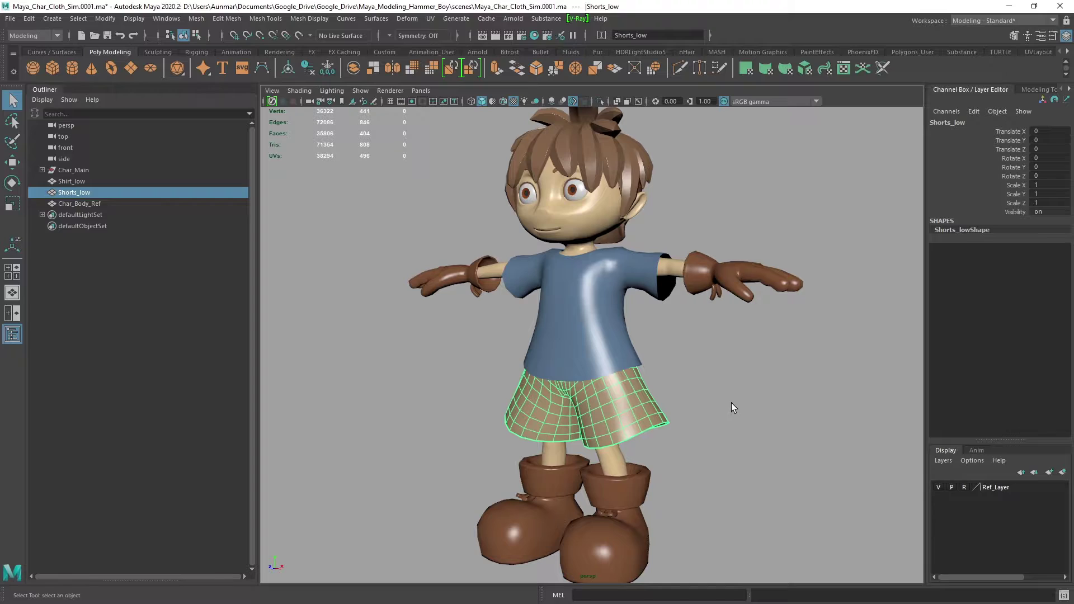
pyautogui.click(724, 357)
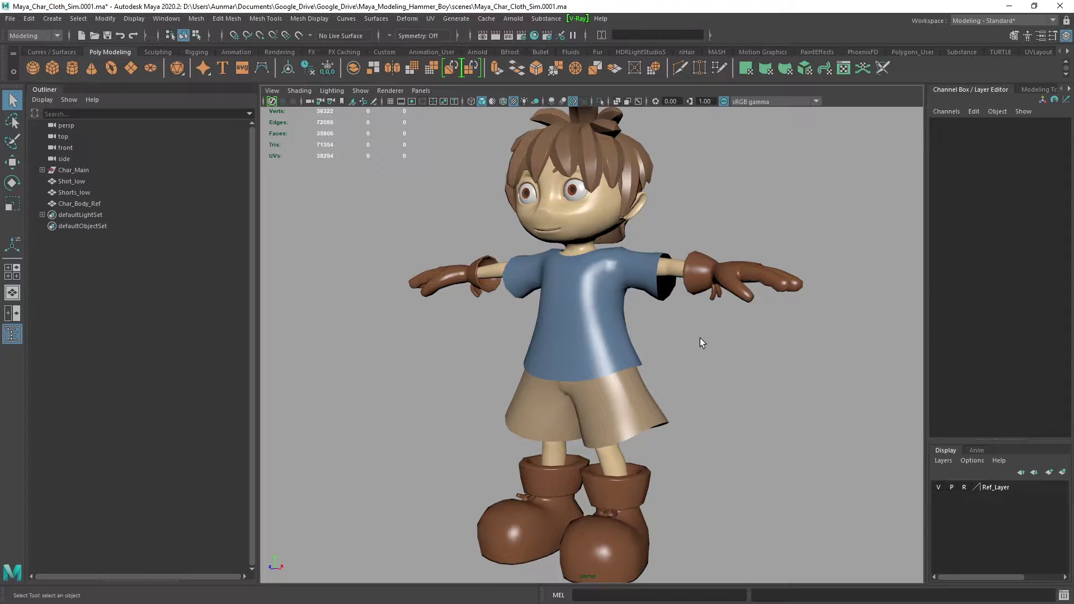
pyautogui.keyDown('alt'); pyautogui.moveTo(690, 307); pyautogui.dragTo(714, 365, button='right'); pyautogui.keyUp('alt')
pyautogui.keyDown('alt'); pyautogui.moveTo(714, 365); pyautogui.dragTo(705, 367); pyautogui.keyUp('alt')
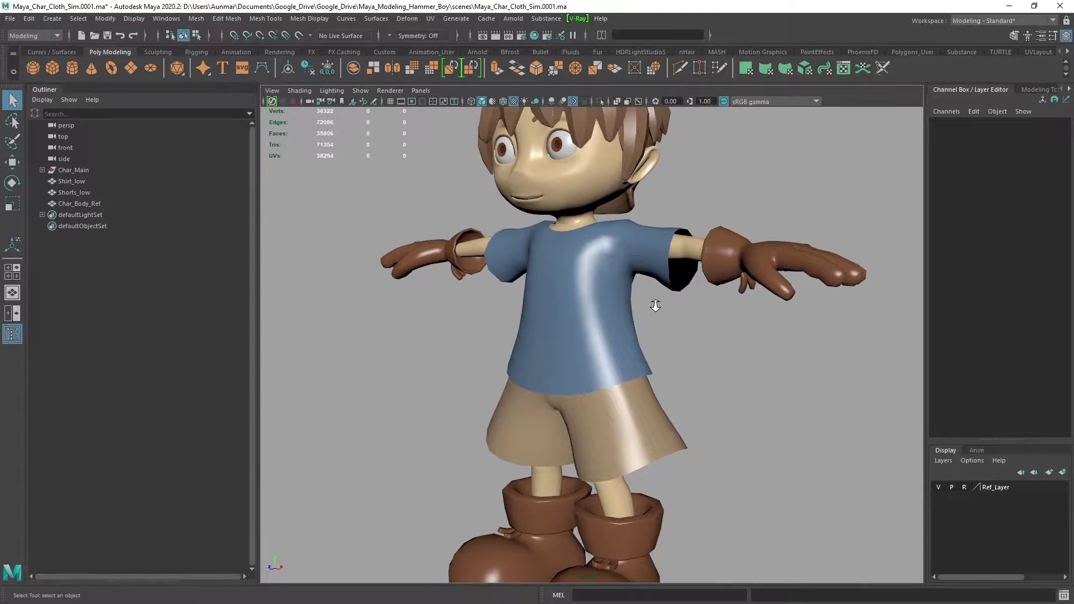
pyautogui.keyDown('alt'); pyautogui.moveTo(654, 304); pyautogui.dragTo(657, 334, button='right'); pyautogui.keyUp('alt')
pyautogui.scroll(-2, 700, 340)
# - Examine the topology of the low-poly shirt and the open inside of the shorts from the side and below
pyautogui.click(563, 302)
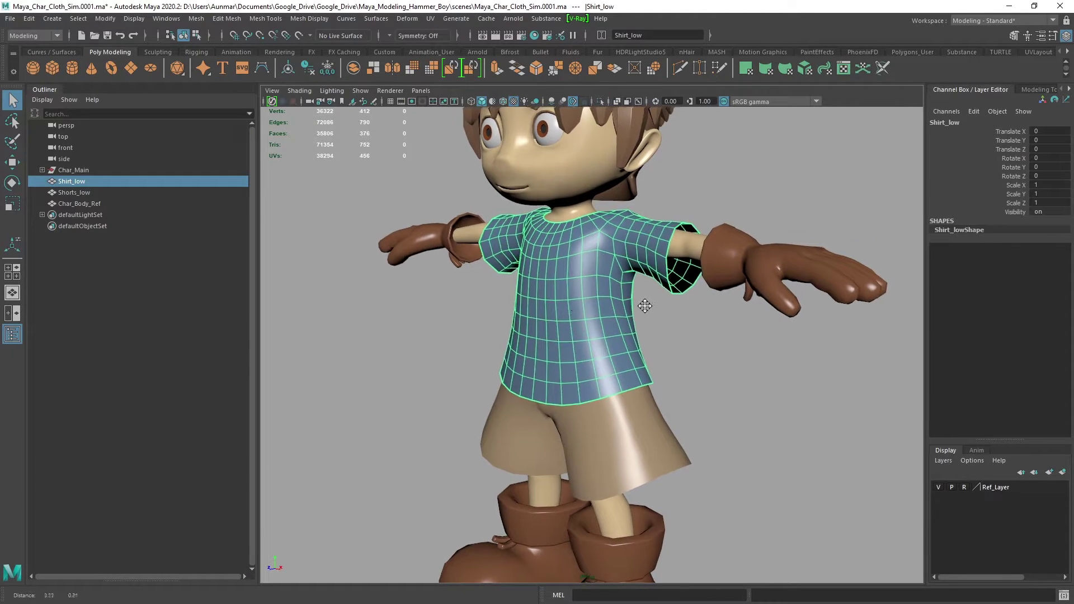
pyautogui.scroll(3, 665, 326)
pyautogui.scroll(2, 665, 326)
pyautogui.keyDown('alt'); pyautogui.moveTo(688, 257); pyautogui.dragTo(560, 230); pyautogui.keyUp('alt')
pyautogui.keyDown('alt'); pyautogui.moveTo(779, 288); pyautogui.dragTo(647, 335); pyautogui.keyUp('alt')
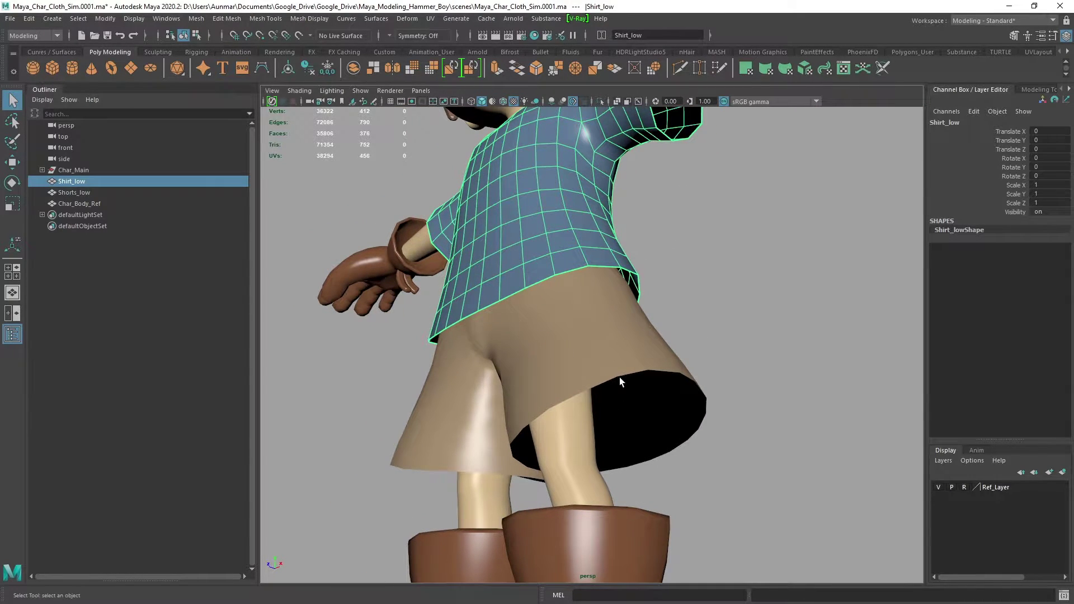
pyautogui.click(633, 388)
pyautogui.keyDown('alt'); pyautogui.moveTo(633, 388); pyautogui.dragTo(624, 248); pyautogui.keyUp('alt')
pyautogui.keyDown('alt'); pyautogui.moveTo(530, 317); pyautogui.dragTo(651, 352); pyautogui.keyUp('alt')
pyautogui.keyDown('alt'); pyautogui.moveTo(652, 357); pyautogui.dragTo(679, 353, button='middle'); pyautogui.keyUp('alt')
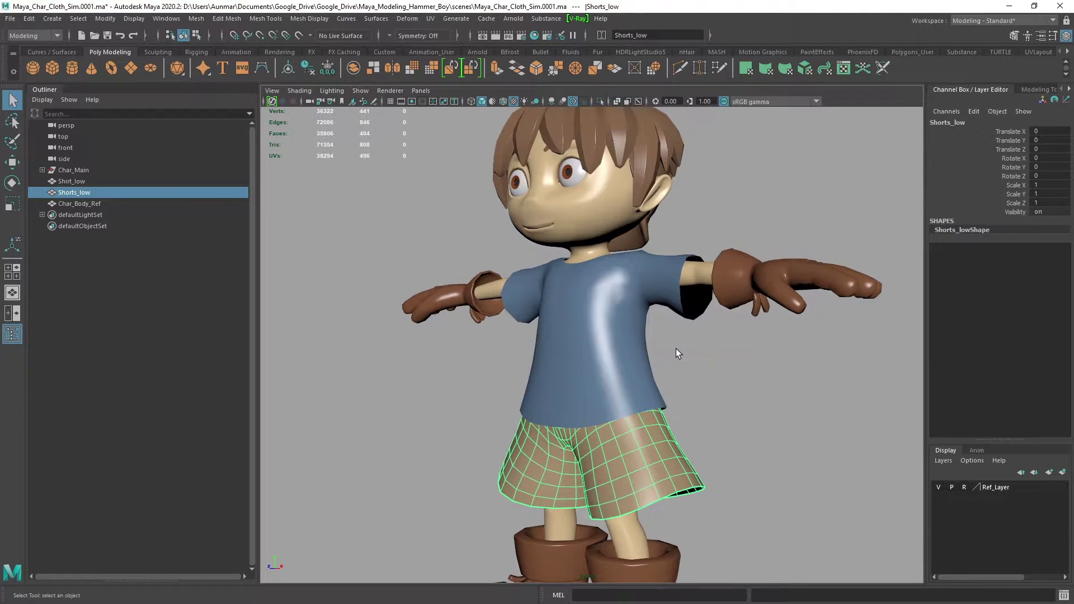
# - Try to thin out the Shirt_low mesh by deleting three horizontal edge loops around its torso
pyautogui.keyDown('alt'); pyautogui.moveTo(676, 348); pyautogui.dragTo(687, 351); pyautogui.keyUp('alt')
pyautogui.click(617, 353)
pyautogui.keyDown('alt'); pyautogui.moveTo(616, 369); pyautogui.dragTo(670, 382); pyautogui.keyUp('alt')
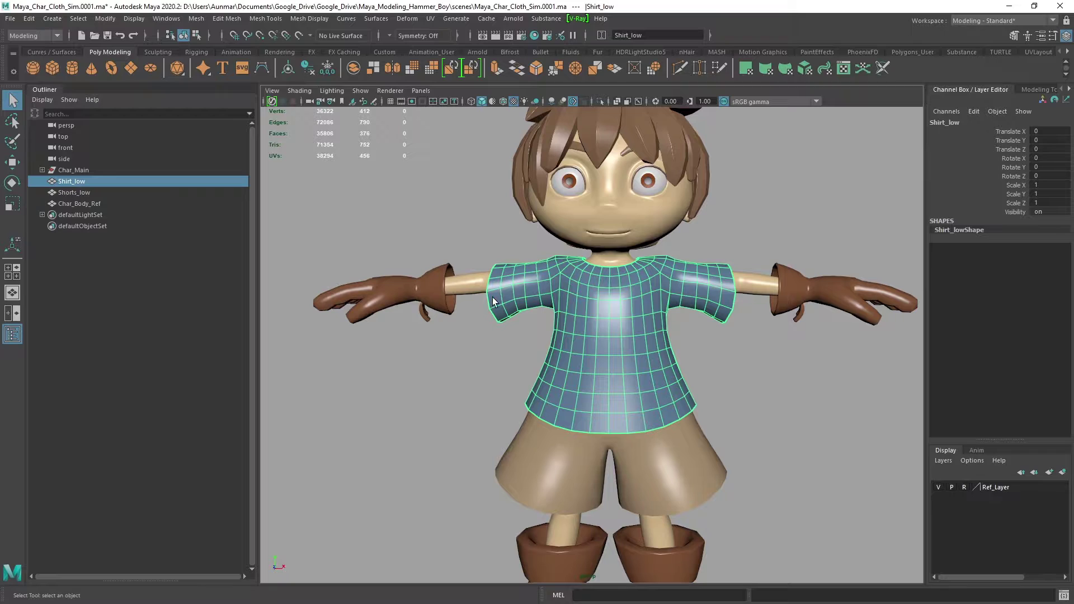
pyautogui.moveTo(622, 343); pyautogui.dragTo(603, 283, button='right')
pyautogui.doubleClick(608, 421)
pyautogui.doubleClick(602, 401)
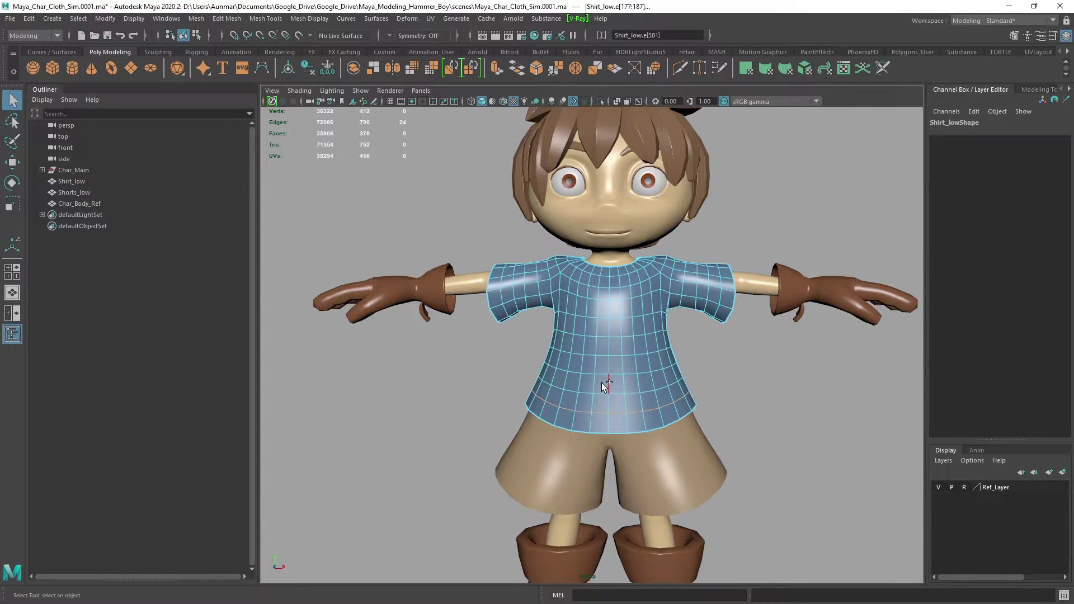
pyautogui.keyDown('shift'); pyautogui.doubleClick(599, 390); pyautogui.keyUp('shift')
pyautogui.hotkey('ctrl', 'Delete')
pyautogui.scroll(3, 587, 392)
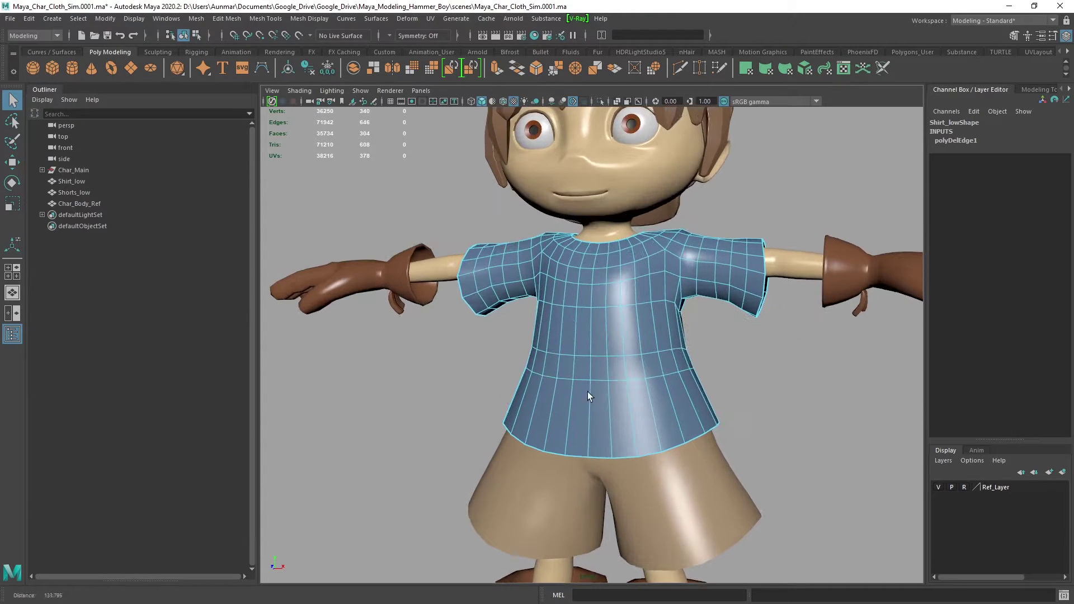
pyautogui.keyDown('alt'); pyautogui.moveTo(549, 311); pyautogui.dragTo(615, 323); pyautogui.keyUp('alt')
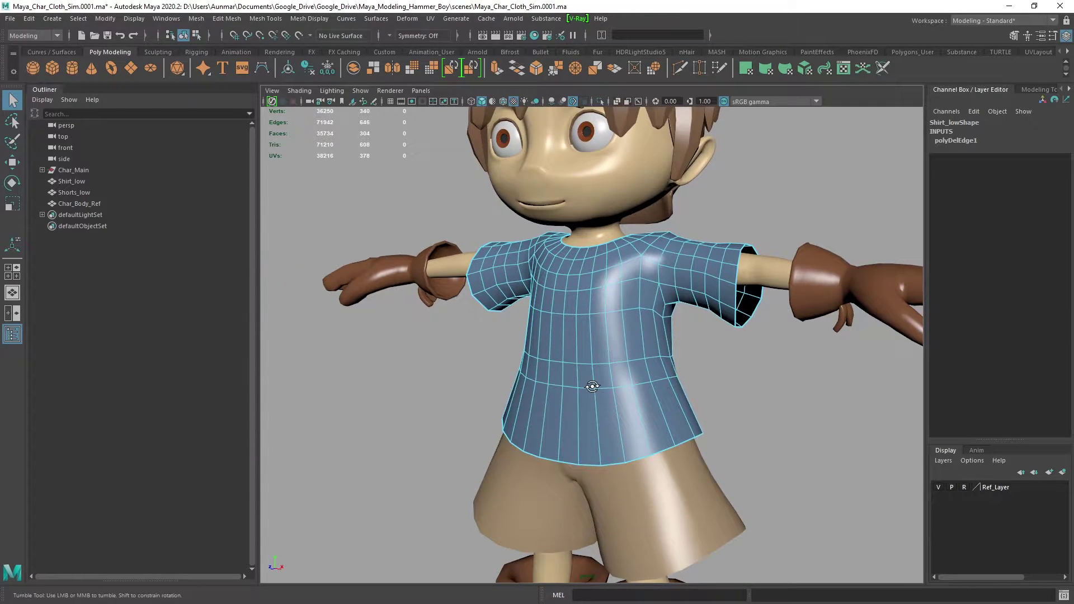
pyautogui.keyDown('alt'); pyautogui.moveTo(553, 335); pyautogui.dragTo(555, 301); pyautogui.keyUp('alt')
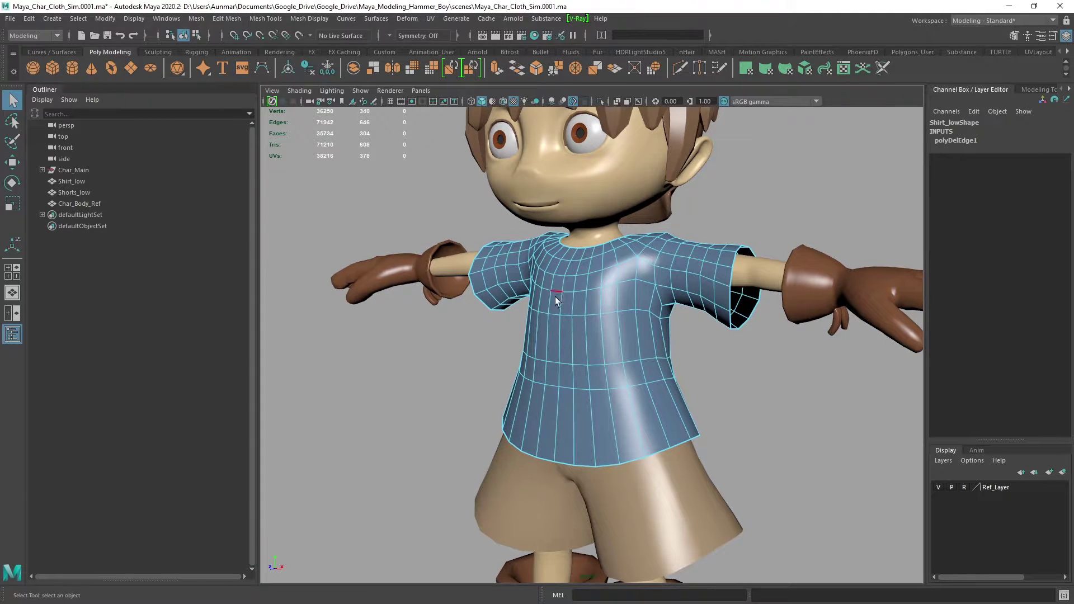
# - Undo the shirt's edge loop deletion and return to object selection
pyautogui.click(576, 396)
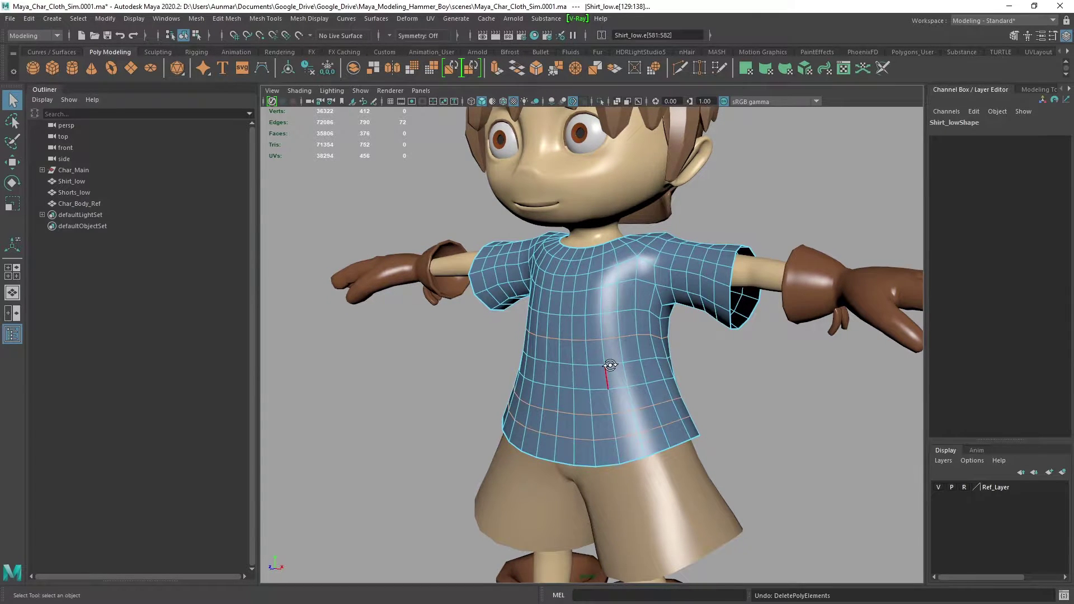
pyautogui.keyDown('alt'); pyautogui.moveTo(608, 364); pyautogui.dragTo(616, 283); pyautogui.keyUp('alt')
pyautogui.moveTo(616, 284); pyautogui.dragTo(711, 252, button='right')
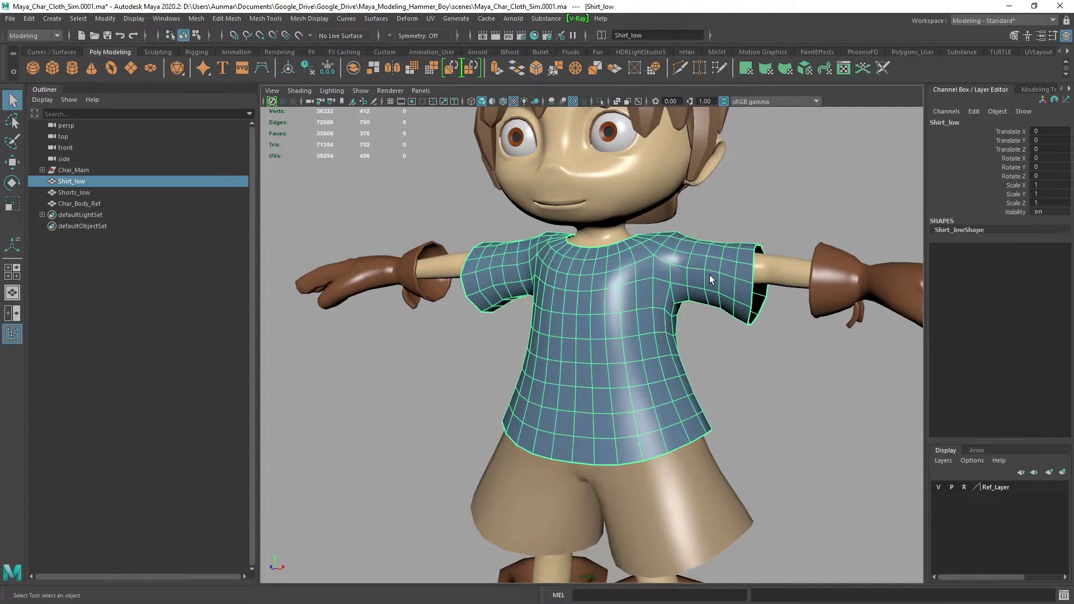
# - Delete the construction history of the Shirt_low mesh
pyautogui.click(822, 390)
pyautogui.keyDown('alt'); pyautogui.moveTo(807, 401); pyautogui.dragTo(538, 312, button='right'); pyautogui.keyUp('alt')
pyautogui.click(623, 337)
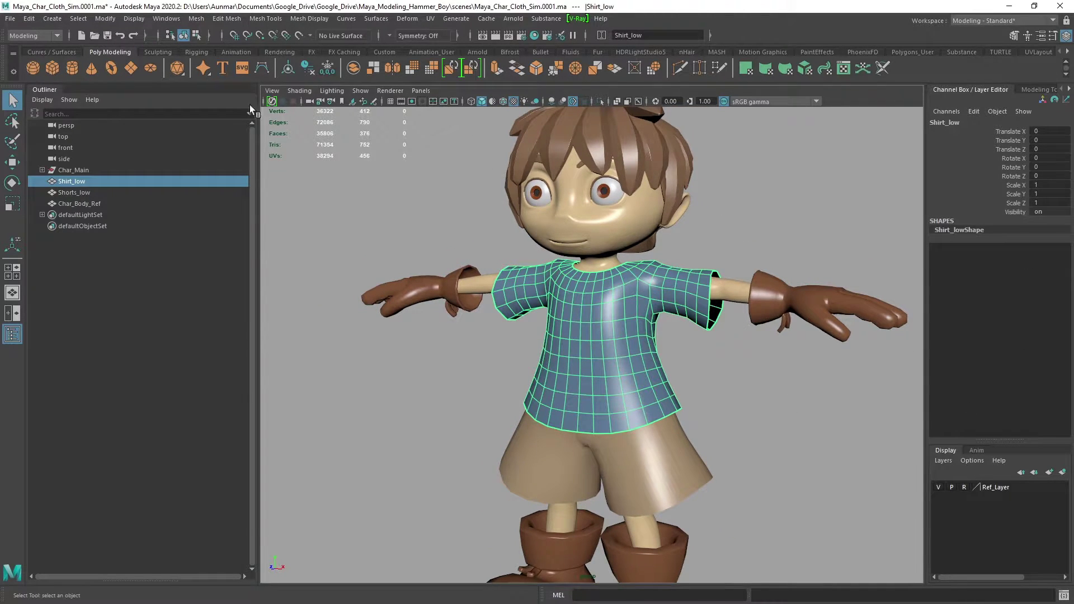
pyautogui.click(27, 20)
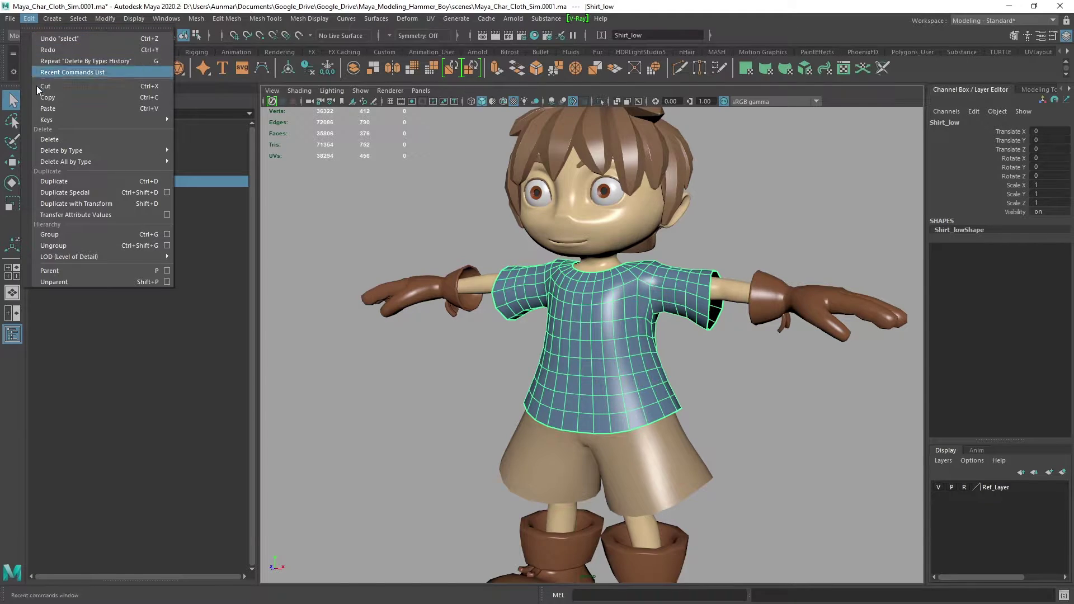
pyautogui.moveTo(57, 150)
pyautogui.click(230, 151)
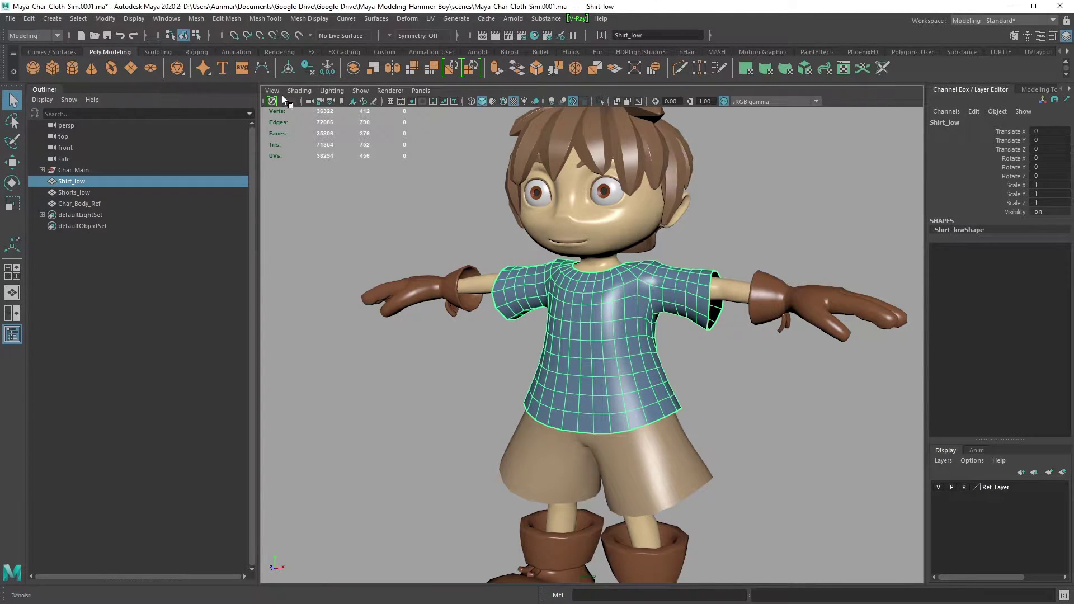
# - Select the shorts, turn on the viewport grid and compare the character's size with it
pyautogui.click(664, 457)
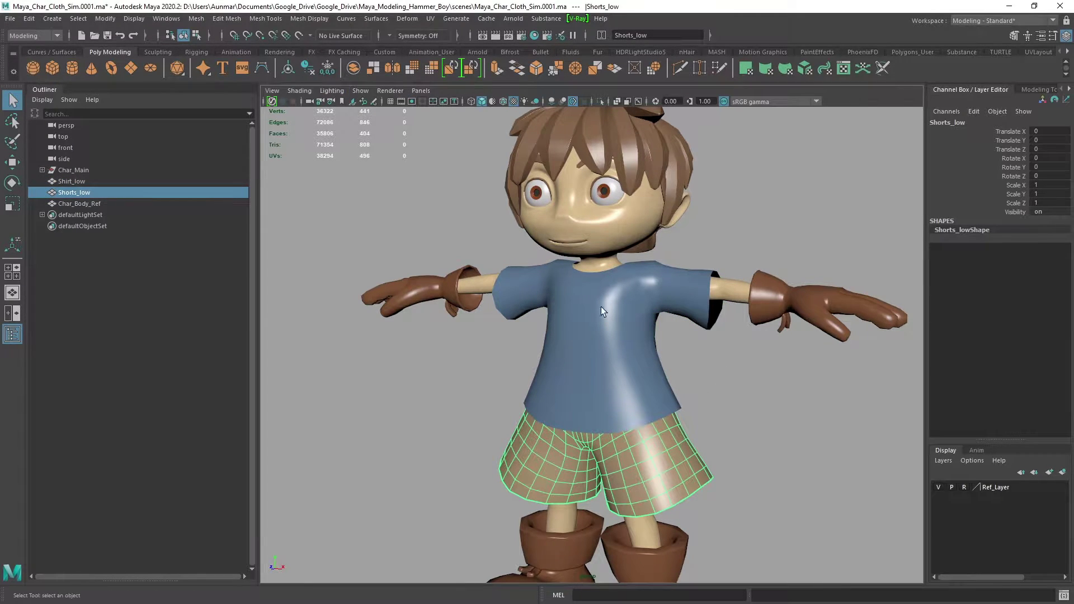
pyautogui.keyDown('alt'); pyautogui.moveTo(727, 348); pyautogui.dragTo(713, 357); pyautogui.keyUp('alt')
pyautogui.keyDown('alt'); pyautogui.moveTo(717, 375); pyautogui.dragTo(676, 342, button='right'); pyautogui.keyUp('alt')
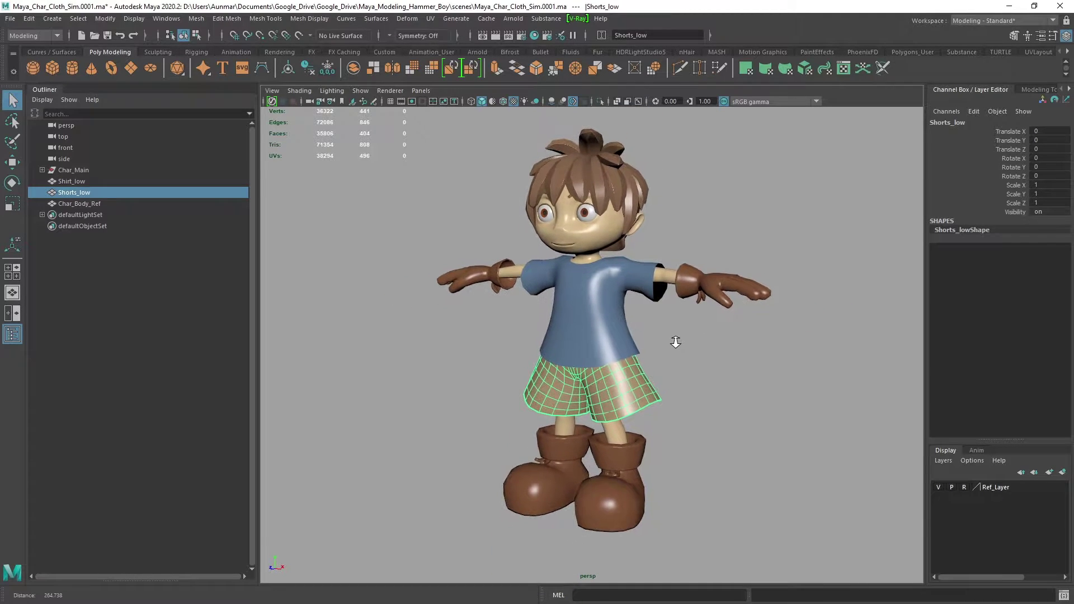
pyautogui.keyDown('alt'); pyautogui.moveTo(685, 349); pyautogui.dragTo(688, 346); pyautogui.keyUp('alt')
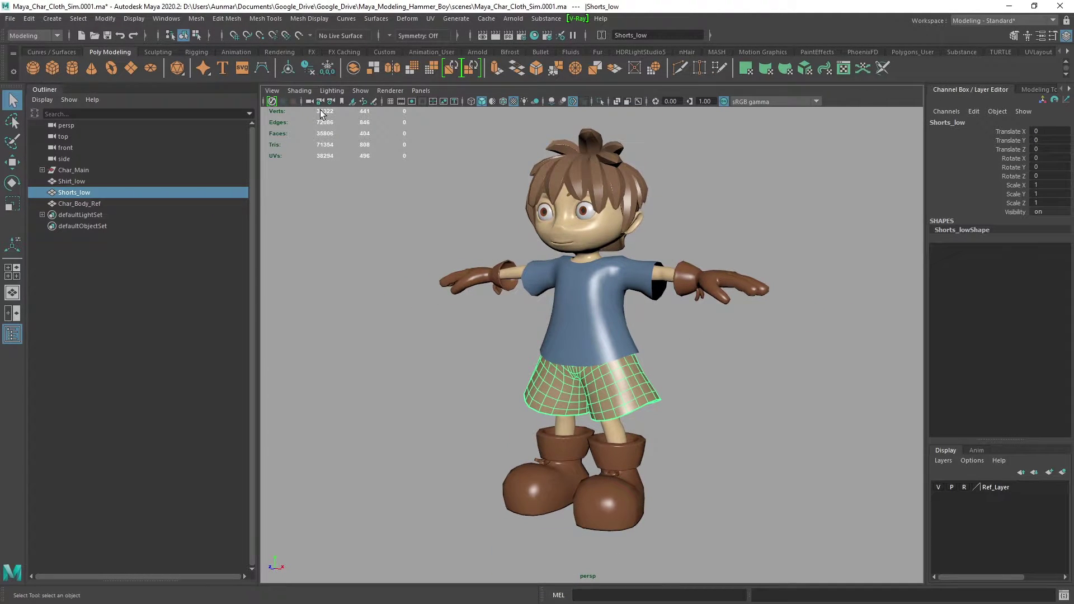
pyautogui.click(390, 101)
pyautogui.keyDown('alt'); pyautogui.moveTo(565, 319); pyautogui.dragTo(617, 324); pyautogui.keyUp('alt')
pyautogui.keyDown('alt'); pyautogui.moveTo(617, 325); pyautogui.dragTo(609, 408, button='right'); pyautogui.keyUp('alt')
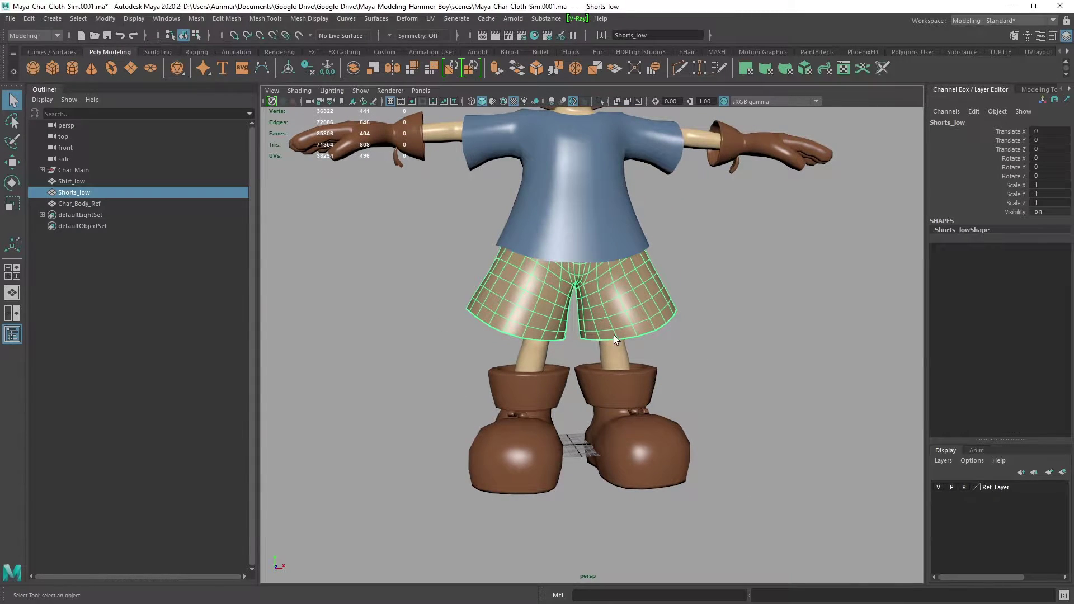
pyautogui.keyDown('alt'); pyautogui.moveTo(614, 336); pyautogui.dragTo(650, 418, button='middle'); pyautogui.keyUp('alt')
pyautogui.keyDown('alt'); pyautogui.moveTo(650, 417); pyautogui.dragTo(628, 376, button='right'); pyautogui.keyUp('alt')
pyautogui.keyDown('alt'); pyautogui.moveTo(628, 377); pyautogui.dragTo(556, 385); pyautogui.keyUp('alt')
# - Check the working units in the general settings preferences and save the preferences
pyautogui.click(162, 19)
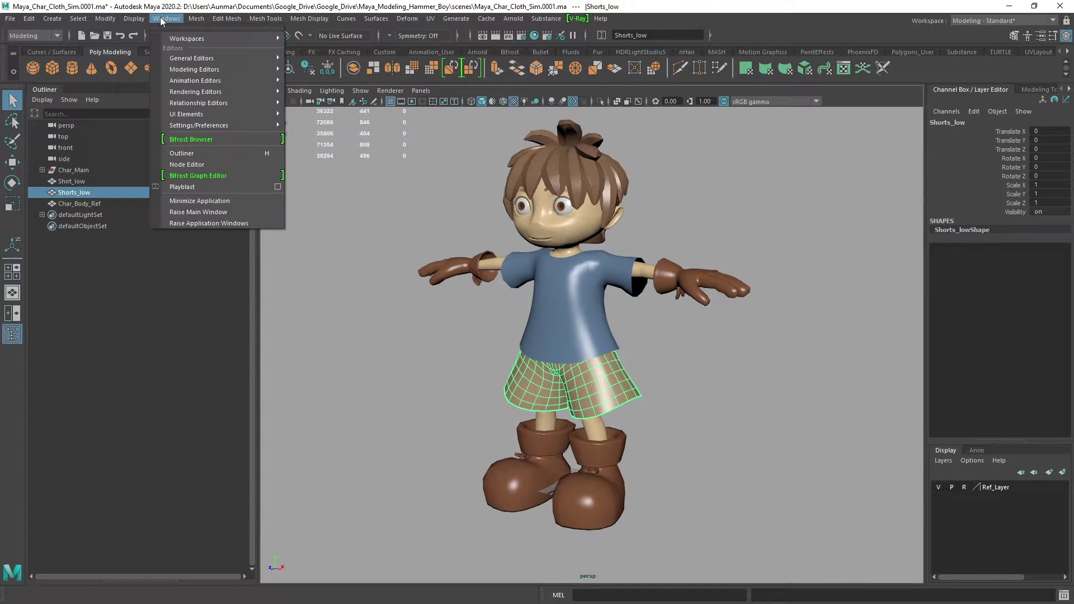
pyautogui.moveTo(210, 126)
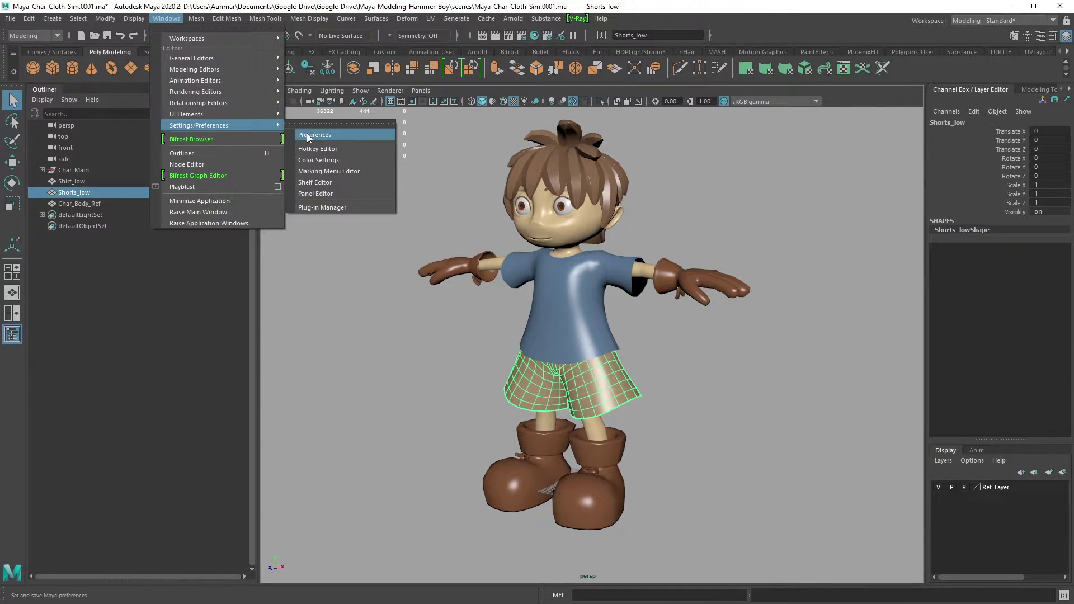
pyautogui.click(307, 135)
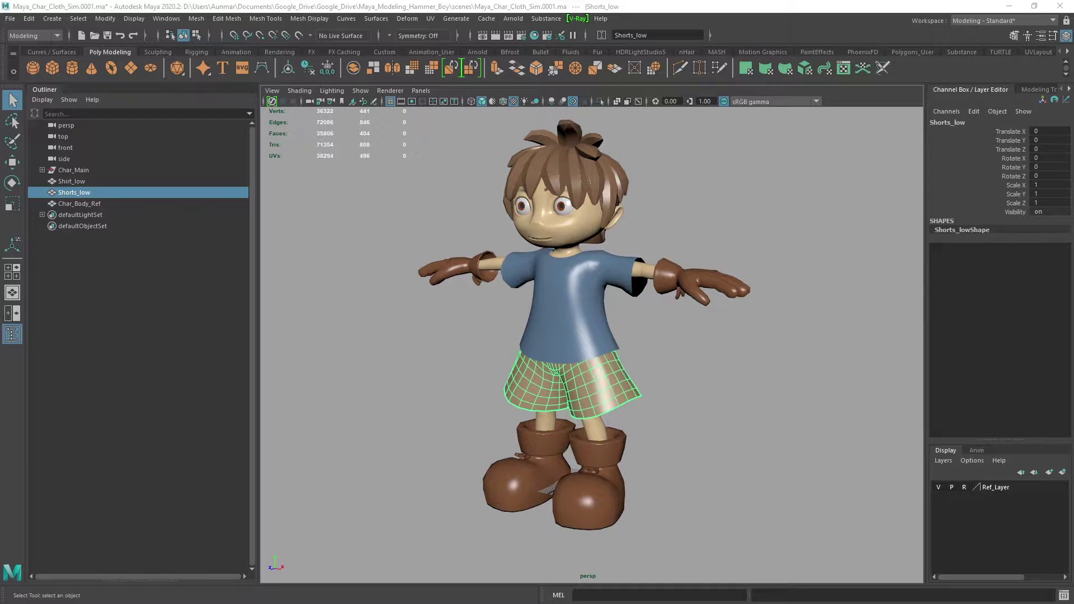
pyautogui.click(436, 310)
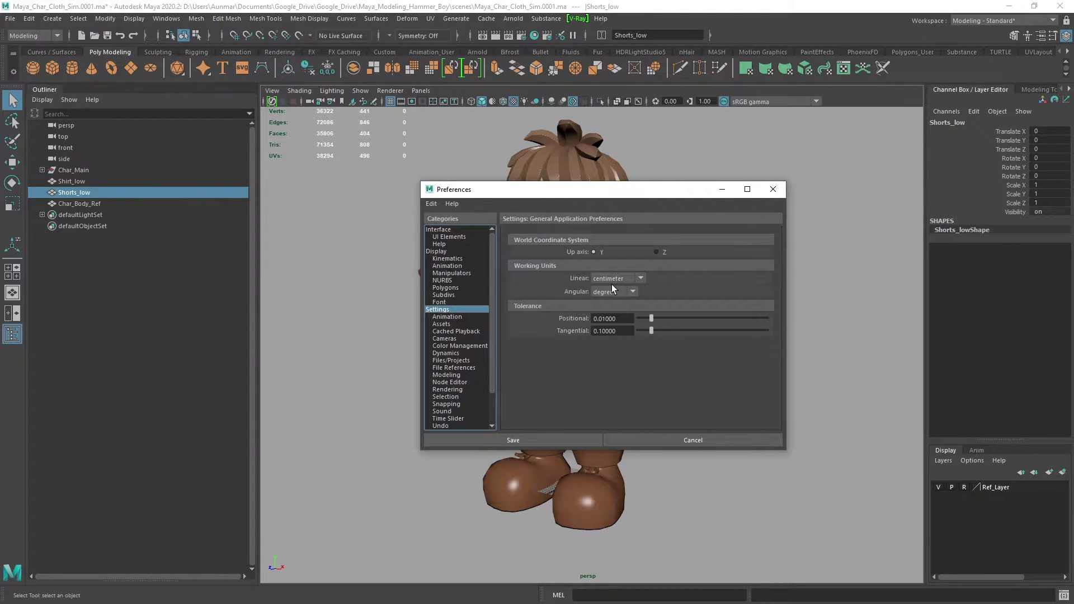
pyautogui.click(576, 442)
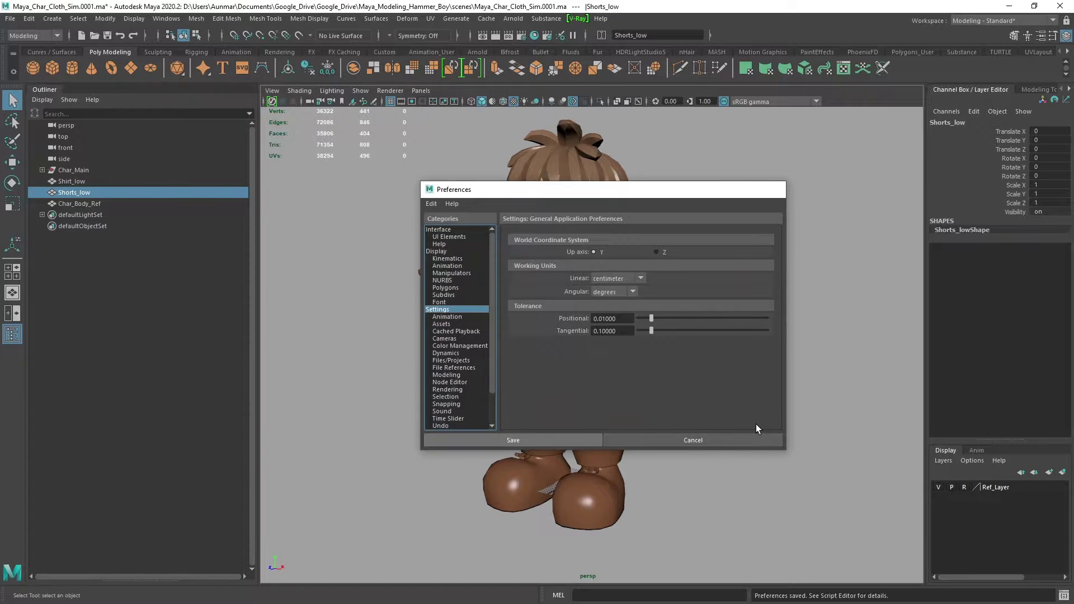
pyautogui.keyDown('alt'); pyautogui.moveTo(717, 418); pyautogui.dragTo(725, 386); pyautogui.keyUp('alt')
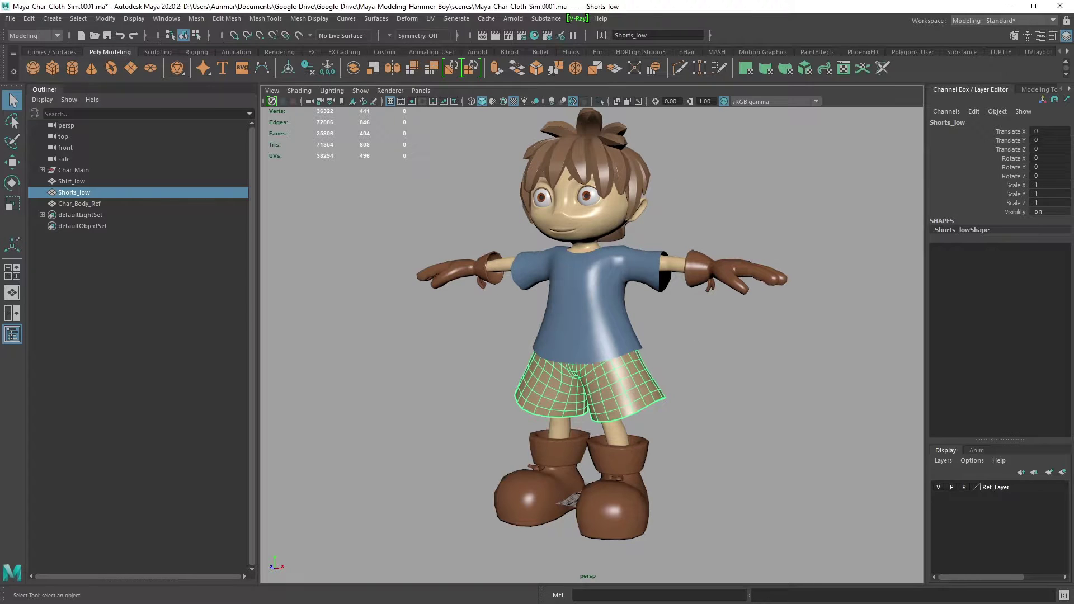
# - Examine the character's proportions and the mesh density of Shirt_low across the torso and neckline
pyautogui.keyDown('alt'); pyautogui.moveTo(696, 300); pyautogui.dragTo(692, 300); pyautogui.keyUp('alt')
pyautogui.keyDown('alt'); pyautogui.moveTo(669, 303); pyautogui.dragTo(667, 313, button='right'); pyautogui.keyUp('alt')
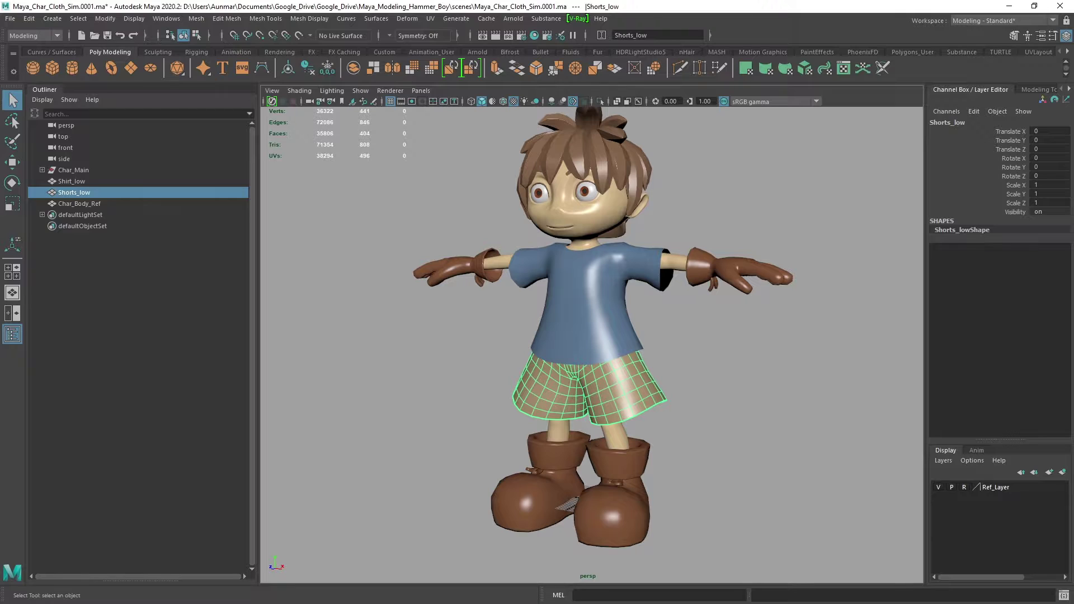
pyautogui.keyDown('alt'); pyautogui.moveTo(647, 395); pyautogui.dragTo(661, 411); pyautogui.keyUp('alt')
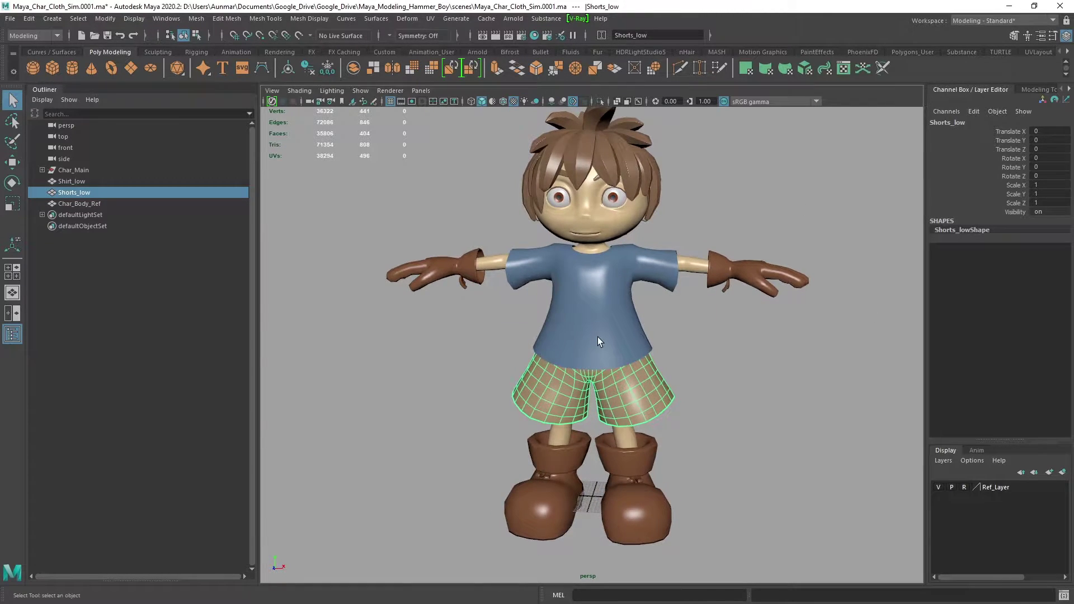
pyautogui.click(598, 337)
pyautogui.keyDown('alt'); pyautogui.moveTo(660, 374); pyautogui.dragTo(636, 374); pyautogui.keyUp('alt')
pyautogui.keyDown('alt'); pyautogui.moveTo(635, 373); pyautogui.dragTo(704, 397, button='right'); pyautogui.keyUp('alt')
pyautogui.keyDown('alt'); pyautogui.moveTo(644, 373); pyautogui.dragTo(658, 305); pyautogui.keyUp('alt')
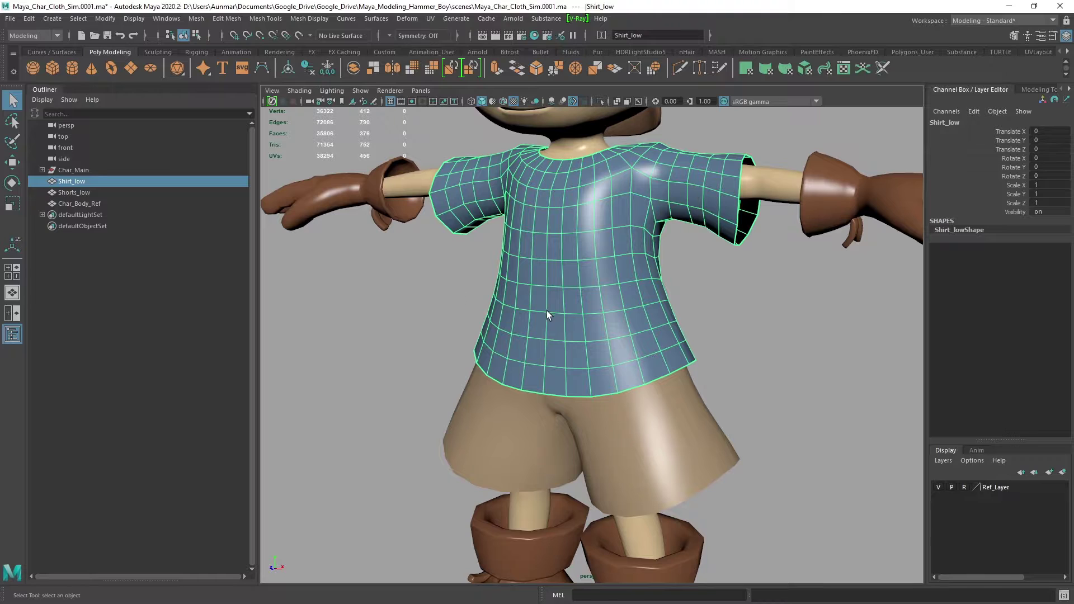
pyautogui.keyDown('alt'); pyautogui.moveTo(536, 303); pyautogui.dragTo(523, 172); pyautogui.keyUp('alt')
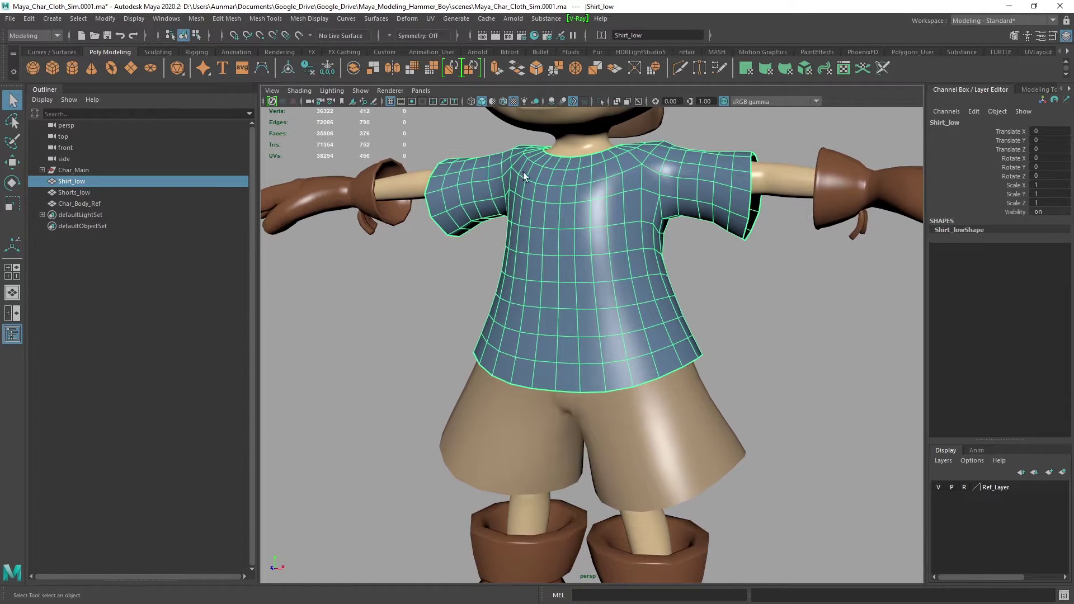
pyautogui.moveTo(561, 288)
pyautogui.keyDown('alt'); pyautogui.mouseDown()
pyautogui.moveTo(573, 289)
pyautogui.moveTo(568, 301)
pyautogui.mouseUp(); pyautogui.keyUp('alt')
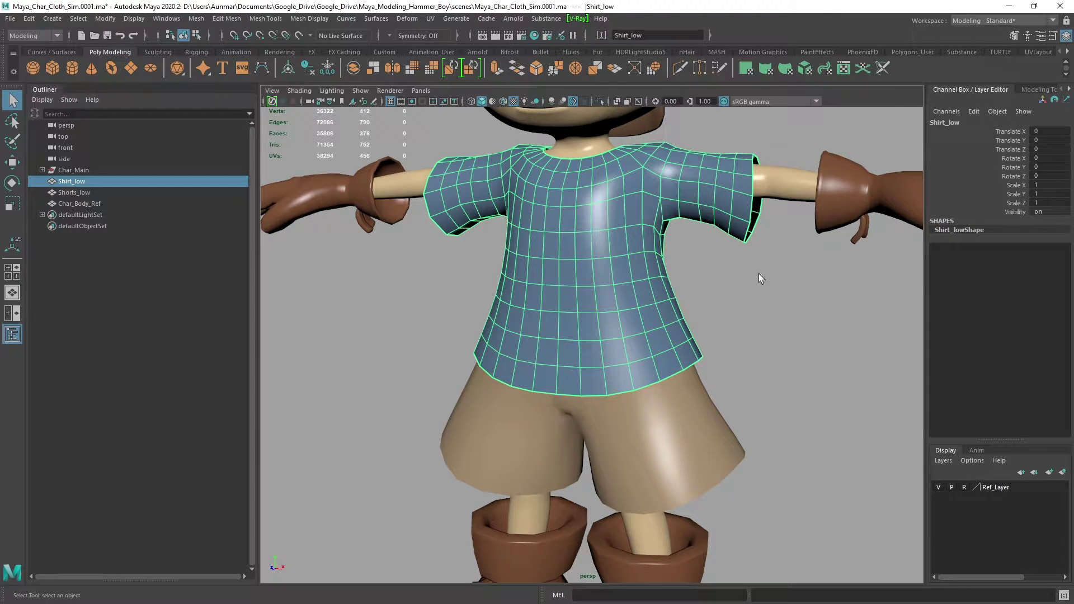
# - Try smoothing the Shirt_low mesh on its own and undo it
pyautogui.keyDown('alt'); pyautogui.moveTo(676, 320); pyautogui.dragTo(749, 371); pyautogui.keyUp('alt')
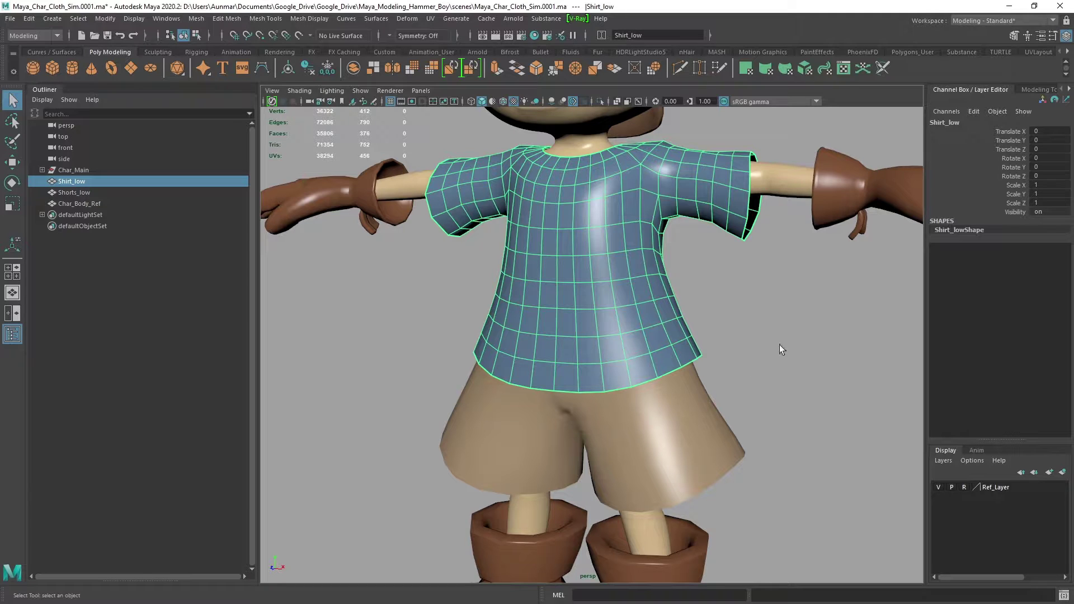
pyautogui.keyDown('shift'); pyautogui.rightClick(758, 302); pyautogui.keyUp('shift')
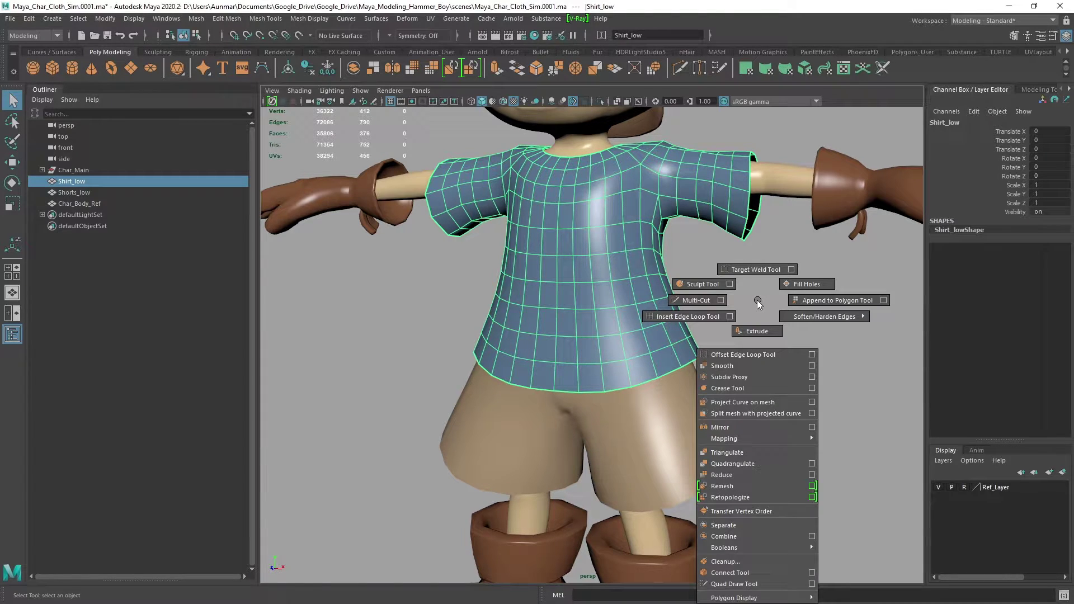
pyautogui.click(746, 367)
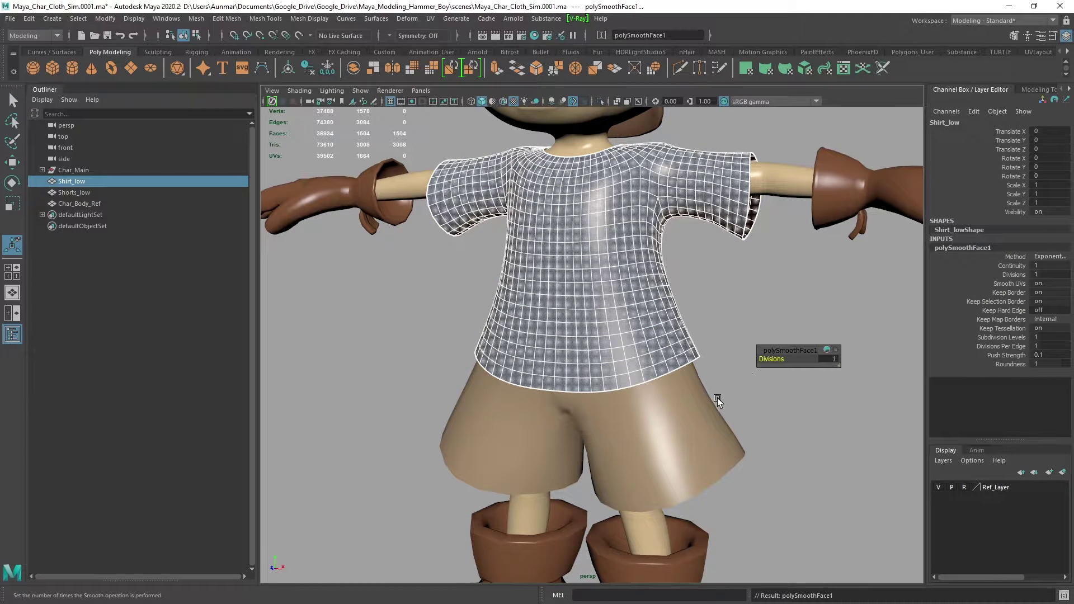
pyautogui.hotkey('ctrl', 'z')
# - Smooth the Shirt_low and Shorts_low meshes together with the smoothing divisions set to 2
pyautogui.keyDown('shift'); pyautogui.click(670, 394); pyautogui.keyUp('shift')
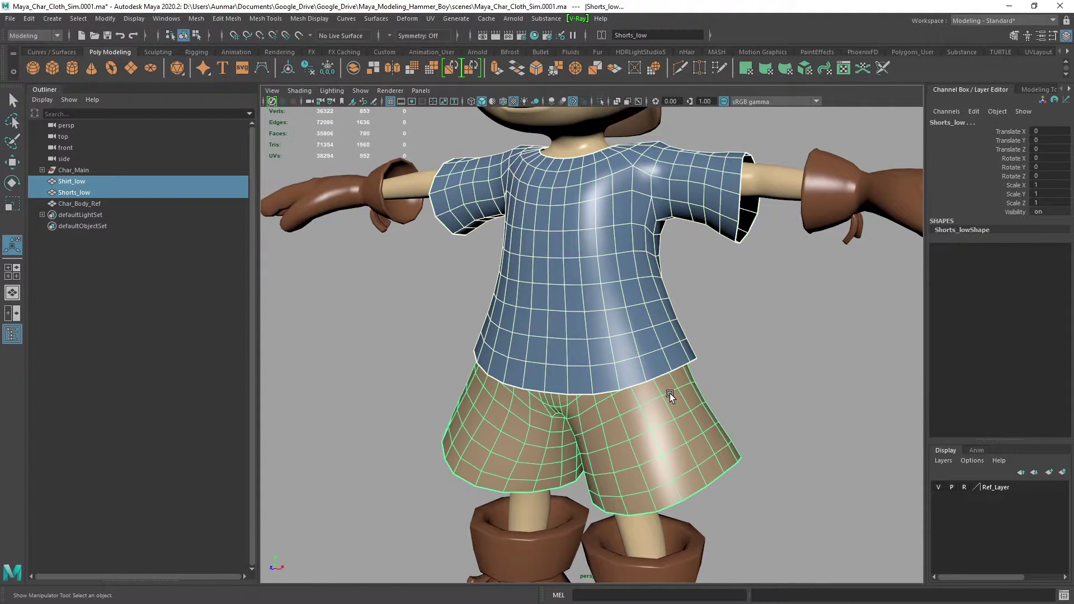
pyautogui.press('g')
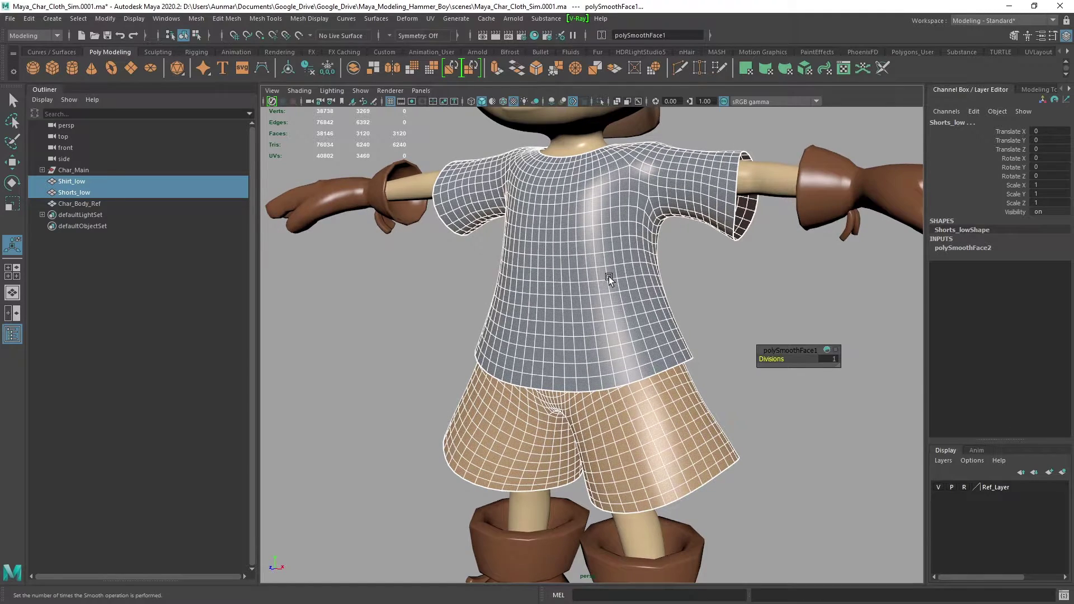
pyautogui.click(974, 248)
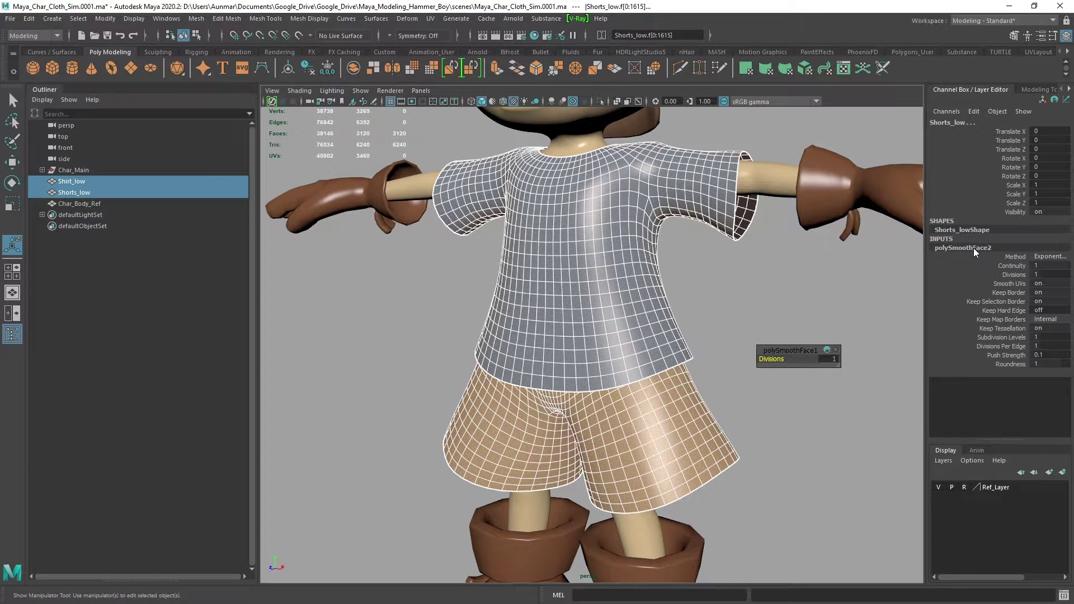
pyautogui.doubleClick(1045, 265)
pyautogui.doubleClick(1049, 275)
pyautogui.write('2')
pyautogui.press('Return')
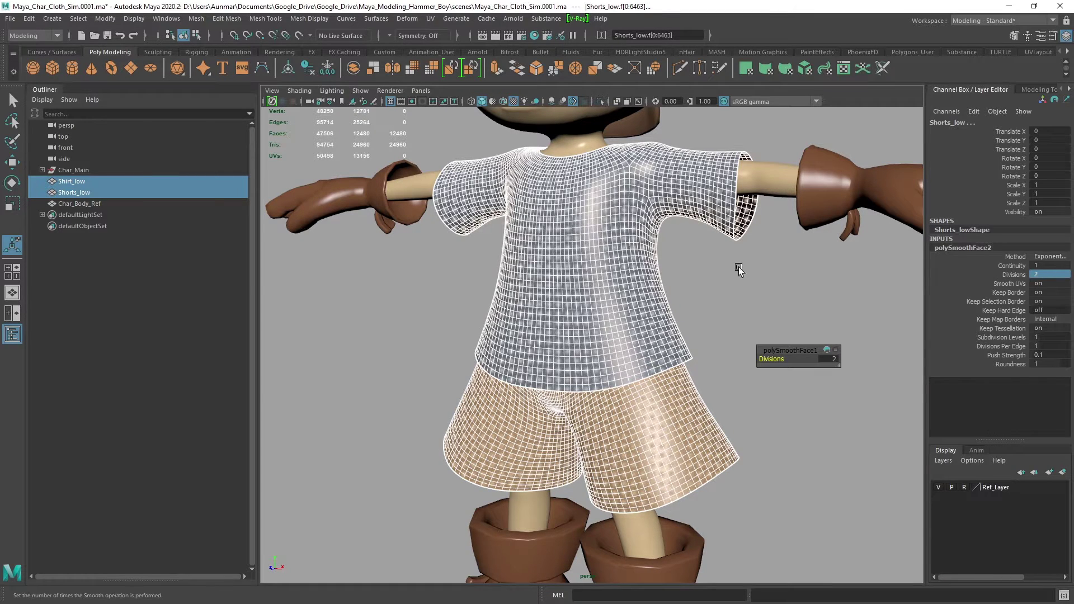
# - Try 3 smoothing divisions on both garments, examine the mesh density and undo the division change
pyautogui.keyDown('alt'); pyautogui.moveTo(741, 271); pyautogui.dragTo(613, 192); pyautogui.keyUp('alt')
pyautogui.doubleClick(1039, 274)
pyautogui.write('3')
pyautogui.press('Return')
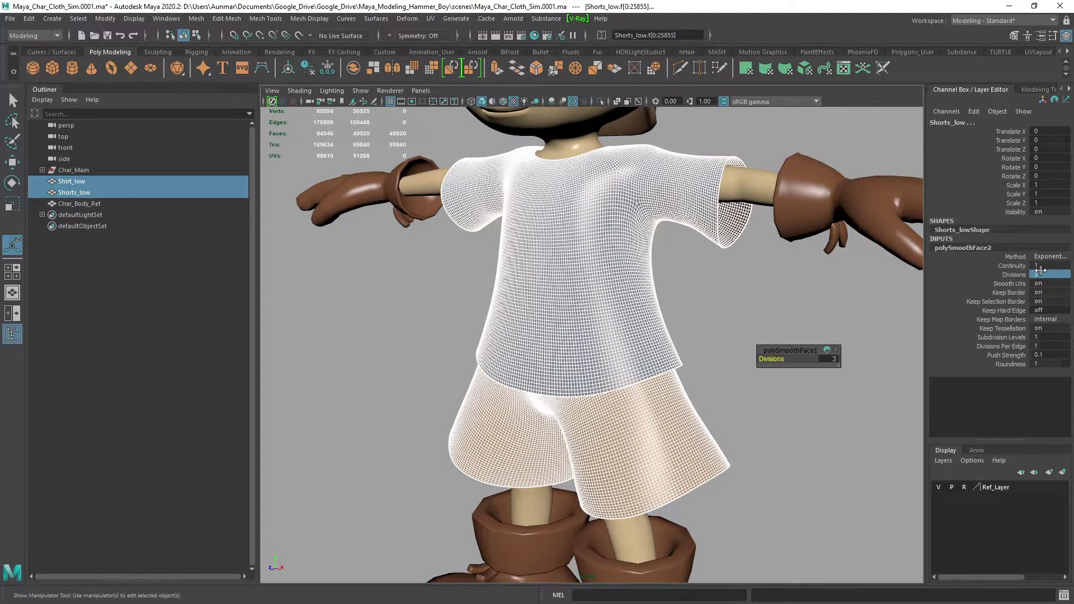
pyautogui.keyDown('alt'); pyautogui.moveTo(615, 227); pyautogui.dragTo(628, 228); pyautogui.keyUp('alt')
pyautogui.keyDown('alt'); pyautogui.moveTo(493, 236); pyautogui.dragTo(494, 239); pyautogui.keyUp('alt')
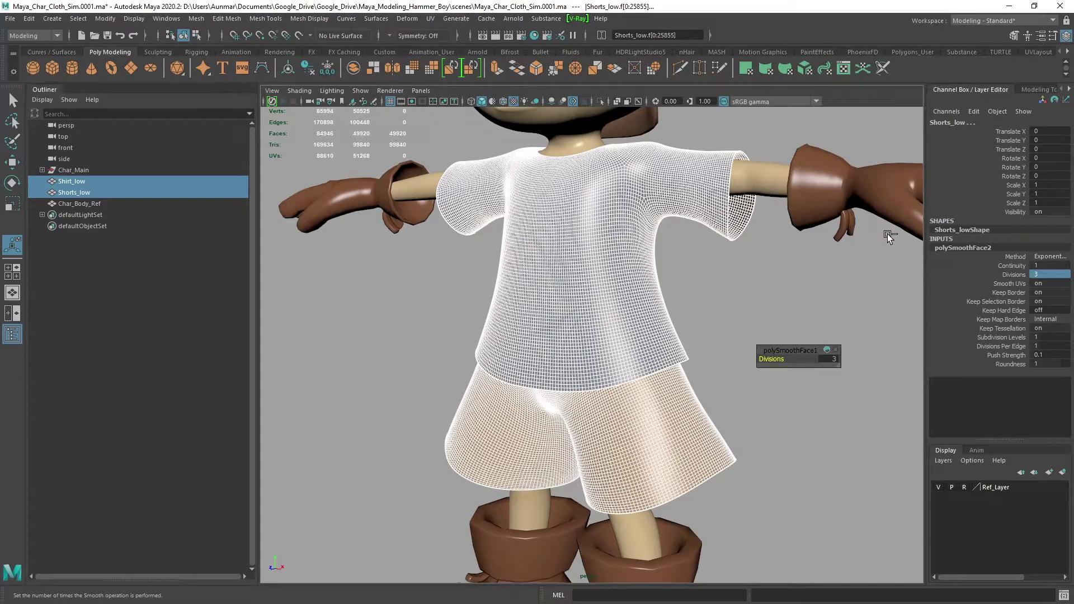
pyautogui.hotkey('ctrl', 'z')
pyautogui.moveTo(644, 295)
pyautogui.keyDown('alt'); pyautogui.mouseDown()
pyautogui.moveTo(612, 291)
pyautogui.moveTo(640, 294)
pyautogui.mouseUp(); pyautogui.keyUp('alt')
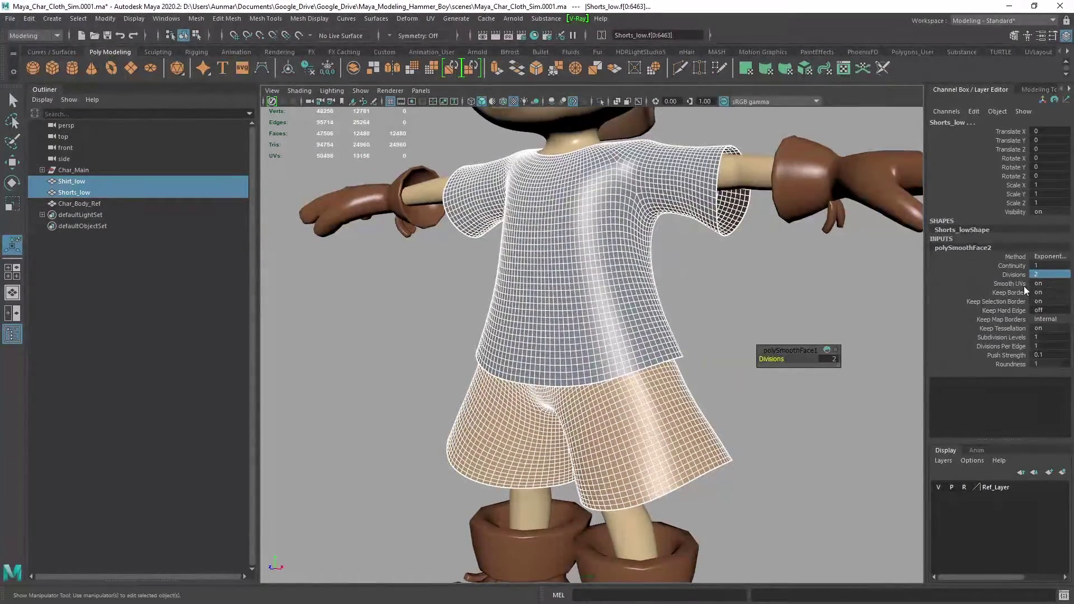
# - Set Keep Border and Keep Selection Border to off for the smoothing of both garments
pyautogui.doubleClick(1058, 293)
pyautogui.doubleClick(1058, 301)
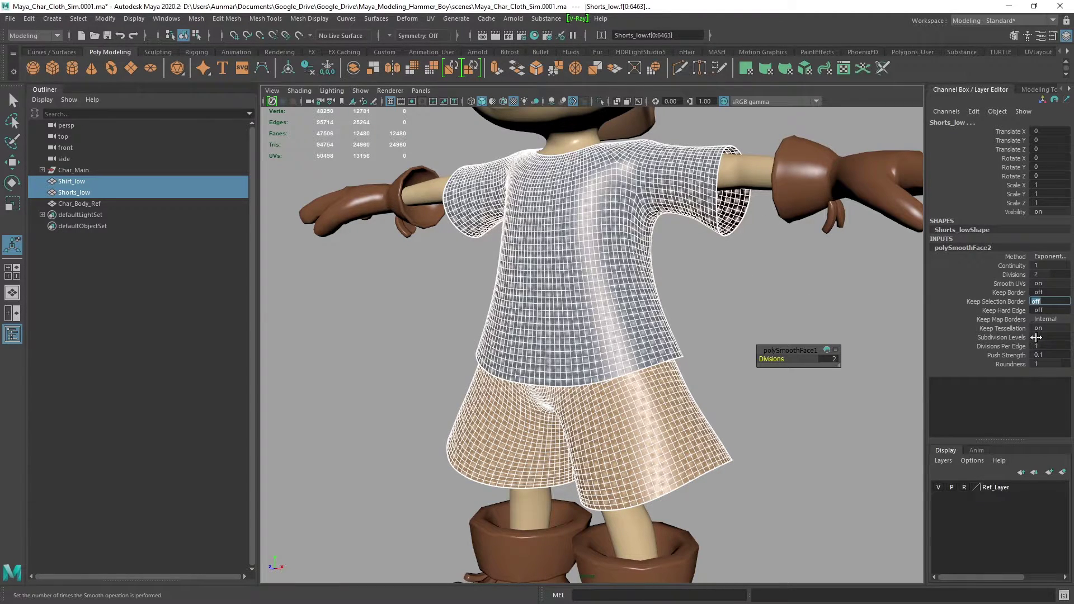
pyautogui.scroll(-5, 617, 296)
pyautogui.keyDown('alt'); pyautogui.moveTo(616, 300); pyautogui.dragTo(604, 320); pyautogui.keyUp('alt')
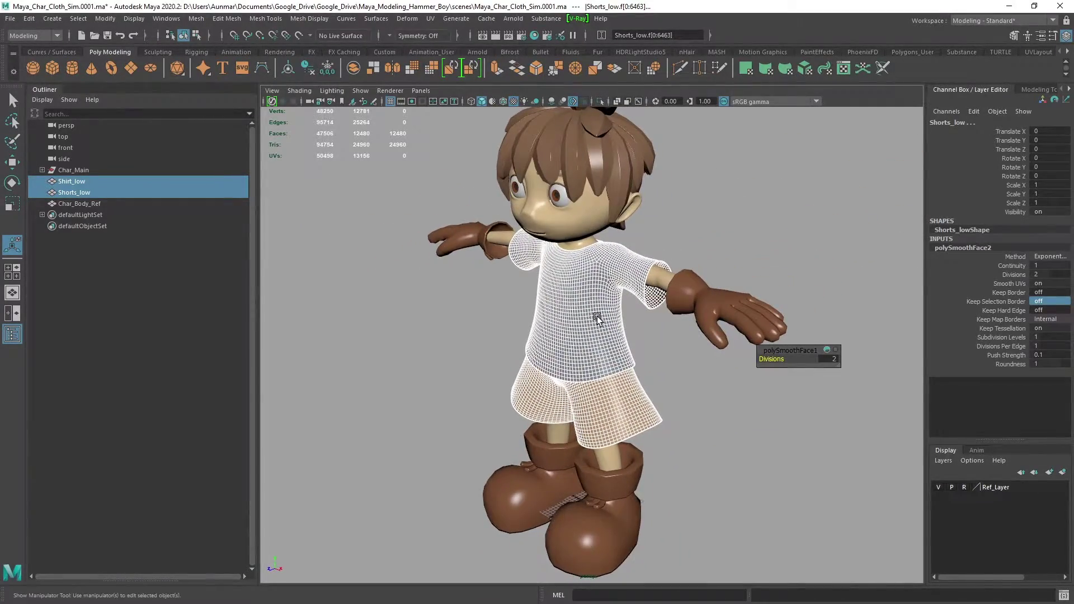
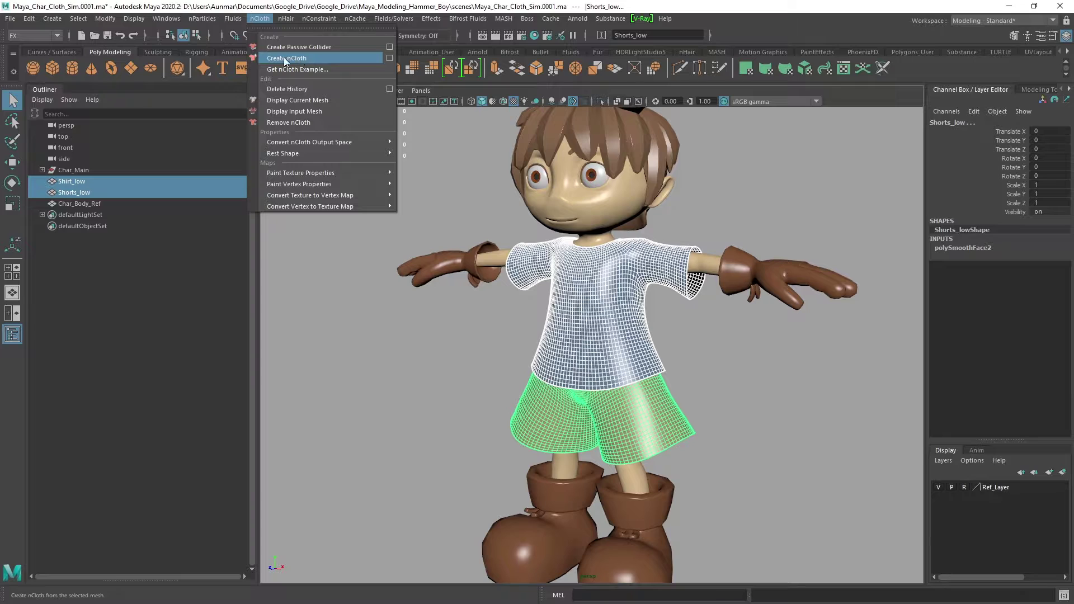
# - Create nCloth from the selected shirt and shorts meshes, keeping the Outliner shown
pyautogui.click(287, 58)
pyautogui.keyDown('alt'); pyautogui.moveTo(637, 267); pyautogui.dragTo(647, 286); pyautogui.keyUp('alt')
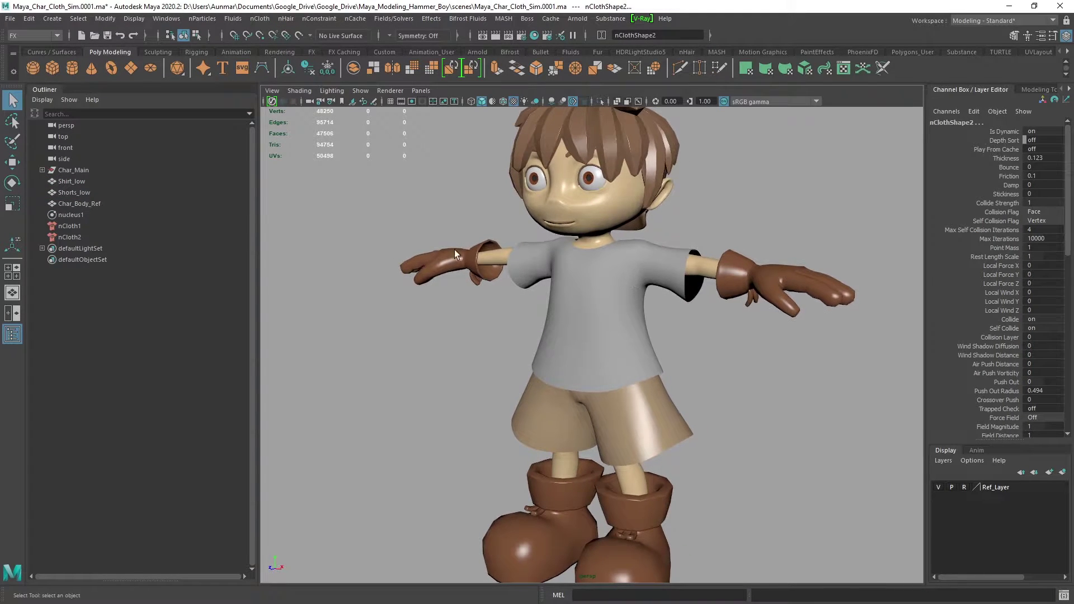
pyautogui.click(8, 338)
pyautogui.click(12, 334)
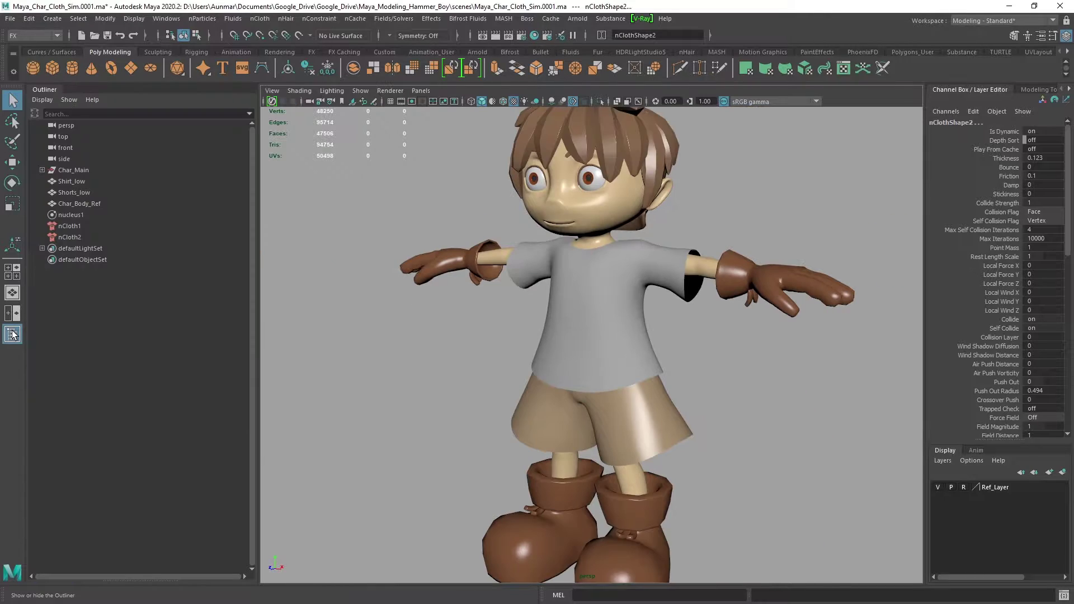
# - Look through the two new nCloth nodes and view the nCloth attributes of Shorts_low in the Attribute Editor
pyautogui.click(85, 225)
pyautogui.click(89, 236)
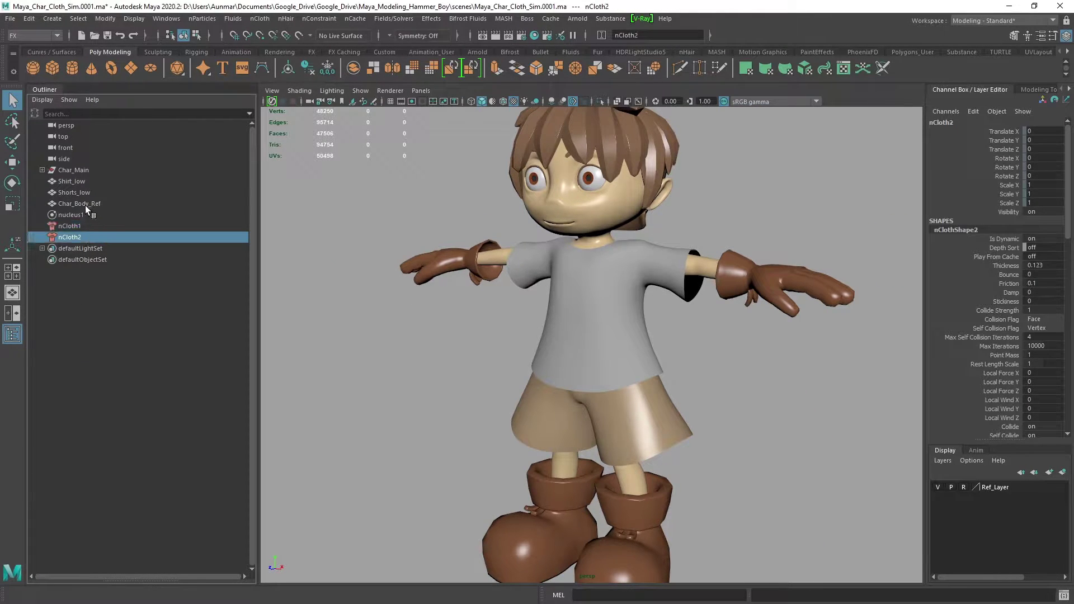
pyautogui.click(82, 193)
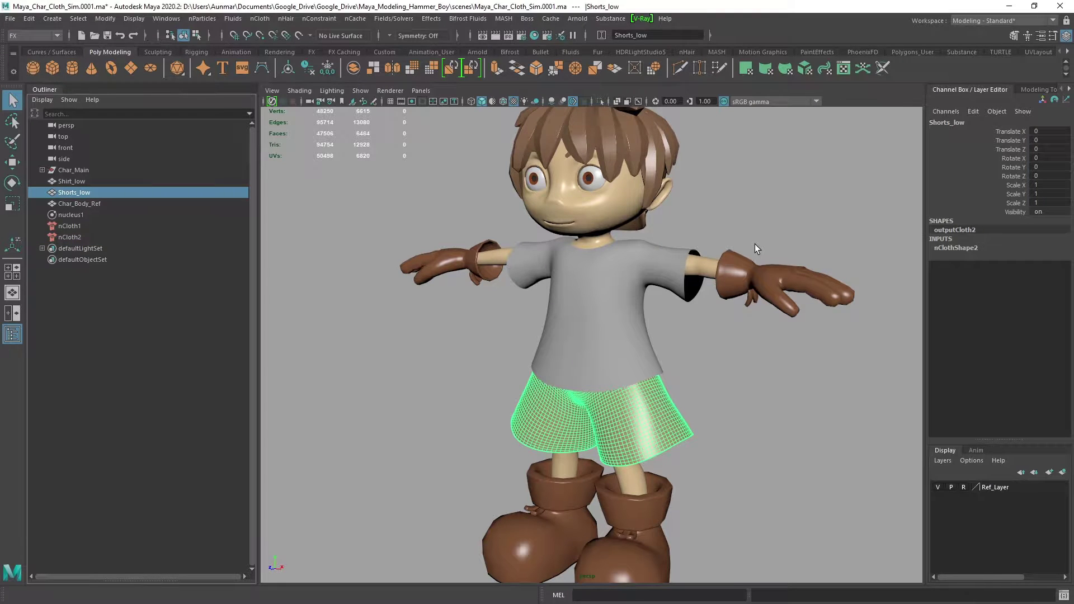
pyautogui.hotkey('ctrl', 'a')
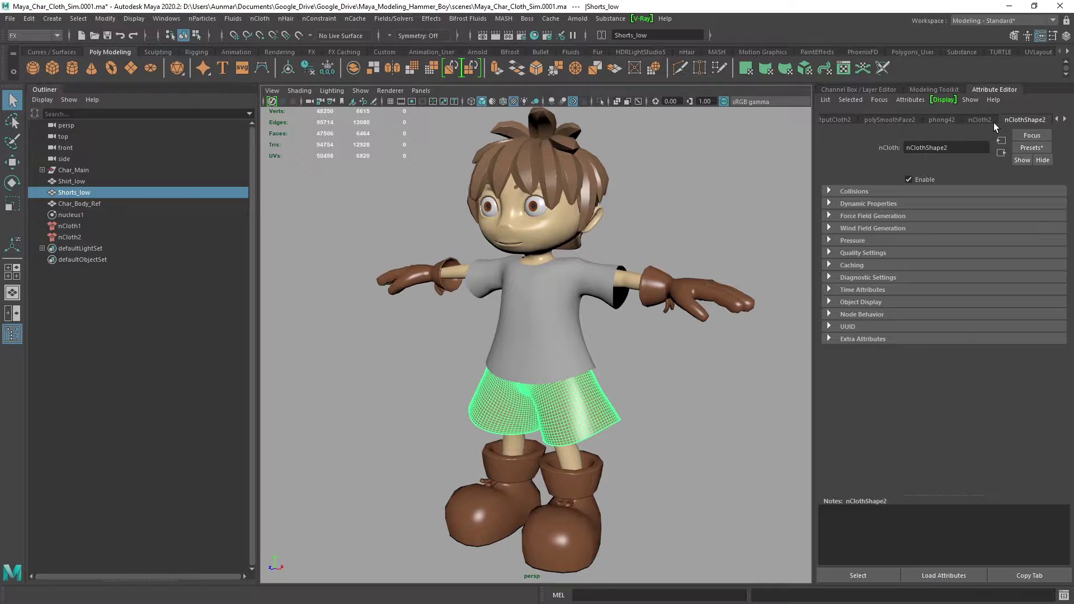
# - Assign the existing Clothes_Fabric_Blue material to the Shirt_low mesh and deselect it to check the shirt
pyautogui.click(527, 329)
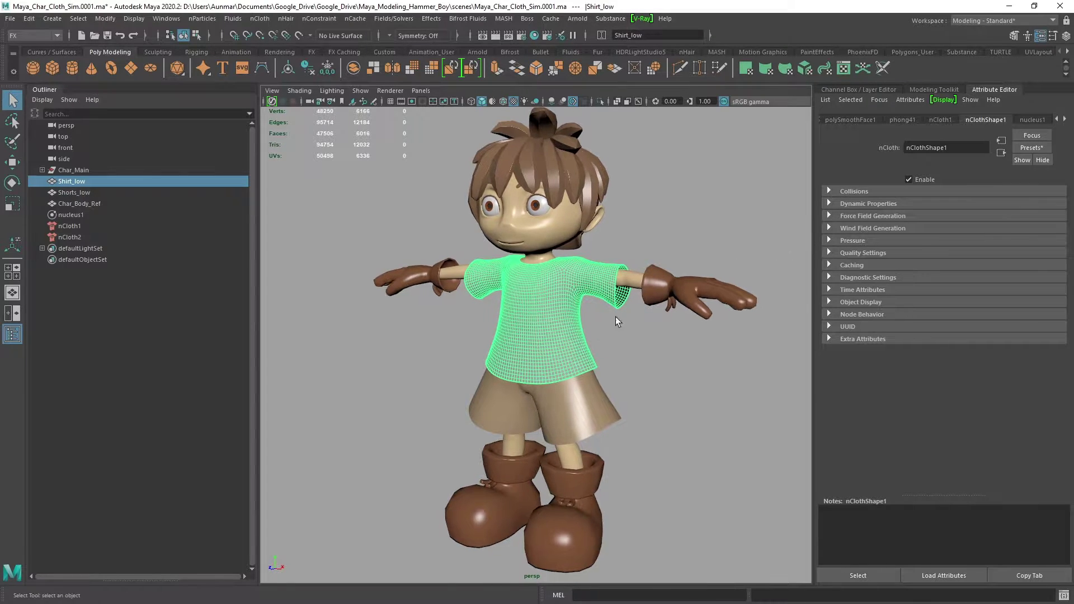
pyautogui.scroll(3, 616, 317)
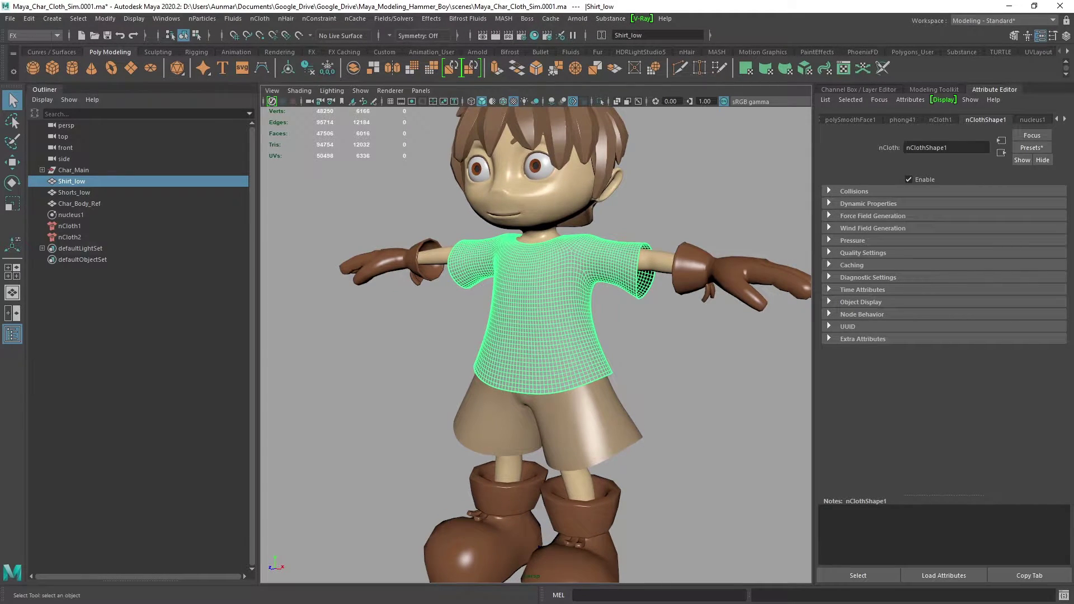
pyautogui.rightClick(512, 304)
pyautogui.moveTo(525, 602)
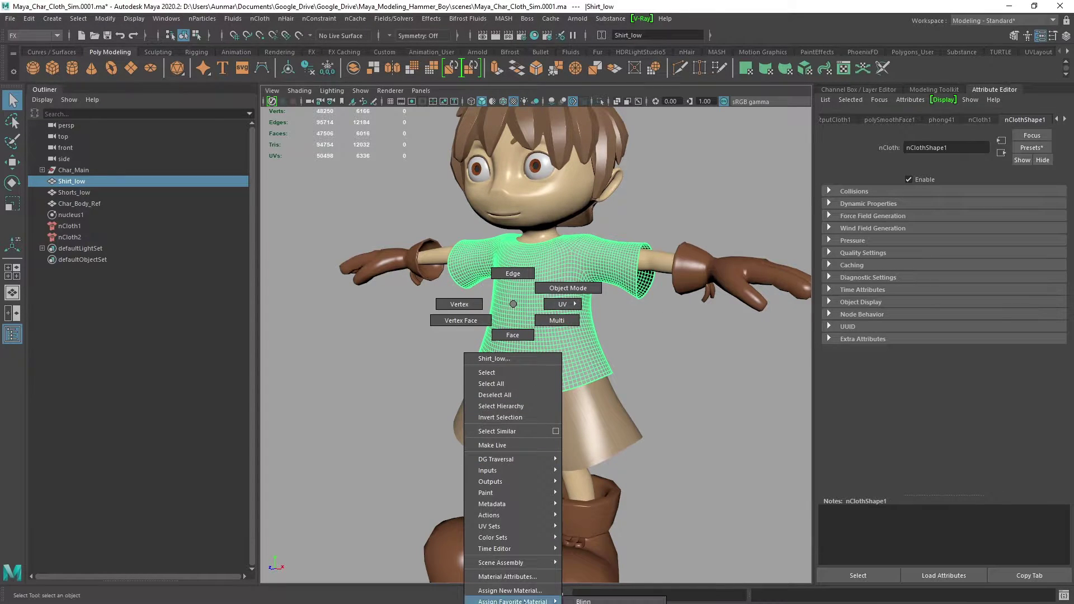
pyautogui.moveTo(524, 598); pyautogui.dragTo(362, 546, button='right')
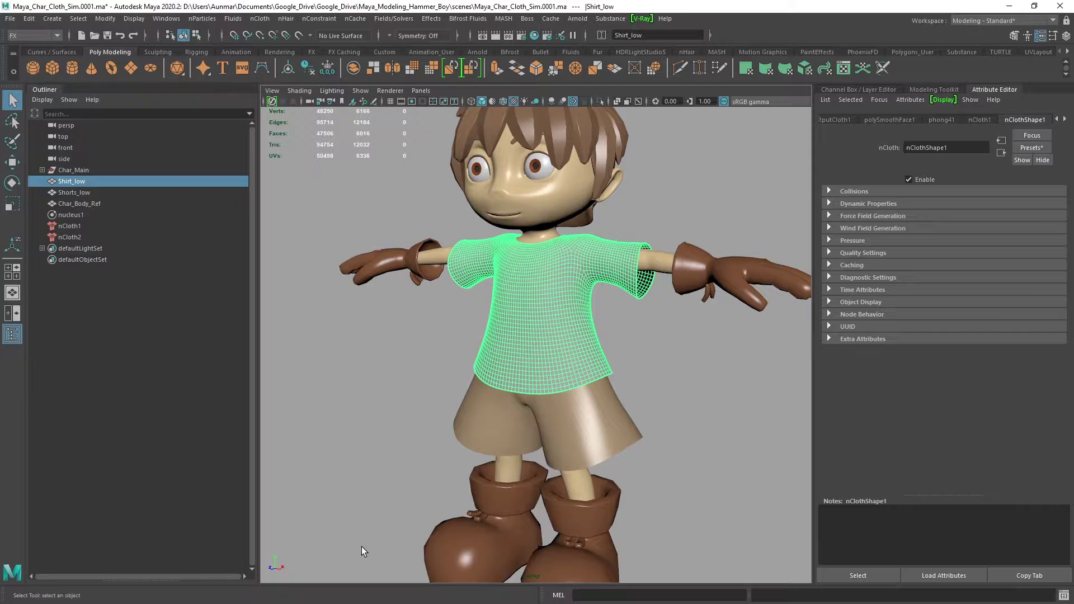
pyautogui.rightClick(591, 252)
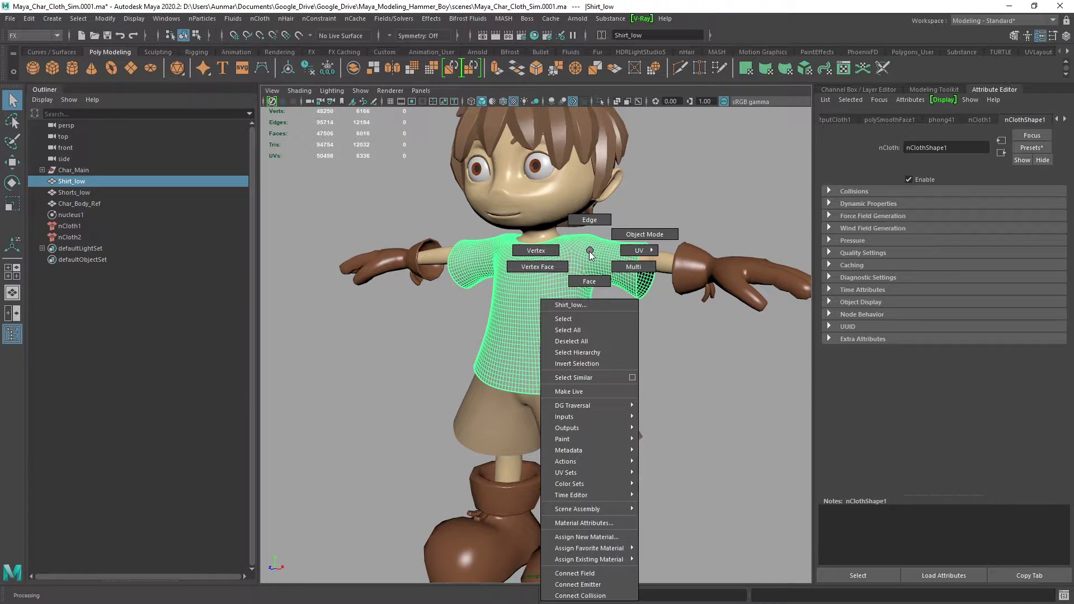
pyautogui.moveTo(618, 559)
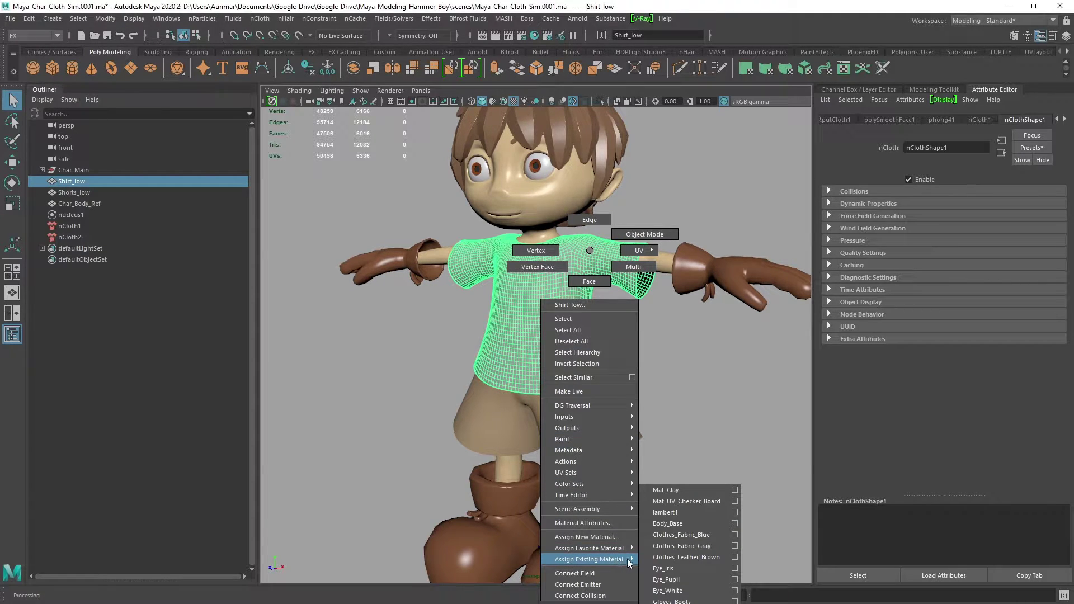
pyautogui.click(680, 535)
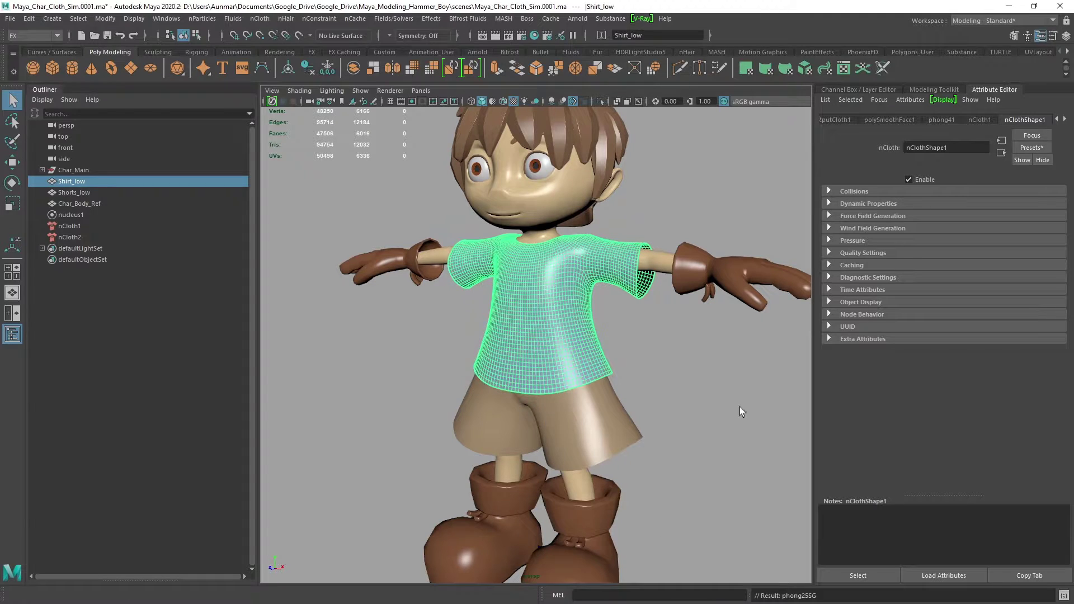
pyautogui.click(695, 384)
pyautogui.keyDown('alt'); pyautogui.moveTo(695, 383); pyautogui.dragTo(699, 385); pyautogui.keyUp('alt')
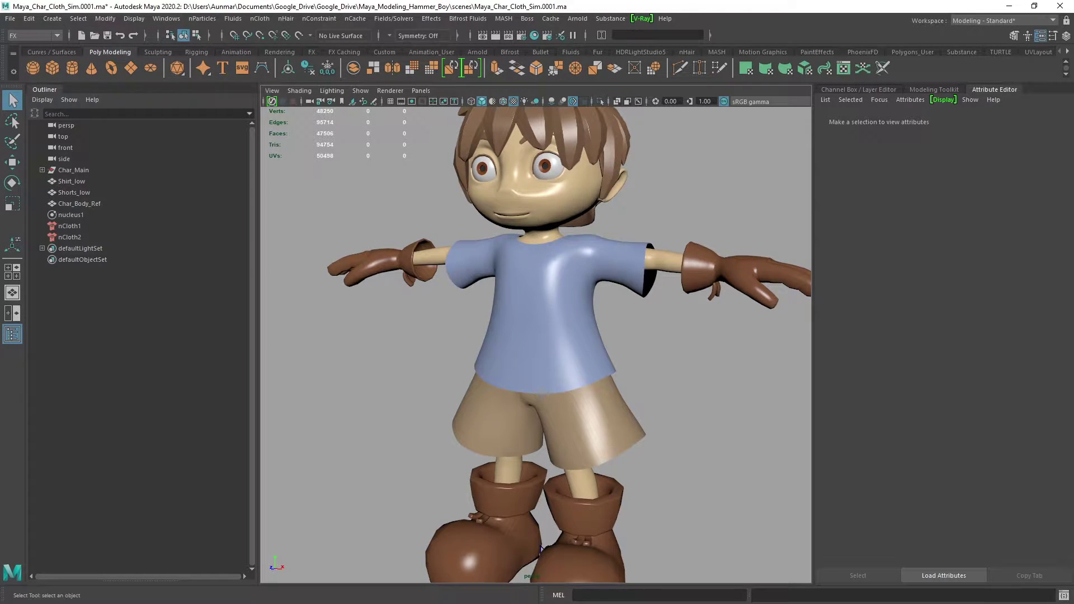
# - Select Shirt_low and show its Channel Box in place of the Attribute Editor
pyautogui.click(546, 392)
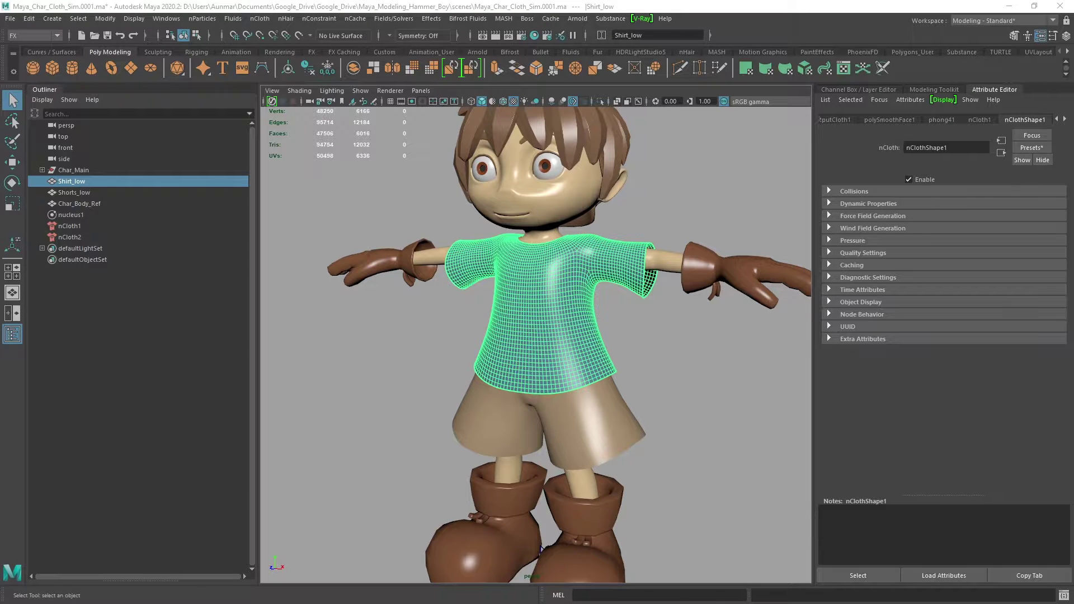
pyautogui.scroll(-1, 649, 324)
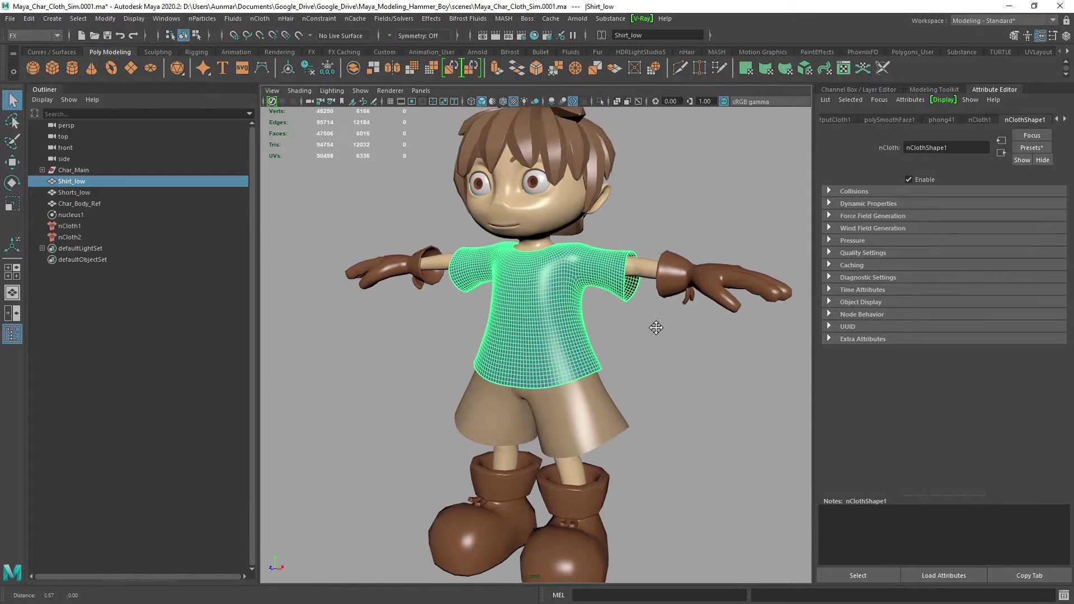
pyautogui.keyDown('alt'); pyautogui.moveTo(660, 327); pyautogui.dragTo(657, 324); pyautogui.keyUp('alt')
pyautogui.hotkey('ctrl', 'a')
pyautogui.scroll(-6, 708, 344)
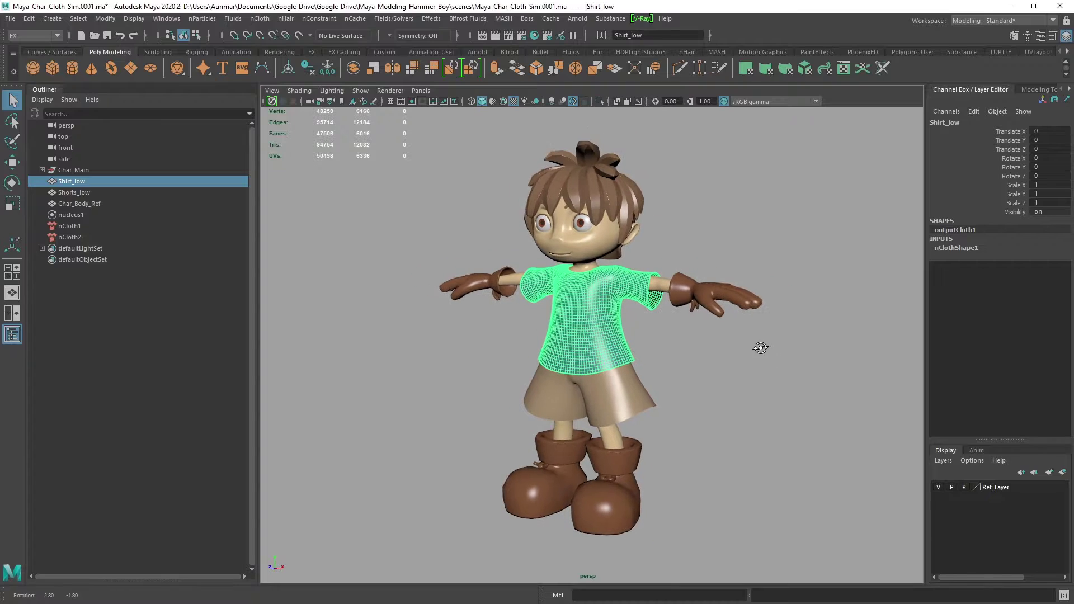
pyautogui.scroll(1, 776, 327)
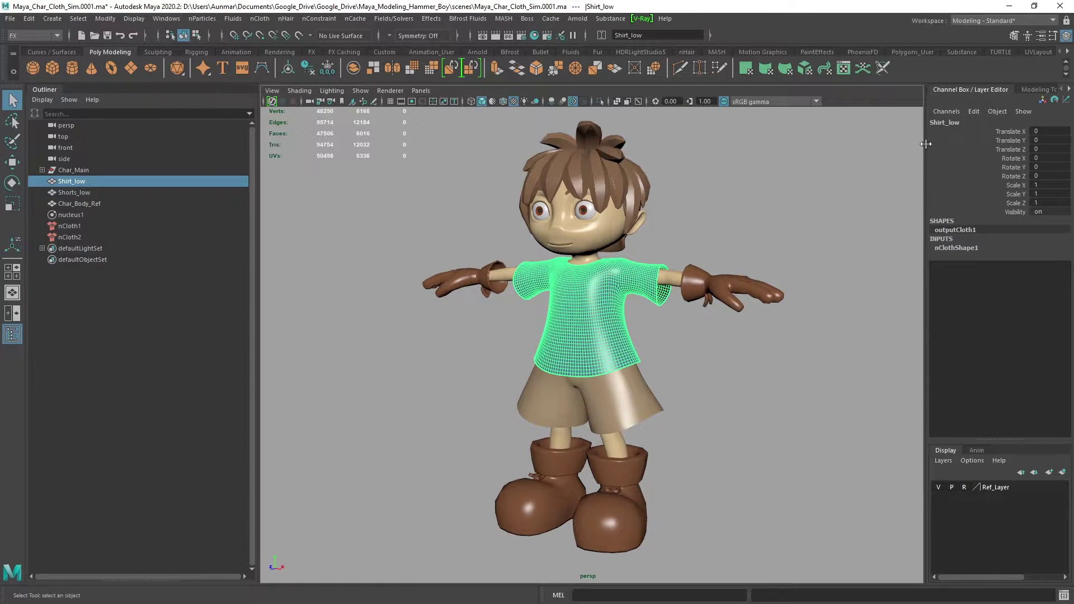
# - Switch to the Maya Classic workspace, close the Tool Settings and clear the selection
pyautogui.click(969, 22)
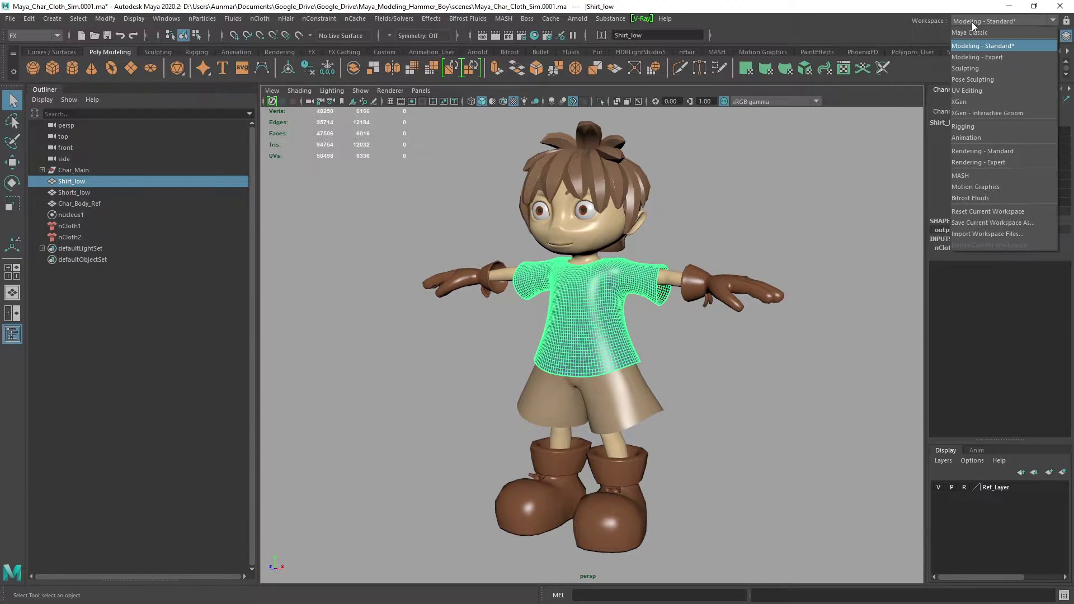
pyautogui.click(973, 32)
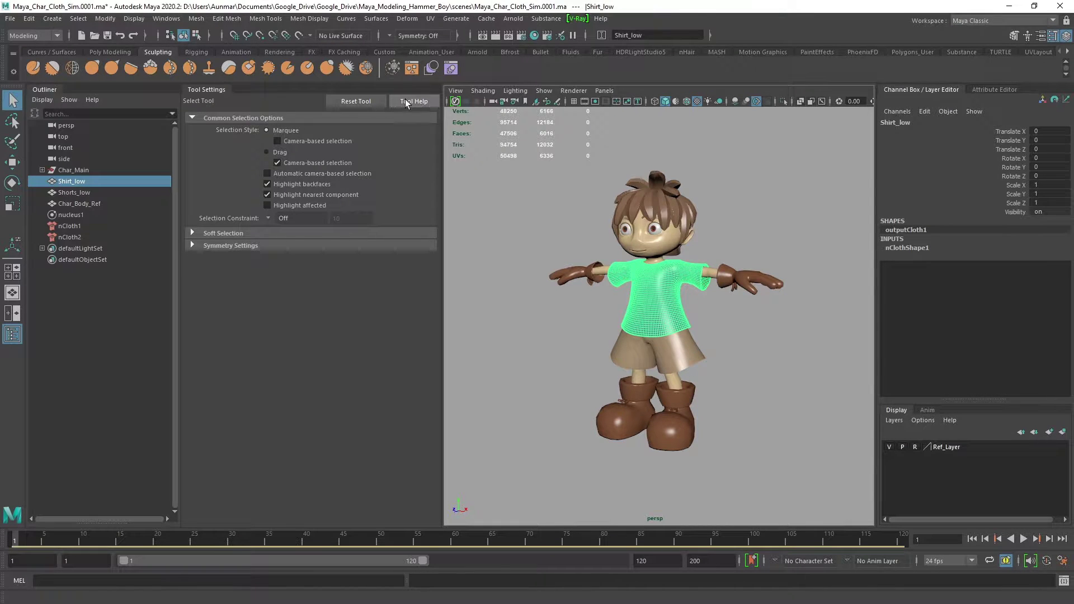
pyautogui.rightClick(199, 90)
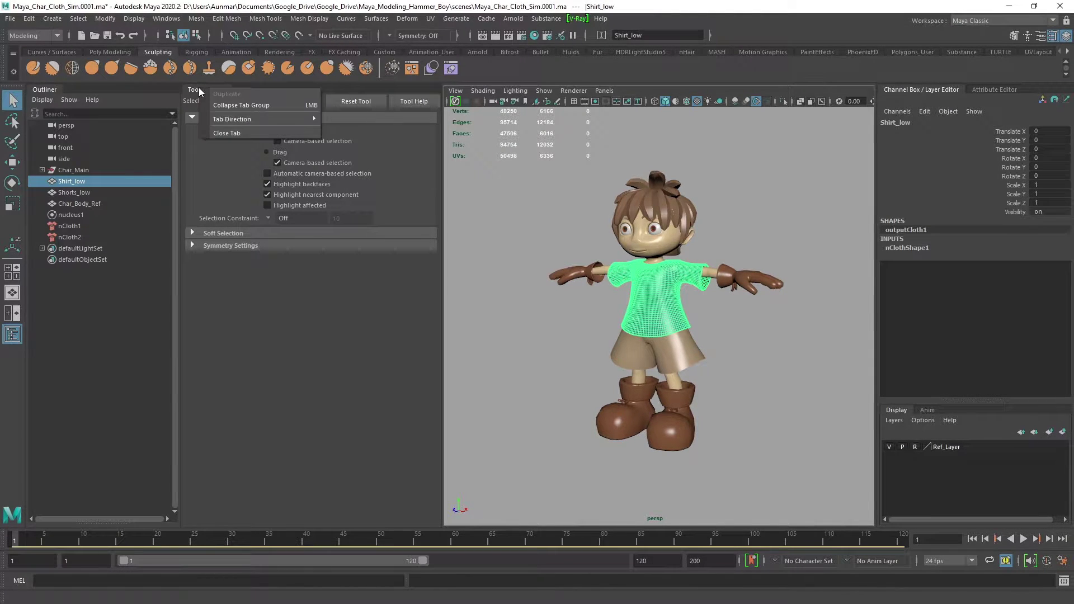
pyautogui.click(226, 133)
pyautogui.keyDown('alt'); pyautogui.moveTo(599, 268); pyautogui.dragTo(626, 280, button='right'); pyautogui.keyUp('alt')
pyautogui.click(753, 386)
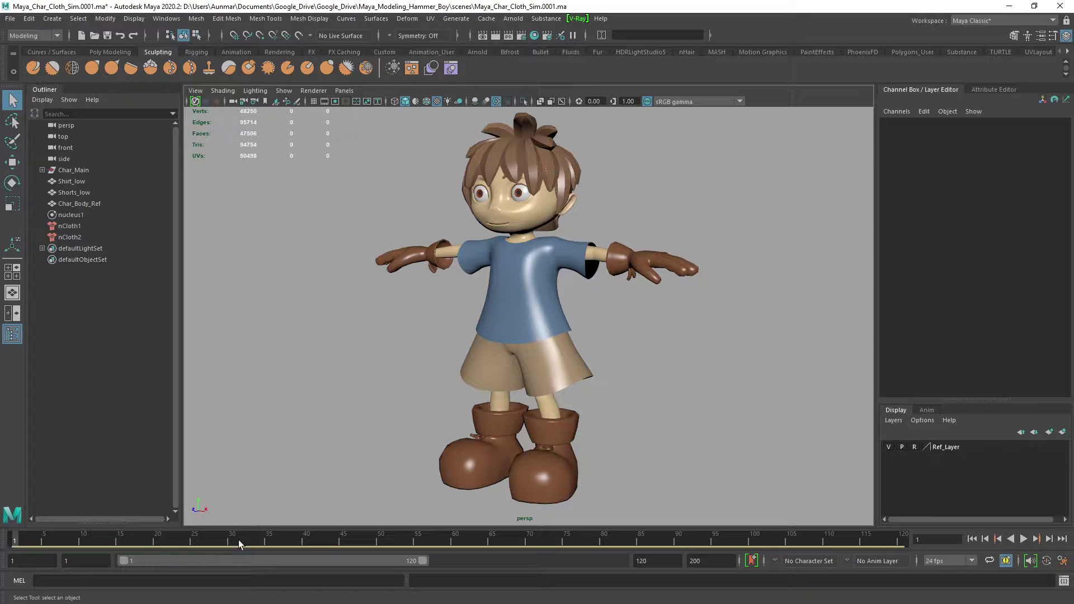
pyautogui.keyDown('alt'); pyautogui.moveTo(638, 335); pyautogui.dragTo(713, 347, button='right'); pyautogui.keyUp('alt')
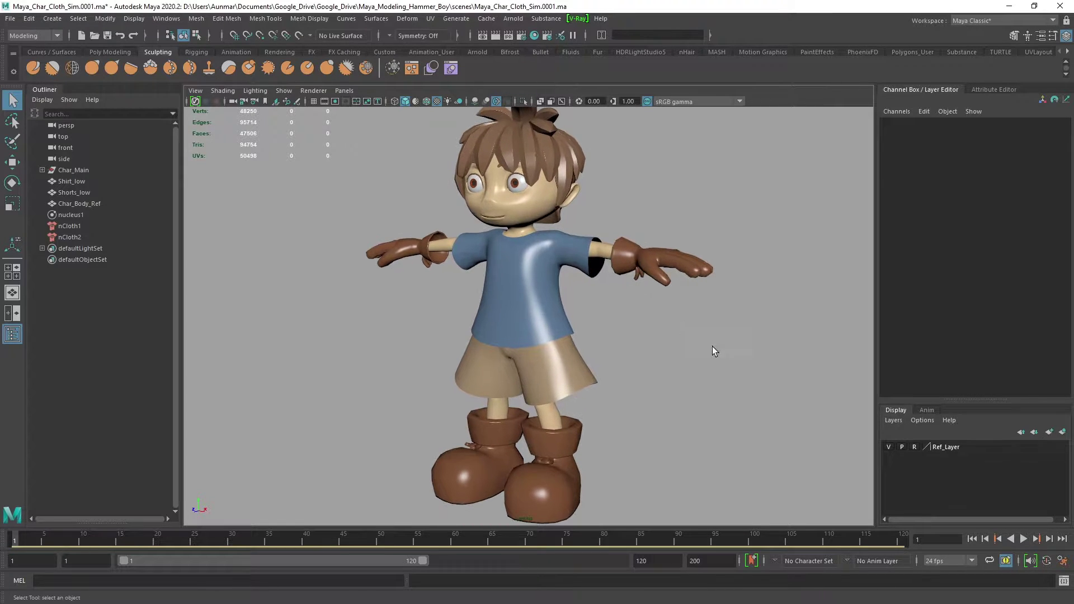
# - Play the cloth simulation for about 30 frames, stop it and return to the start of the playback range
pyautogui.click(1022, 539)
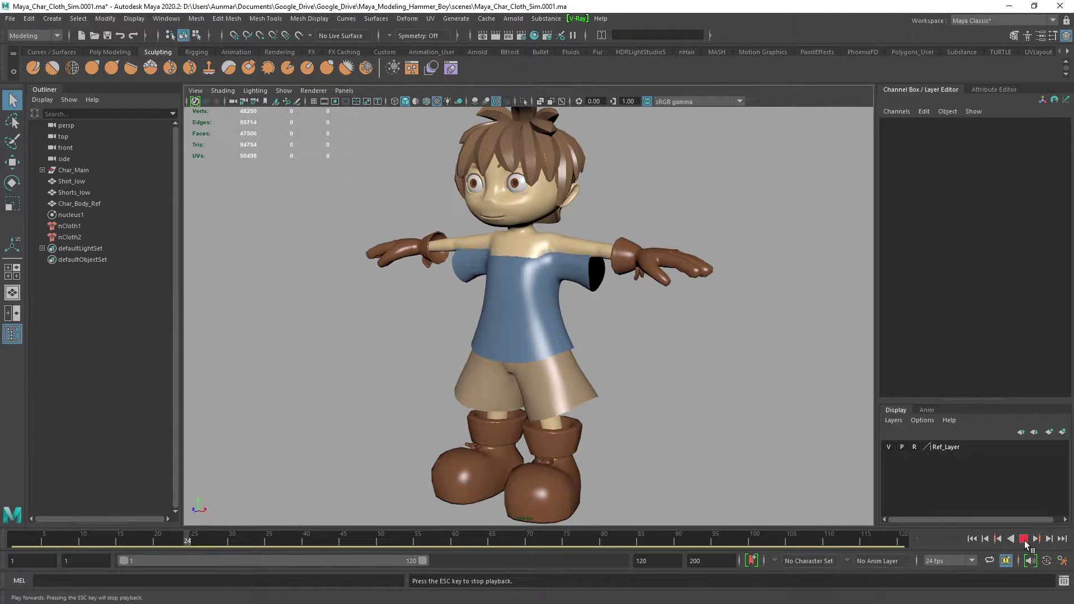
pyautogui.click(1024, 539)
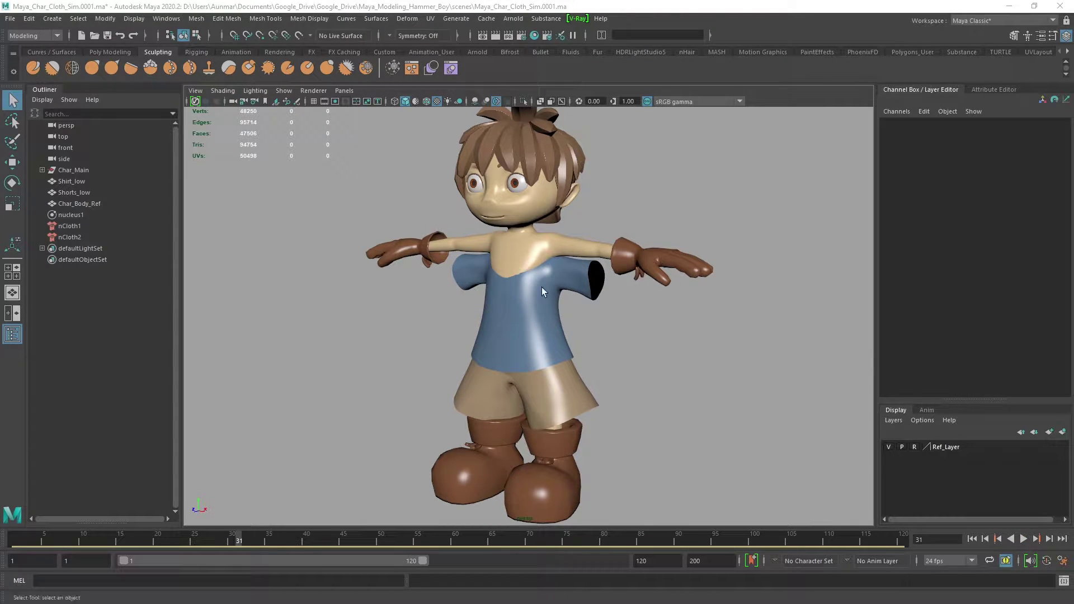
pyautogui.click(972, 538)
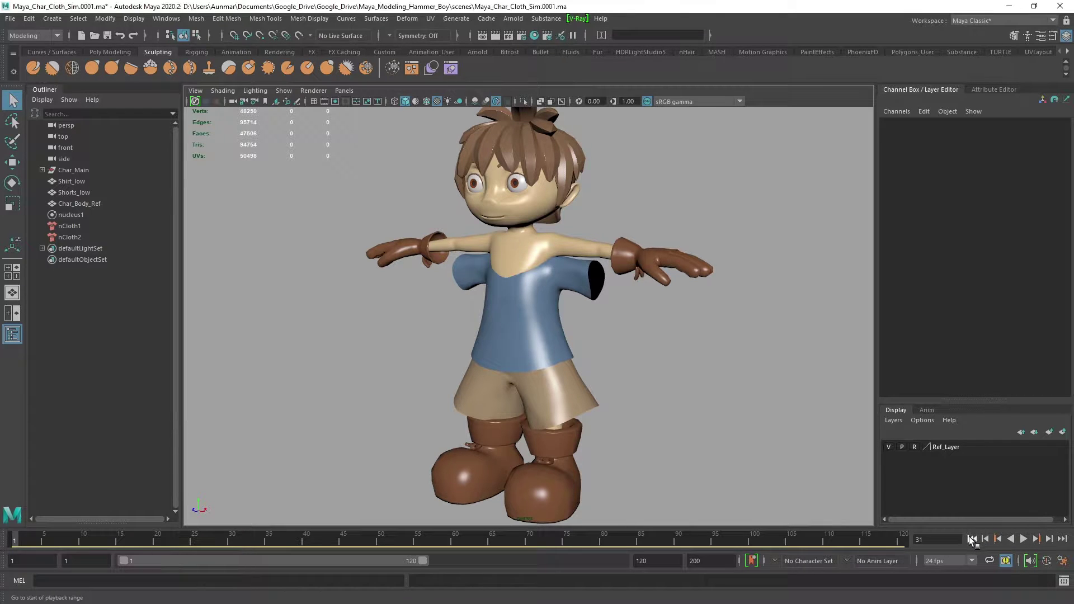
pyautogui.scroll(3, 581, 311)
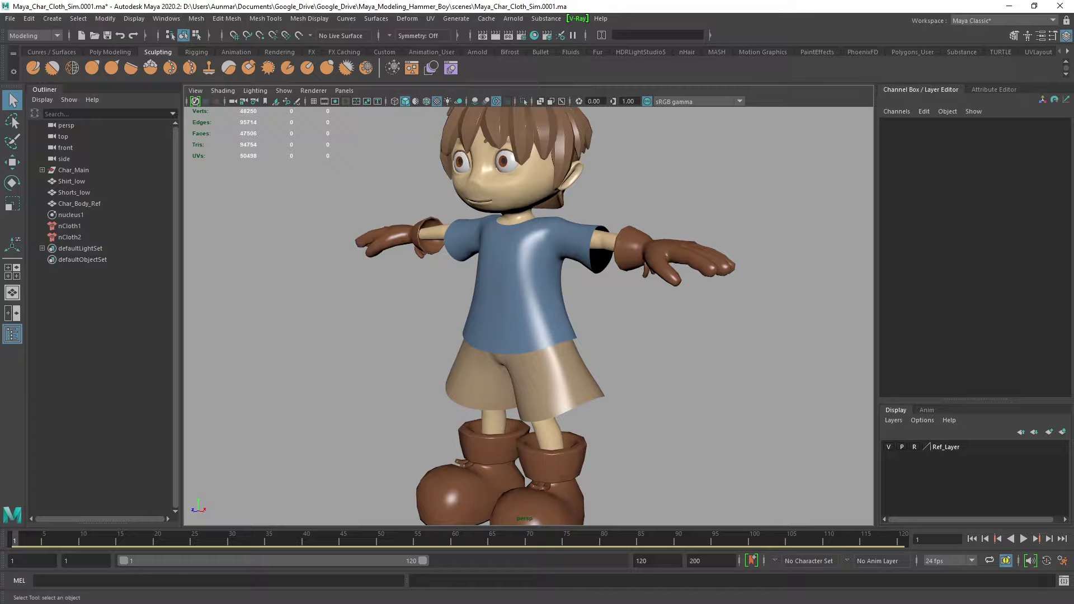
pyautogui.scroll(-2, 537, 336)
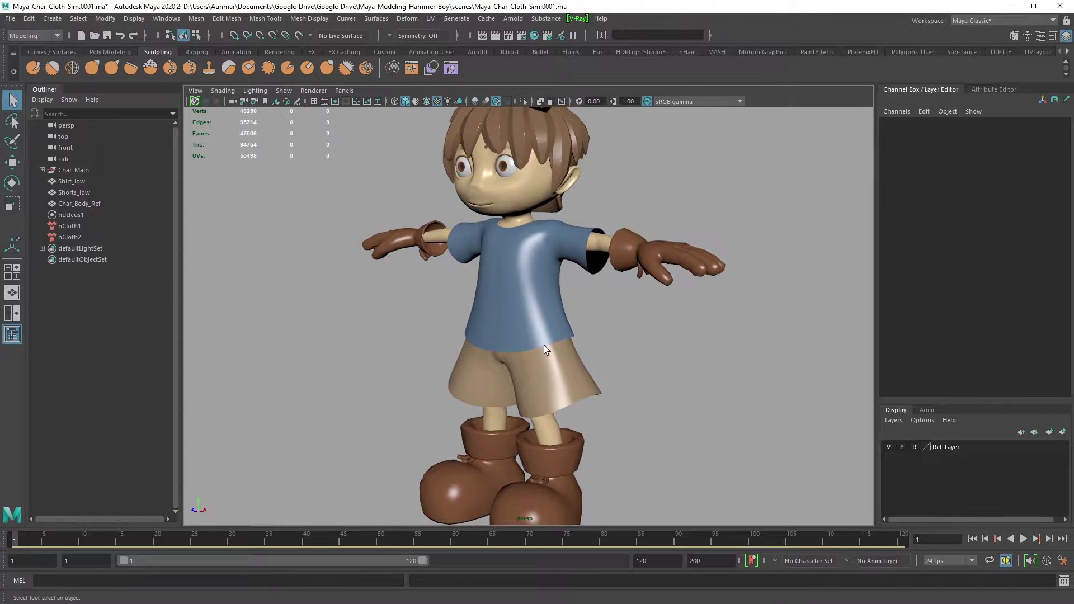
pyautogui.scroll(-3, 546, 348)
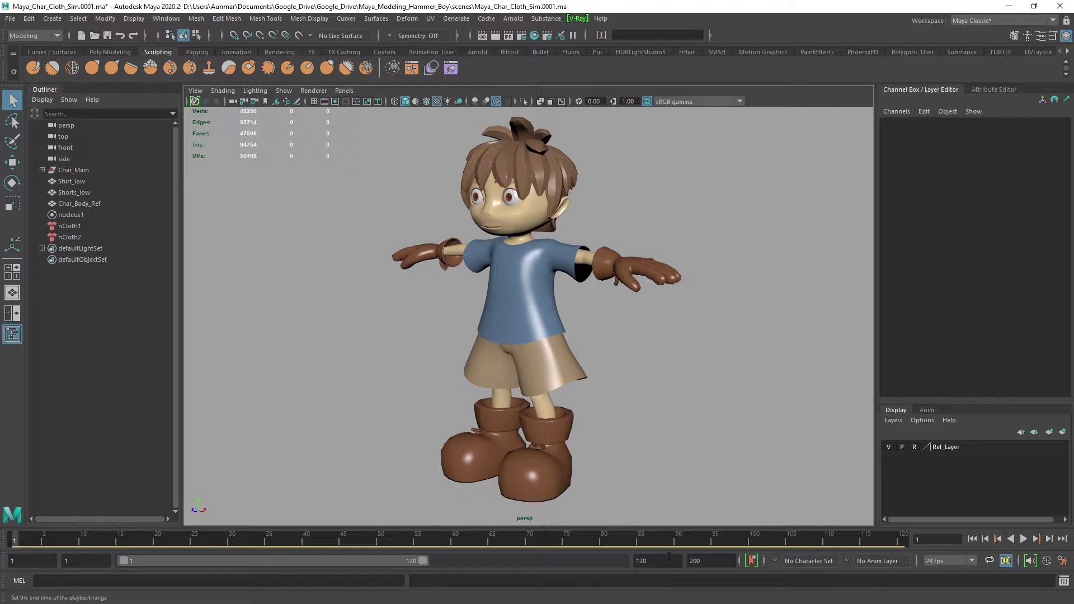
# - Set the playback speed to Play every frame in the Time Slider preferences and save them
pyautogui.doubleClick(632, 562)
pyautogui.click(1062, 561)
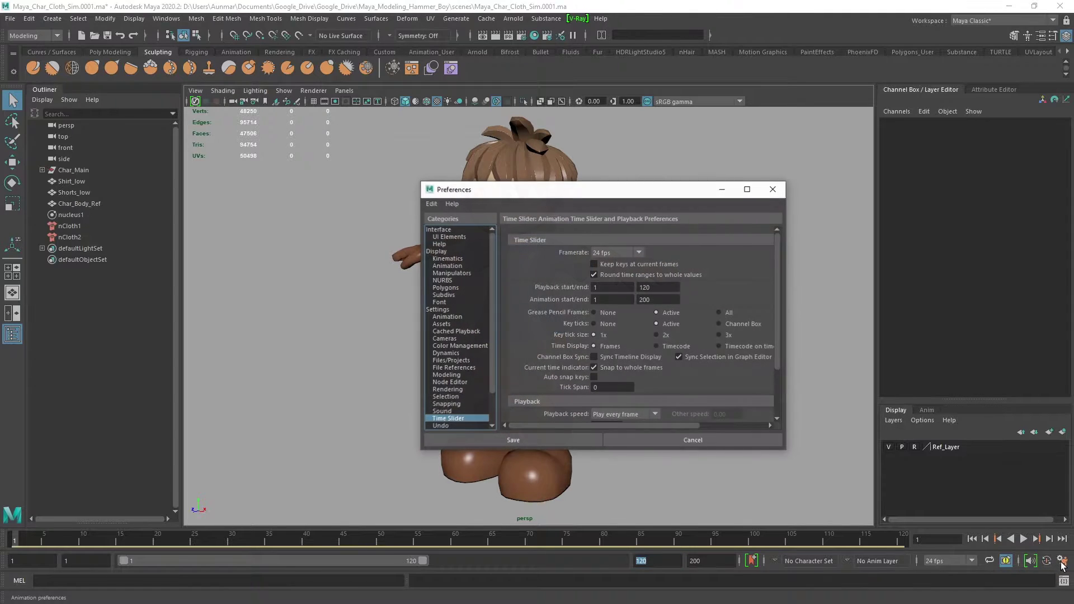
pyautogui.scroll(-1, 626, 398)
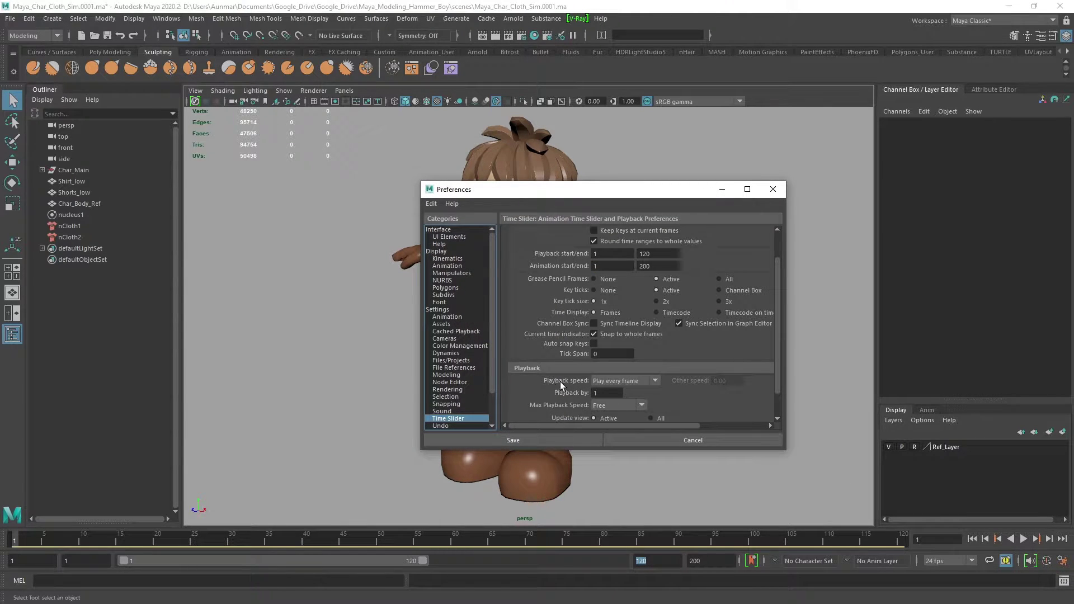
pyautogui.click(623, 383)
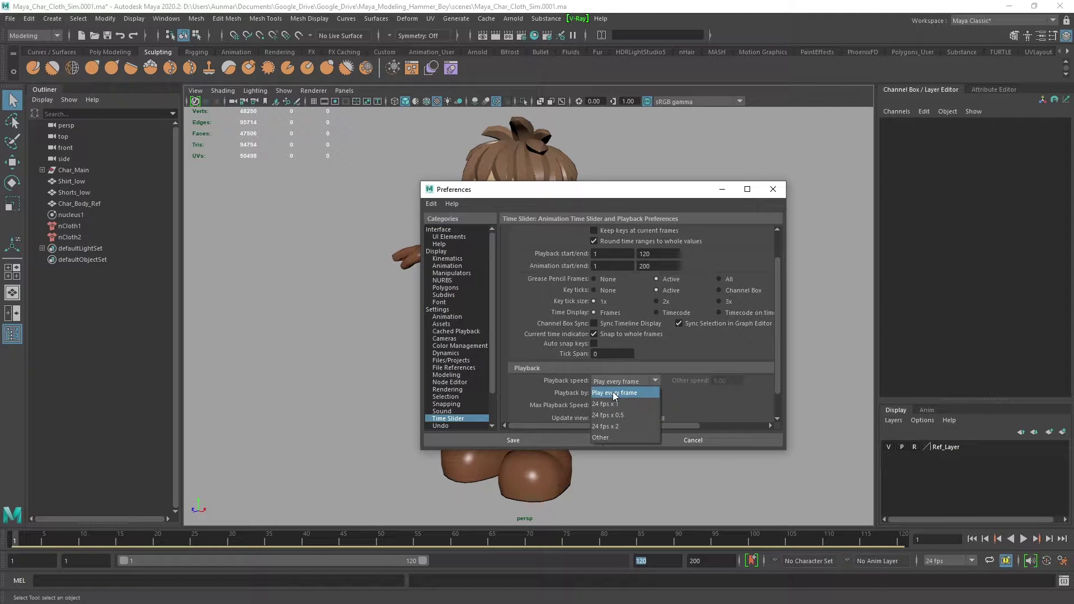
pyautogui.click(613, 392)
pyautogui.click(609, 382)
pyautogui.click(613, 394)
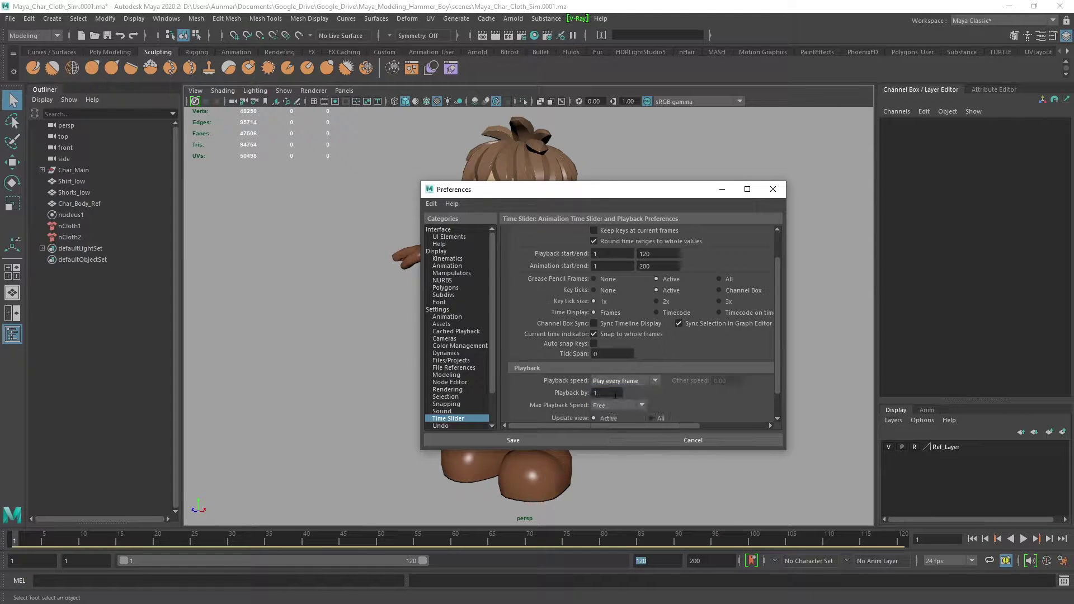
pyautogui.click(545, 440)
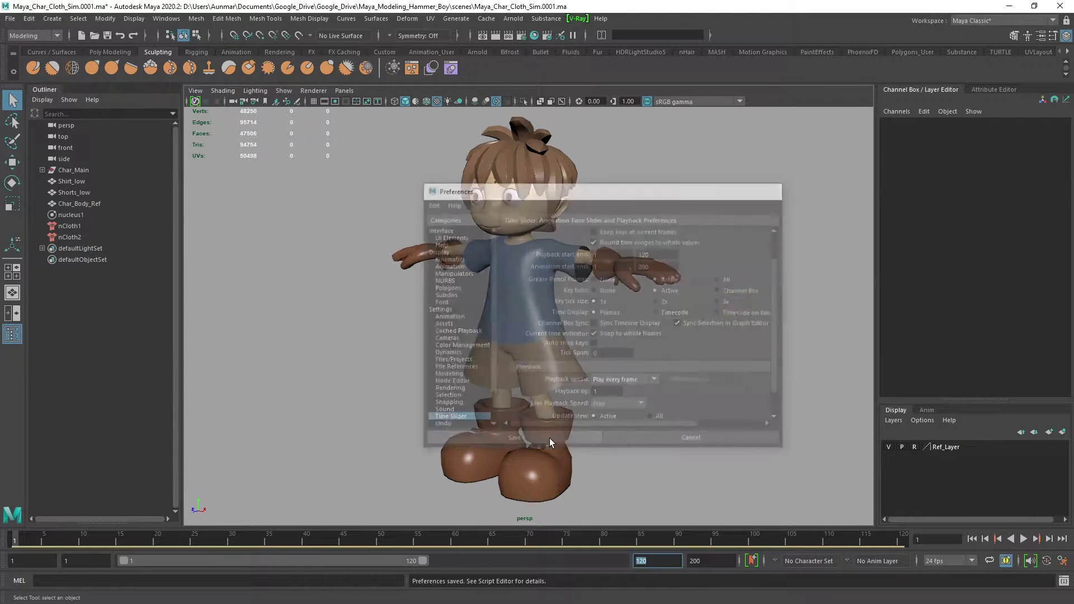
# - Replay the cloth simulation for about 20 frames, return to the first frame and check the clothes up close
pyautogui.keyDown('alt'); pyautogui.moveTo(735, 401); pyautogui.dragTo(707, 390, button='middle'); pyautogui.keyUp('alt')
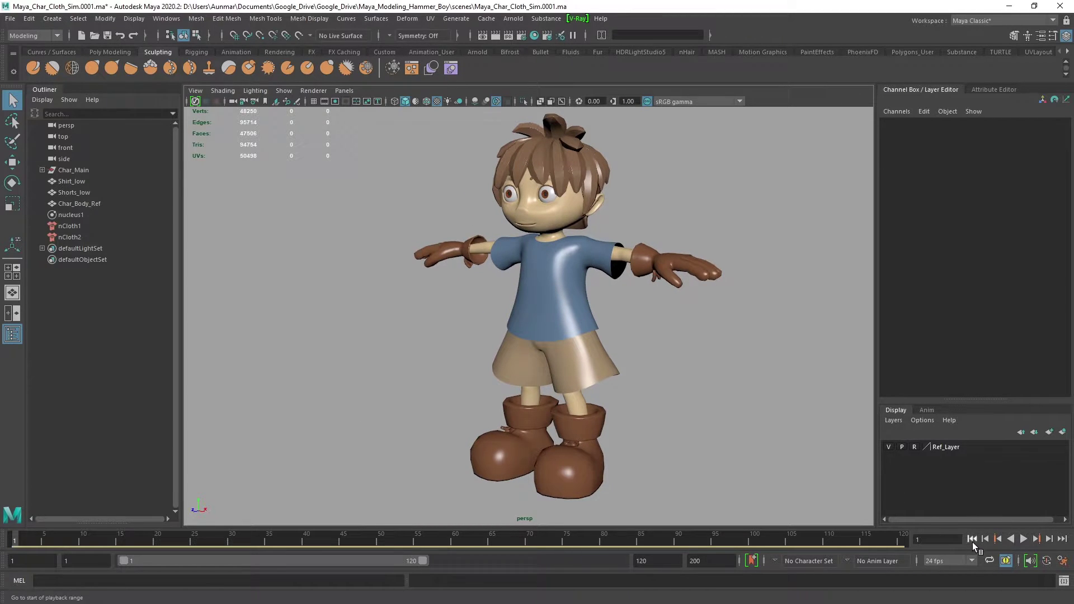
pyautogui.click(1023, 539)
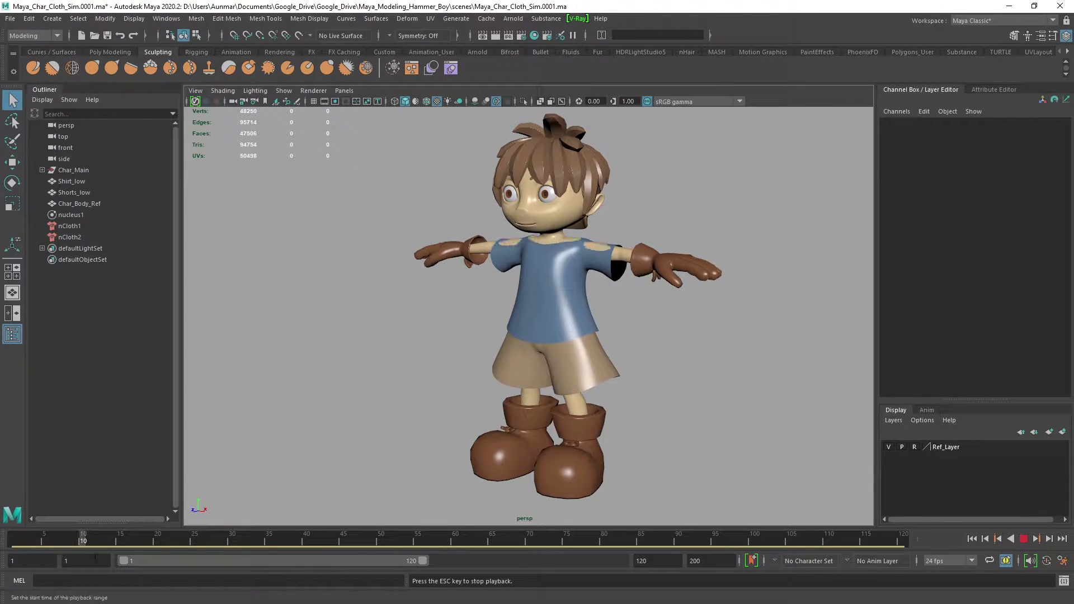
pyautogui.click(1024, 538)
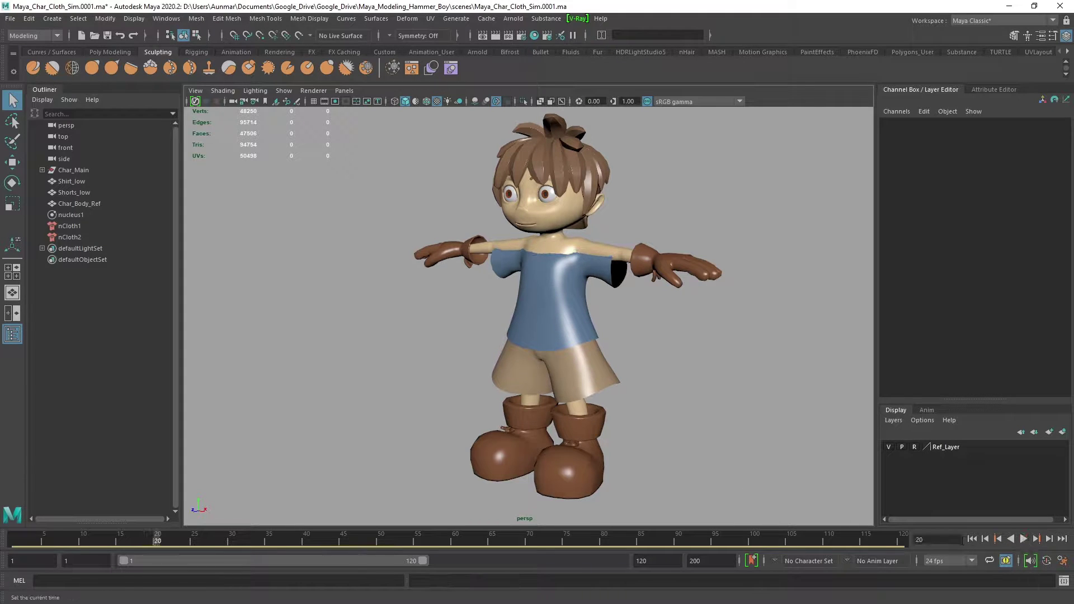
pyautogui.click(972, 539)
pyautogui.keyDown('alt'); pyautogui.moveTo(537, 286); pyautogui.dragTo(581, 322); pyautogui.keyUp('alt')
pyautogui.scroll(3, 550, 351)
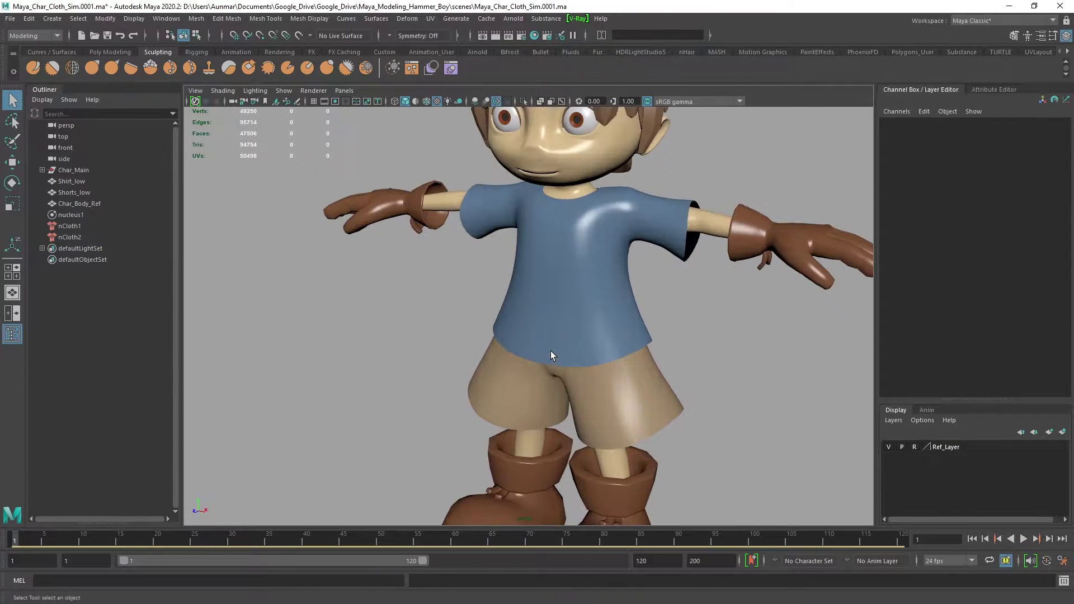
pyautogui.keyDown('alt'); pyautogui.moveTo(671, 374); pyautogui.dragTo(653, 348, button='right'); pyautogui.keyUp('alt')
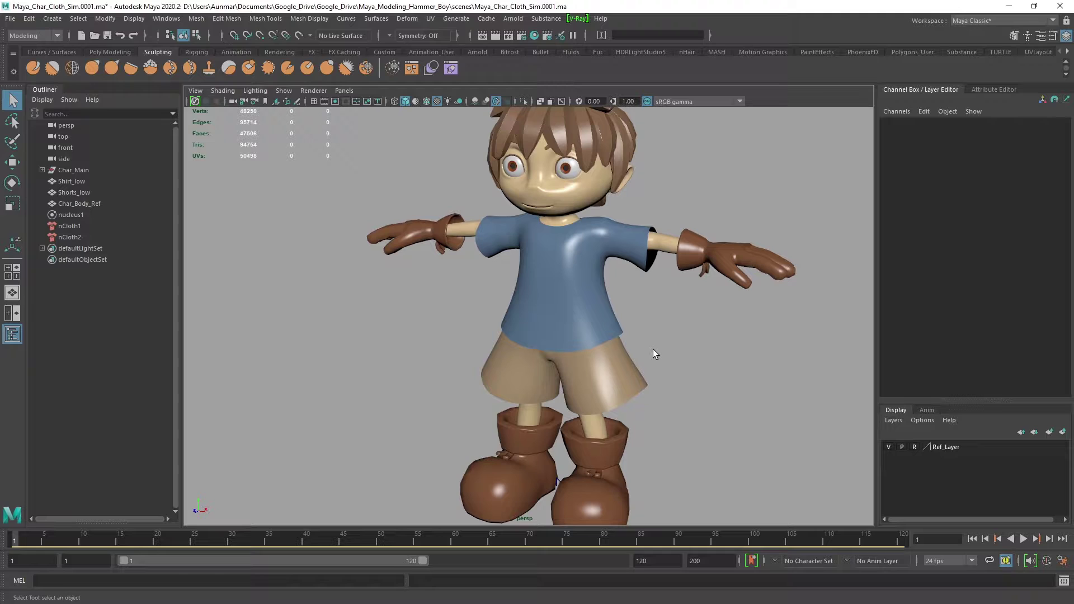
# - Turn off the smooth mesh preview on Char_Body_Ref and check the Shorts_low mesh against the body
pyautogui.keyDown('alt'); pyautogui.moveTo(653, 323); pyautogui.dragTo(638, 259); pyautogui.keyUp('alt')
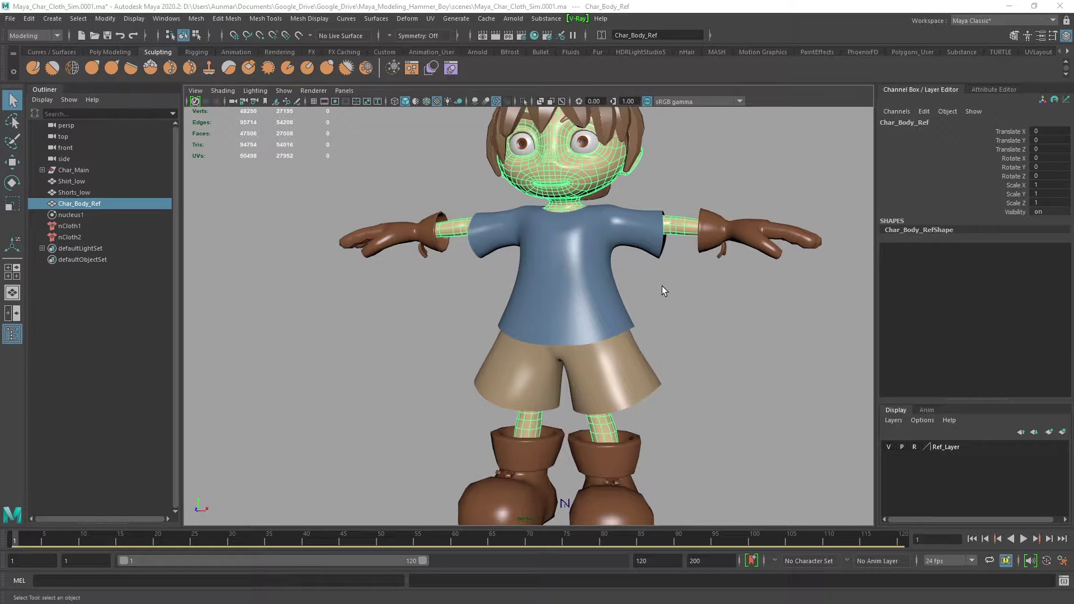
pyautogui.keyDown('alt'); pyautogui.moveTo(663, 286); pyautogui.dragTo(568, 268); pyautogui.keyUp('alt')
pyautogui.click(569, 267)
pyautogui.click(602, 402)
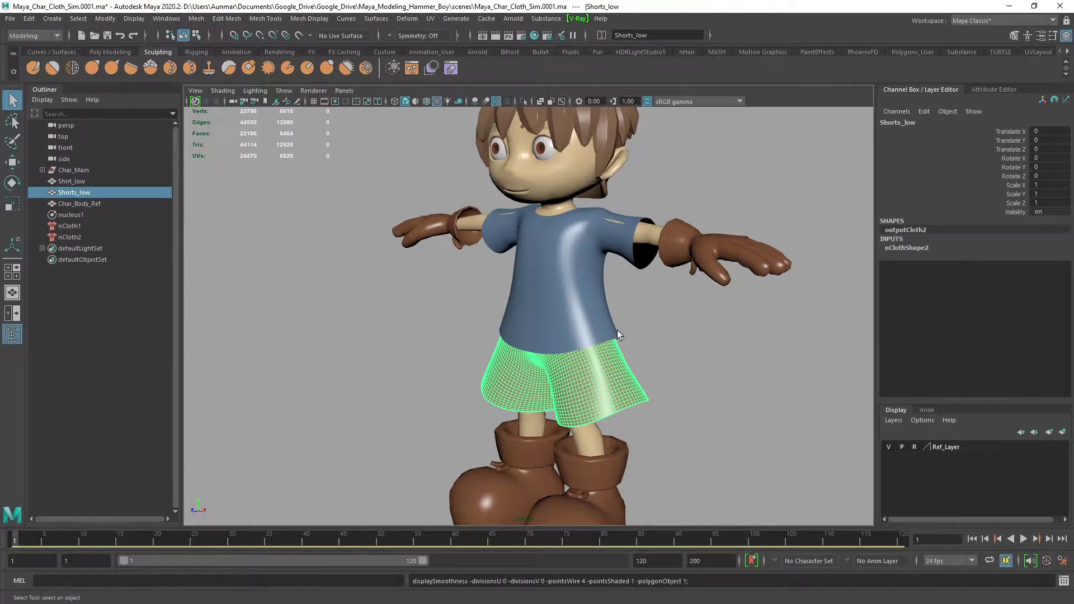
pyautogui.keyDown('alt'); pyautogui.moveTo(616, 330); pyautogui.dragTo(636, 318); pyautogui.keyUp('alt')
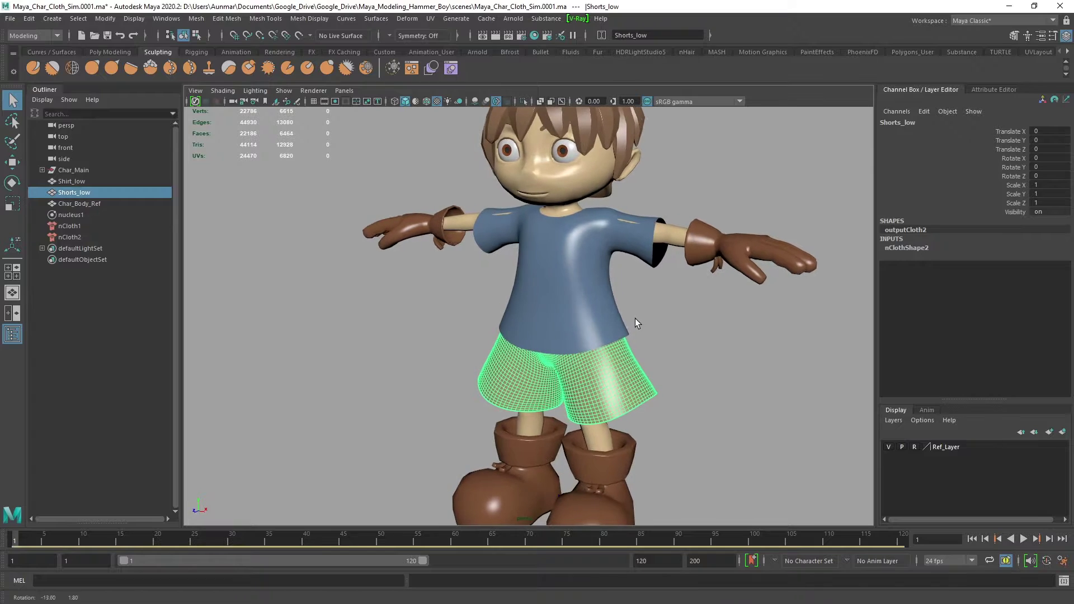
# - Smooth the Char_Body_Ref mesh with 1 division, leave the tool and clear the selection
pyautogui.click(670, 232)
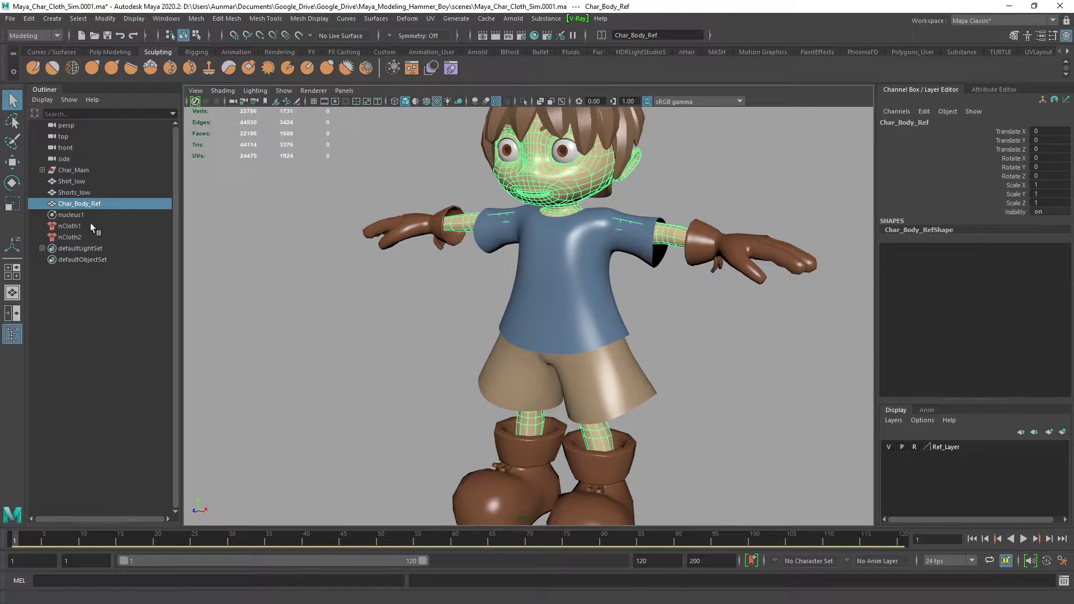
pyautogui.keyDown('alt'); pyautogui.moveTo(613, 348); pyautogui.dragTo(634, 330); pyautogui.keyUp('alt')
pyautogui.keyDown('alt'); pyautogui.moveTo(625, 298); pyautogui.dragTo(613, 304, button='middle'); pyautogui.keyUp('alt')
pyautogui.keyDown('alt'); pyautogui.moveTo(614, 305); pyautogui.dragTo(623, 287); pyautogui.keyUp('alt')
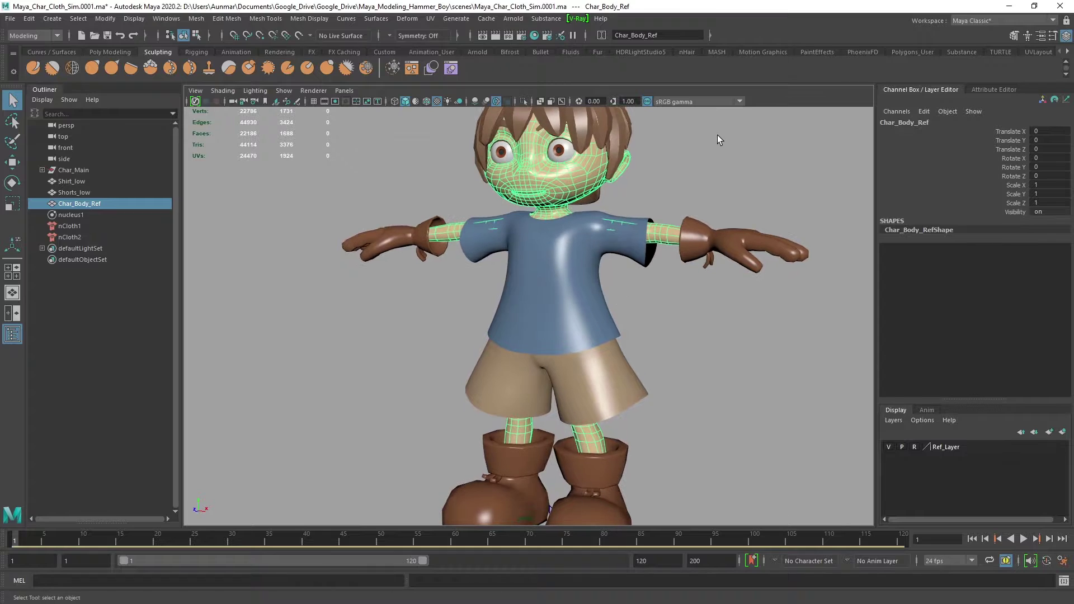
pyautogui.keyDown('shift'); pyautogui.rightClick(729, 164); pyautogui.keyUp('shift')
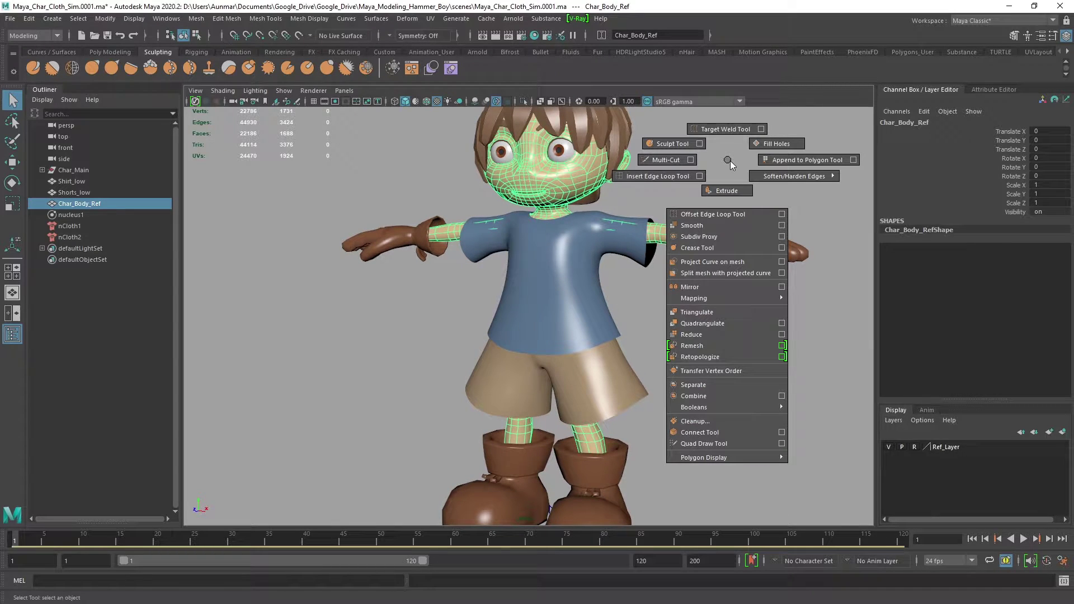
pyautogui.click(708, 226)
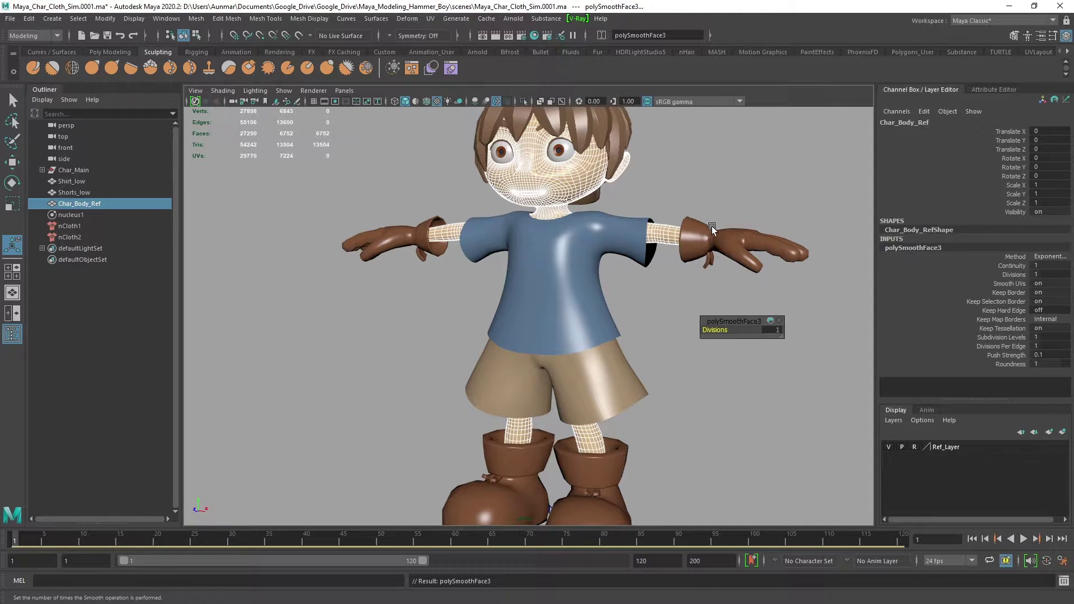
pyautogui.keyDown('alt'); pyautogui.moveTo(712, 229); pyautogui.dragTo(707, 231); pyautogui.keyUp('alt')
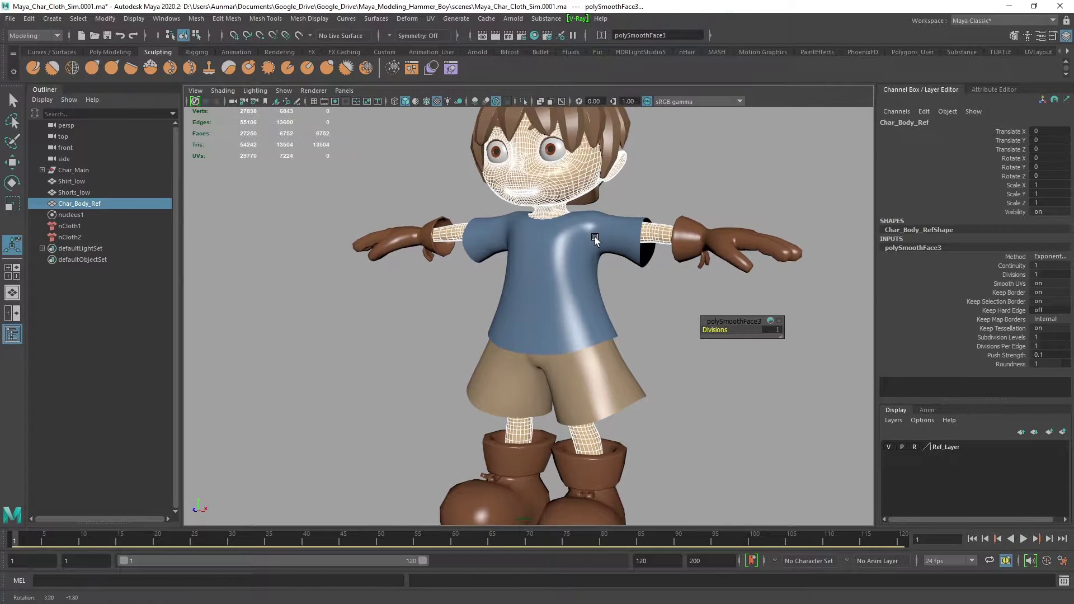
pyautogui.press('q')
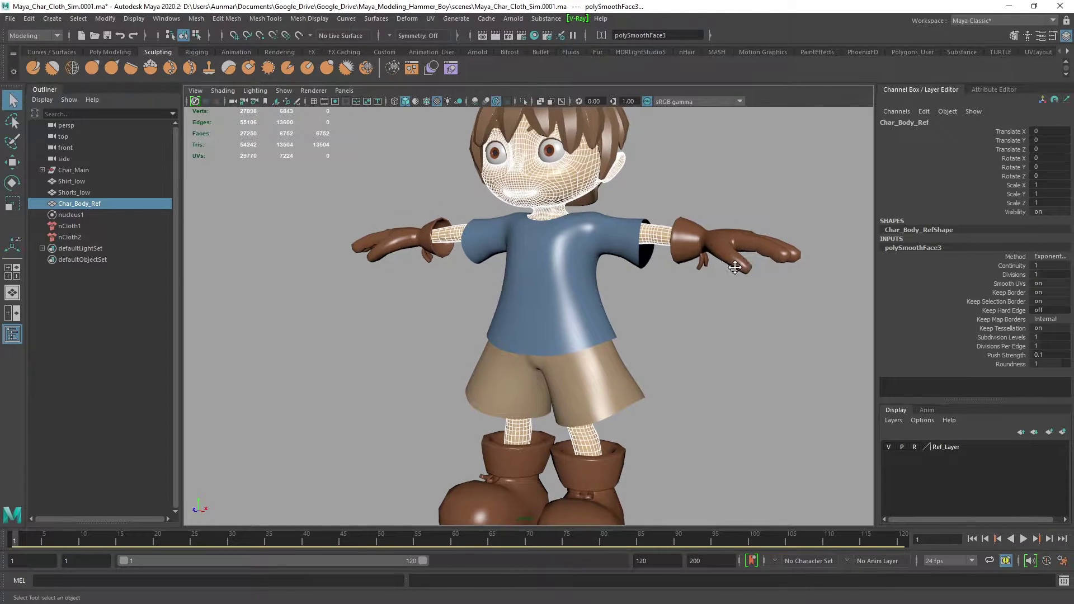
pyautogui.press('f')
pyautogui.click(733, 192)
# - Switch to the FX menu set and make the Char_Body_Ref mesh a passive collider for the nCloth
pyautogui.keyDown('alt'); pyautogui.moveTo(654, 254); pyautogui.dragTo(632, 297); pyautogui.keyUp('alt')
pyautogui.click(531, 215)
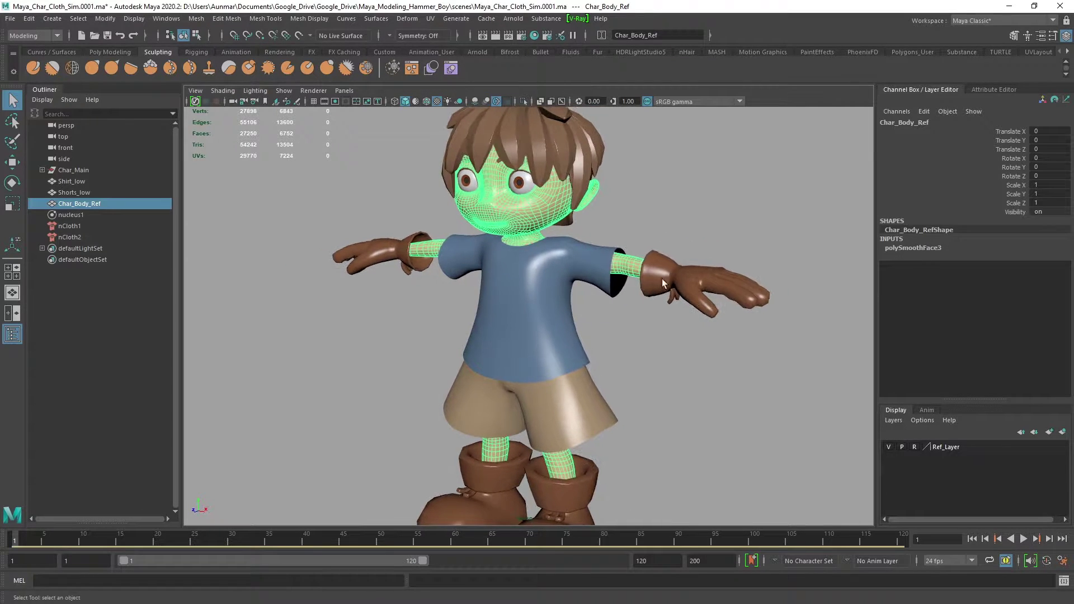
pyautogui.click(36, 35)
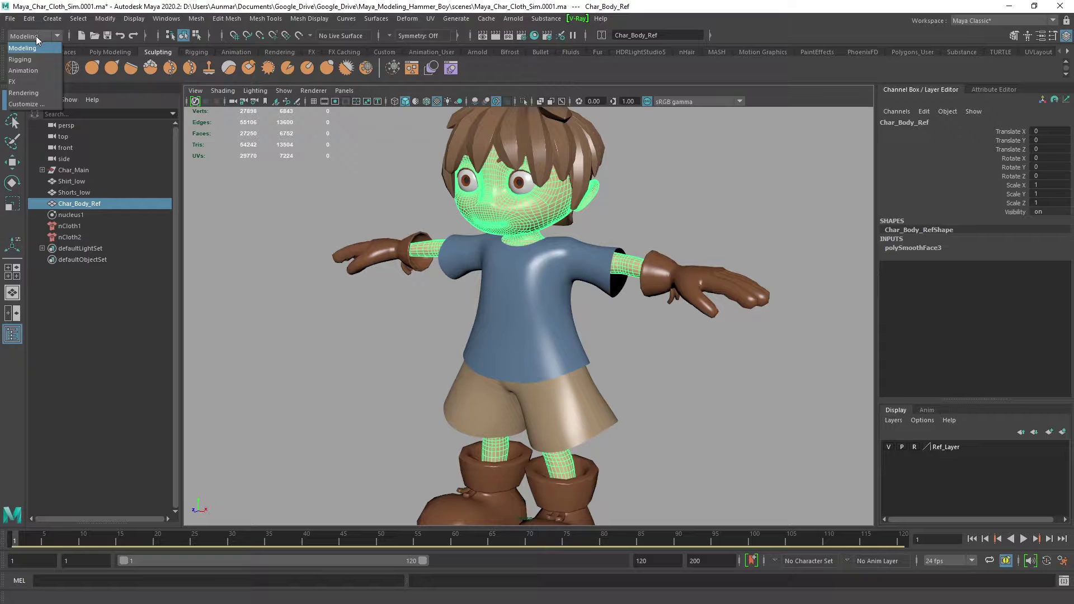
pyautogui.click(25, 81)
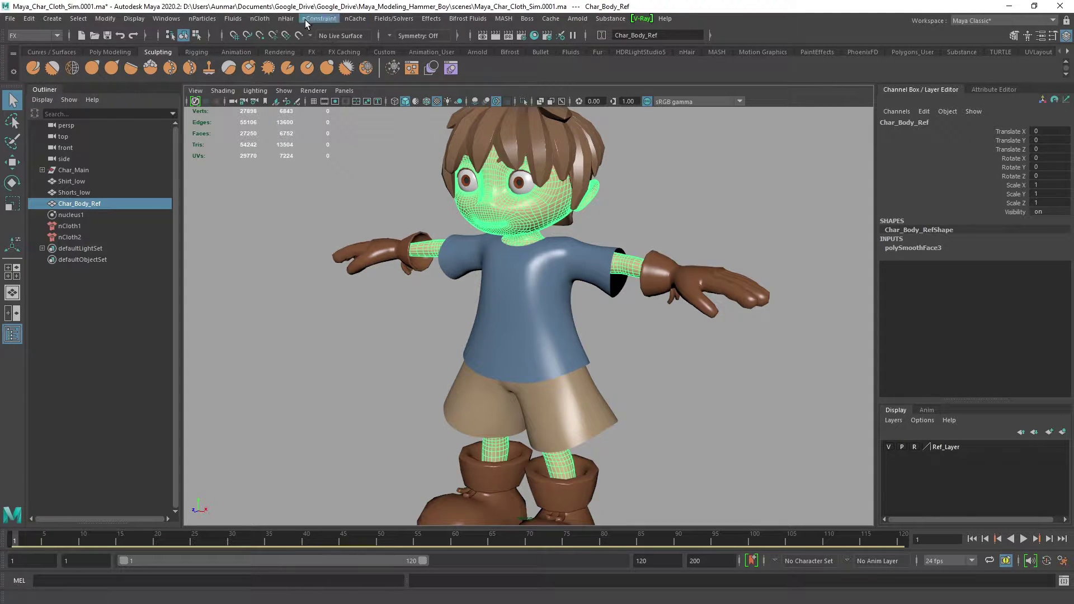
pyautogui.click(258, 19)
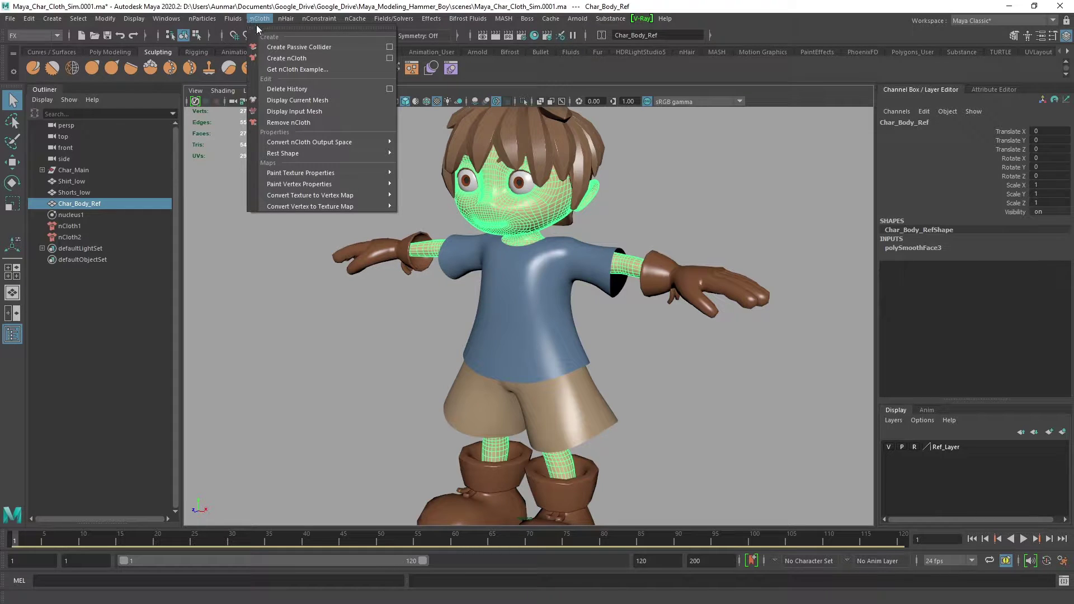
pyautogui.click(299, 47)
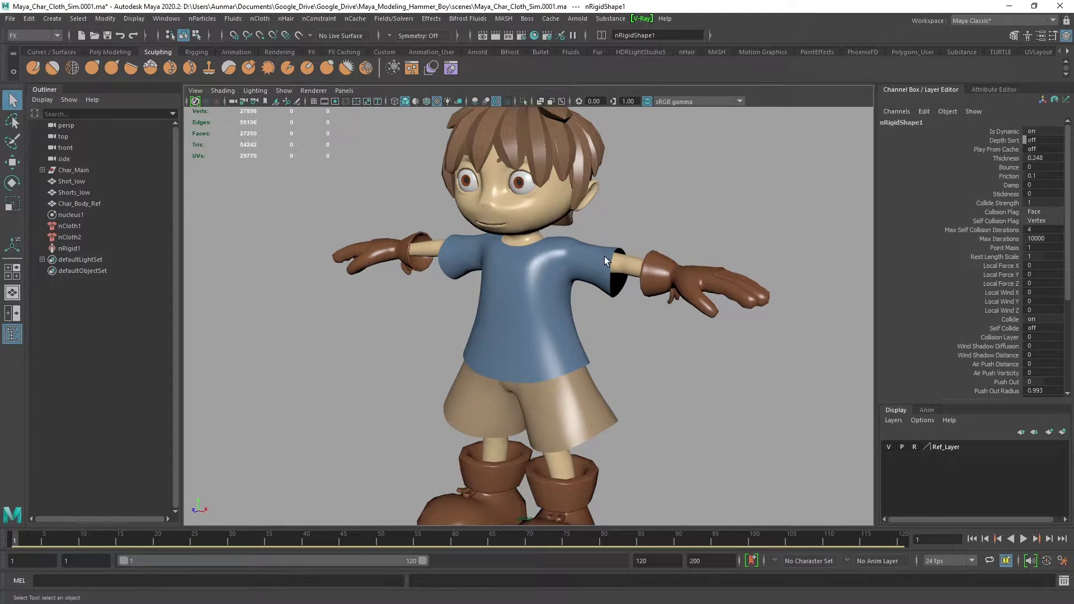
# - Play the simulation with the body collider, stop it at frame 23 and inspect how the shirt rests on the body
pyautogui.keyDown('alt'); pyautogui.moveTo(604, 256); pyautogui.dragTo(599, 246); pyautogui.keyUp('alt')
pyautogui.scroll(-2, 717, 302)
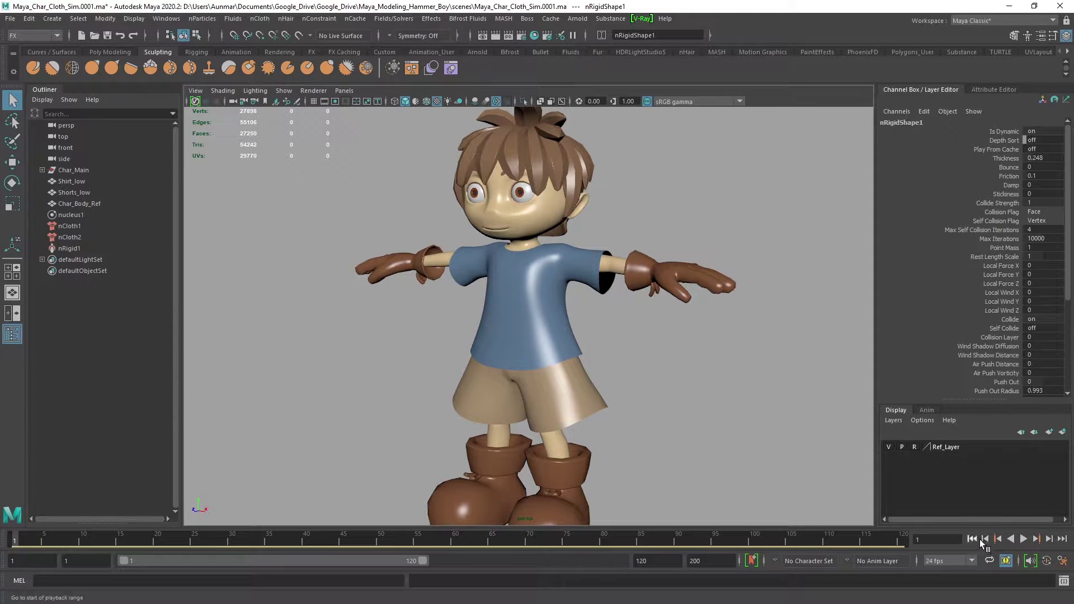
pyautogui.click(1022, 540)
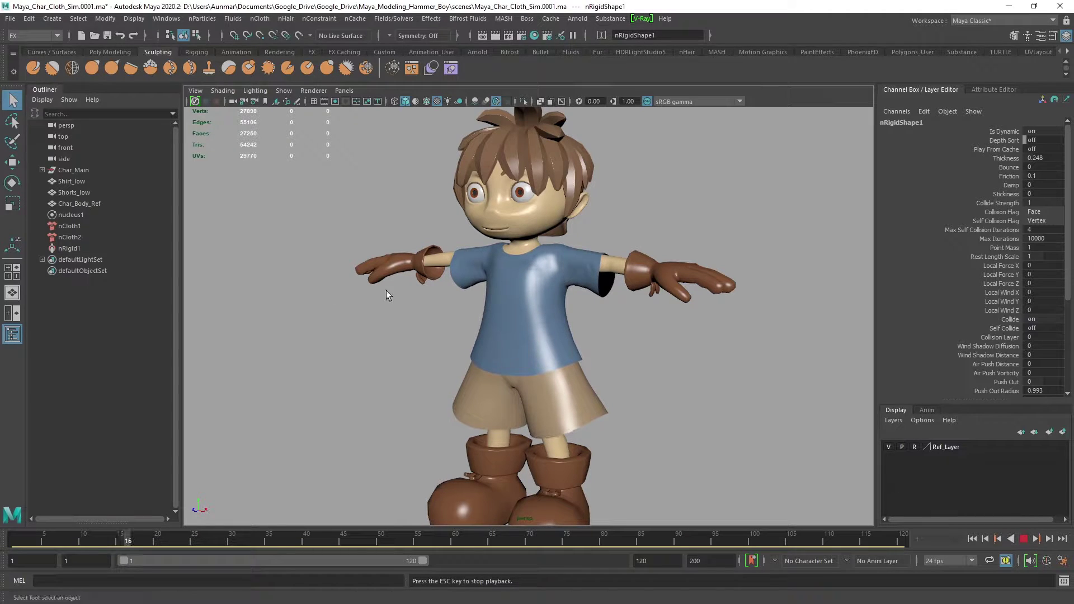
pyautogui.keyDown('alt'); pyautogui.moveTo(389, 295); pyautogui.dragTo(425, 288); pyautogui.keyUp('alt')
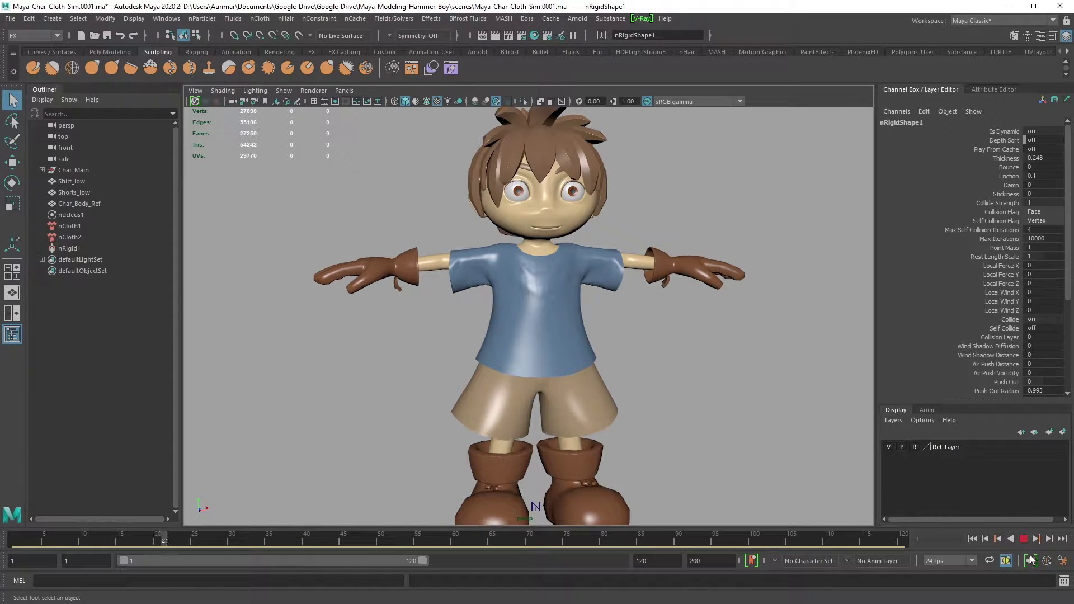
pyautogui.click(1024, 538)
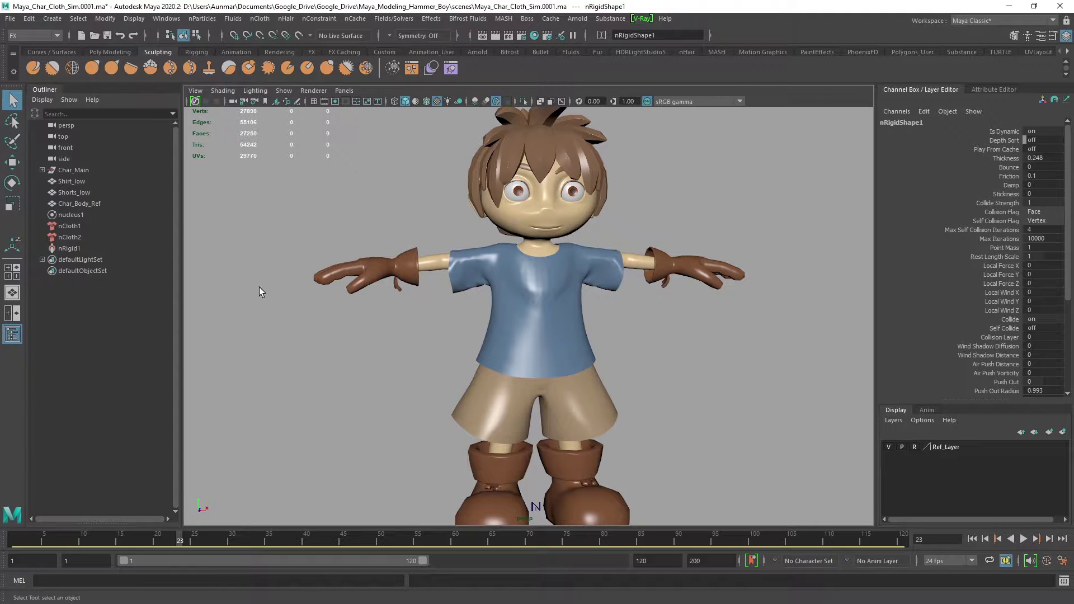
pyautogui.keyDown('alt'); pyautogui.moveTo(542, 354); pyautogui.dragTo(506, 346); pyautogui.keyUp('alt')
pyautogui.keyDown('alt'); pyautogui.moveTo(506, 346); pyautogui.dragTo(559, 378, button='right'); pyautogui.keyUp('alt')
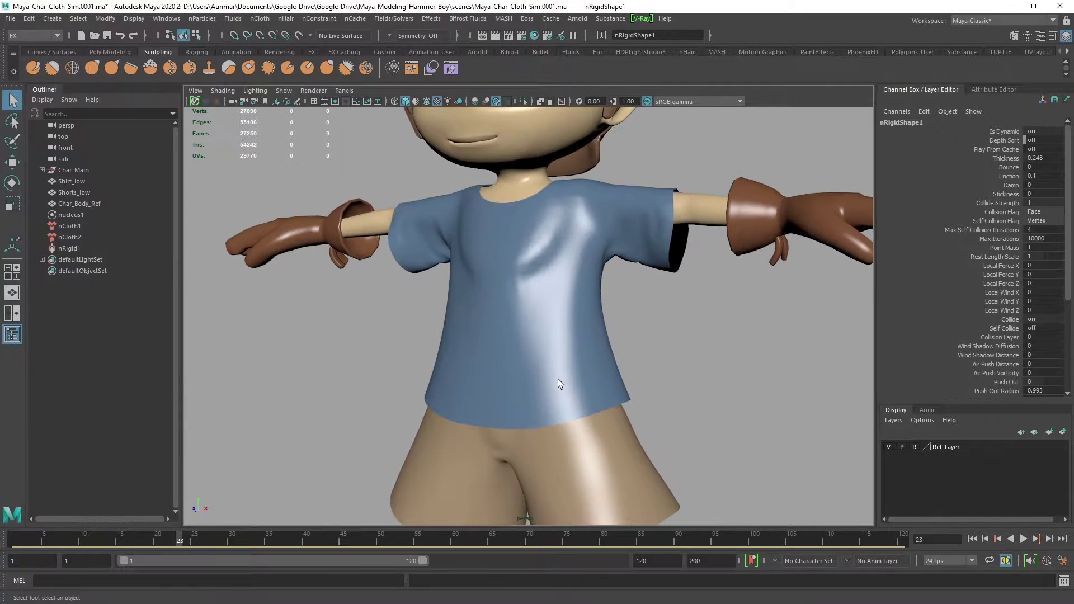
# - Select Shorts_low, play the simulation until frame 54 to check the shorts on the body, and return to the start frame
pyautogui.keyDown('alt'); pyautogui.moveTo(559, 378); pyautogui.dragTo(573, 334, button='middle'); pyautogui.keyUp('alt')
pyautogui.hotkey('alt', 'x')
pyautogui.keyDown('alt'); pyautogui.moveTo(573, 333); pyautogui.dragTo(616, 350); pyautogui.keyUp('alt')
pyautogui.keyDown('alt'); pyautogui.moveTo(646, 382); pyautogui.dragTo(656, 377); pyautogui.keyUp('alt')
pyautogui.click(653, 415)
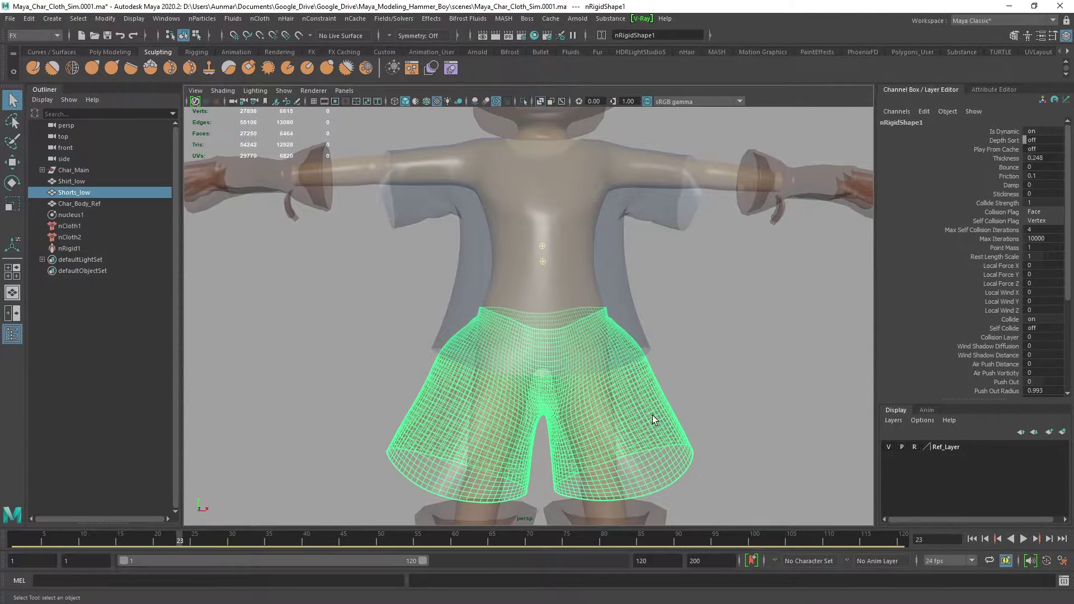
pyautogui.keyDown('alt'); pyautogui.moveTo(652, 415); pyautogui.dragTo(811, 414, button='right'); pyautogui.keyUp('alt')
pyautogui.hotkey('alt', 'x')
pyautogui.click(1024, 539)
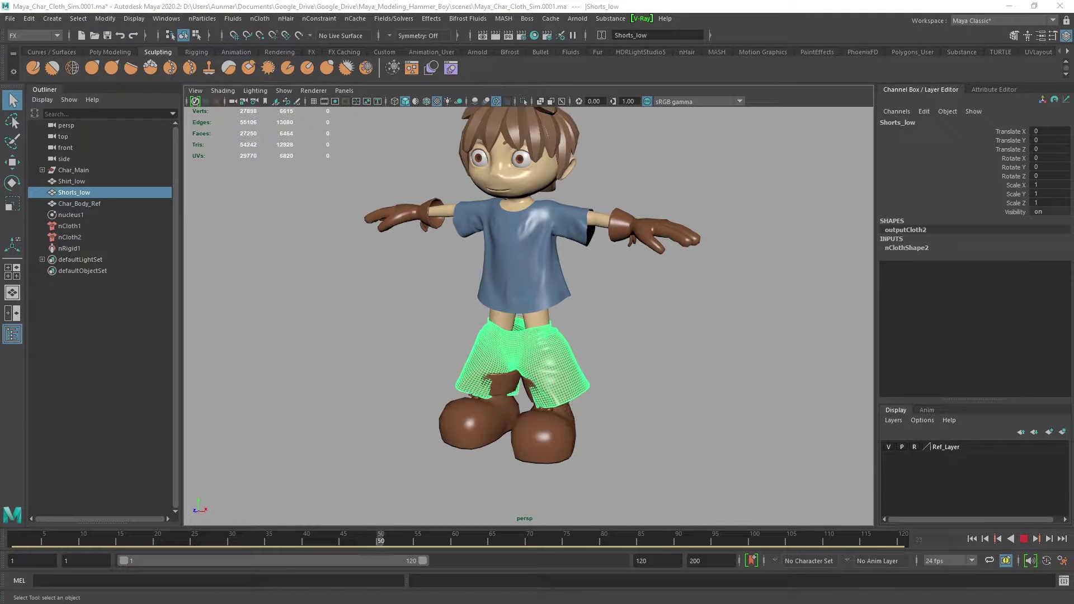
pyautogui.click(1023, 539)
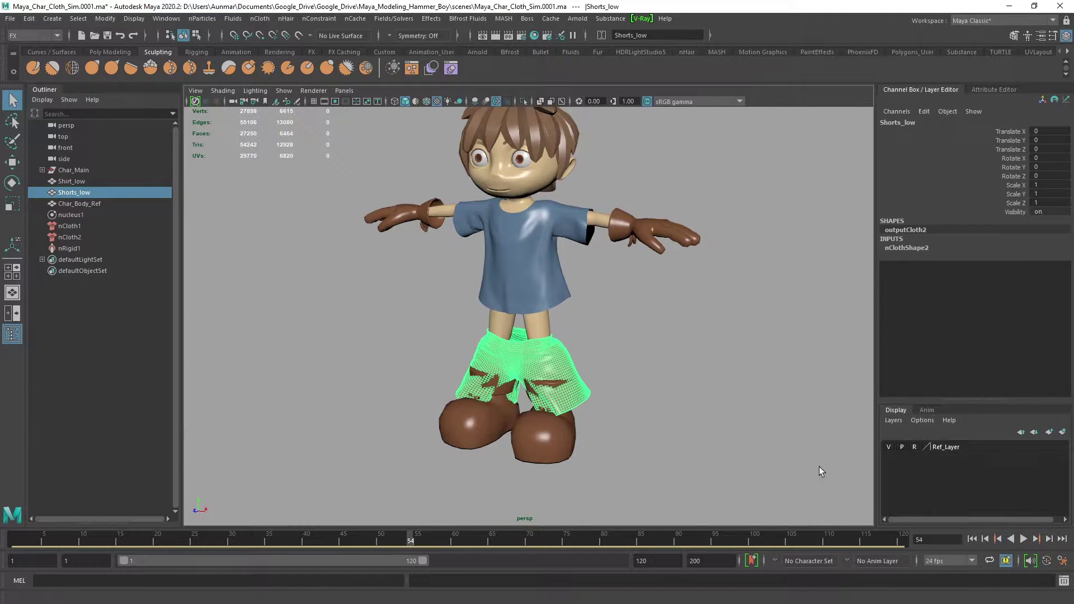
pyautogui.keyDown('alt'); pyautogui.moveTo(517, 323); pyautogui.dragTo(529, 302); pyautogui.keyUp('alt')
pyautogui.click(972, 540)
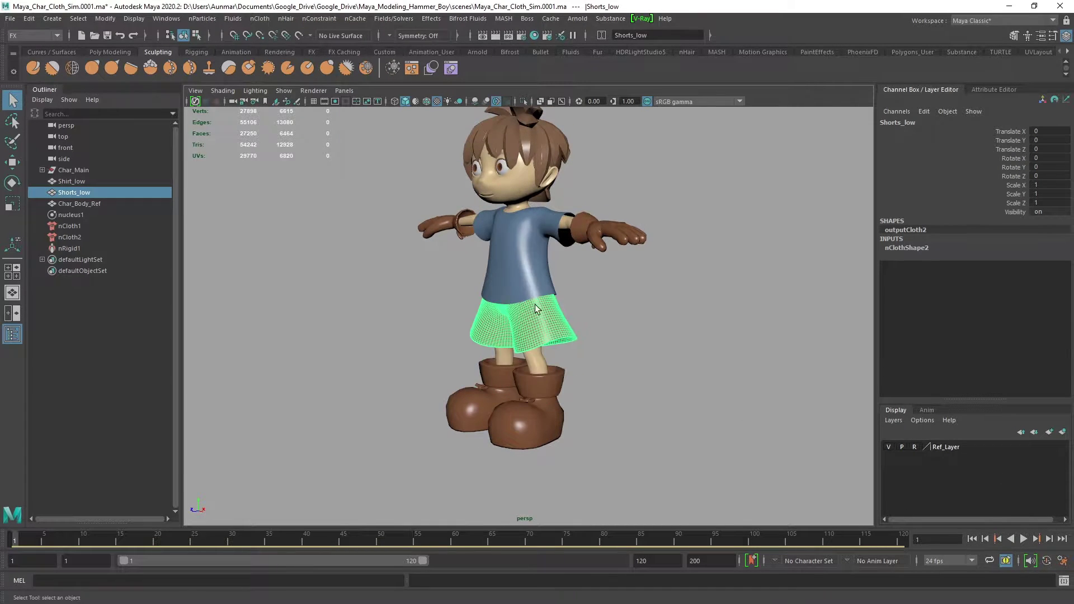
# - Select the Shorts_low mesh in X-ray view and switch it to face component mode
pyautogui.scroll(5, 535, 305)
pyautogui.click(636, 242)
pyautogui.click(642, 224)
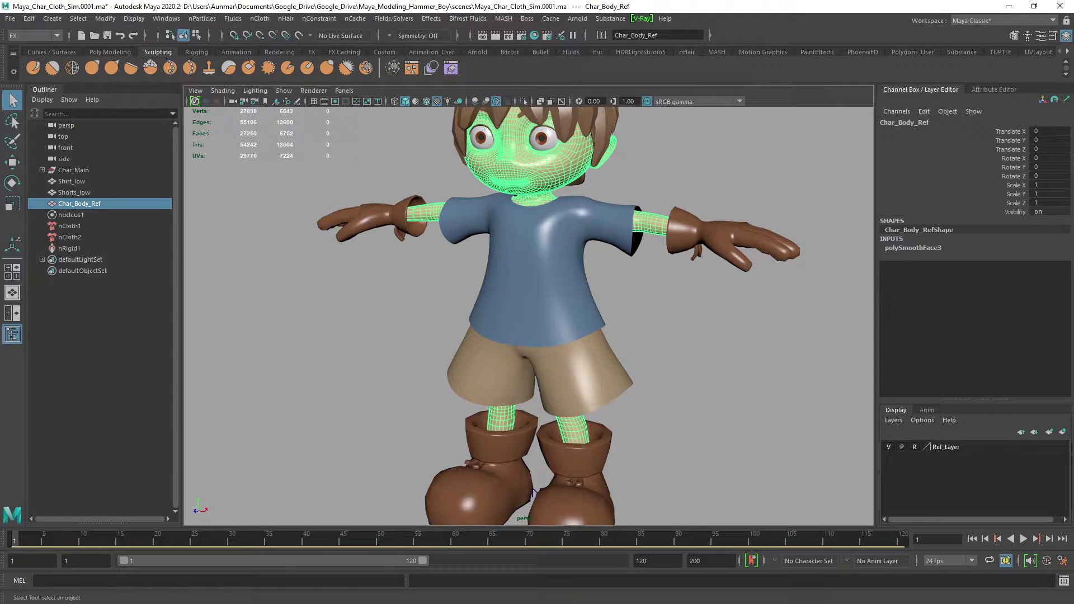
pyautogui.scroll(6, 547, 241)
pyautogui.click(670, 412)
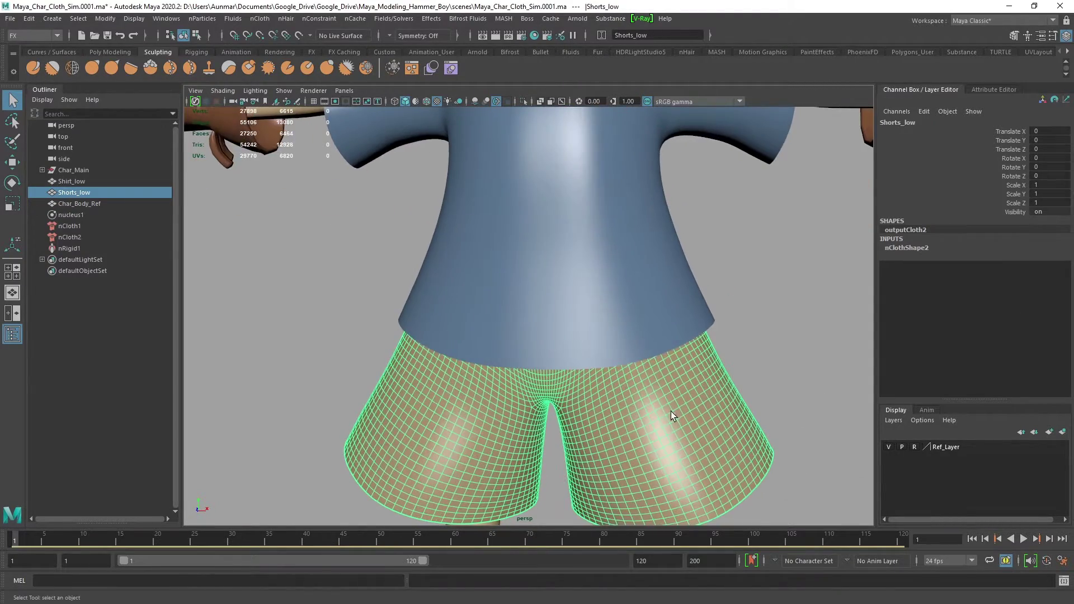
pyautogui.scroll(3, 681, 348)
pyautogui.scroll(-4, 680, 348)
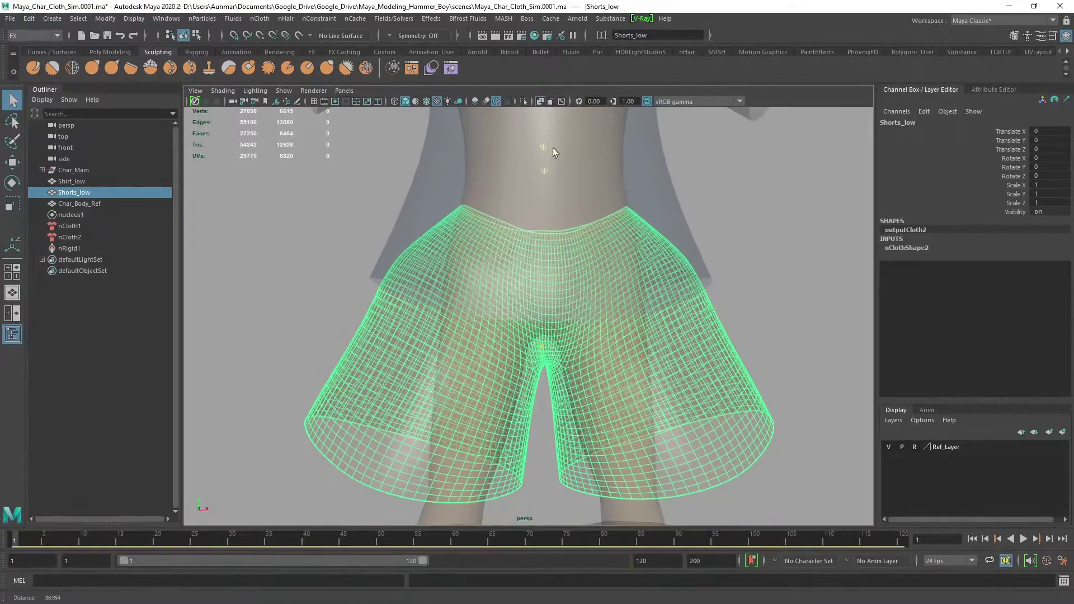
pyautogui.keyDown('alt'); pyautogui.moveTo(593, 233); pyautogui.dragTo(656, 284); pyautogui.keyUp('alt')
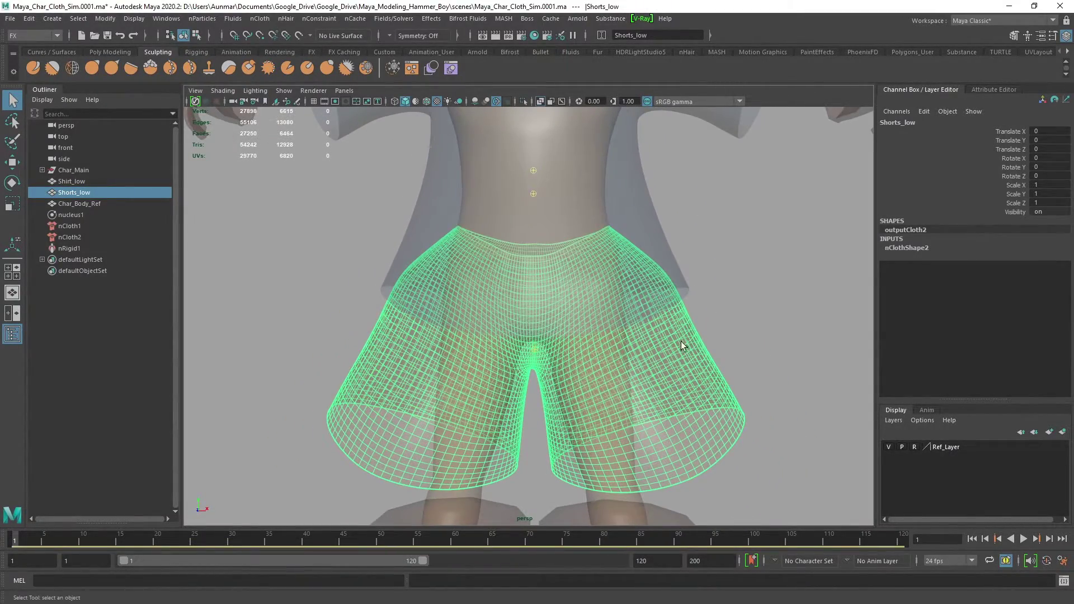
pyautogui.keyDown('alt'); pyautogui.moveTo(681, 342); pyautogui.dragTo(657, 327); pyautogui.keyUp('alt')
pyautogui.moveTo(661, 327); pyautogui.dragTo(663, 356, button='right')
pyautogui.scroll(3, 559, 302)
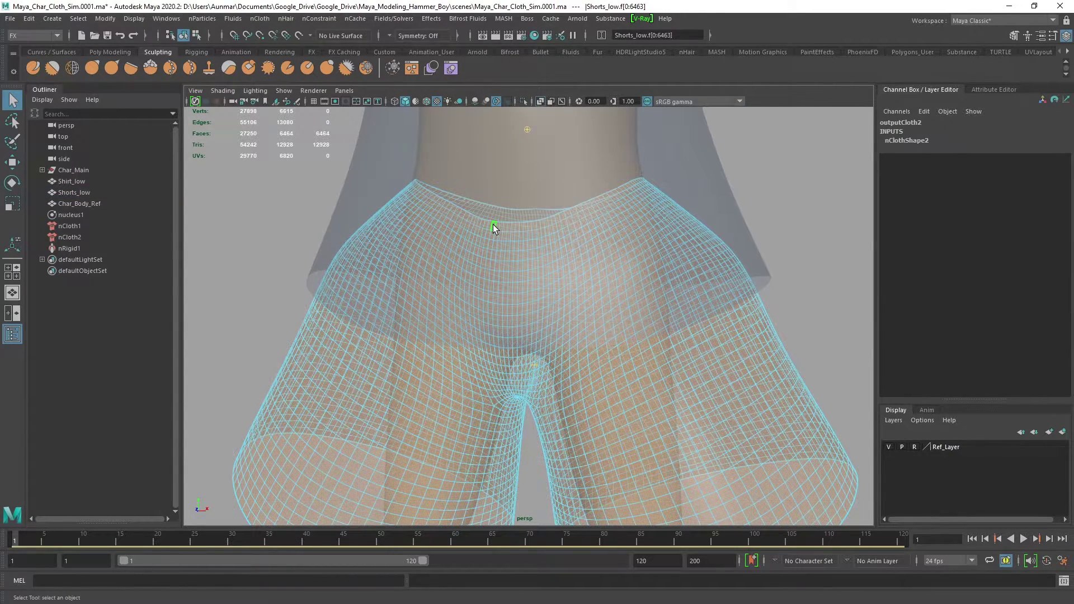
# - Select the topmost face loop around the waistband of Shorts_low, keeping the X-ray display on
pyautogui.doubleClick(495, 228)
pyautogui.keyDown('alt'); pyautogui.moveTo(495, 228); pyautogui.dragTo(518, 240, button='middle'); pyautogui.keyUp('alt')
pyautogui.scroll(5, 519, 240)
pyautogui.keyDown('alt'); pyautogui.moveTo(518, 240); pyautogui.dragTo(539, 259); pyautogui.keyUp('alt')
pyautogui.scroll(-4, 539, 259)
pyautogui.click(496, 101)
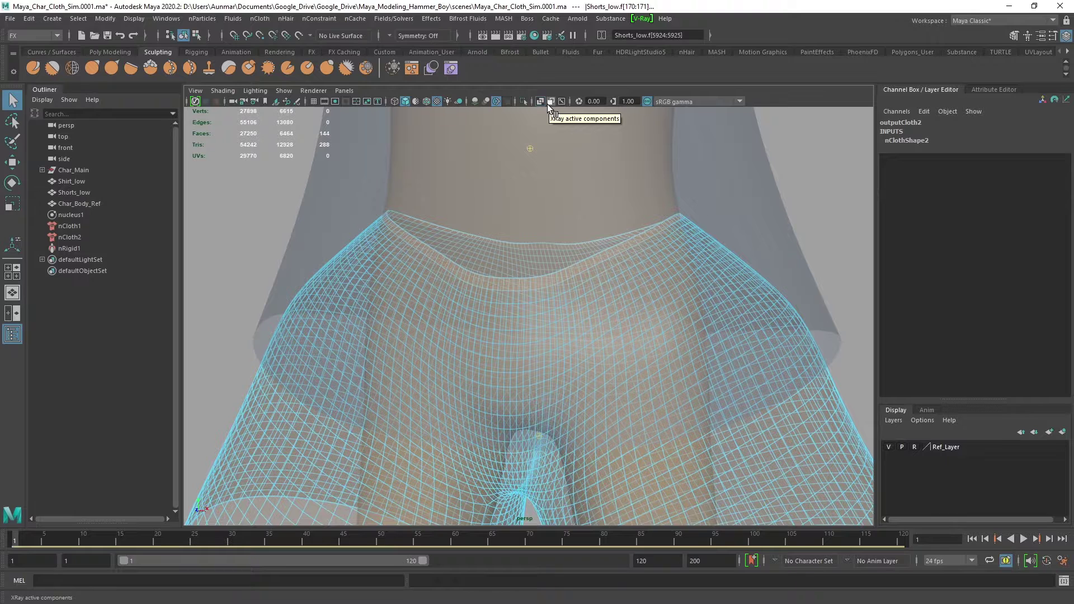
pyautogui.click(540, 103)
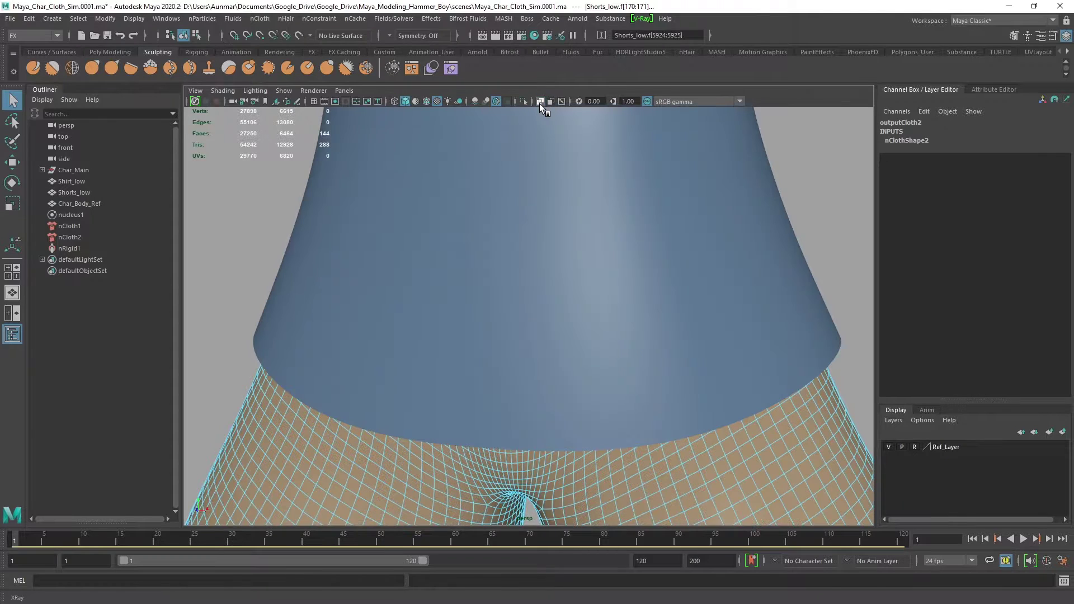
pyautogui.click(539, 102)
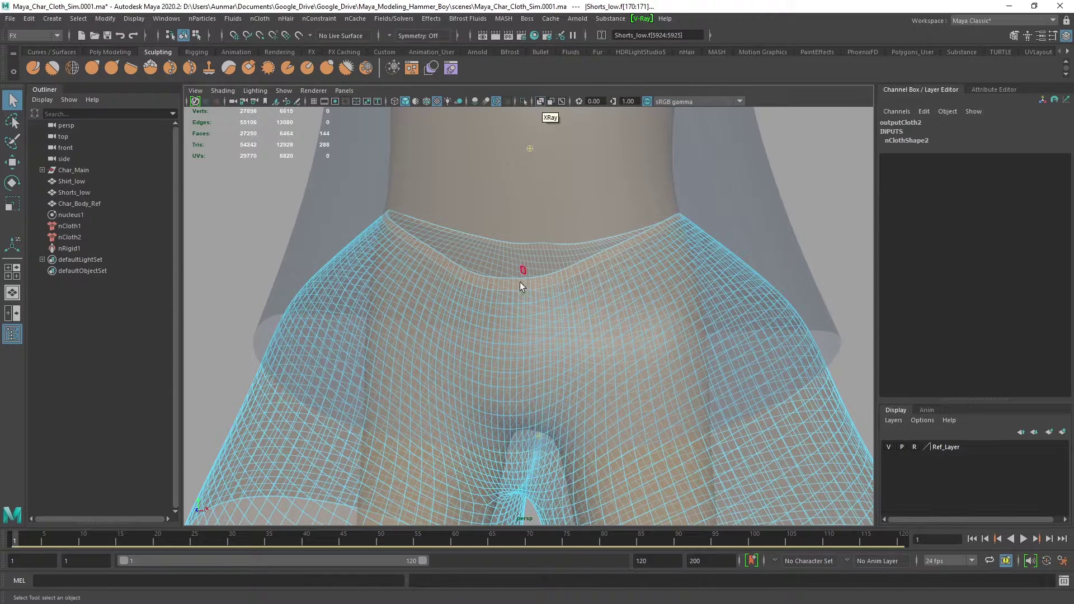
# - Add the next two face loops below the waist edge of the shorts to the selection
pyautogui.scroll(2, 509, 303)
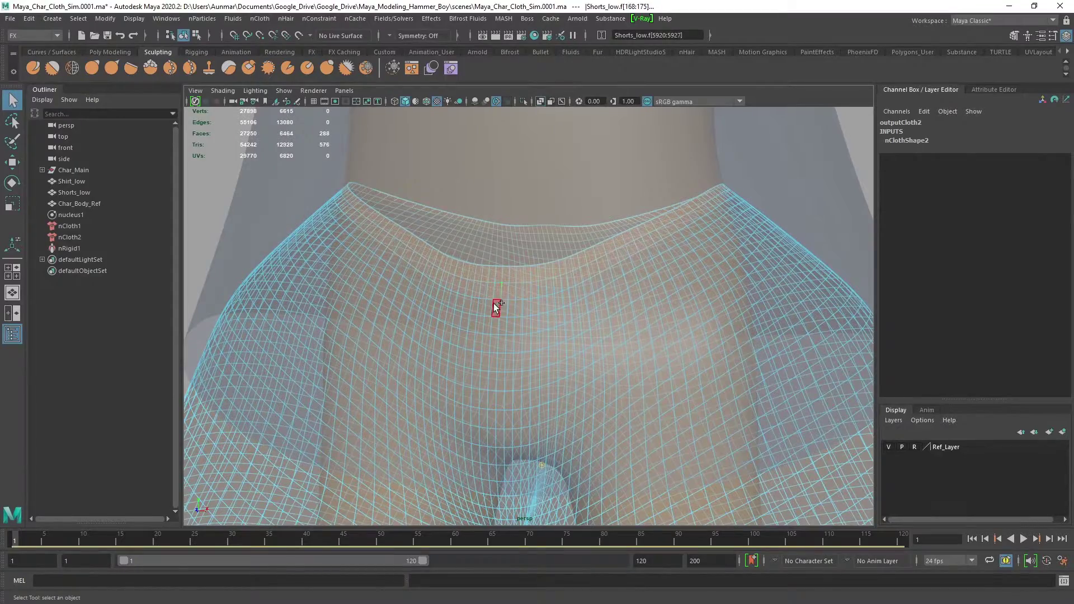
pyautogui.keyDown('shift'); pyautogui.doubleClick(498, 307); pyautogui.keyUp('shift')
pyautogui.scroll(-4, 553, 317)
pyautogui.moveTo(553, 317)
pyautogui.keyDown('alt'); pyautogui.mouseDown()
pyautogui.moveTo(601, 318)
pyautogui.moveTo(554, 317)
pyautogui.mouseUp(); pyautogui.keyUp('alt')
pyautogui.scroll(3, 563, 347)
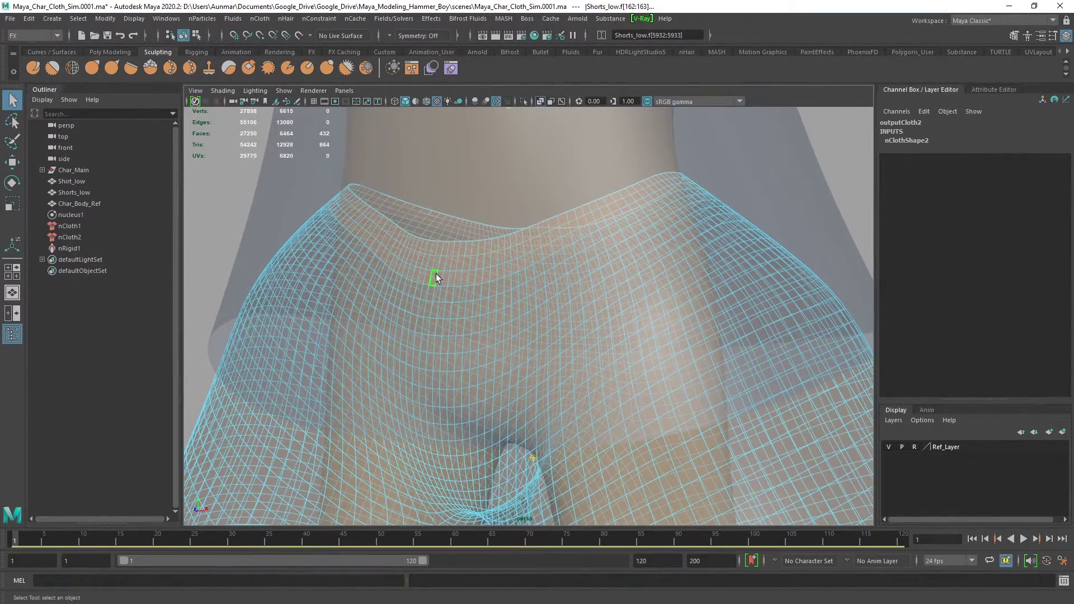
pyautogui.scroll(-5, 552, 275)
# - Convert the selected waistband faces of the shorts to vertices and turn off the X-ray display
pyautogui.keyDown('shift'); pyautogui.rightClick(748, 237); pyautogui.keyUp('shift')
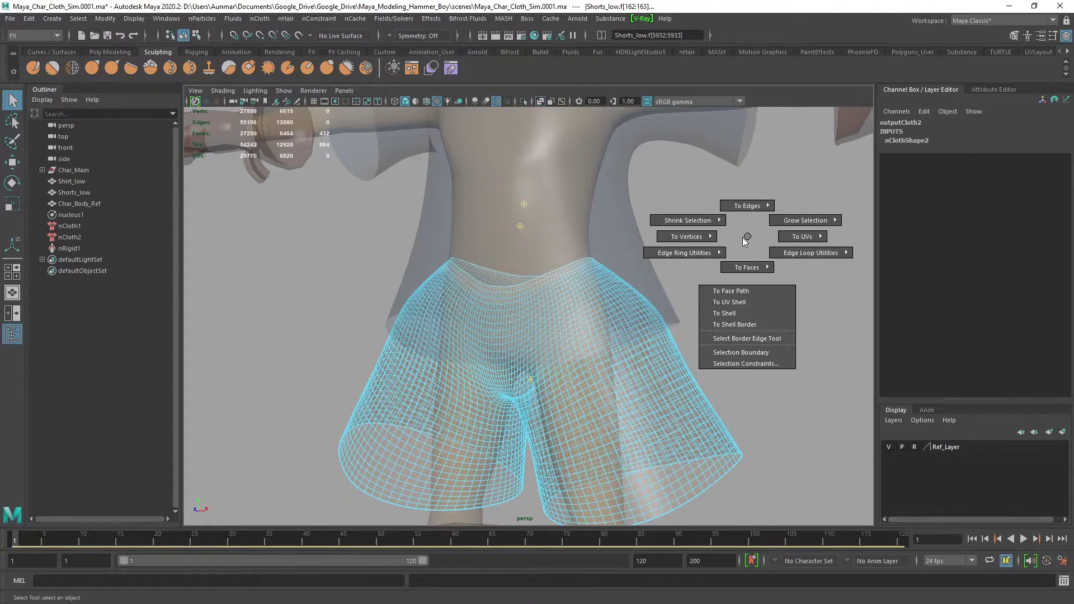
pyautogui.keyDown('shift'); pyautogui.moveTo(743, 237); pyautogui.dragTo(660, 236, button='right'); pyautogui.keyUp('shift')
pyautogui.keyDown('alt'); pyautogui.moveTo(616, 260); pyautogui.dragTo(585, 262); pyautogui.keyUp('alt')
pyautogui.moveTo(585, 262)
pyautogui.keyDown('alt'); pyautogui.mouseDown(button='right')
pyautogui.moveTo(599, 262)
pyautogui.moveTo(569, 271)
pyautogui.mouseUp(button='right'); pyautogui.keyUp('alt')
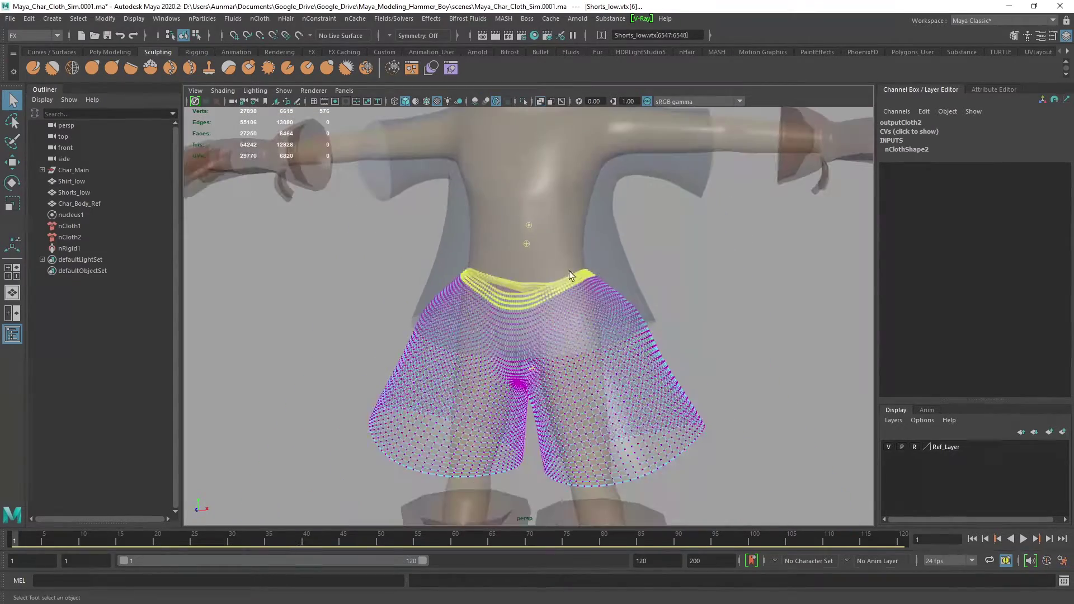
pyautogui.keyDown('alt'); pyautogui.moveTo(569, 271); pyautogui.dragTo(526, 267); pyautogui.keyUp('alt')
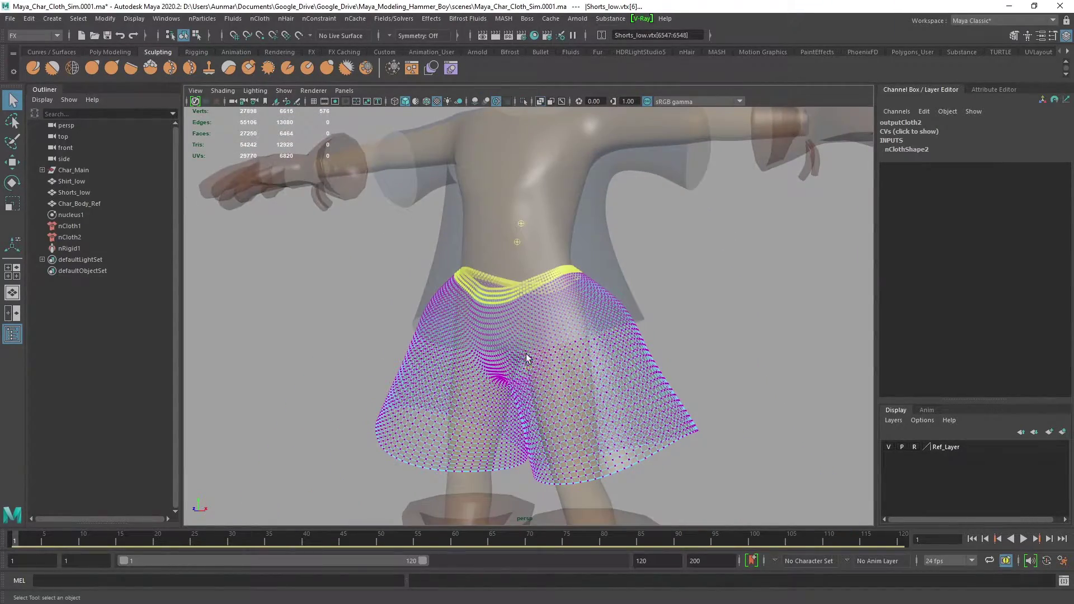
pyautogui.keyDown('alt'); pyautogui.moveTo(526, 353); pyautogui.dragTo(516, 276, button='middle'); pyautogui.keyUp('alt')
pyautogui.keyDown('alt'); pyautogui.moveTo(612, 327); pyautogui.dragTo(595, 313, button='right'); pyautogui.keyUp('alt')
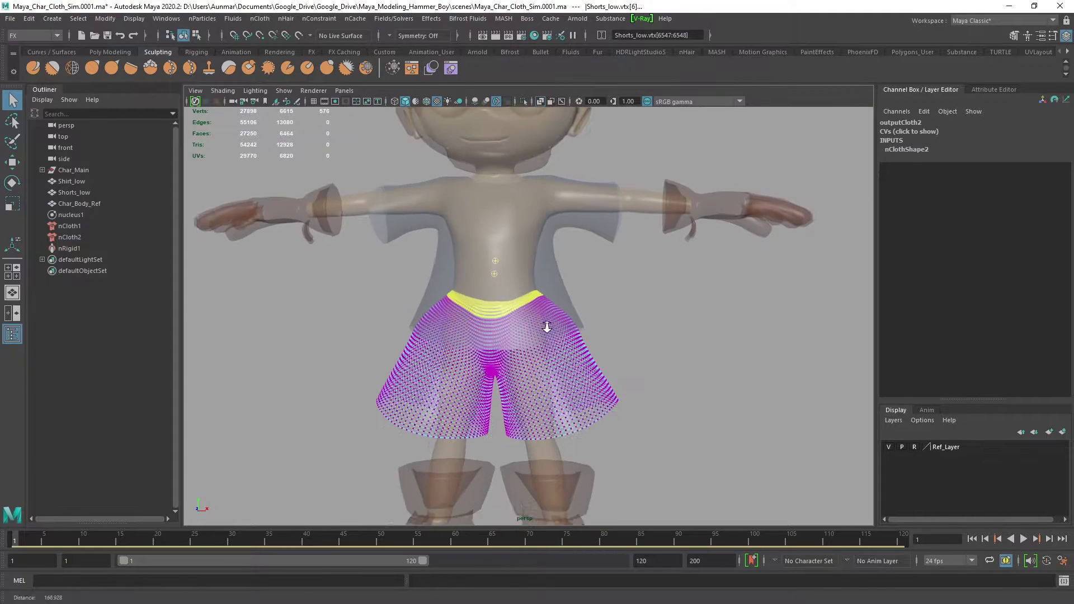
pyautogui.keyDown('alt'); pyautogui.moveTo(527, 334); pyautogui.dragTo(565, 338); pyautogui.keyUp('alt')
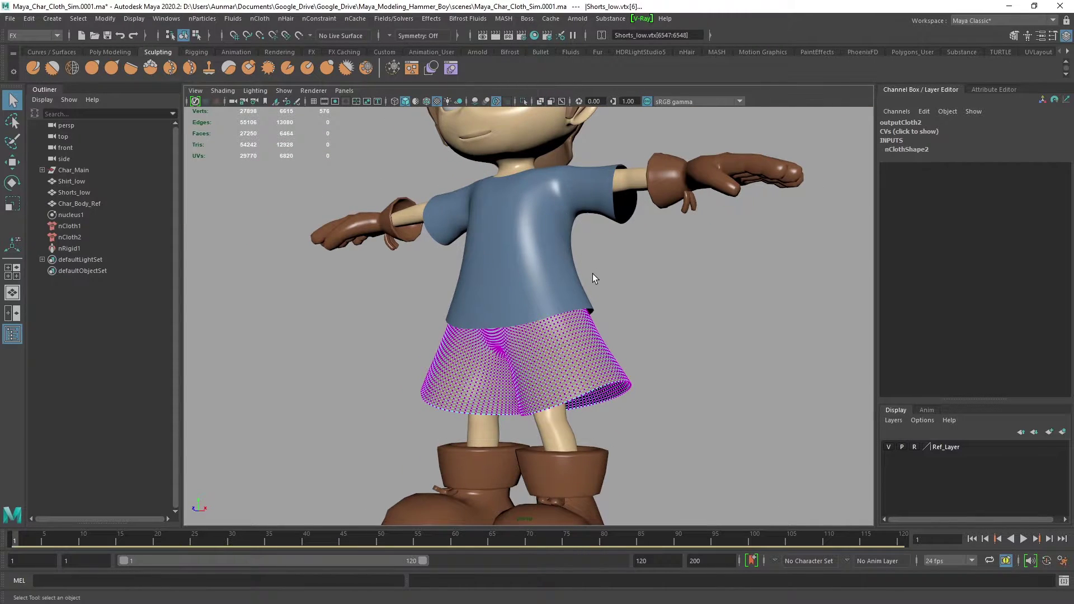
# - Add the Char_Body_Ref mesh to the waistband vertex selection and create a Point to Surface nConstraint
pyautogui.keyDown('alt'); pyautogui.moveTo(593, 274); pyautogui.dragTo(651, 199); pyautogui.keyUp('alt')
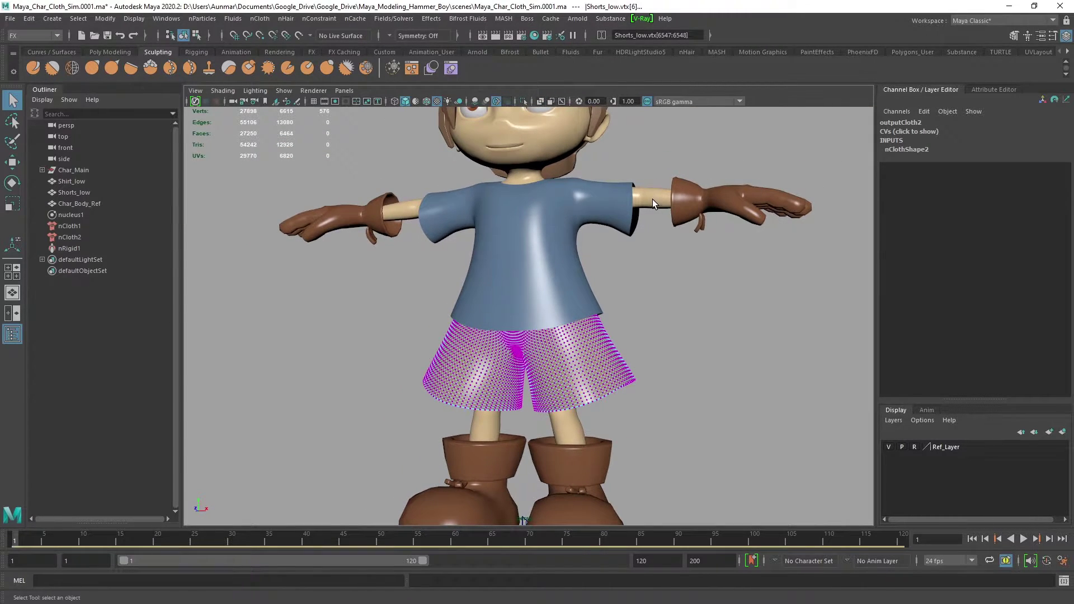
pyautogui.click(653, 200)
pyautogui.hotkey('alt', 'x')
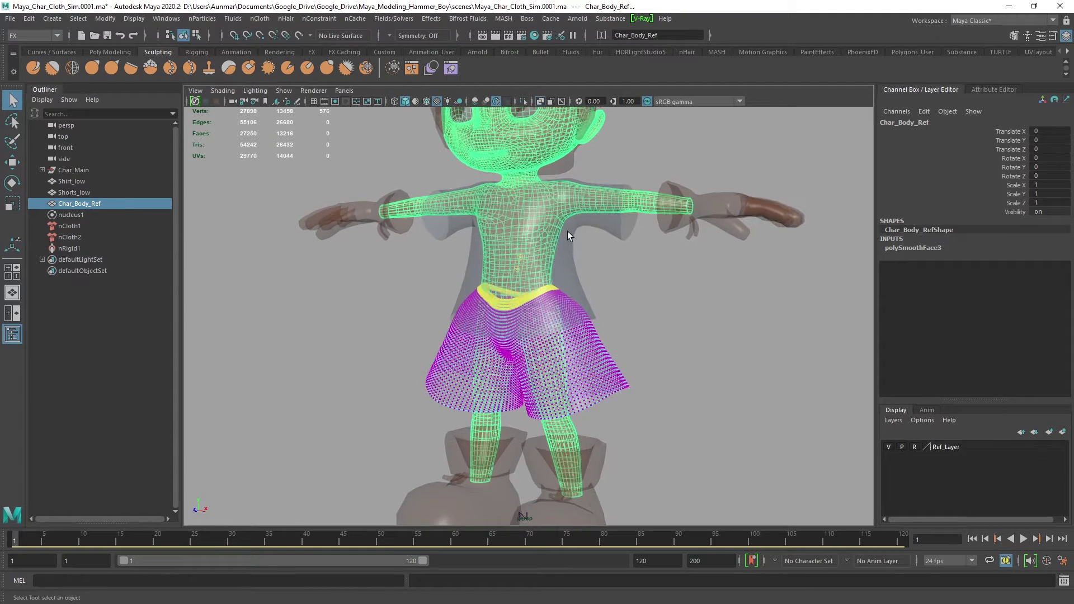
pyautogui.keyDown('alt'); pyautogui.moveTo(567, 230); pyautogui.dragTo(455, 247); pyautogui.keyUp('alt')
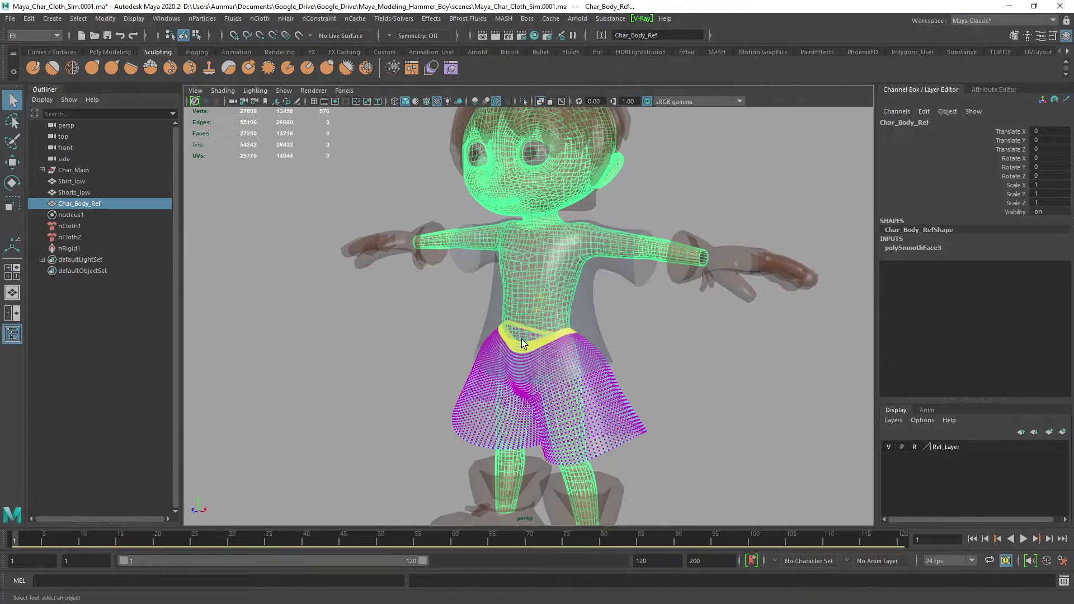
pyautogui.click(317, 21)
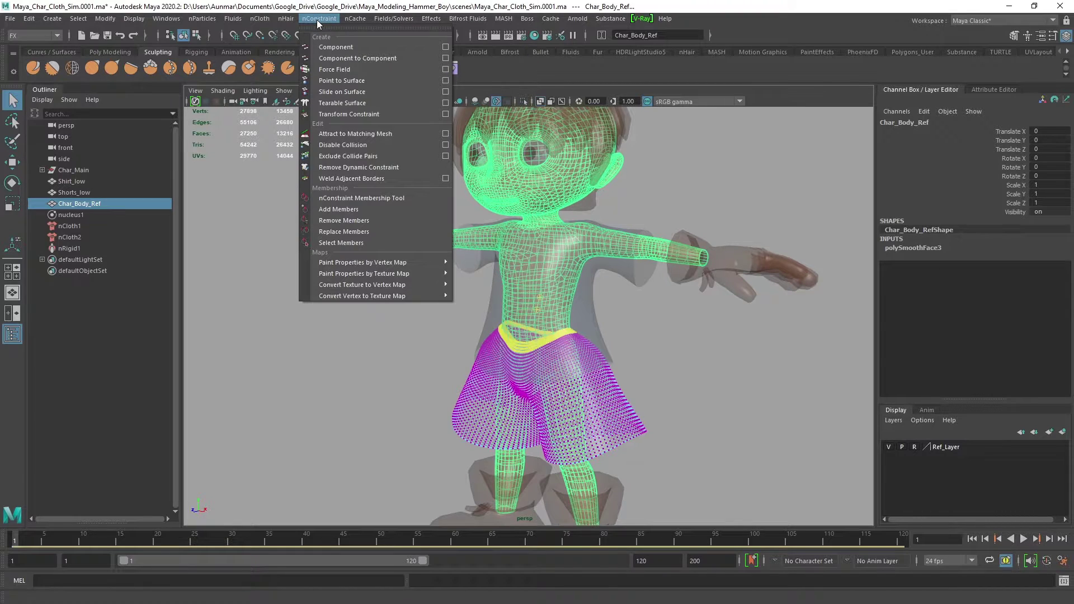
pyautogui.click(341, 80)
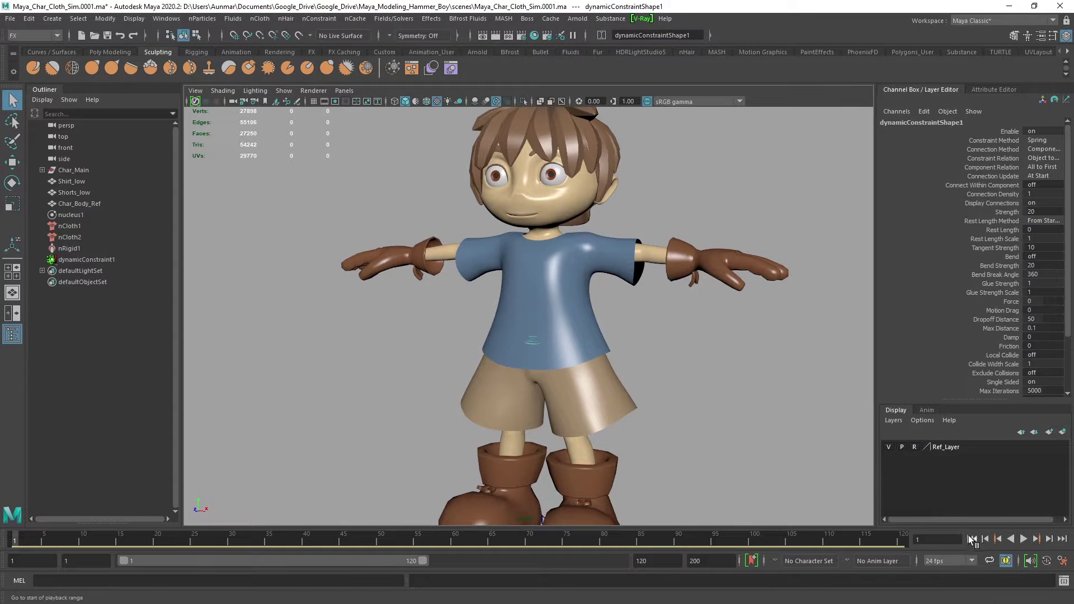
# - Clear the selection and examine the constrained waistband of the shorts in X-ray view
pyautogui.keyDown('alt'); pyautogui.moveTo(683, 375); pyautogui.dragTo(663, 314, button='middle'); pyautogui.keyUp('alt')
pyautogui.hotkey('alt', 'x')
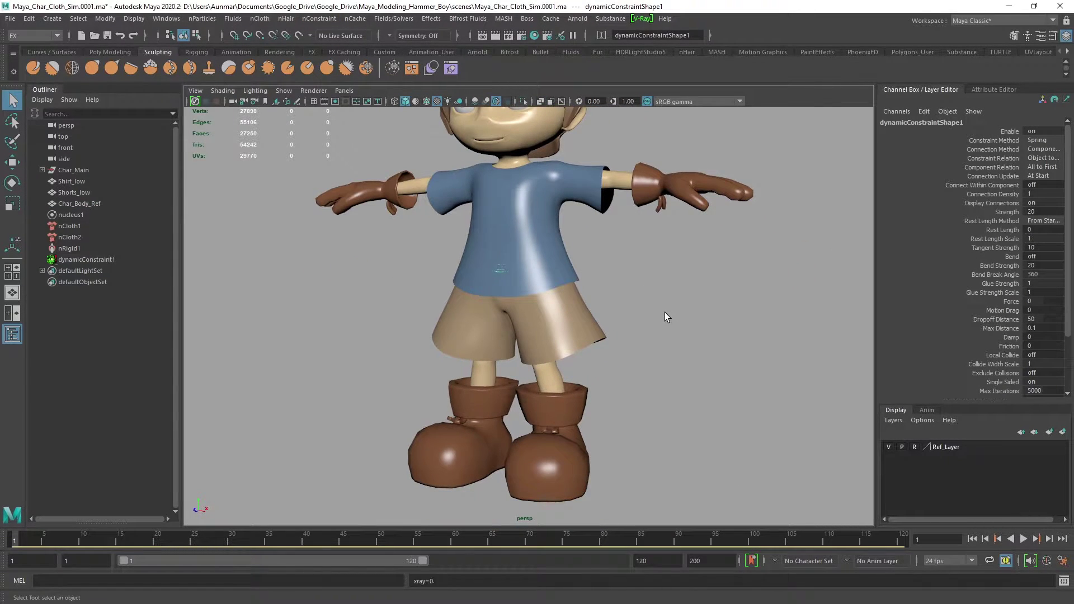
pyautogui.keyDown('alt'); pyautogui.moveTo(664, 312); pyautogui.dragTo(617, 321); pyautogui.keyUp('alt')
pyautogui.click(665, 314)
pyautogui.keyDown('alt'); pyautogui.moveTo(616, 321); pyautogui.dragTo(634, 344, button='middle'); pyautogui.keyUp('alt')
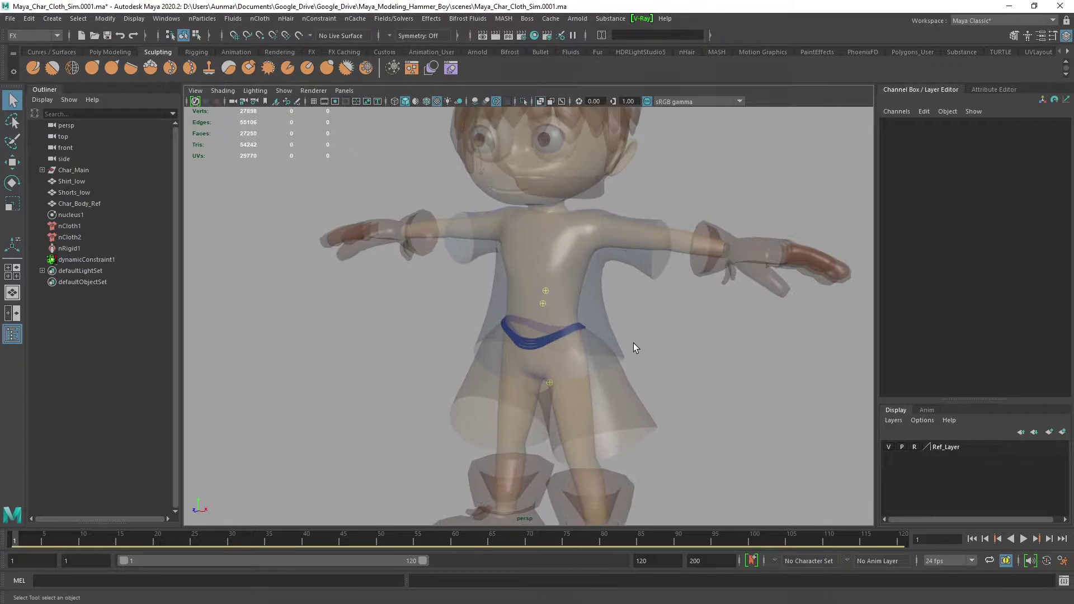
pyautogui.keyDown('alt'); pyautogui.moveTo(633, 343); pyautogui.dragTo(662, 336); pyautogui.keyUp('alt')
pyautogui.scroll(5, 663, 337)
# - Hide the Shirt_low mesh to inspect the constraint points around the shorts' waist, and undo the hiding
pyautogui.click(700, 459)
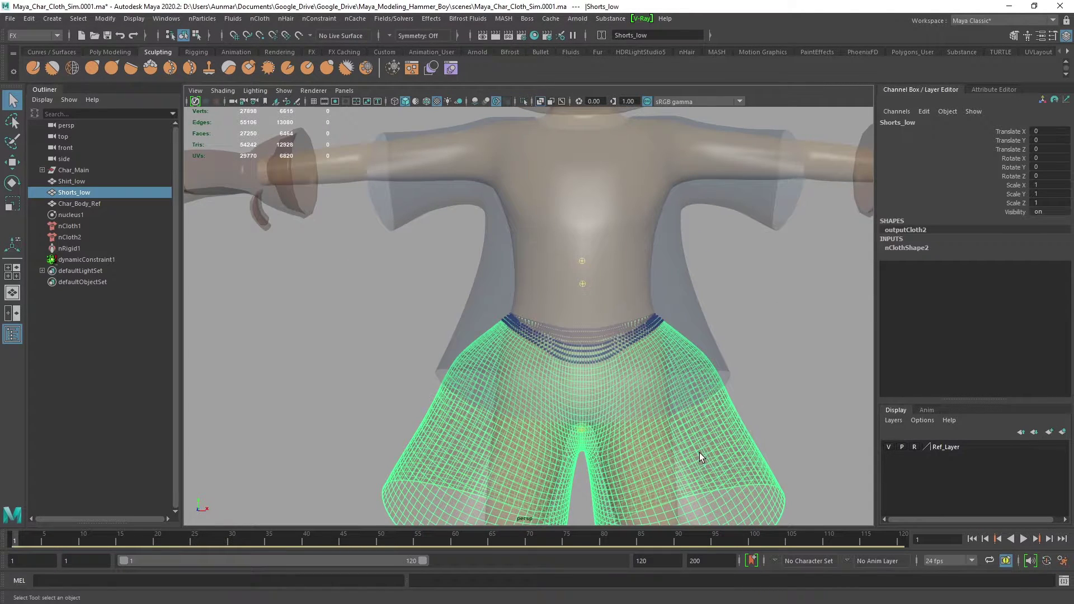
pyautogui.hotkey('ctrl', '1')
pyautogui.hotkey('ctrl', '1')
pyautogui.click(643, 289)
pyautogui.hotkey('ctrl', 'h')
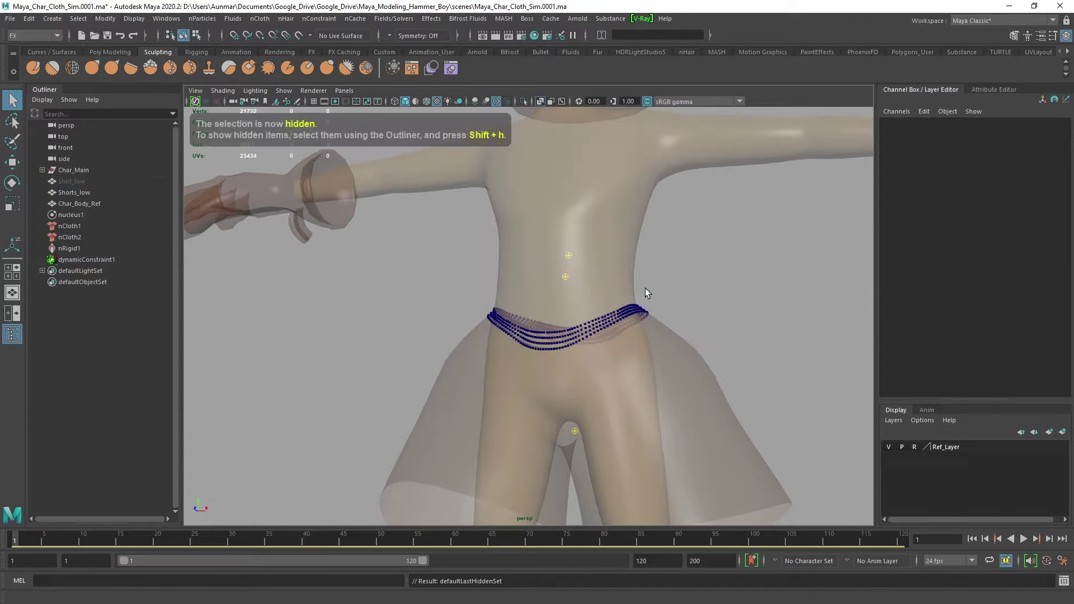
pyautogui.keyDown('alt'); pyautogui.moveTo(646, 287); pyautogui.dragTo(721, 297); pyautogui.keyUp('alt')
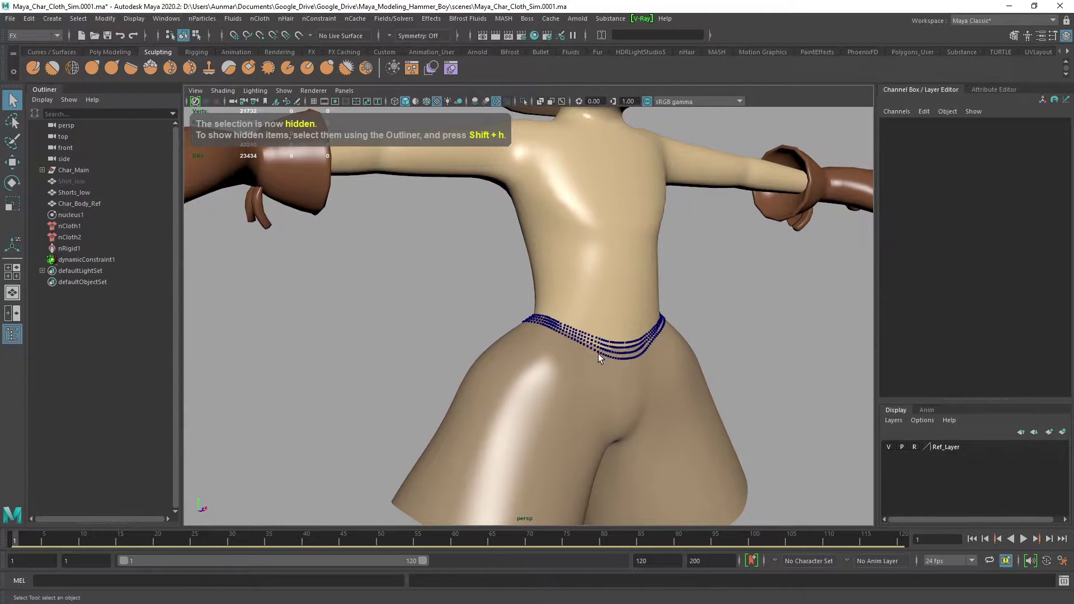
pyautogui.keyDown('alt'); pyautogui.moveTo(599, 354); pyautogui.dragTo(733, 342); pyautogui.keyUp('alt')
pyautogui.hotkey('ctrl', 'z')
pyautogui.scroll(-2, 733, 342)
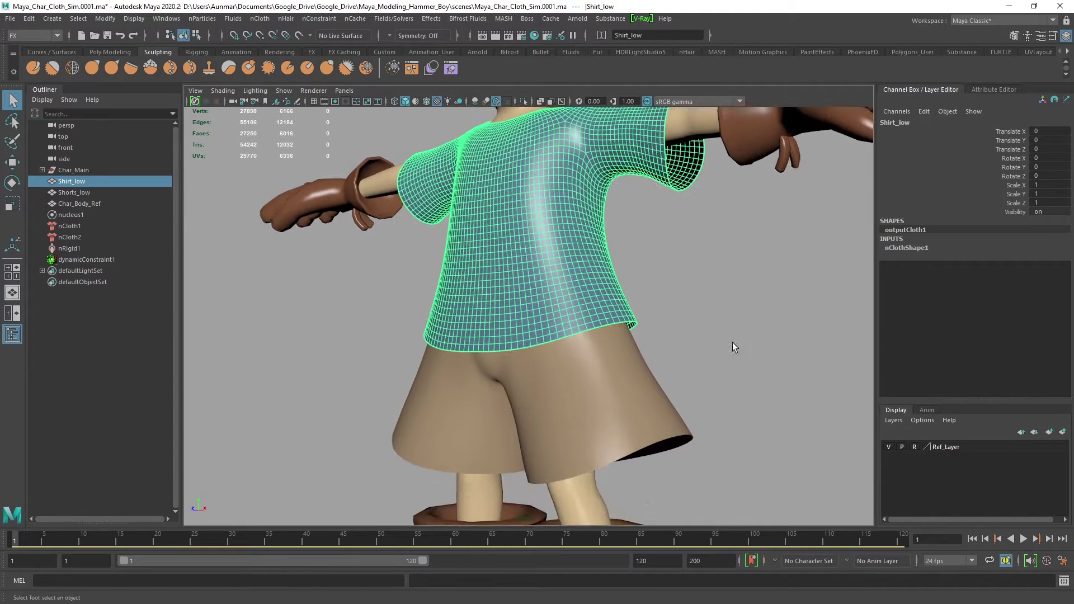
# - Play the simulation with the waistband constraint, stop it at frame 34 and inspect the shorts up close
pyautogui.keyDown('alt'); pyautogui.moveTo(733, 343); pyautogui.dragTo(687, 280, button='right'); pyautogui.keyUp('alt')
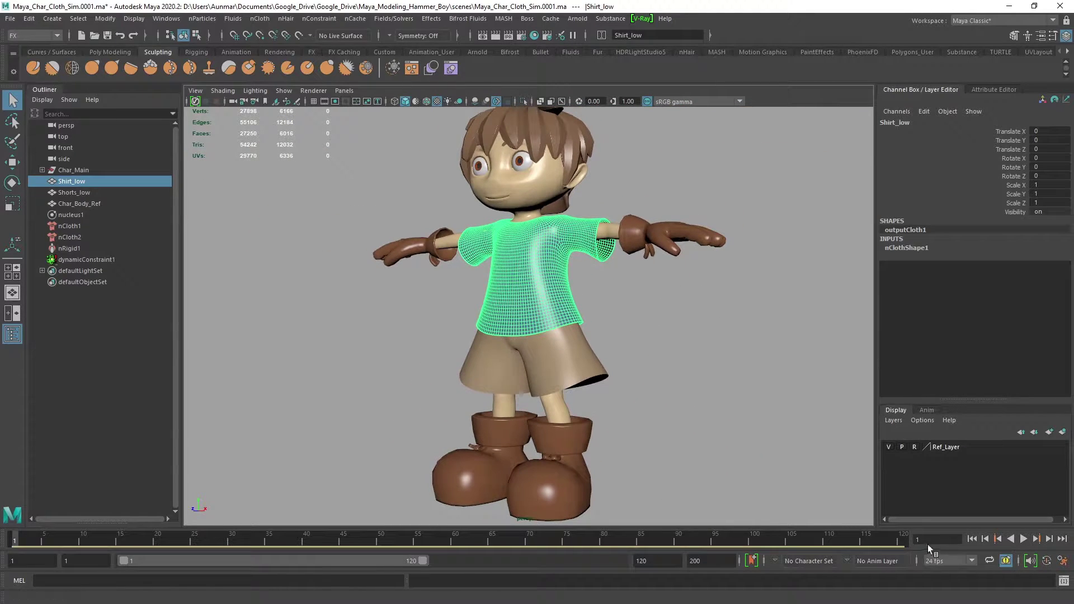
pyautogui.click(1022, 538)
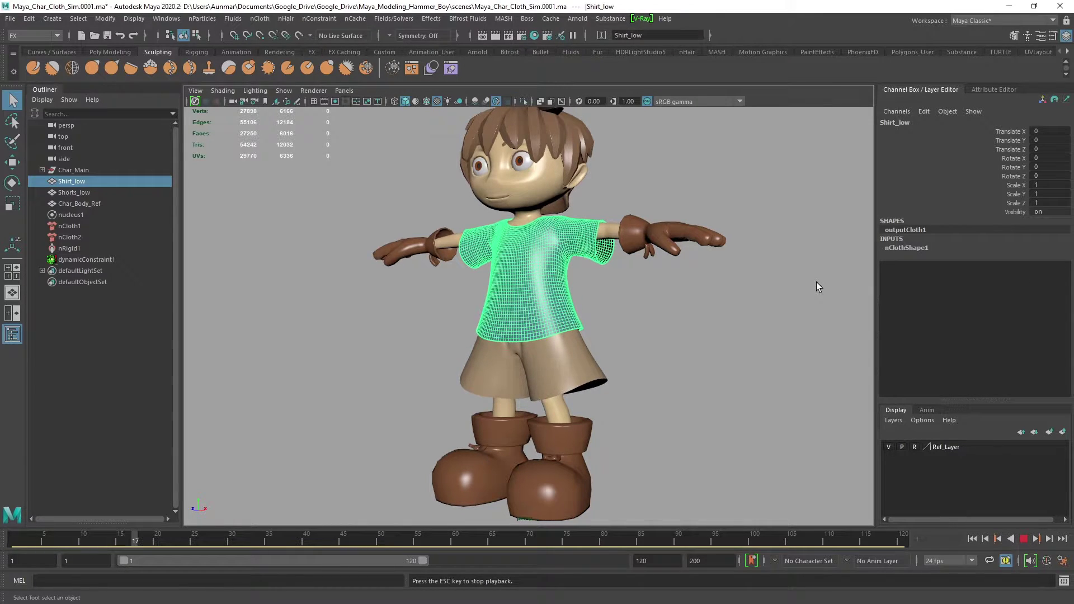
pyautogui.keyDown('alt'); pyautogui.moveTo(560, 335); pyautogui.dragTo(599, 339); pyautogui.keyUp('alt')
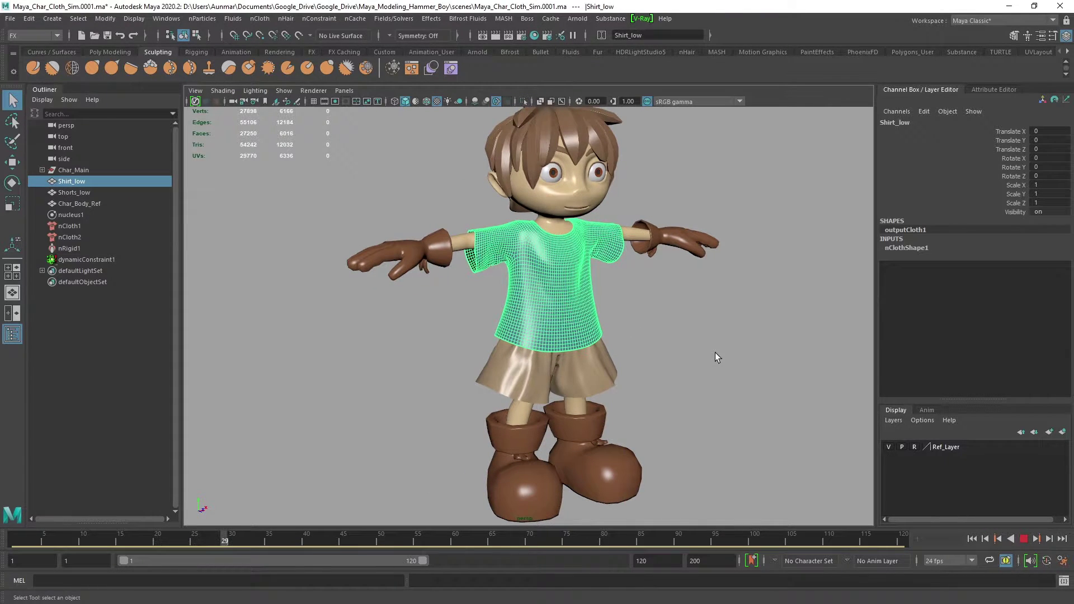
pyautogui.click(1023, 539)
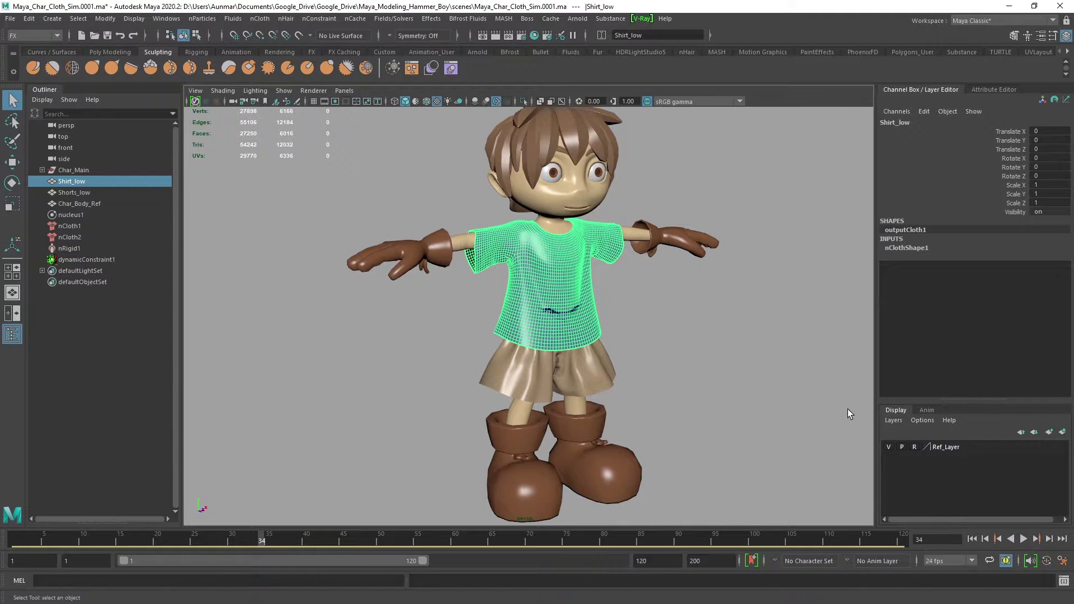
pyautogui.keyDown('alt'); pyautogui.moveTo(686, 430); pyautogui.dragTo(535, 396); pyautogui.keyUp('alt')
pyautogui.keyDown('alt'); pyautogui.moveTo(534, 396); pyautogui.dragTo(484, 431, button='right'); pyautogui.keyUp('alt')
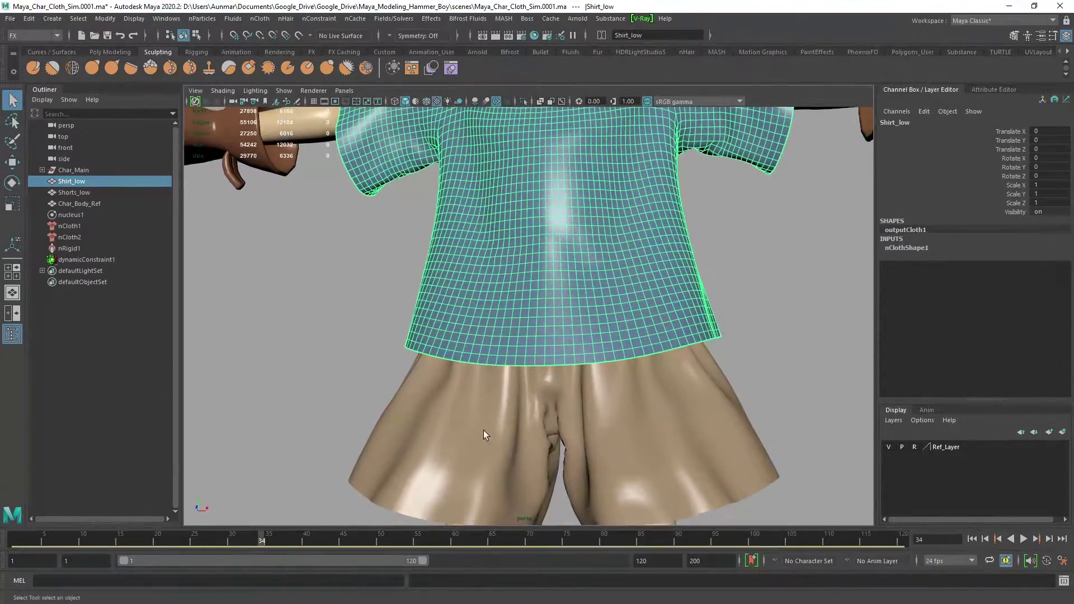
# - Examine the draped shirt and shorts at frame 34 from the front and side, close up and at full-character distance
pyautogui.keyDown('alt'); pyautogui.moveTo(484, 430); pyautogui.dragTo(595, 432); pyautogui.keyUp('alt')
pyautogui.keyDown('alt'); pyautogui.moveTo(594, 432); pyautogui.dragTo(578, 381, button='right'); pyautogui.keyUp('alt')
pyautogui.moveTo(578, 381)
pyautogui.keyDown('alt'); pyautogui.mouseDown()
pyautogui.moveTo(521, 382)
pyautogui.moveTo(579, 385)
pyautogui.mouseUp(); pyautogui.keyUp('alt')
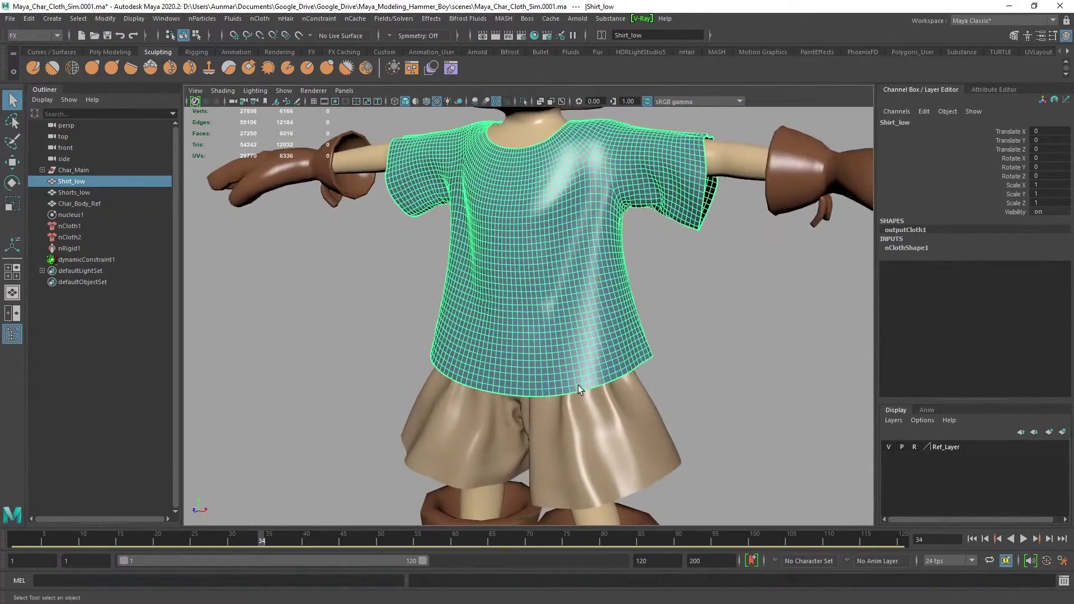
pyautogui.keyDown('alt'); pyautogui.moveTo(579, 384); pyautogui.dragTo(616, 344, button='right'); pyautogui.keyUp('alt')
pyautogui.keyDown('alt'); pyautogui.moveTo(615, 344); pyautogui.dragTo(606, 342); pyautogui.keyUp('alt')
pyautogui.keyDown('alt'); pyautogui.moveTo(607, 342); pyautogui.dragTo(588, 330, button='right'); pyautogui.keyUp('alt')
pyautogui.keyDown('alt'); pyautogui.moveTo(587, 330); pyautogui.dragTo(516, 389); pyautogui.keyUp('alt')
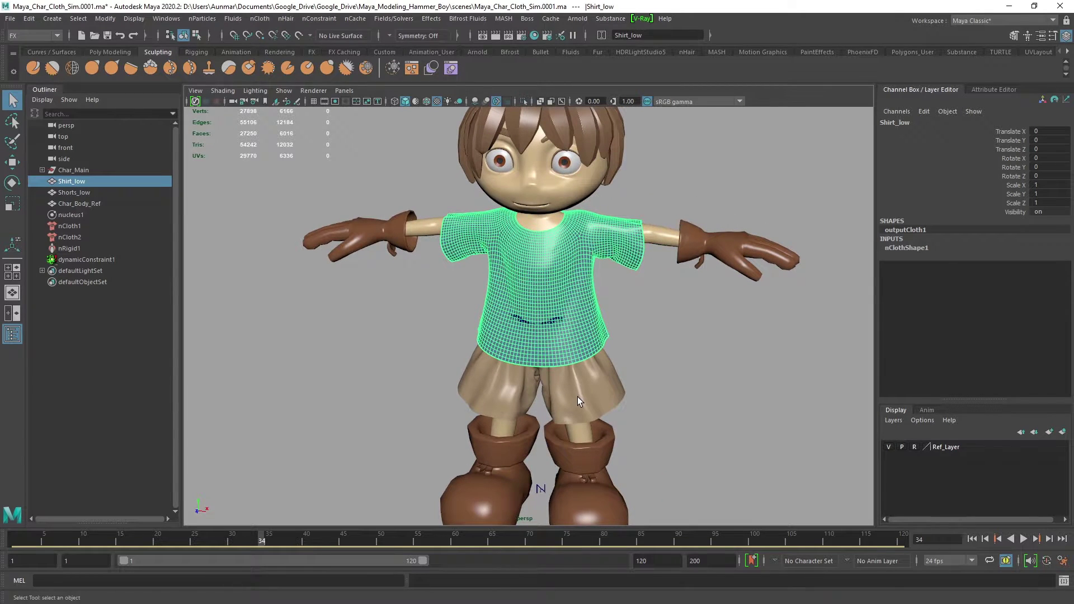
pyautogui.keyDown('alt'); pyautogui.moveTo(646, 375); pyautogui.dragTo(604, 364); pyautogui.keyUp('alt')
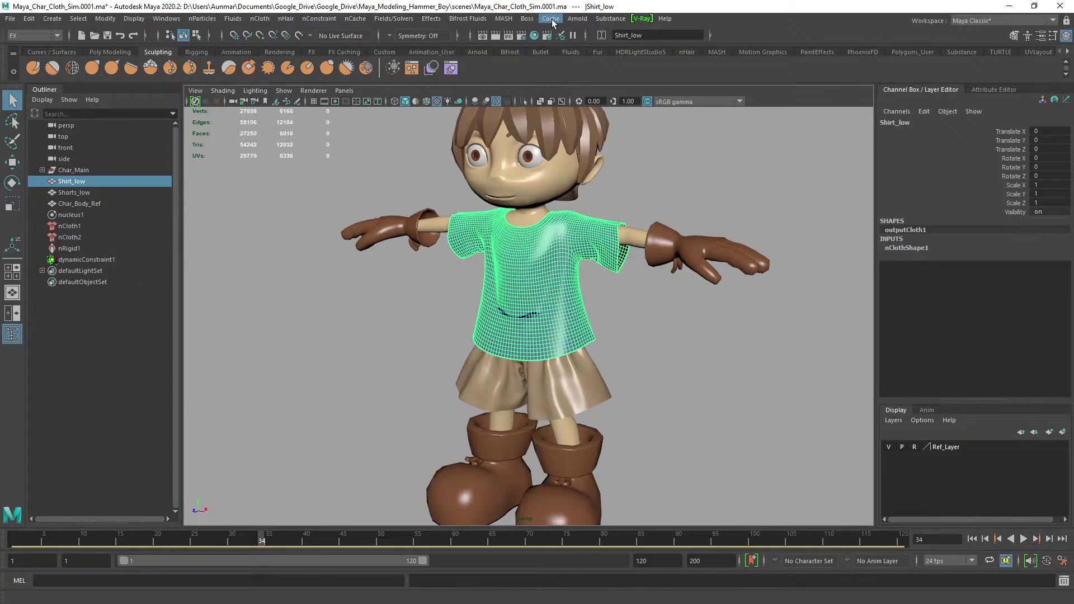
pyautogui.keyDown('alt'); pyautogui.moveTo(660, 278); pyautogui.dragTo(649, 278); pyautogui.keyUp('alt')
# - Rewind to frame 1, play and scrub the uncached simulation to frame 28, and return to the first frame
pyautogui.click(972, 539)
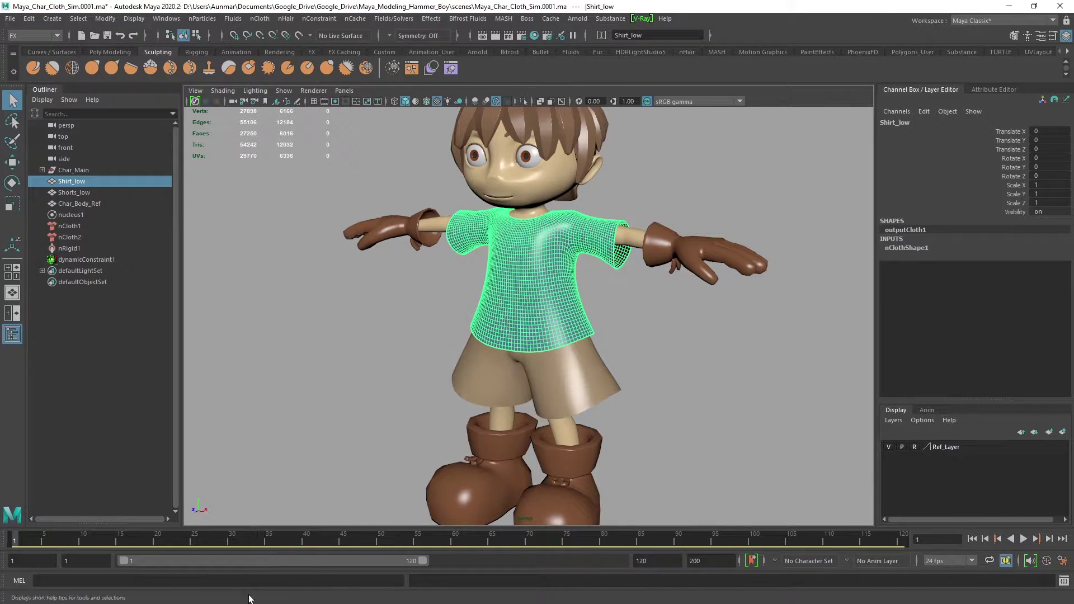
pyautogui.hotkey('alt', 'v')
pyautogui.moveTo(56, 545); pyautogui.dragTo(220, 541)
pyautogui.keyDown('alt'); pyautogui.moveTo(469, 392); pyautogui.dragTo(513, 390); pyautogui.keyUp('alt')
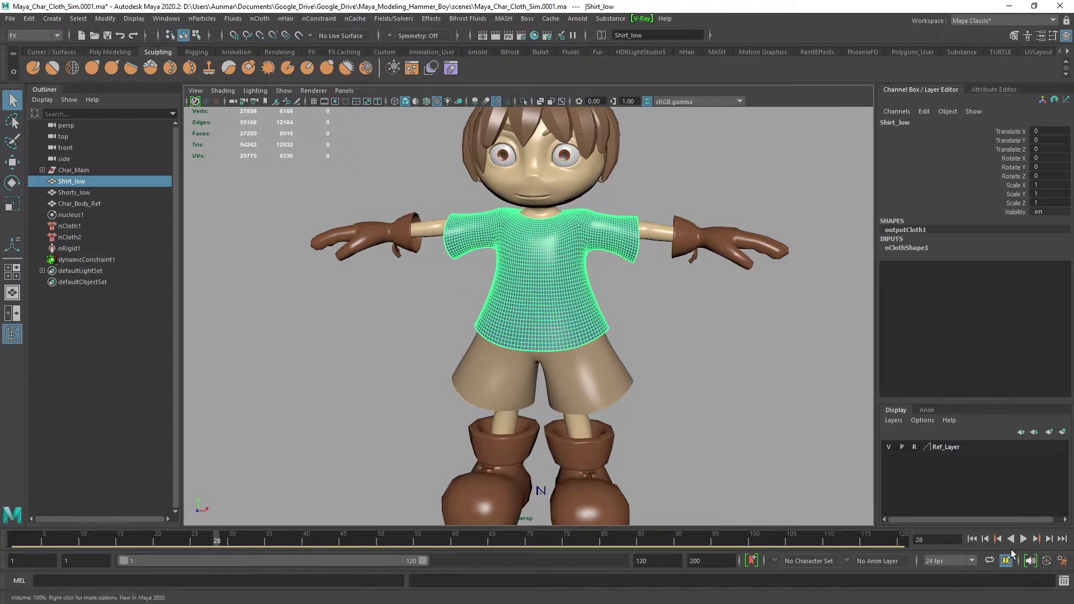
pyautogui.click(971, 539)
pyautogui.keyDown('alt'); pyautogui.moveTo(551, 305); pyautogui.dragTo(553, 318); pyautogui.keyUp('alt')
pyautogui.scroll(-5, 553, 318)
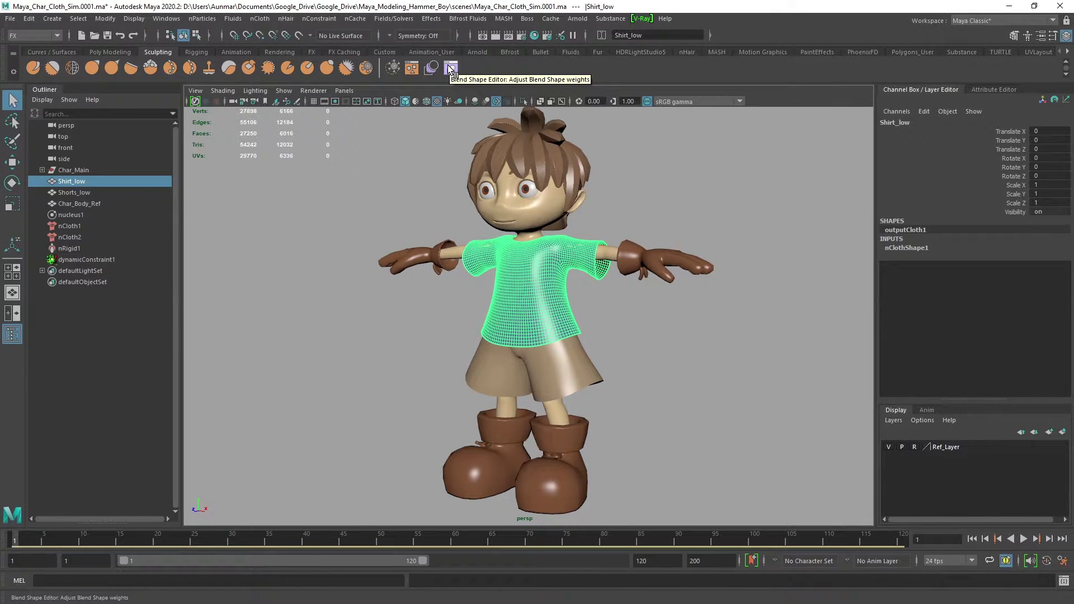
# - Add Shorts_low to the Shirt_low selection and open the options for creating a new nObject nCache
pyautogui.click(549, 19)
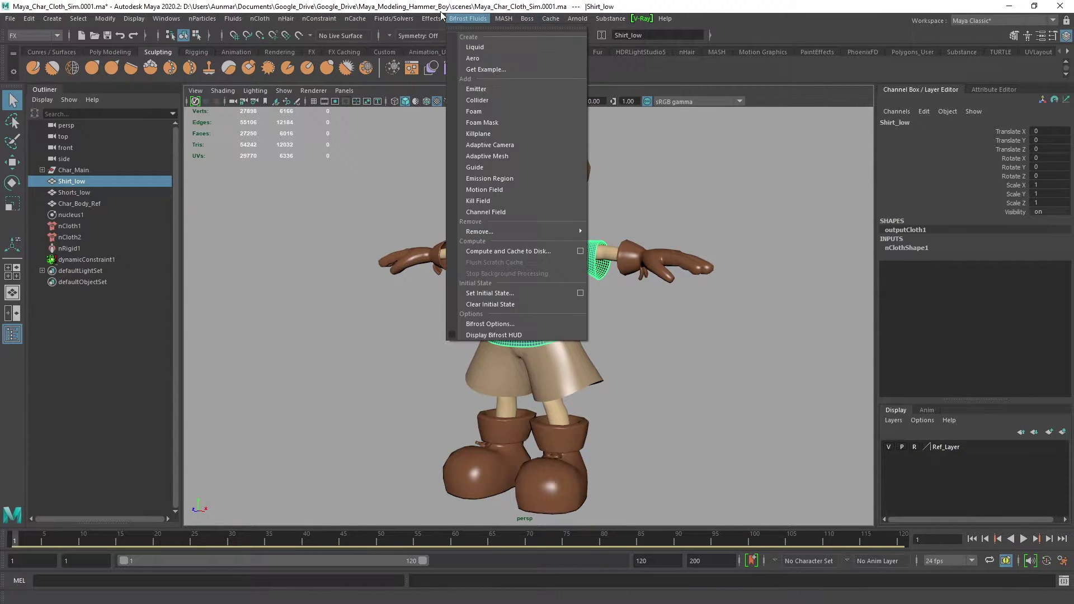
pyautogui.moveTo(354, 20)
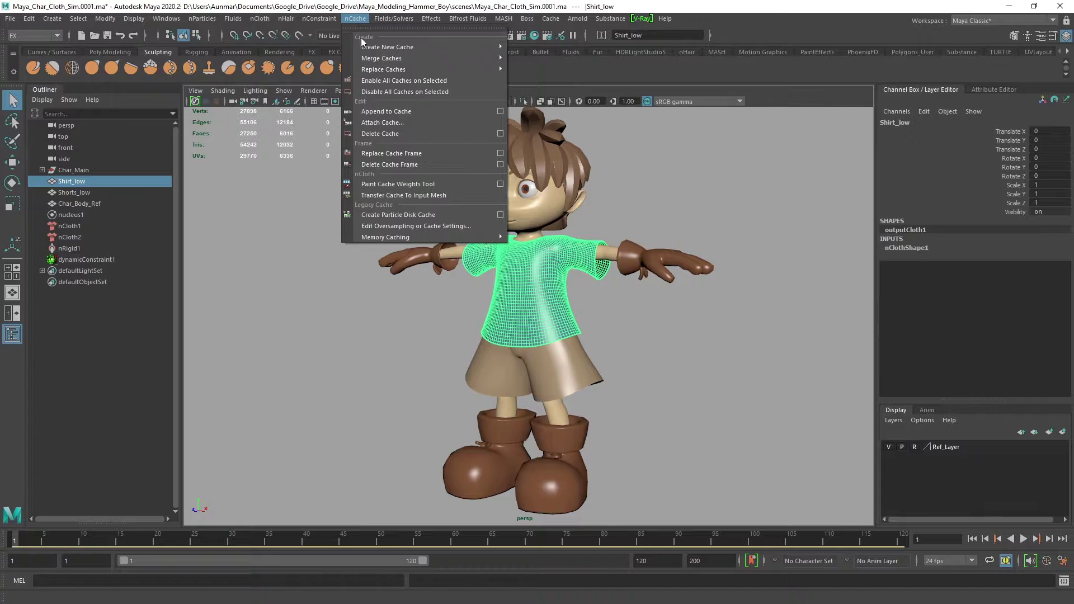
pyautogui.moveTo(365, 48)
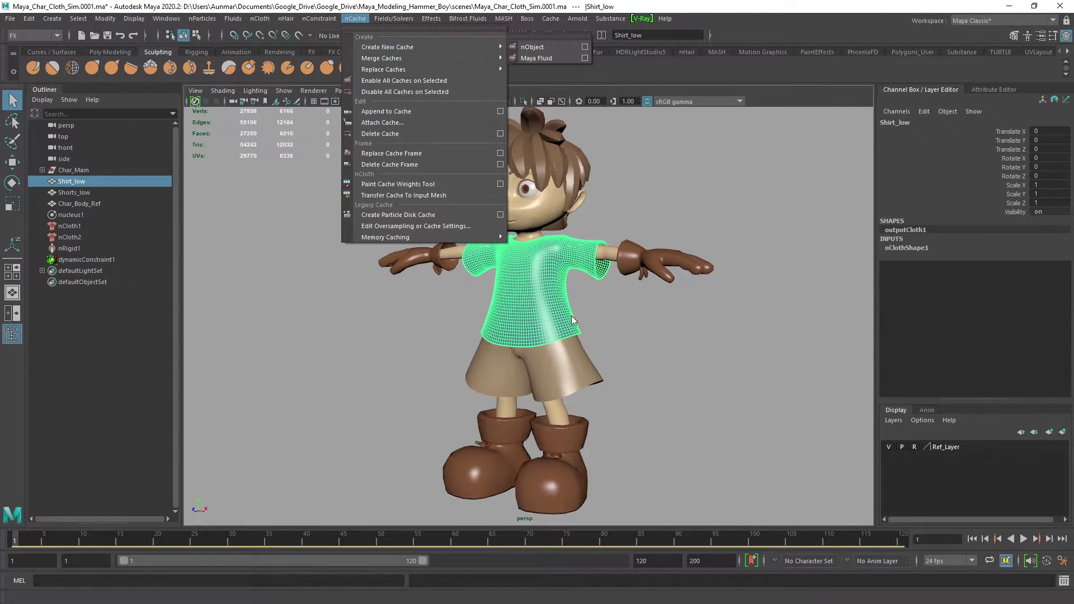
pyautogui.keyDown('shift'); pyautogui.click(556, 378); pyautogui.keyUp('shift')
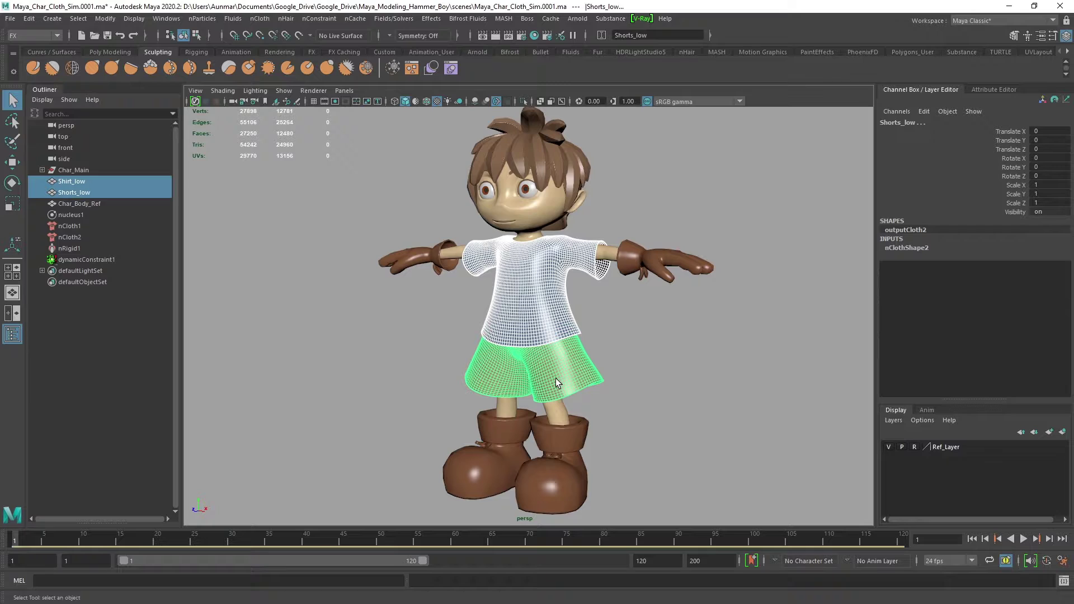
pyautogui.click(354, 20)
pyautogui.moveTo(418, 45)
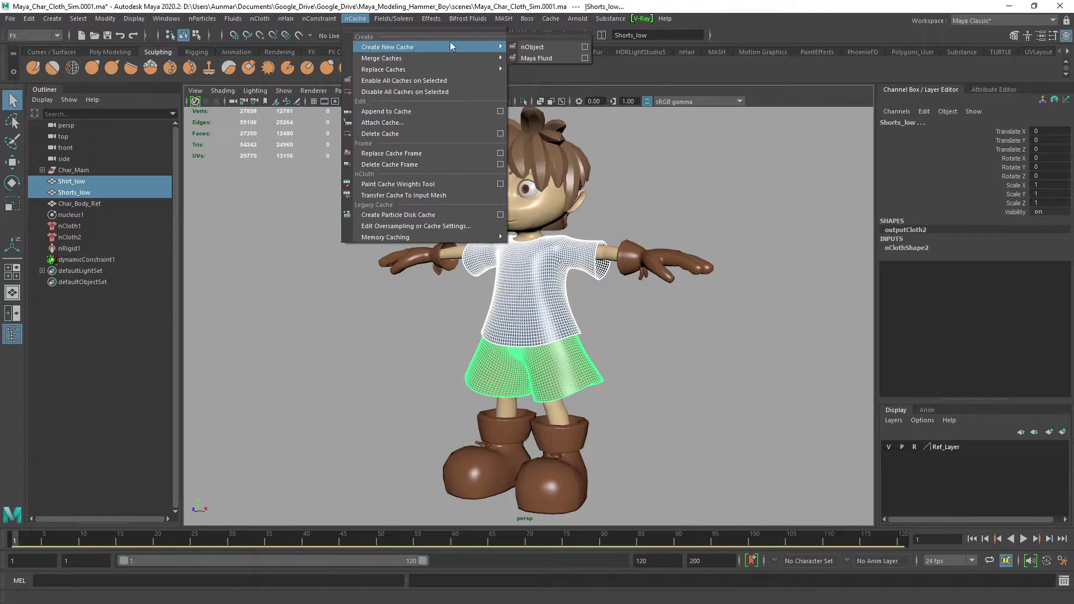
pyautogui.click(585, 48)
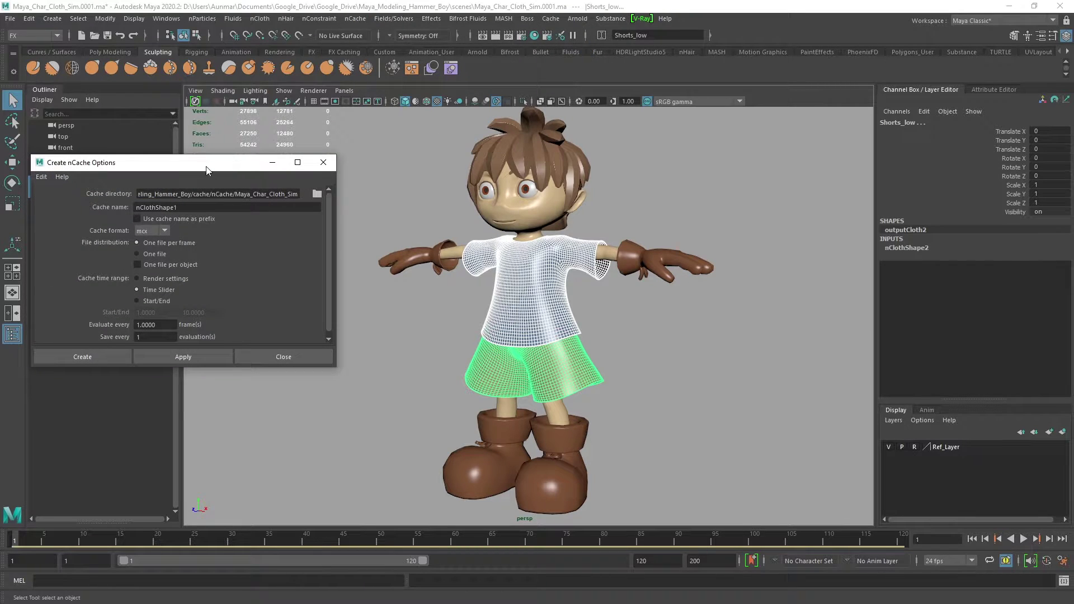
pyautogui.moveTo(236, 162); pyautogui.dragTo(369, 188)
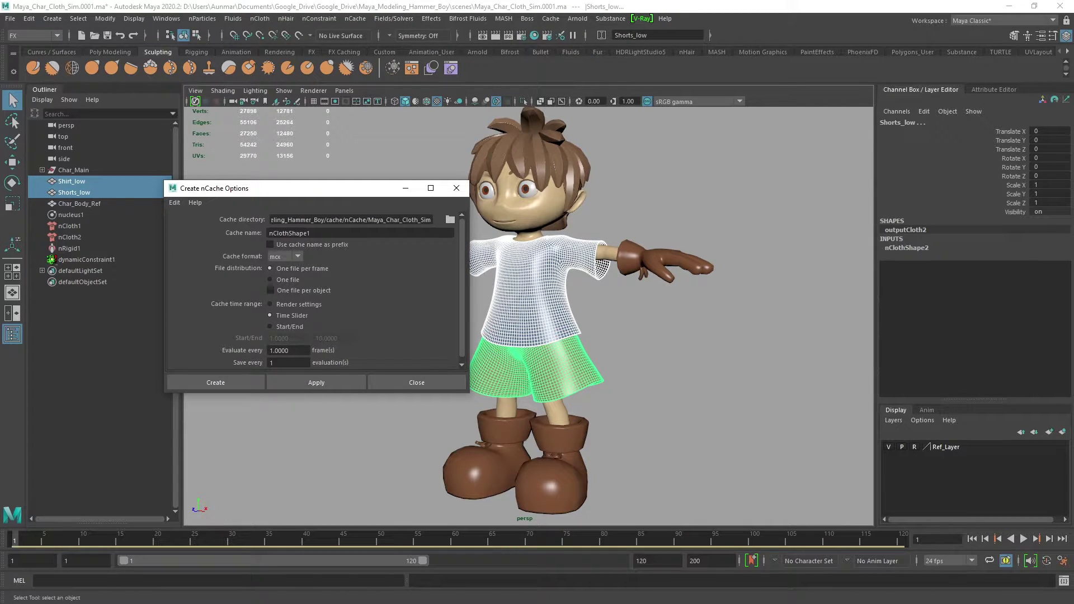
pyautogui.click(166, 515)
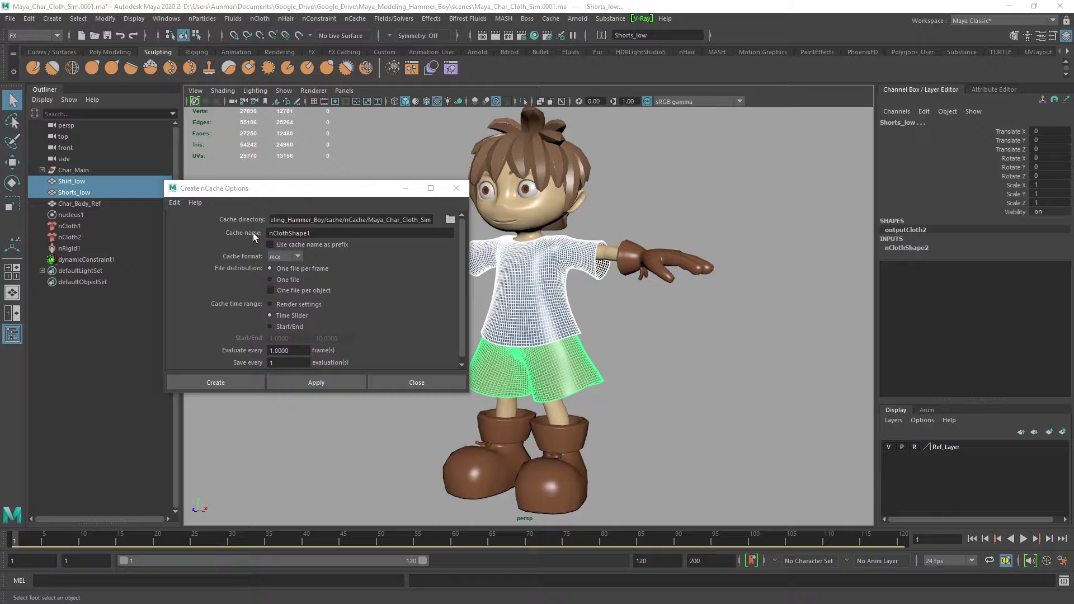
pyautogui.doubleClick(323, 236)
pyautogui.click(322, 235)
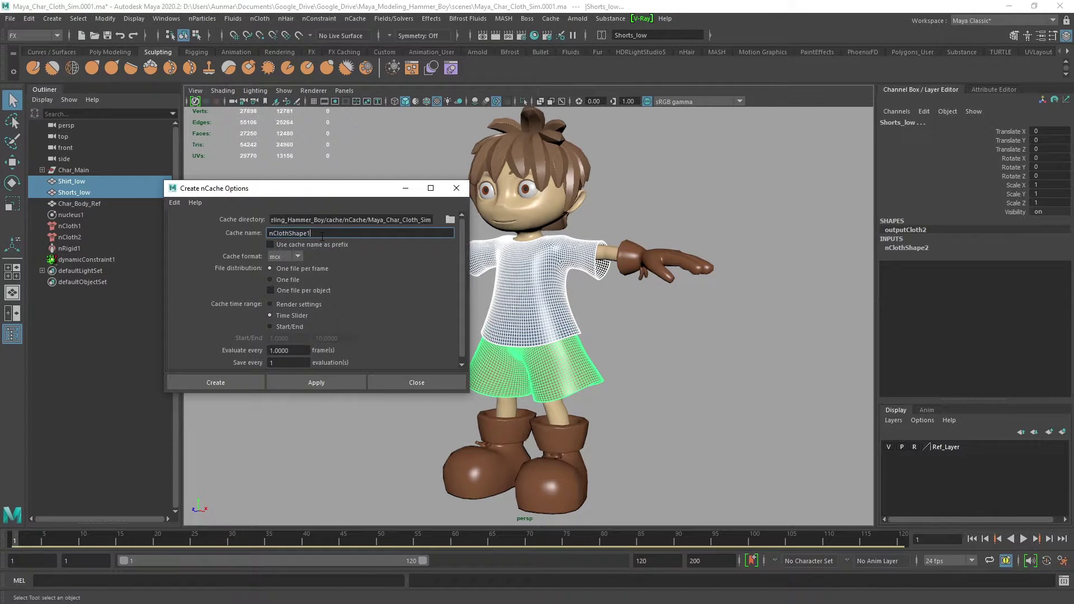
pyautogui.write('_shi')
pyautogui.write('cl')
pyautogui.write('other')
# - Set the file distribution to One file and create the nCache for the shirt and shorts
pyautogui.click(284, 280)
pyautogui.scroll(-1, 396, 324)
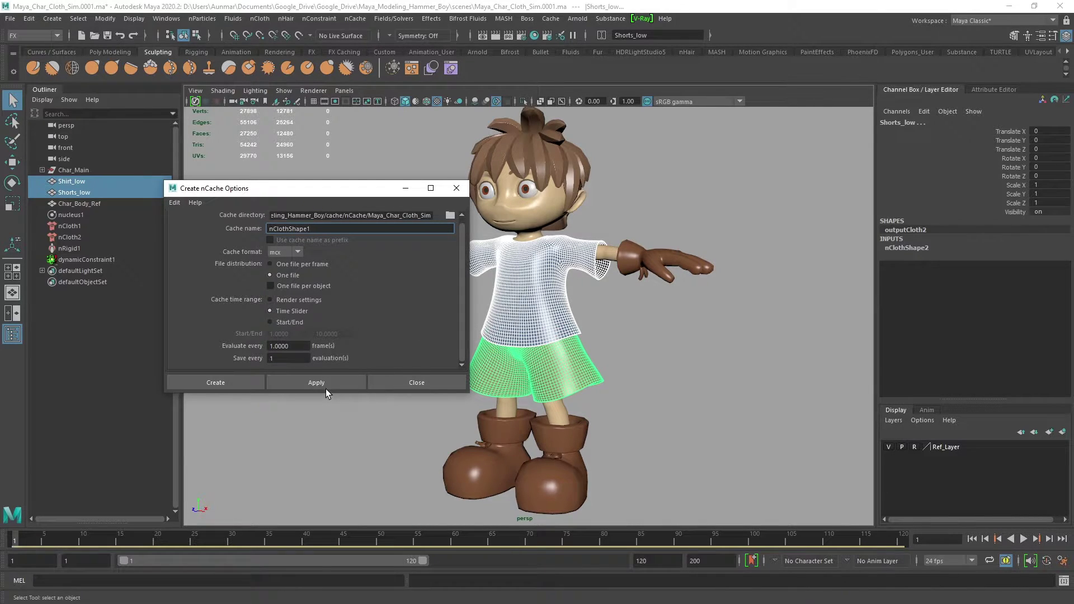
pyautogui.click(193, 382)
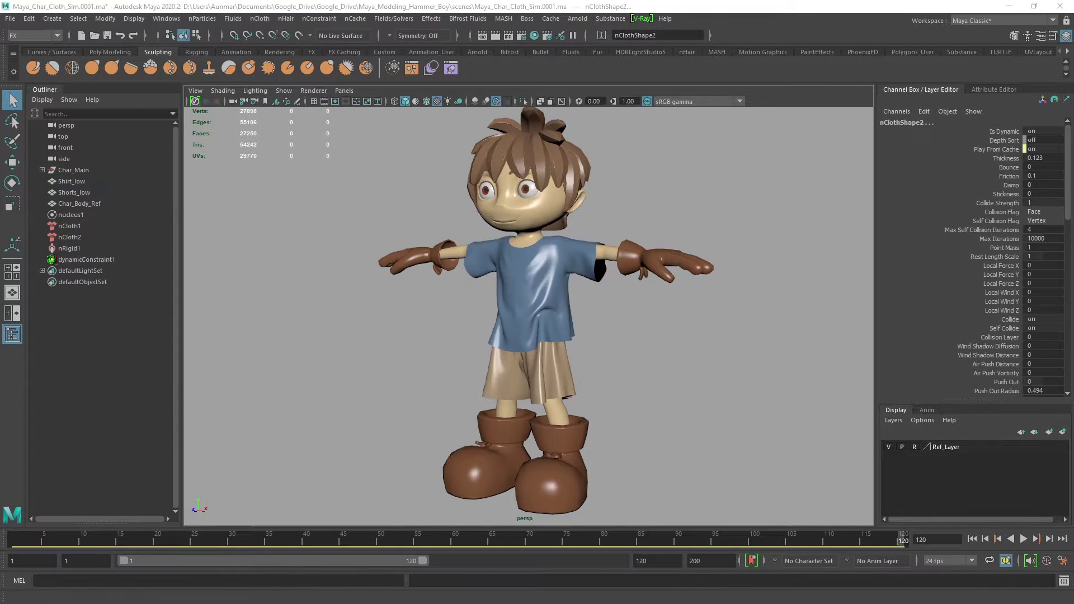
# - Scrub the cached cloth simulation forward and back to frame 36, checking the shirt and shorts from the side and front
pyautogui.keyDown('alt'); pyautogui.moveTo(694, 321); pyautogui.dragTo(313, 302); pyautogui.keyUp('alt')
pyautogui.keyDown('alt'); pyautogui.moveTo(436, 307); pyautogui.dragTo(579, 363, button='right'); pyautogui.keyUp('alt')
pyautogui.keyDown('alt'); pyautogui.moveTo(579, 363); pyautogui.dragTo(501, 364); pyautogui.keyUp('alt')
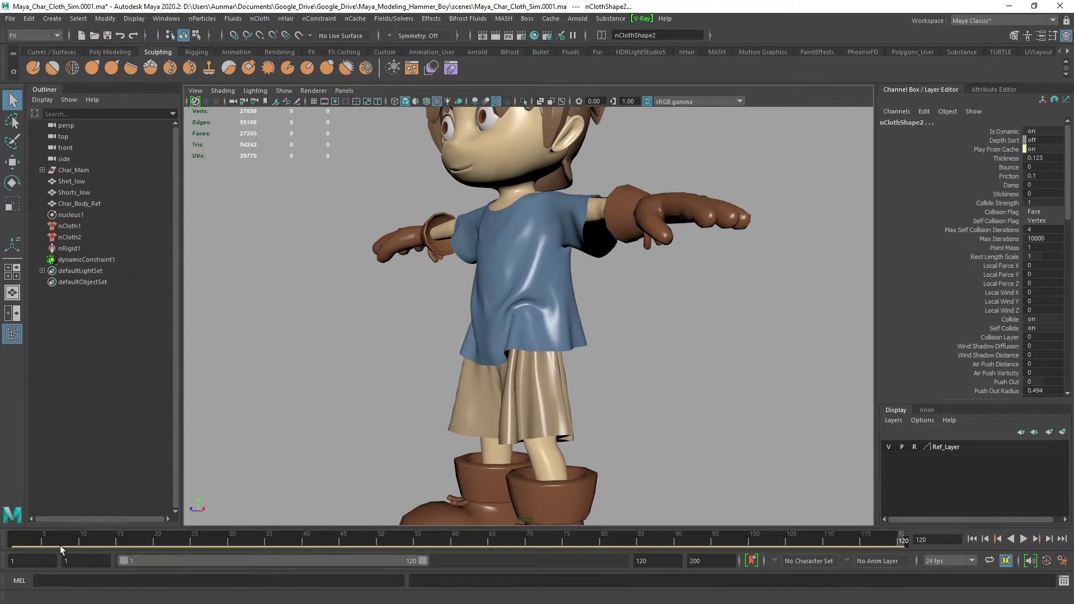
pyautogui.moveTo(46, 541); pyautogui.dragTo(549, 538)
pyautogui.moveTo(557, 539); pyautogui.dragTo(277, 540)
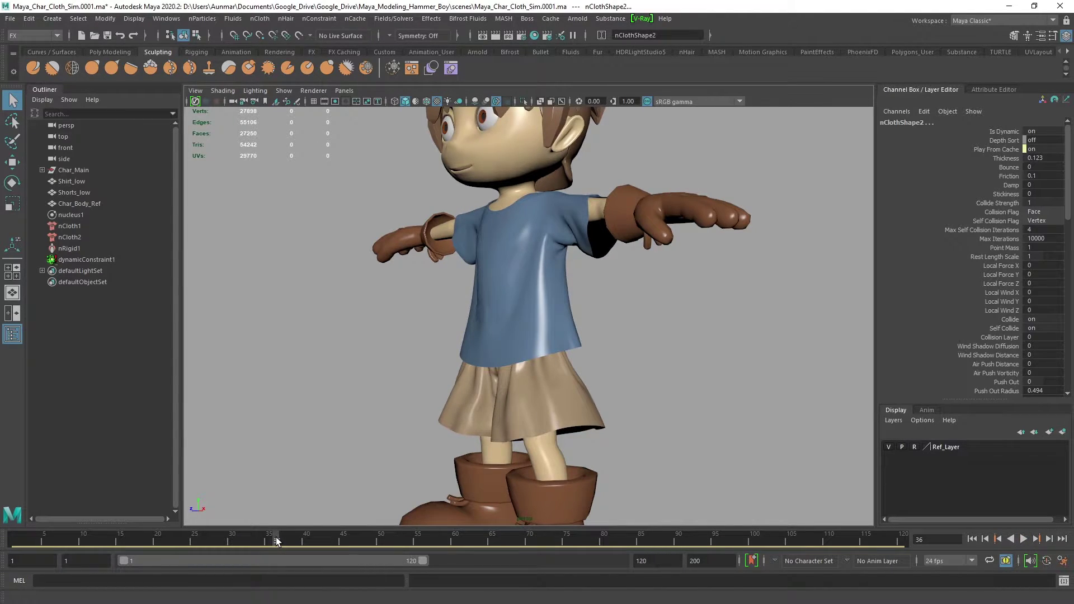
pyautogui.keyDown('alt'); pyautogui.moveTo(448, 428); pyautogui.dragTo(536, 404); pyautogui.keyUp('alt')
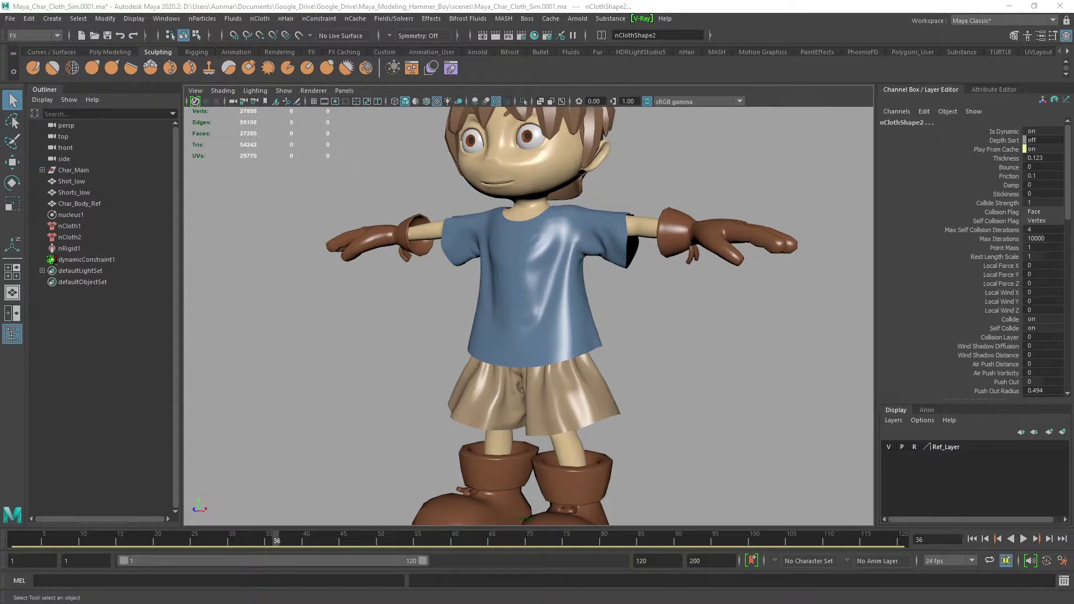
# - Inspect the nClothShape1.mcx cache file in the Maya_Char_Cloth_Sim folder in File Explorer and return to Maya
pyautogui.moveTo(1073, 197); pyautogui.dragTo(468, 151)
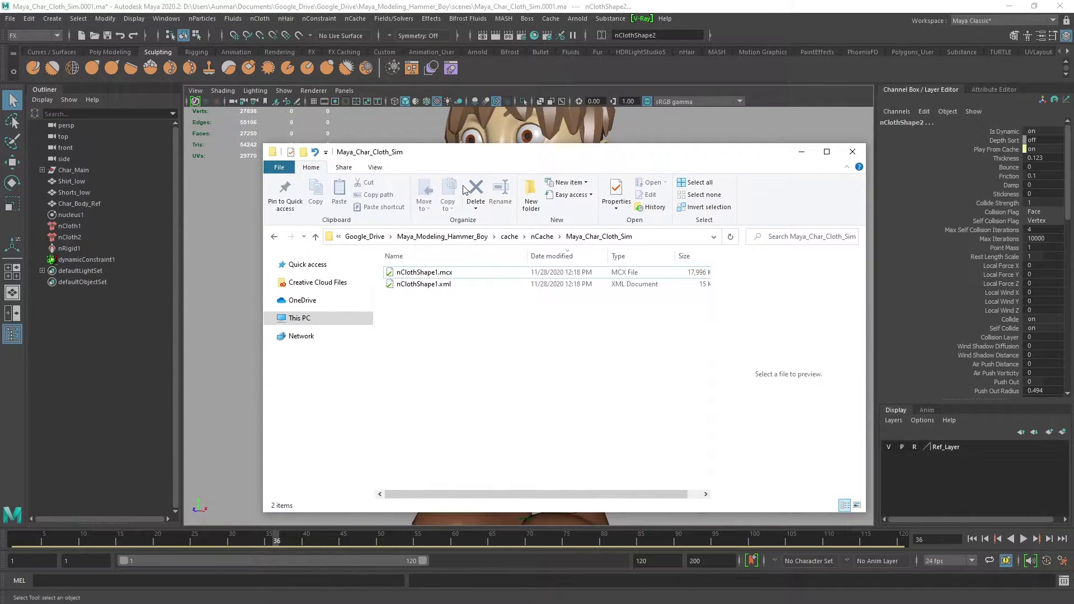
pyautogui.click(400, 274)
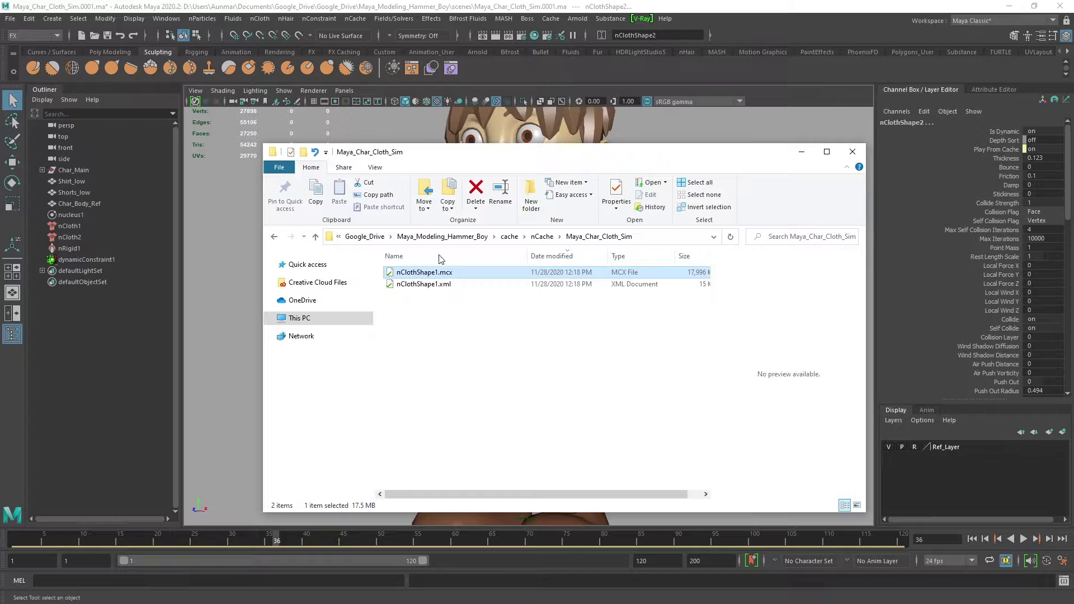
pyautogui.click(679, 6)
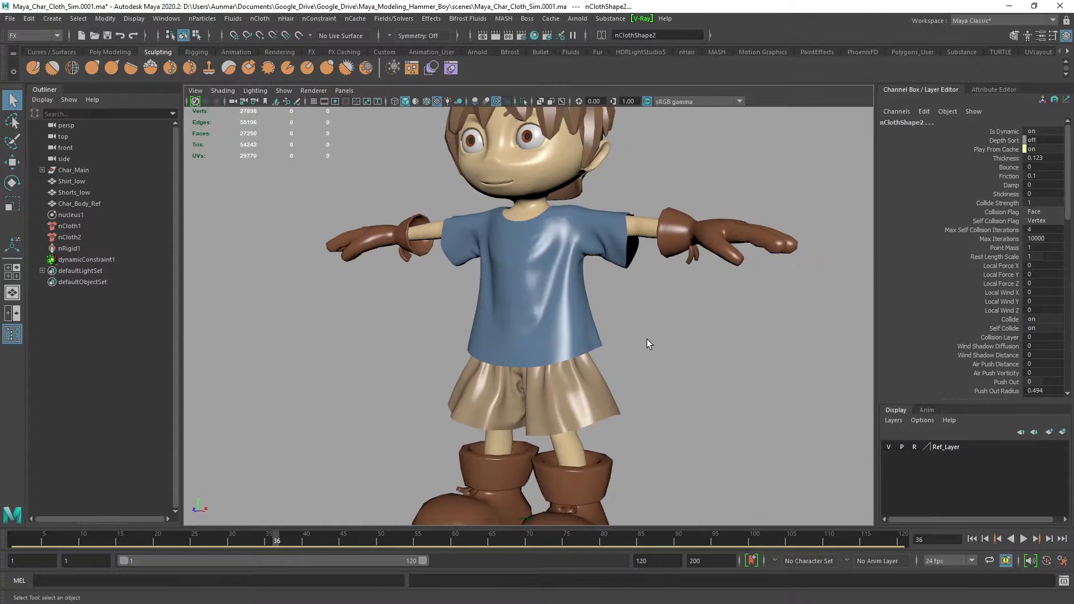
# - Play the cached simulation on the character and scrub back to frame 1
pyautogui.moveTo(647, 339)
pyautogui.keyDown('alt'); pyautogui.mouseDown()
pyautogui.moveTo(386, 338)
pyautogui.moveTo(645, 337)
pyautogui.moveTo(630, 350)
pyautogui.mouseUp(); pyautogui.keyUp('alt')
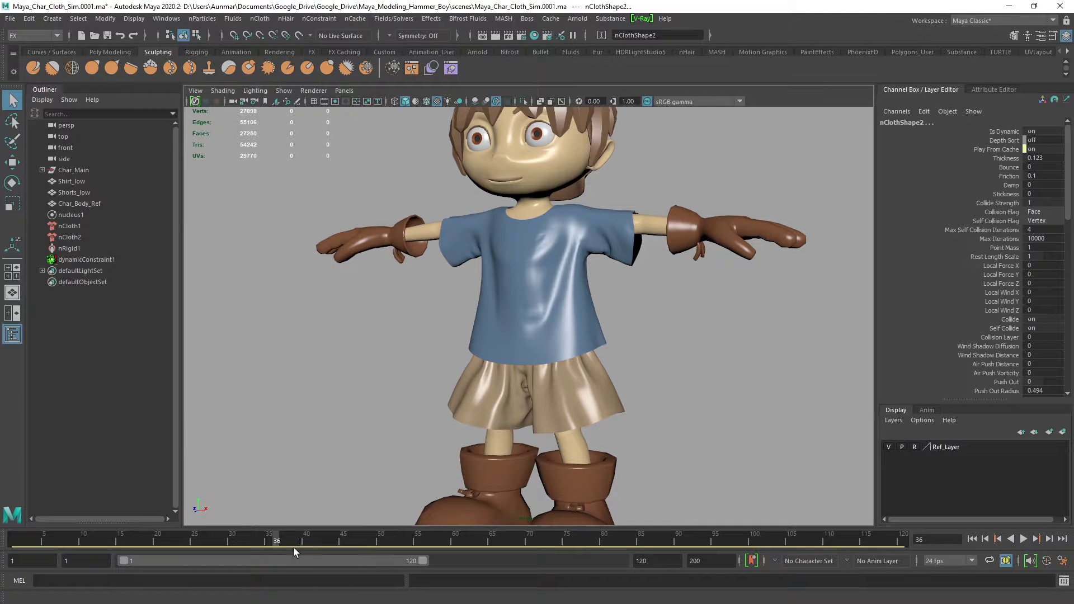
pyautogui.hotkey('alt', 'v')
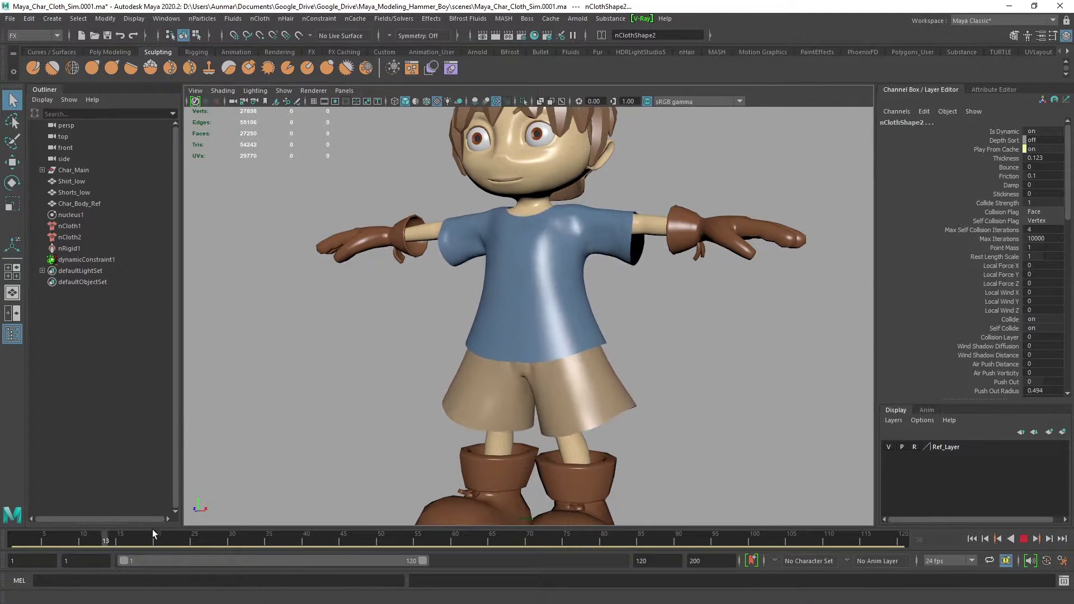
pyautogui.moveTo(364, 536); pyautogui.dragTo(12, 537)
pyautogui.keyDown('alt'); pyautogui.moveTo(512, 364); pyautogui.dragTo(552, 357); pyautogui.keyUp('alt')
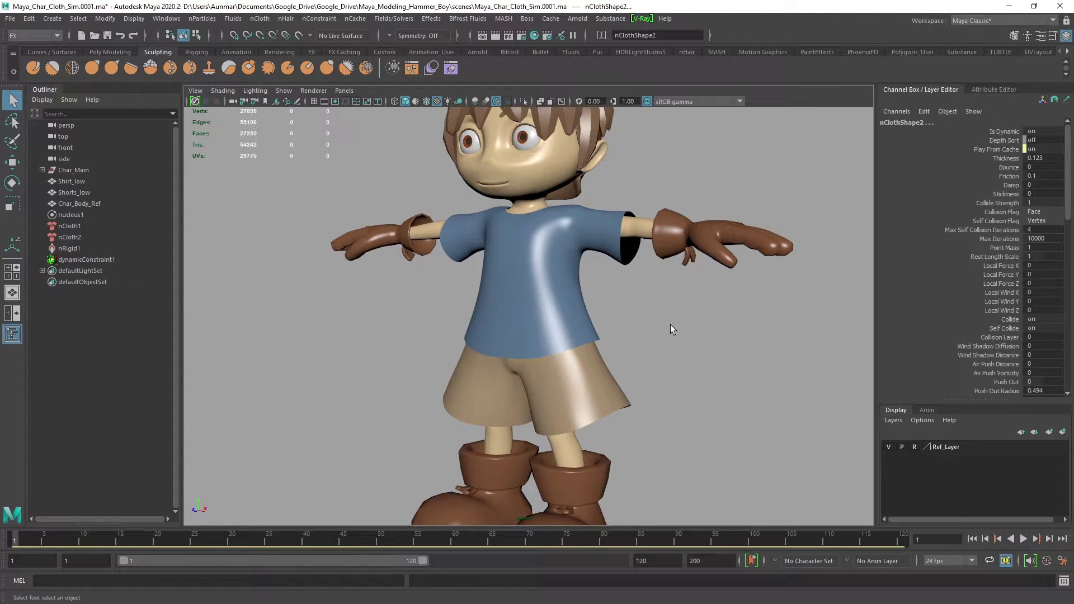
# - Scrub the cached simulation to frame 59 and inspect the shirt's shoulder and sleeve against the arm up close
pyautogui.keyDown('alt'); pyautogui.moveTo(670, 324); pyautogui.dragTo(630, 294); pyautogui.keyUp('alt')
pyautogui.scroll(4, 630, 294)
pyautogui.keyDown('alt'); pyautogui.moveTo(630, 293); pyautogui.dragTo(569, 309, button='middle'); pyautogui.keyUp('alt')
pyautogui.keyDown('alt'); pyautogui.moveTo(570, 309); pyautogui.dragTo(552, 318); pyautogui.keyUp('alt')
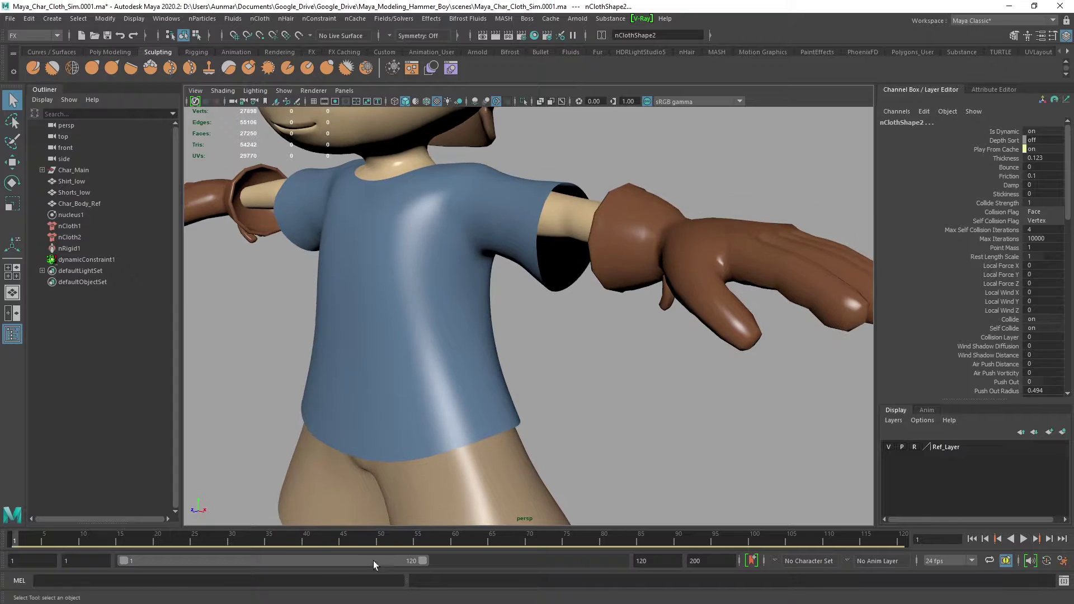
pyautogui.moveTo(186, 538); pyautogui.dragTo(445, 539)
pyautogui.keyDown('alt'); pyautogui.moveTo(621, 331); pyautogui.dragTo(552, 312); pyautogui.keyUp('alt')
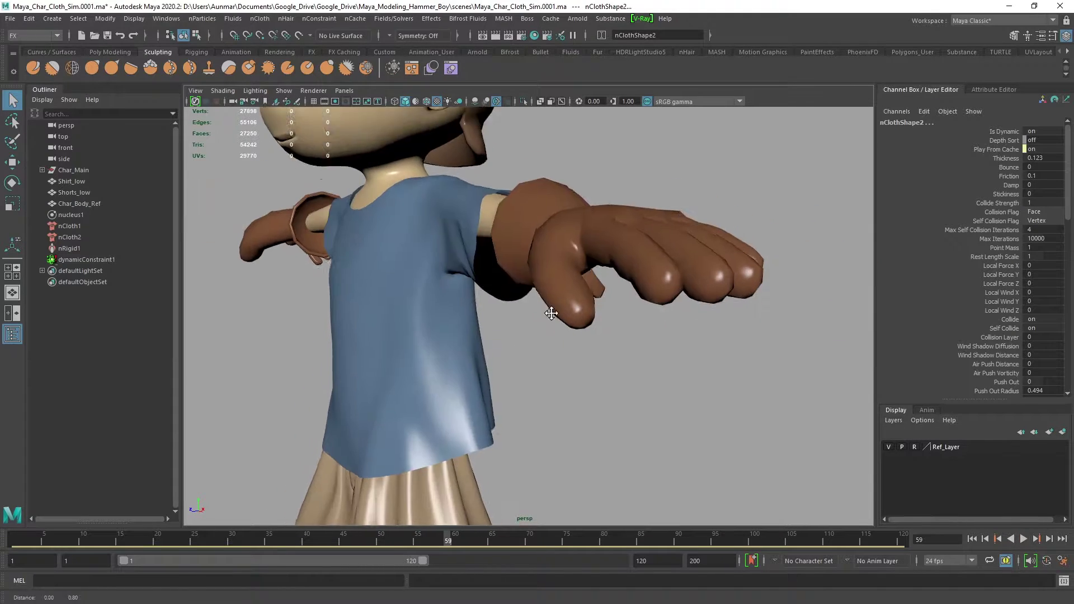
pyautogui.scroll(6, 571, 307)
pyautogui.keyDown('alt'); pyautogui.moveTo(571, 306); pyautogui.dragTo(572, 375, button='middle'); pyautogui.keyUp('alt')
pyautogui.keyDown('alt'); pyautogui.moveTo(572, 375); pyautogui.dragTo(603, 432); pyautogui.keyUp('alt')
pyautogui.keyDown('alt'); pyautogui.moveTo(573, 334); pyautogui.dragTo(565, 369, button='right'); pyautogui.keyUp('alt')
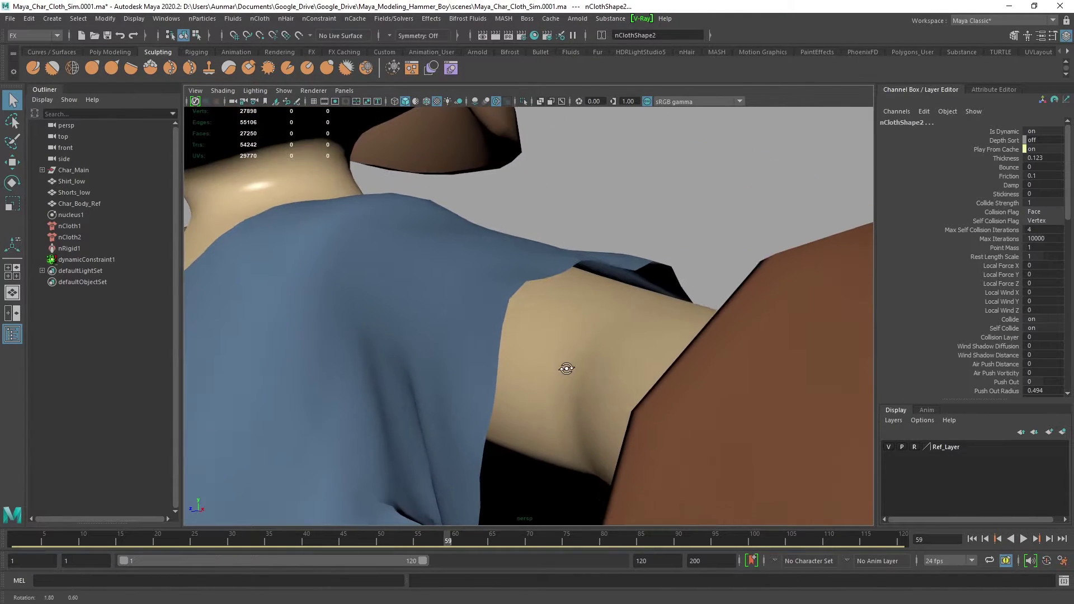
# - Select the Char_Body_Ref mesh, play the cached simulation around the sleeve and return to frame 1
pyautogui.click(515, 246)
pyautogui.click(566, 334)
pyautogui.moveTo(538, 358)
pyautogui.keyDown('alt'); pyautogui.mouseDown()
pyautogui.moveTo(528, 366)
pyautogui.moveTo(548, 369)
pyautogui.mouseUp(); pyautogui.keyUp('alt')
pyautogui.hotkey('alt', 'v')
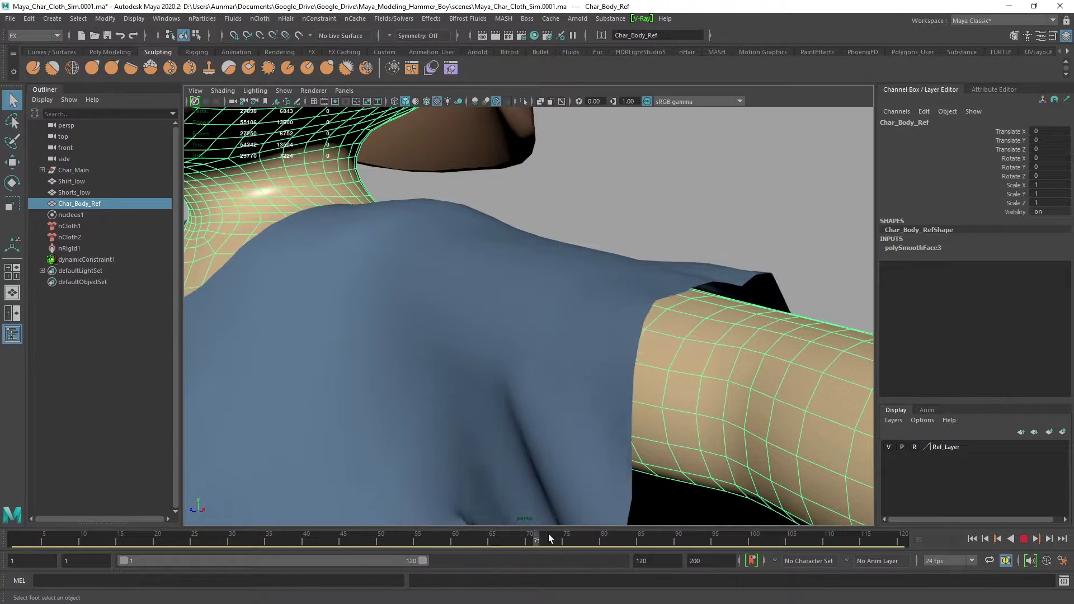
pyautogui.moveTo(451, 524); pyautogui.dragTo(15, 517)
# - Display the nRigidShape1 attributes of Char_Body_Ref and examine the gap between the sleeve and the arm
pyautogui.keyDown('alt'); pyautogui.moveTo(756, 401); pyautogui.dragTo(625, 285, button='right'); pyautogui.keyUp('alt')
pyautogui.keyDown('alt'); pyautogui.moveTo(562, 285); pyautogui.dragTo(611, 281); pyautogui.keyUp('alt')
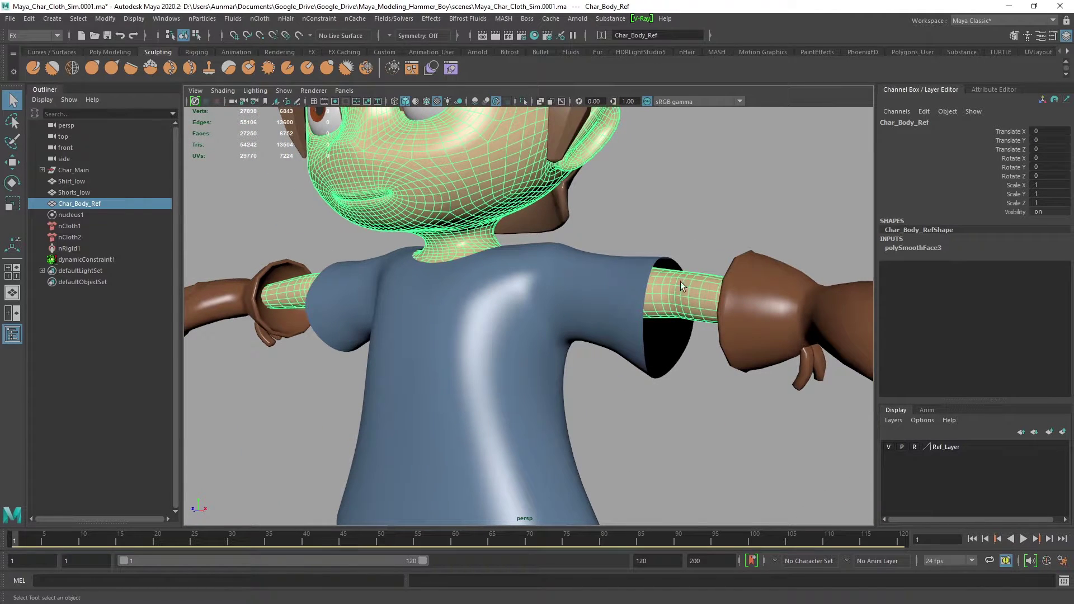
pyautogui.keyDown('alt'); pyautogui.moveTo(680, 281); pyautogui.dragTo(592, 320); pyautogui.keyUp('alt')
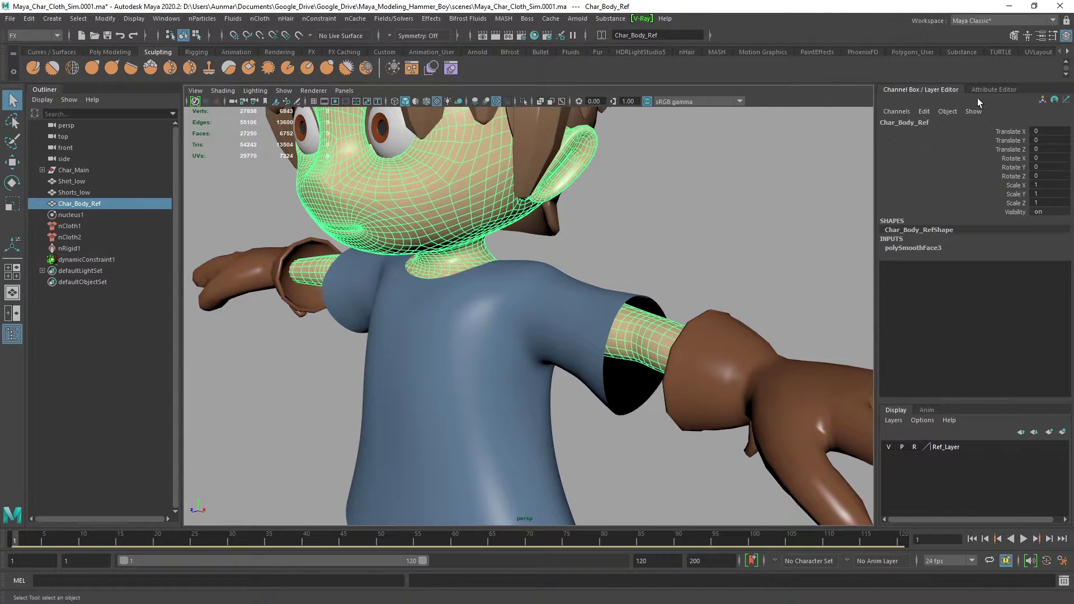
pyautogui.hotkey('ctrl', 'a')
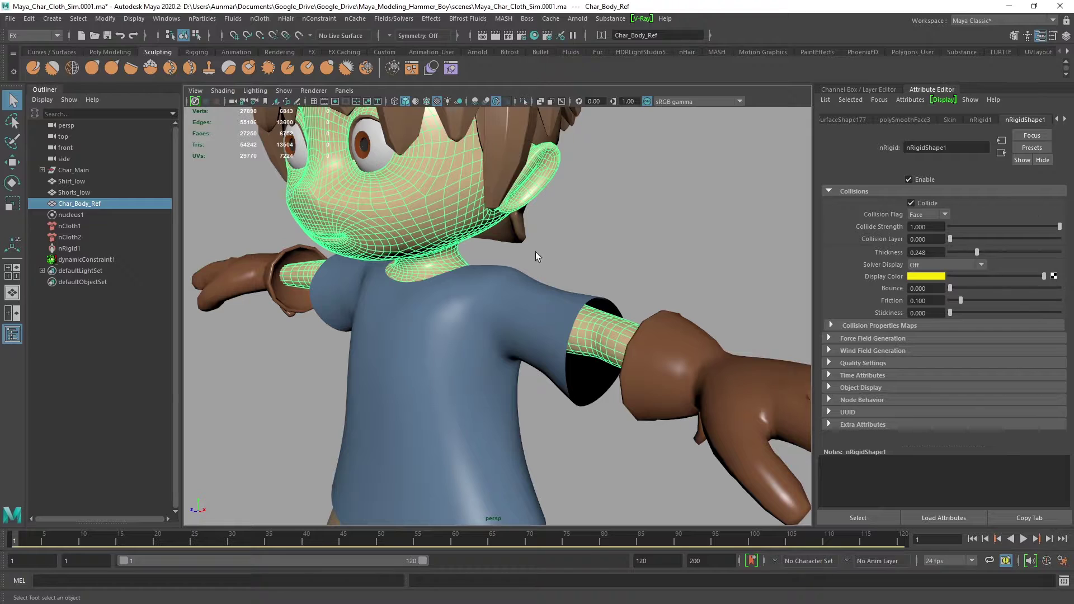
pyautogui.keyDown('alt'); pyautogui.moveTo(536, 253); pyautogui.dragTo(668, 228); pyautogui.keyUp('alt')
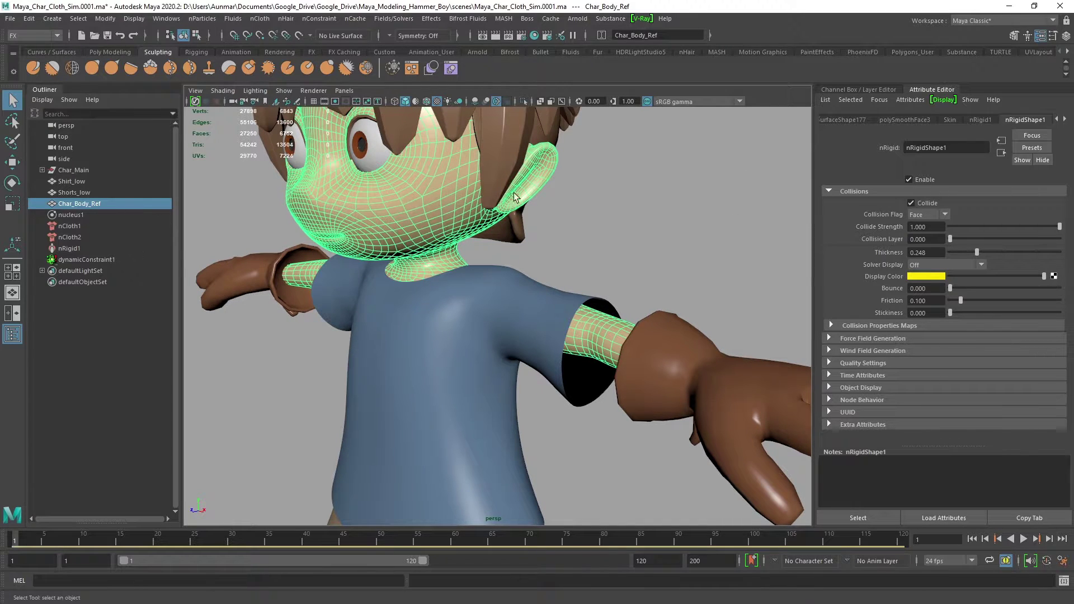
pyautogui.keyDown('alt'); pyautogui.moveTo(509, 300); pyautogui.dragTo(577, 287); pyautogui.keyUp('alt')
pyautogui.keyDown('alt'); pyautogui.moveTo(492, 319); pyautogui.dragTo(487, 294); pyautogui.keyUp('alt')
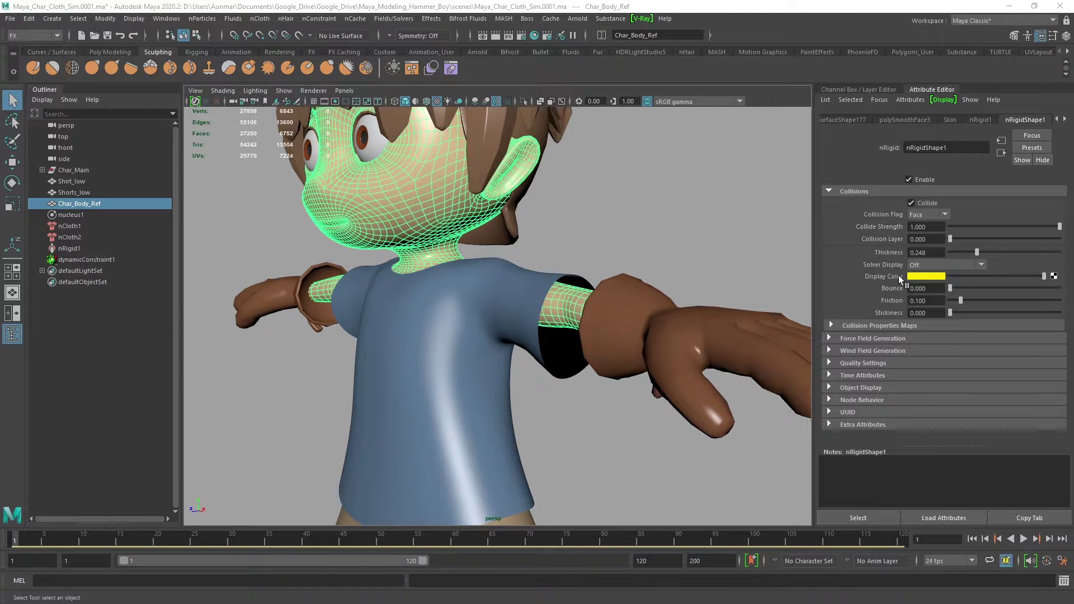
# - Show the Collision Thickness solver display for Char_Body_Ref's nRigidShape1 and inspect it around the shirt's shoulders and sleeves
pyautogui.click(945, 264)
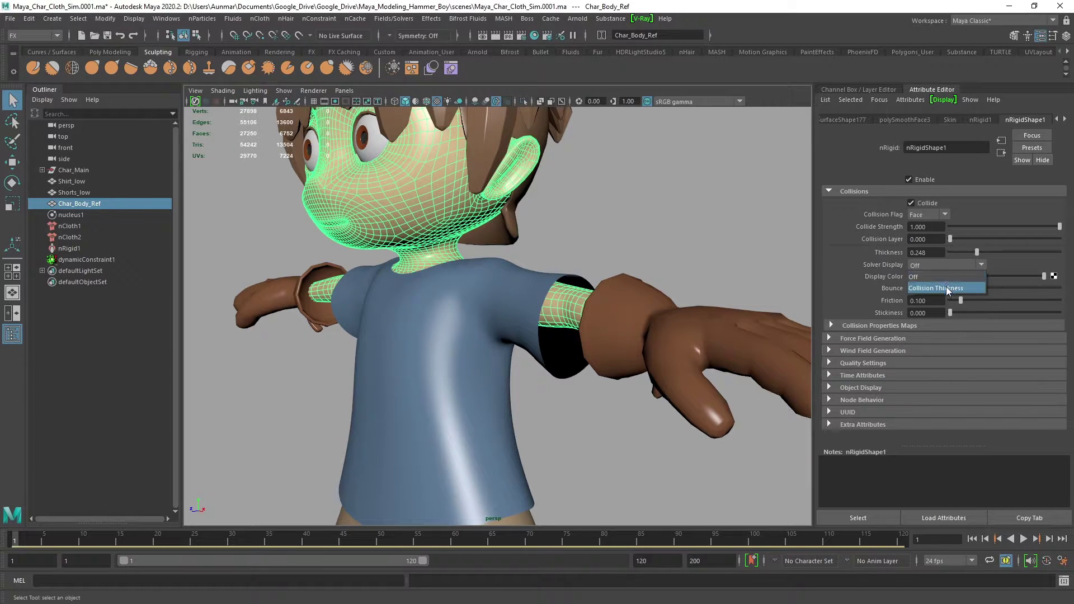
pyautogui.click(935, 288)
pyautogui.keyDown('alt'); pyautogui.moveTo(777, 303); pyautogui.dragTo(598, 284); pyautogui.keyUp('alt')
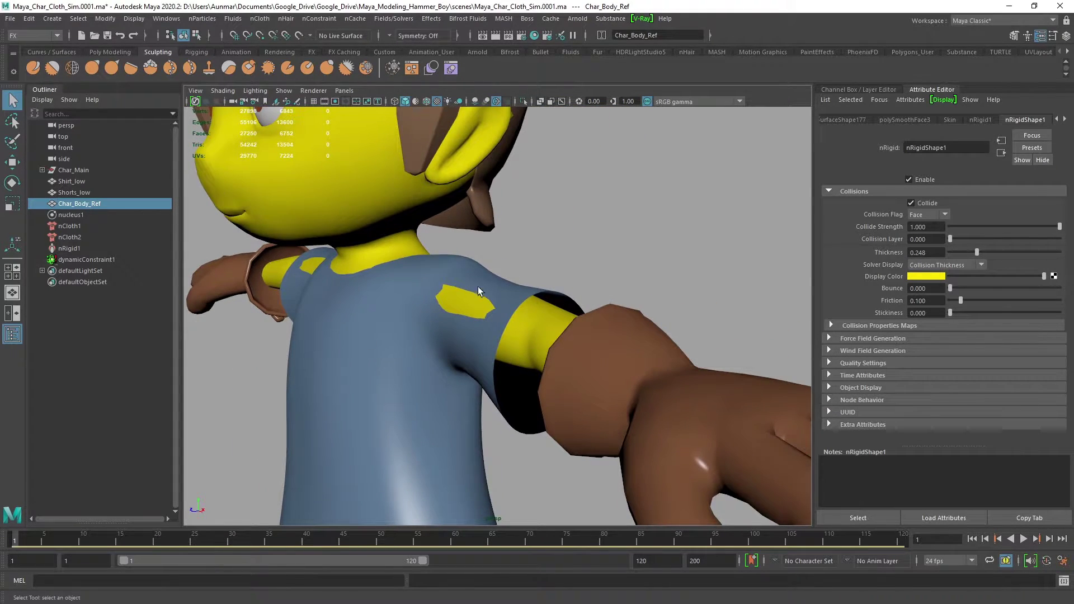
pyautogui.keyDown('alt'); pyautogui.moveTo(477, 286); pyautogui.dragTo(512, 236); pyautogui.keyUp('alt')
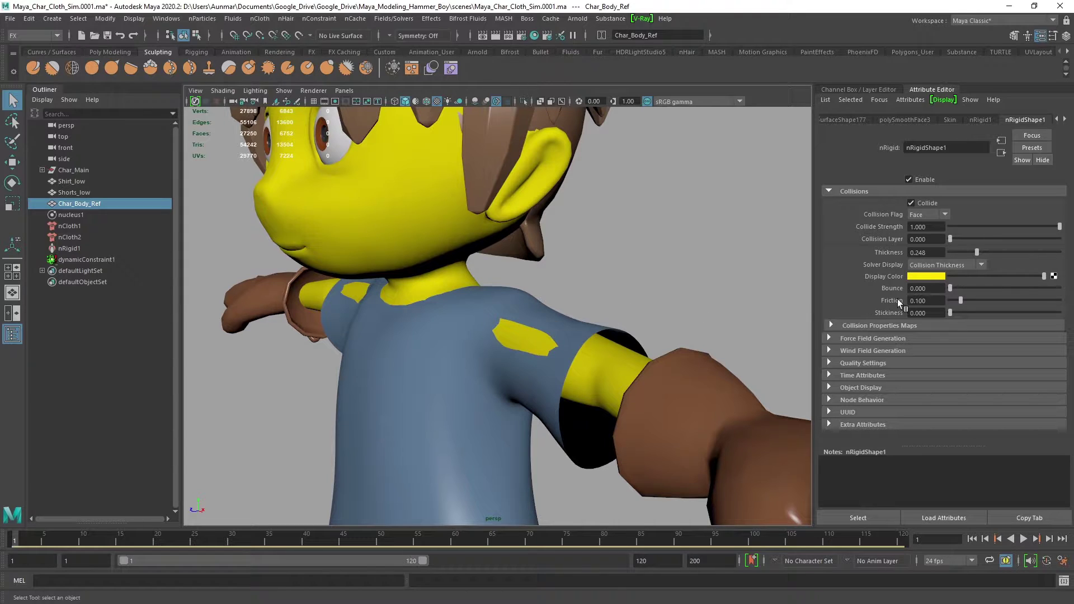
pyautogui.keyDown('alt'); pyautogui.moveTo(637, 297); pyautogui.dragTo(637, 305); pyautogui.keyUp('alt')
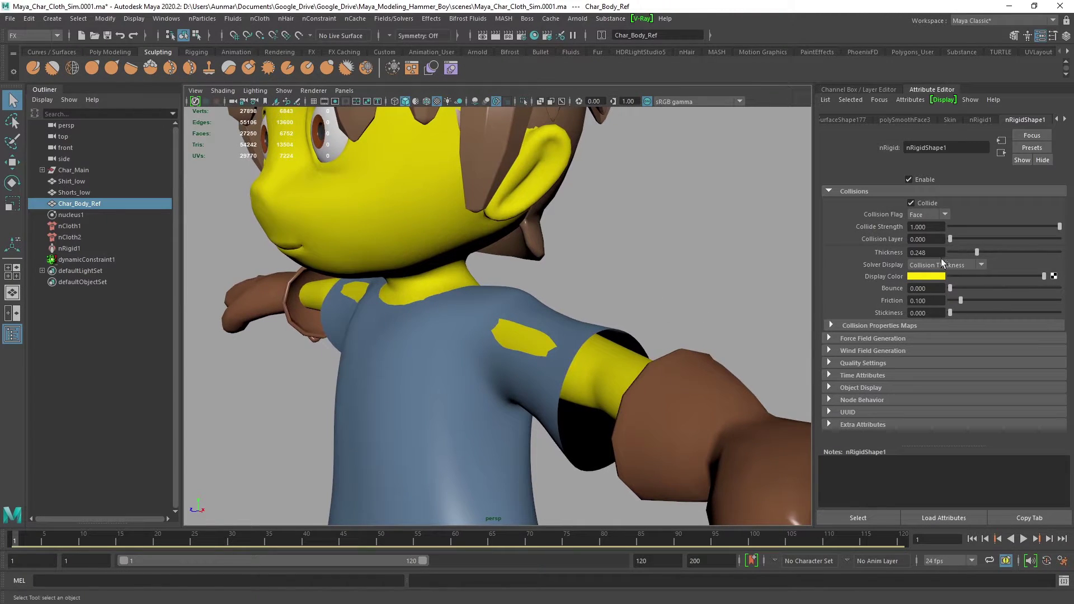
# - Reduce the collision Thickness of Char_Body_Ref's nRigidShape1 to 0.025 and check the fit around the sleeve
pyautogui.doubleClick(925, 253)
pyautogui.moveTo(976, 254); pyautogui.dragTo(958, 256)
pyautogui.keyDown('alt'); pyautogui.moveTo(520, 294); pyautogui.dragTo(528, 328); pyautogui.keyUp('alt')
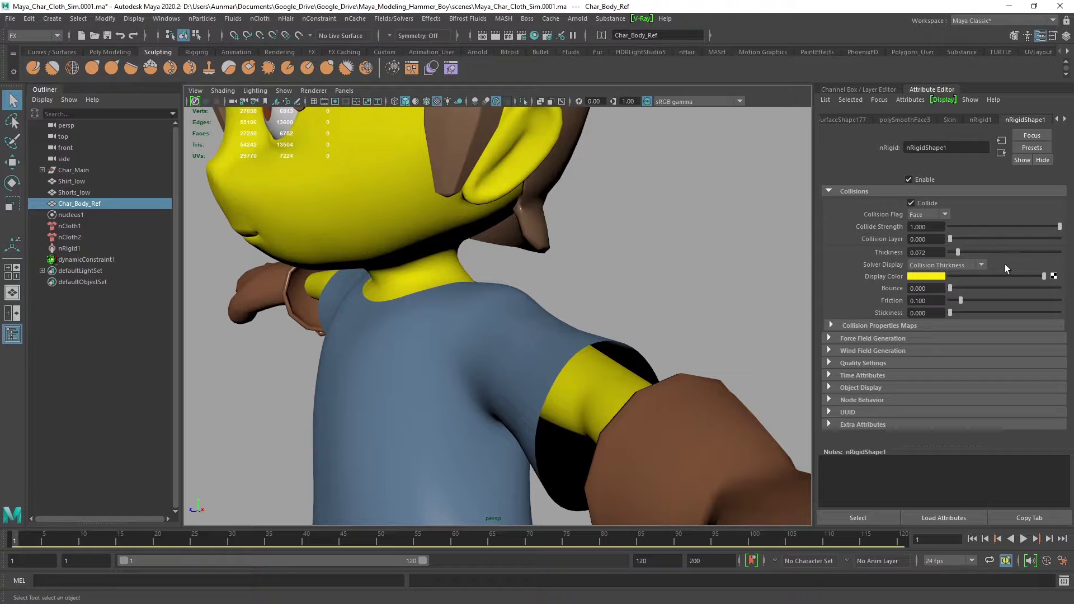
pyautogui.click(926, 252)
pyautogui.write('0.025')
pyautogui.press('Return')
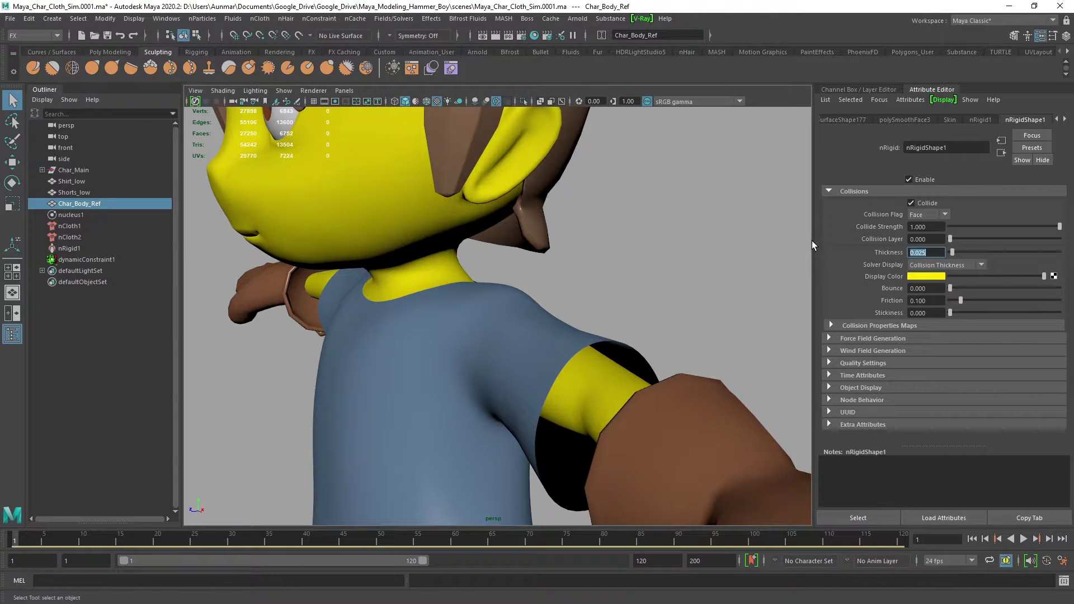
pyautogui.keyDown('alt'); pyautogui.moveTo(812, 241); pyautogui.dragTo(792, 266); pyautogui.keyUp('alt')
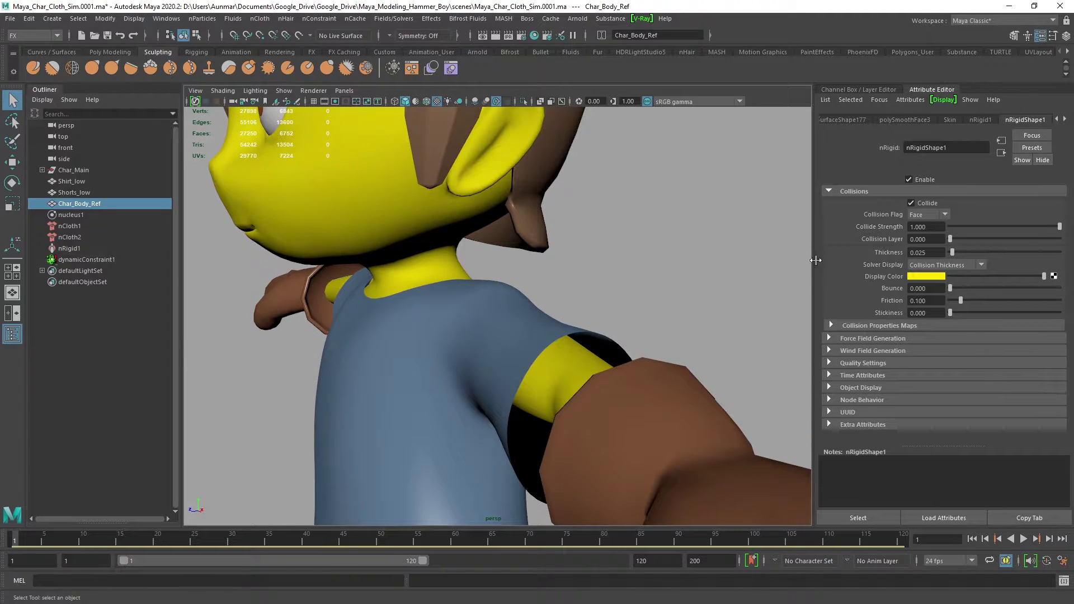
pyautogui.keyDown('alt'); pyautogui.moveTo(493, 288); pyautogui.dragTo(583, 304); pyautogui.keyUp('alt')
pyautogui.keyDown('alt'); pyautogui.moveTo(719, 342); pyautogui.dragTo(651, 364); pyautogui.keyUp('alt')
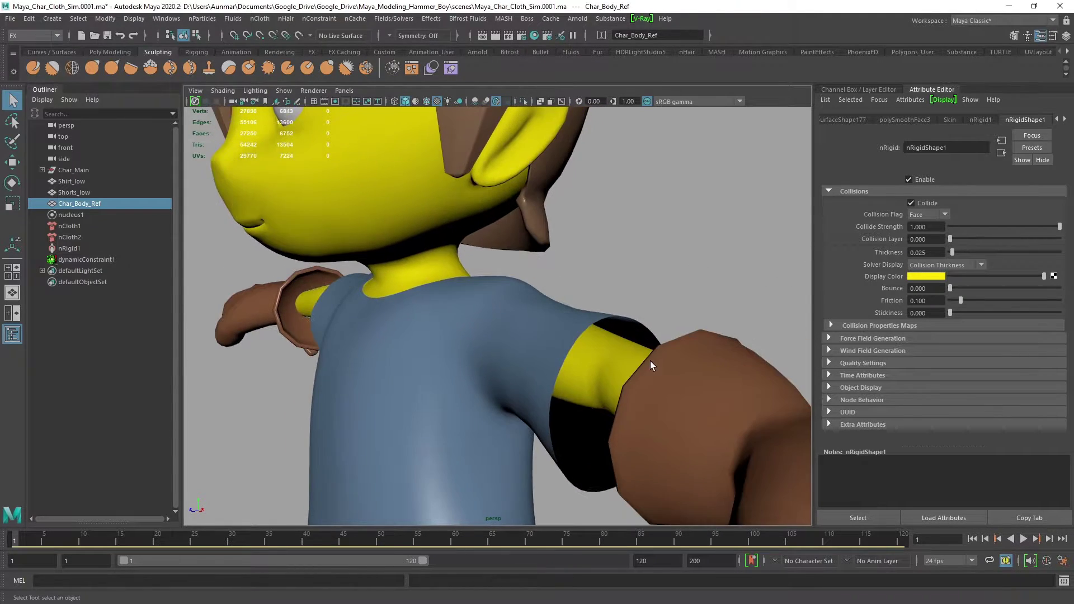
# - Rename nCloth1 to nCloth_shirt and nCloth2 to nCloth_shorts
pyautogui.click(498, 381)
pyautogui.keyDown('alt'); pyautogui.moveTo(666, 359); pyautogui.dragTo(585, 365, button='right'); pyautogui.keyUp('alt')
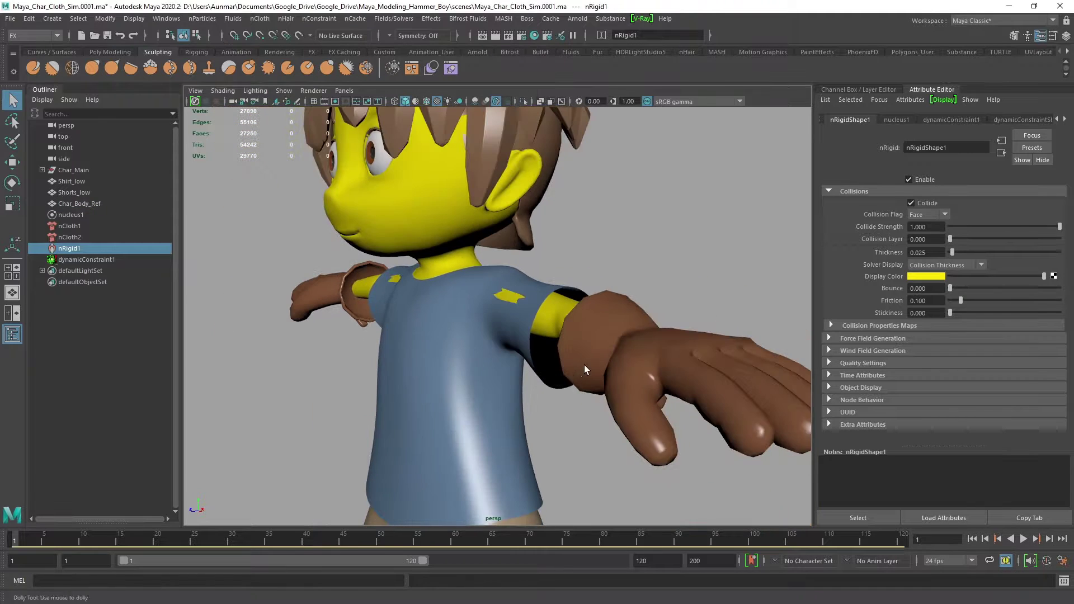
pyautogui.click(66, 227)
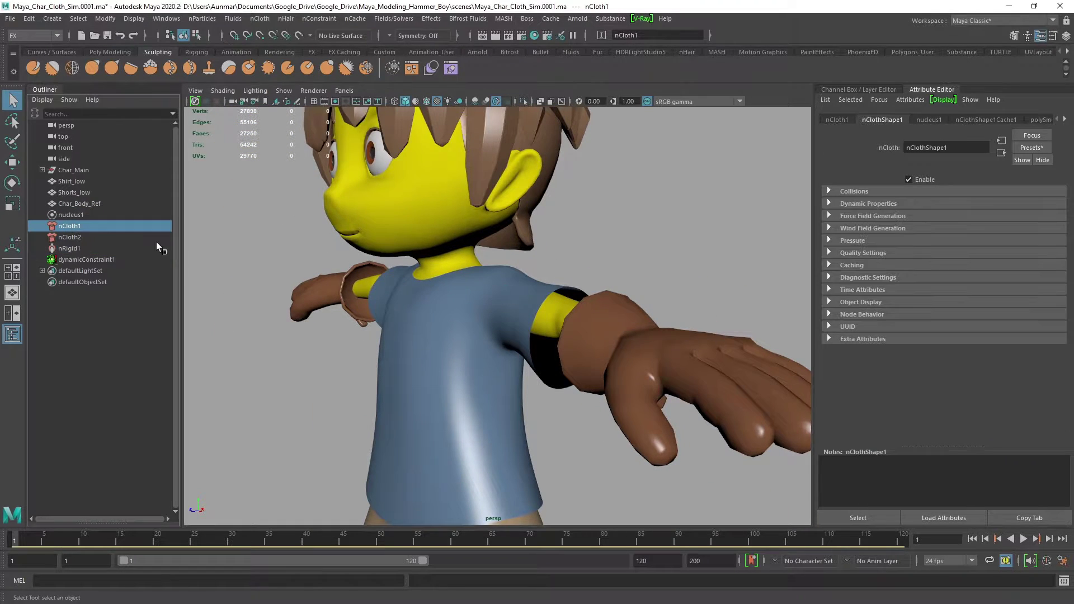
pyautogui.keyDown('alt'); pyautogui.moveTo(426, 291); pyautogui.dragTo(657, 202); pyautogui.keyUp('alt')
pyautogui.doubleClick(90, 227)
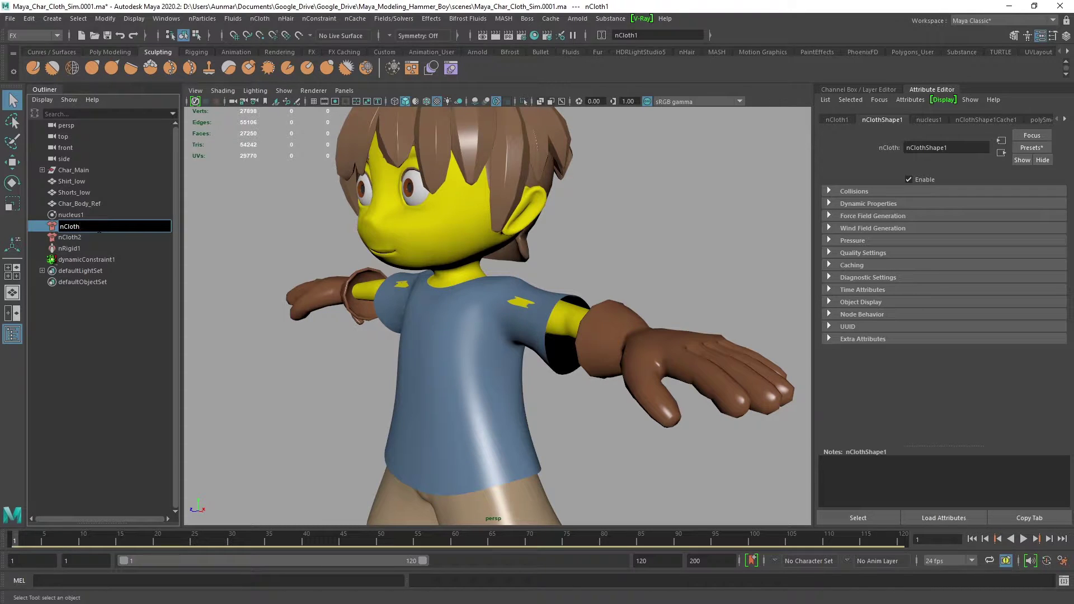
pyautogui.write('nCloth_shirt')
pyautogui.press('Return')
pyautogui.doubleClick(87, 237)
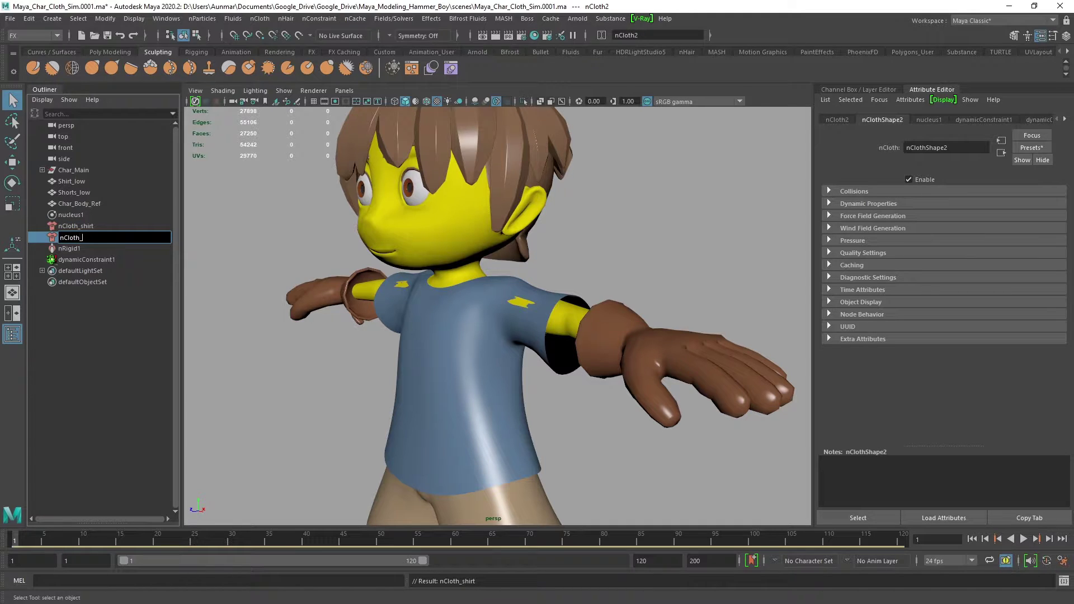
pyautogui.write('nCloth_shorts')
pyautogui.press('Return')
# - Set nCloth_shirt's Solver Display to Collision Thickness and examine the sleeve edge up close
pyautogui.click(106, 227)
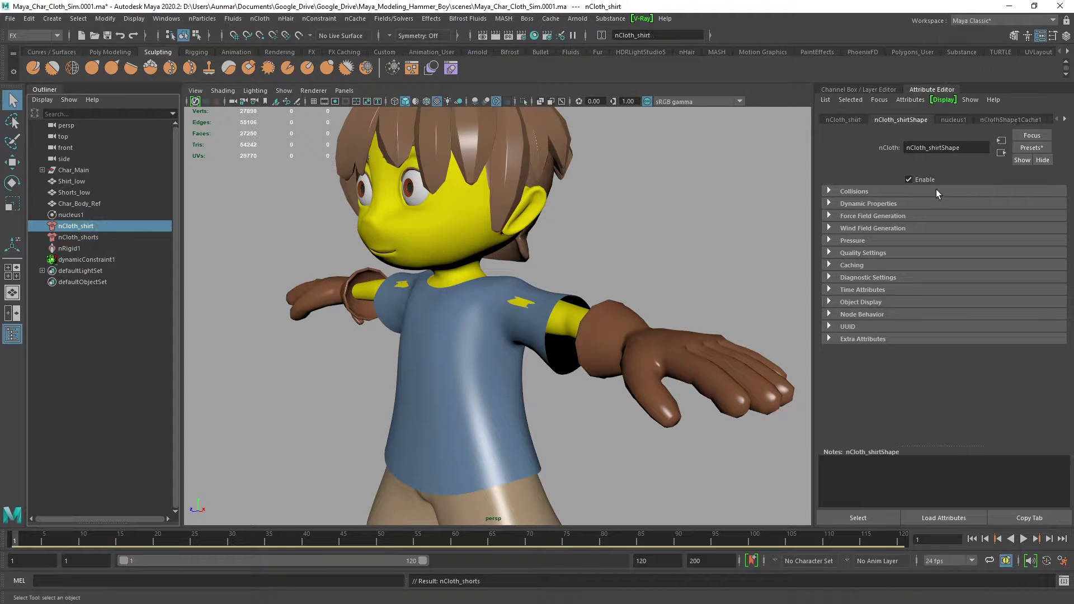
pyautogui.click(855, 192)
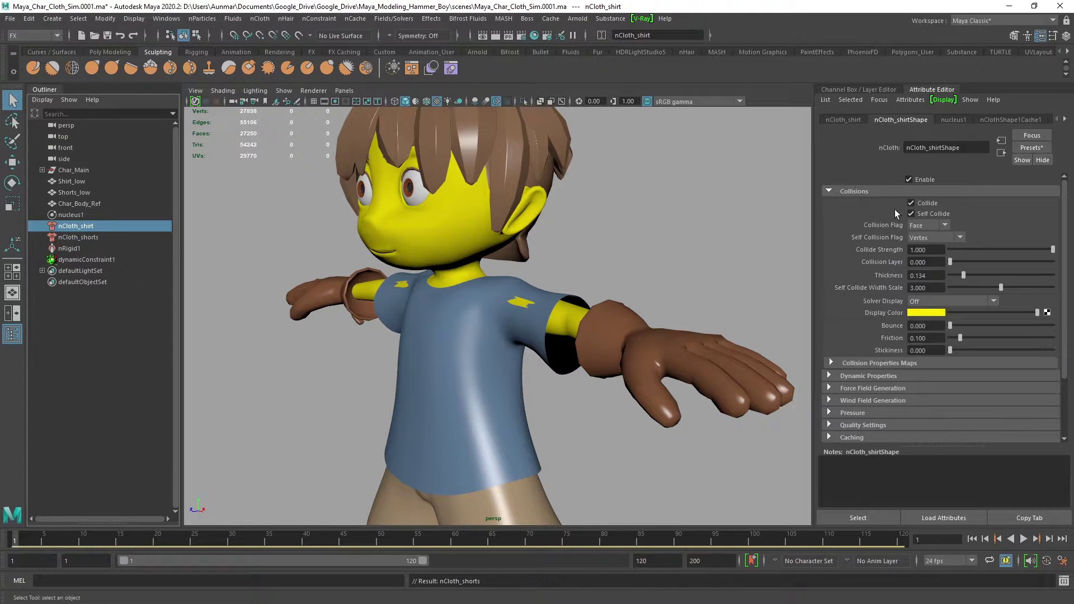
pyautogui.click(919, 302)
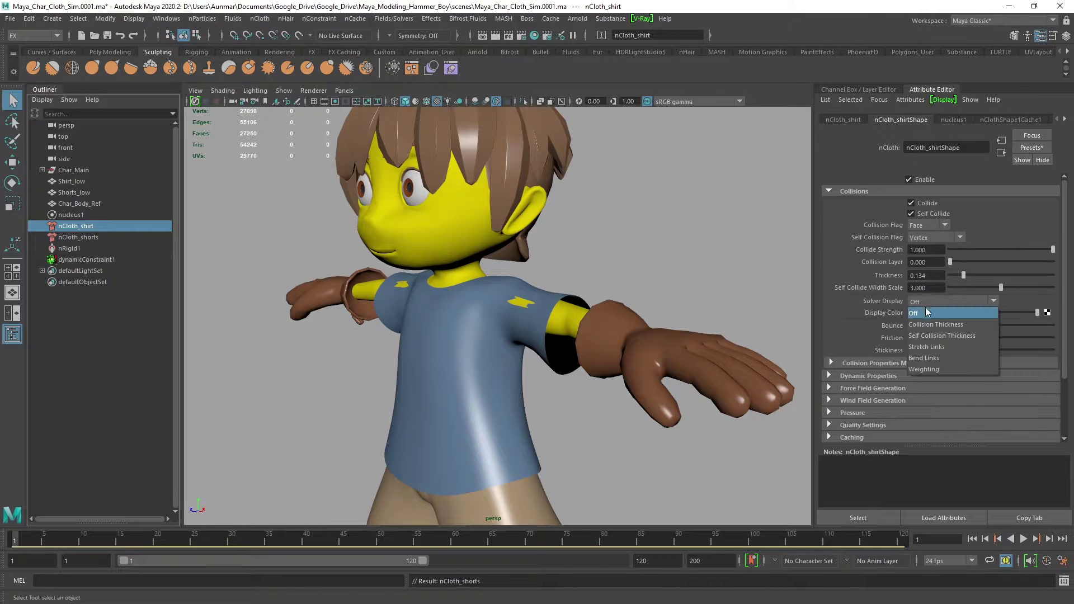
pyautogui.click(931, 324)
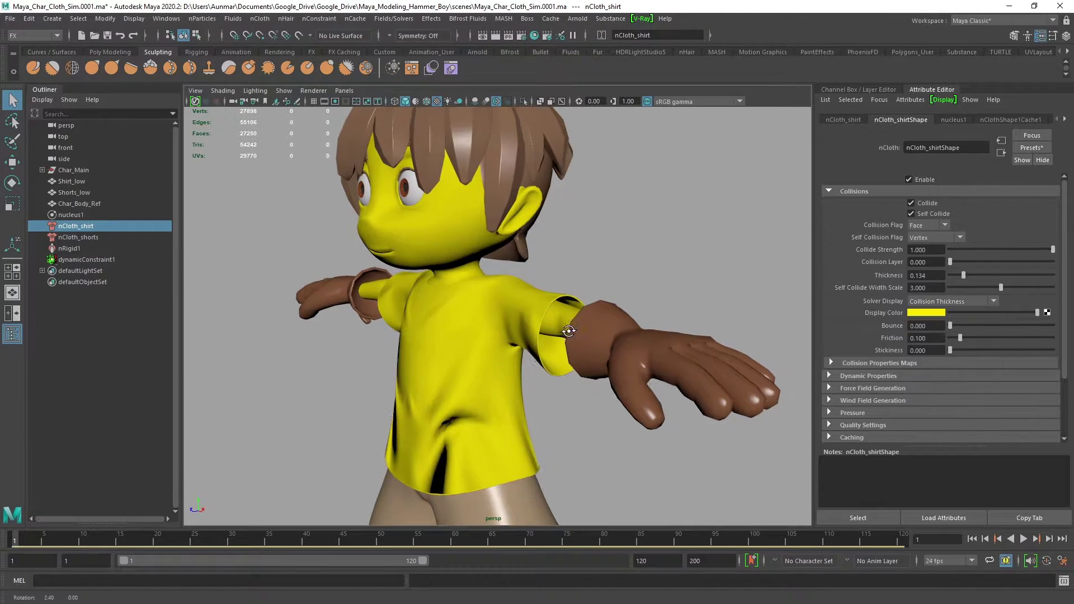
pyautogui.keyDown('alt'); pyautogui.moveTo(582, 475); pyautogui.dragTo(589, 331, button='right'); pyautogui.keyUp('alt')
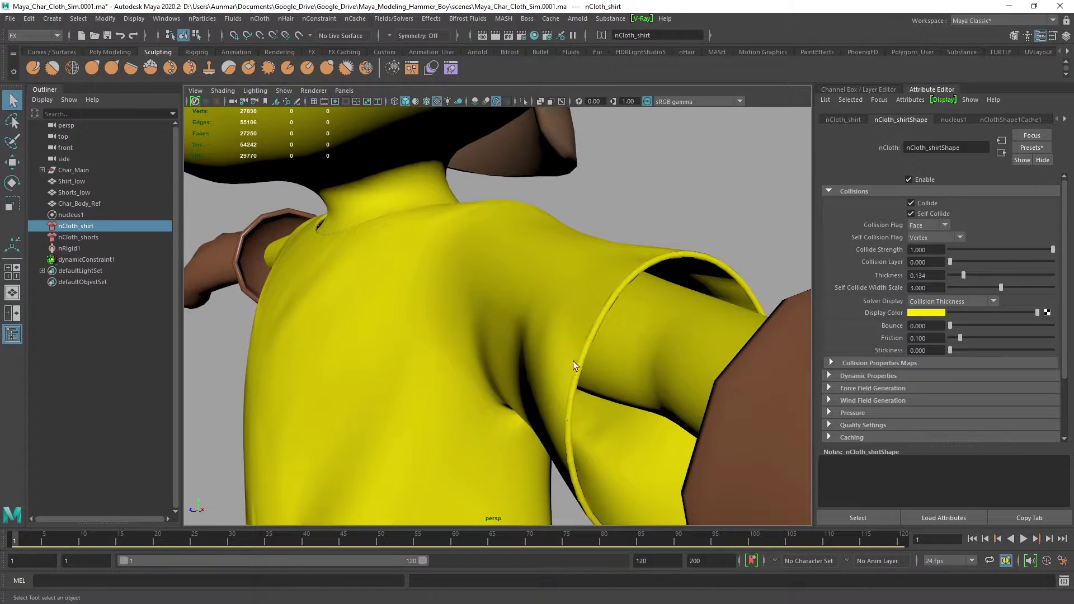
# - Set nCloth_shirt's collision Thickness to 0.035 and check the shirt around the sleeve and armpit
pyautogui.moveTo(933, 272); pyautogui.dragTo(910, 275)
pyautogui.write('025')
pyautogui.press('Return')
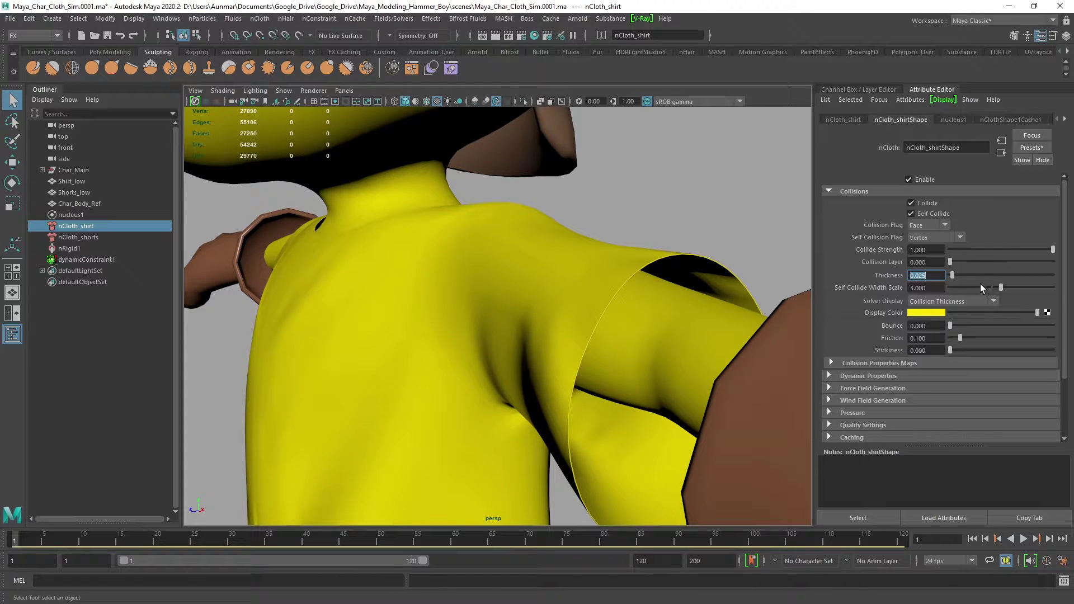
pyautogui.write('0.035')
pyautogui.press('Return')
pyautogui.moveTo(559, 289)
pyautogui.keyDown('alt'); pyautogui.mouseDown()
pyautogui.moveTo(601, 288)
pyautogui.moveTo(572, 286)
pyautogui.mouseUp(); pyautogui.keyUp('alt')
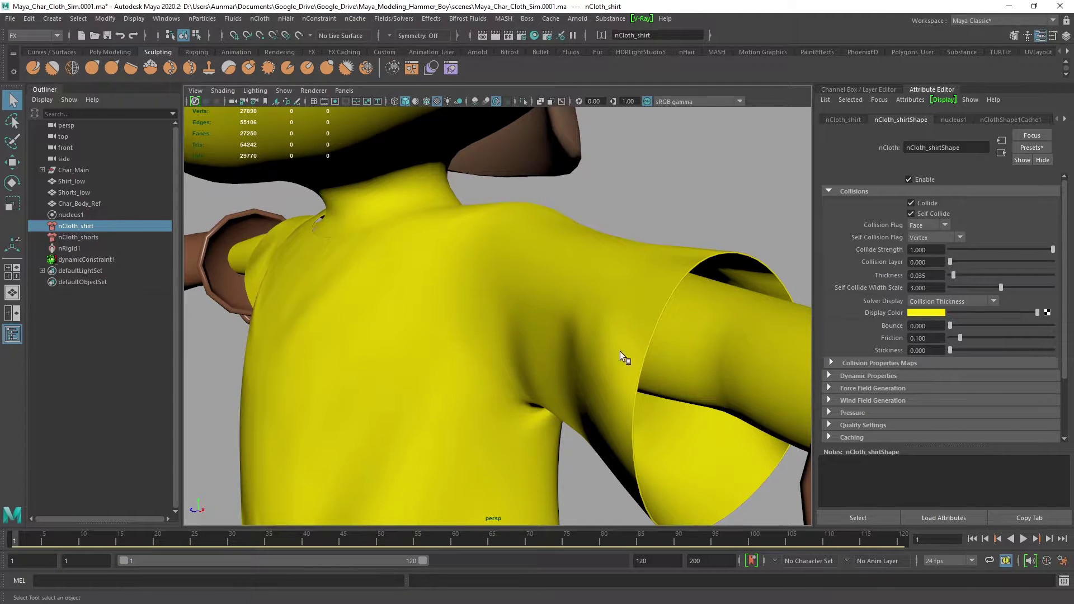
pyautogui.keyDown('alt'); pyautogui.moveTo(620, 351); pyautogui.dragTo(774, 255); pyautogui.keyUp('alt')
pyautogui.keyDown('alt'); pyautogui.moveTo(551, 306); pyautogui.dragTo(496, 269); pyautogui.keyUp('alt')
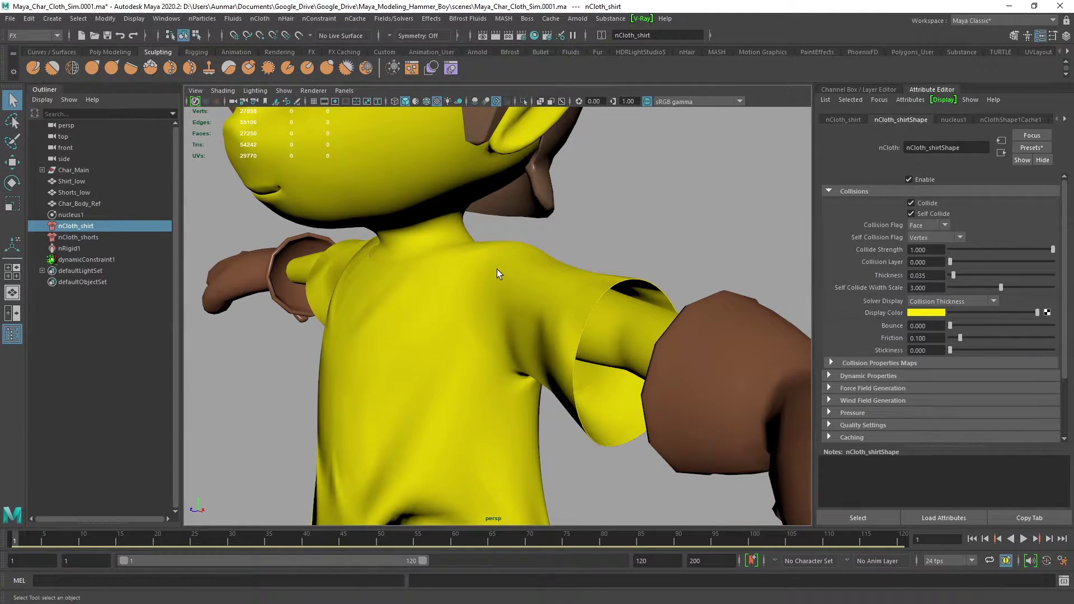
# - Set nCloth_shorts' collision Thickness to 0.035 and bring the shorts into view
pyautogui.click(79, 237)
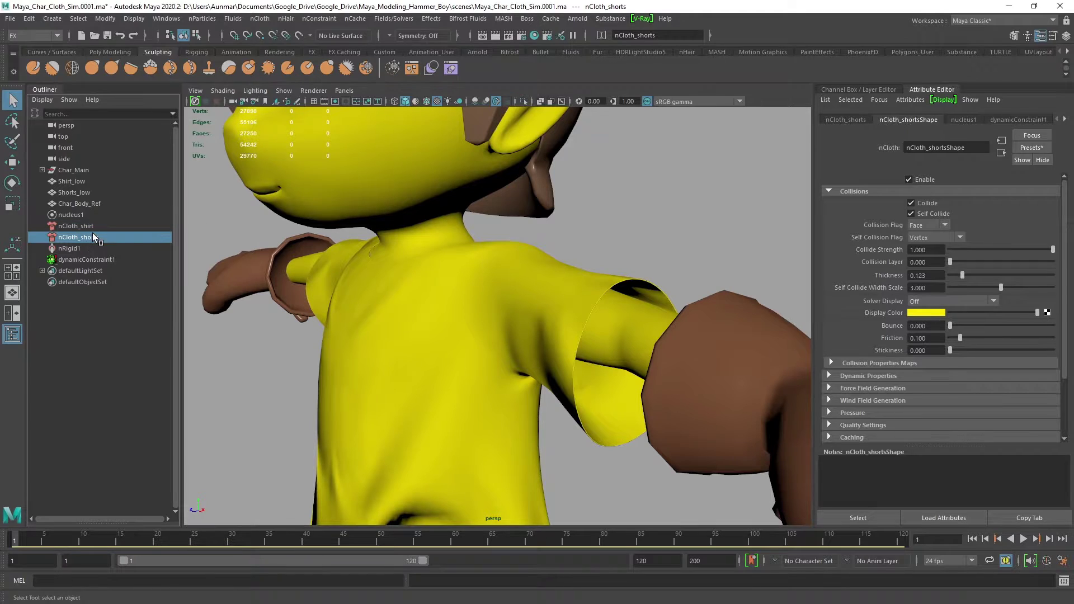
pyautogui.doubleClick(938, 275)
pyautogui.write('.035')
pyautogui.press('Return')
pyautogui.keyDown('alt'); pyautogui.moveTo(427, 361); pyautogui.dragTo(485, 173, button='middle'); pyautogui.keyUp('alt')
pyautogui.keyDown('alt'); pyautogui.moveTo(485, 284); pyautogui.dragTo(519, 235); pyautogui.keyUp('alt')
# - Turn off the Solver Display of nCloth_shirt
pyautogui.click(446, 213)
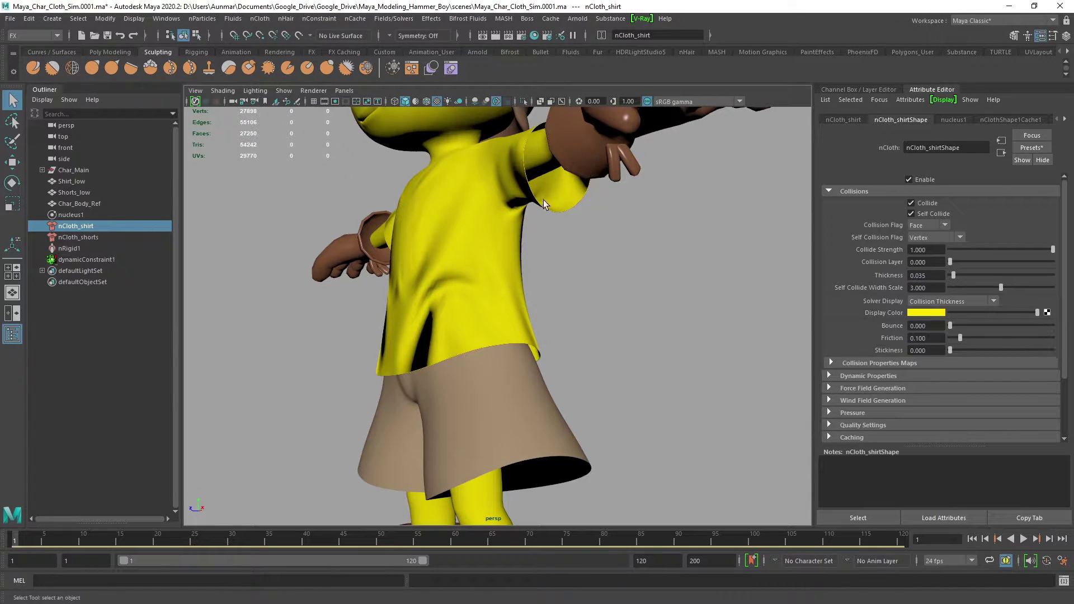
pyautogui.keyDown('alt'); pyautogui.moveTo(545, 201); pyautogui.dragTo(593, 212); pyautogui.keyUp('alt')
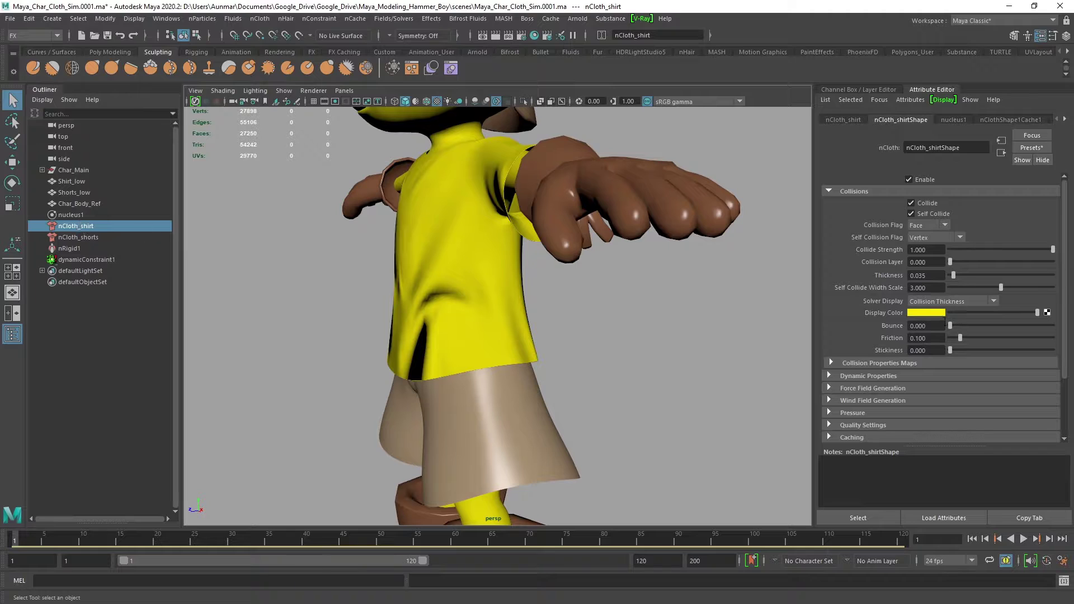
pyautogui.click(926, 303)
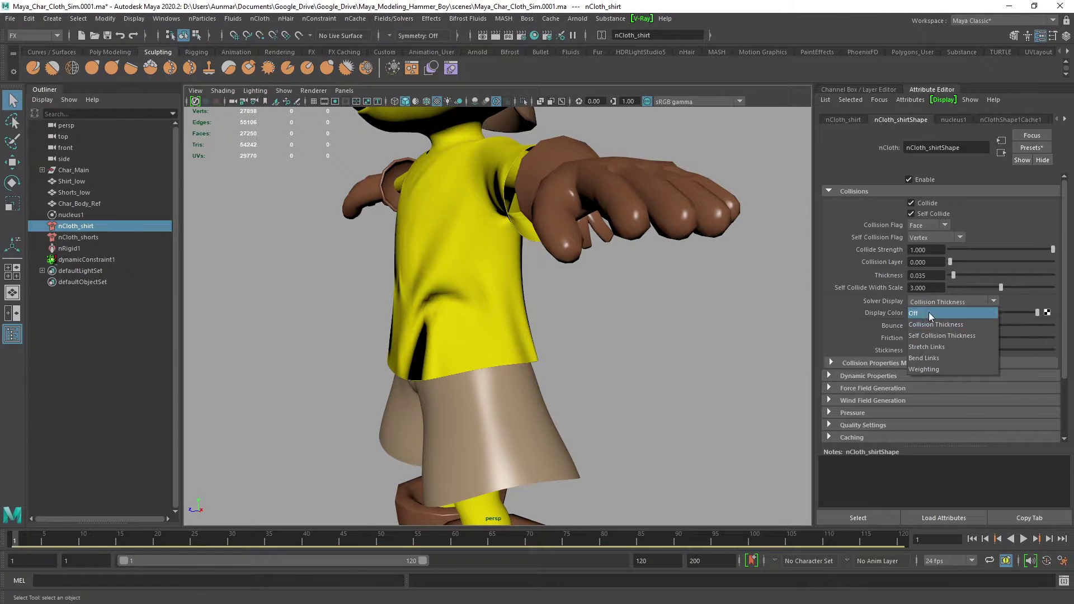
pyautogui.click(929, 312)
pyautogui.keyDown('alt'); pyautogui.moveTo(514, 218); pyautogui.dragTo(488, 260); pyautogui.keyUp('alt')
pyautogui.keyDown('alt'); pyautogui.moveTo(488, 260); pyautogui.dragTo(534, 274, button='right'); pyautogui.keyUp('alt')
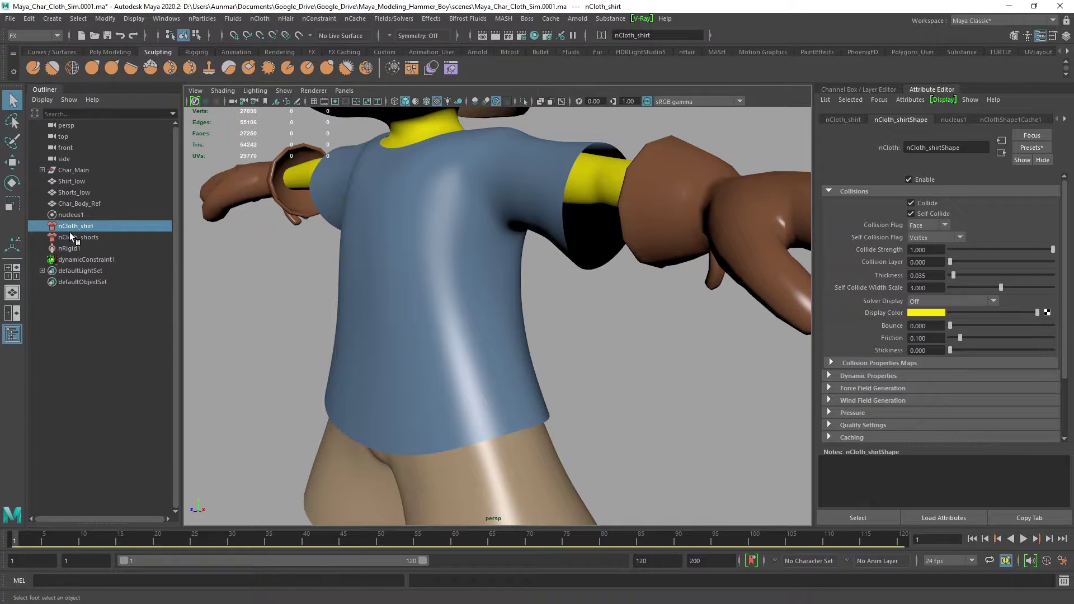
# - Turn off the Solver Display of Char_Body_Ref's nRigidShape1
pyautogui.click(73, 203)
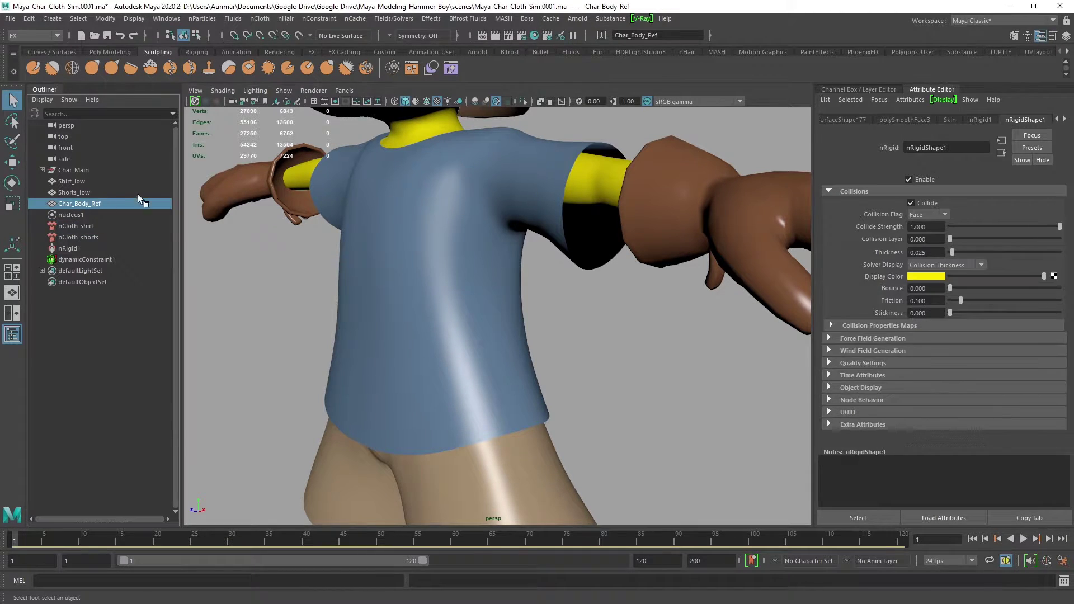
pyautogui.click(946, 264)
pyautogui.click(976, 280)
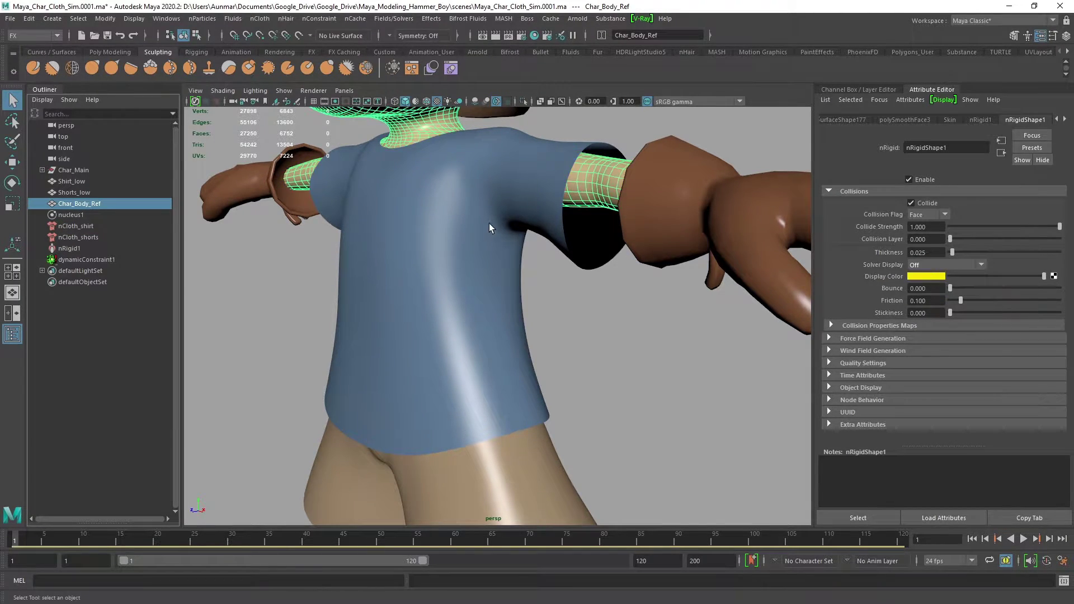
pyautogui.keyDown('alt'); pyautogui.moveTo(489, 223); pyautogui.dragTo(614, 256); pyautogui.keyUp('alt')
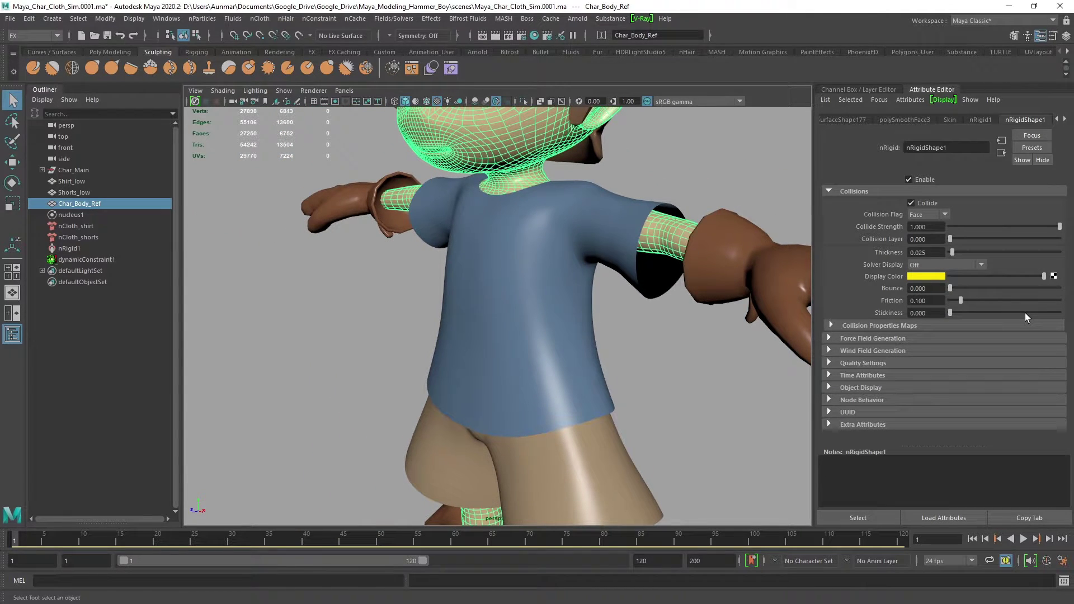
pyautogui.moveTo(619, 317)
pyautogui.keyDown('alt'); pyautogui.mouseDown()
pyautogui.moveTo(555, 310)
pyautogui.moveTo(749, 311)
pyautogui.moveTo(470, 297)
pyautogui.moveTo(499, 319)
pyautogui.moveTo(479, 339)
pyautogui.moveTo(610, 330)
pyautogui.mouseUp(); pyautogui.keyUp('alt')
# - Set the Self Collision Flag of nCloth_shirt to VertexFace
pyautogui.click(553, 297)
pyautogui.click(68, 226)
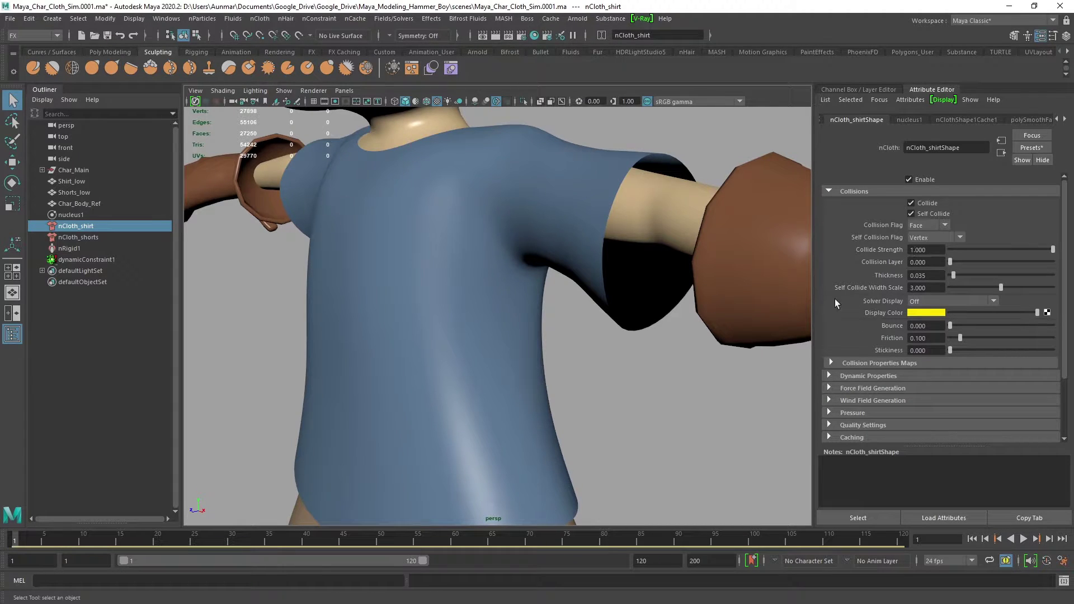
pyautogui.keyDown('alt'); pyautogui.moveTo(599, 317); pyautogui.dragTo(579, 312, button='right'); pyautogui.keyUp('alt')
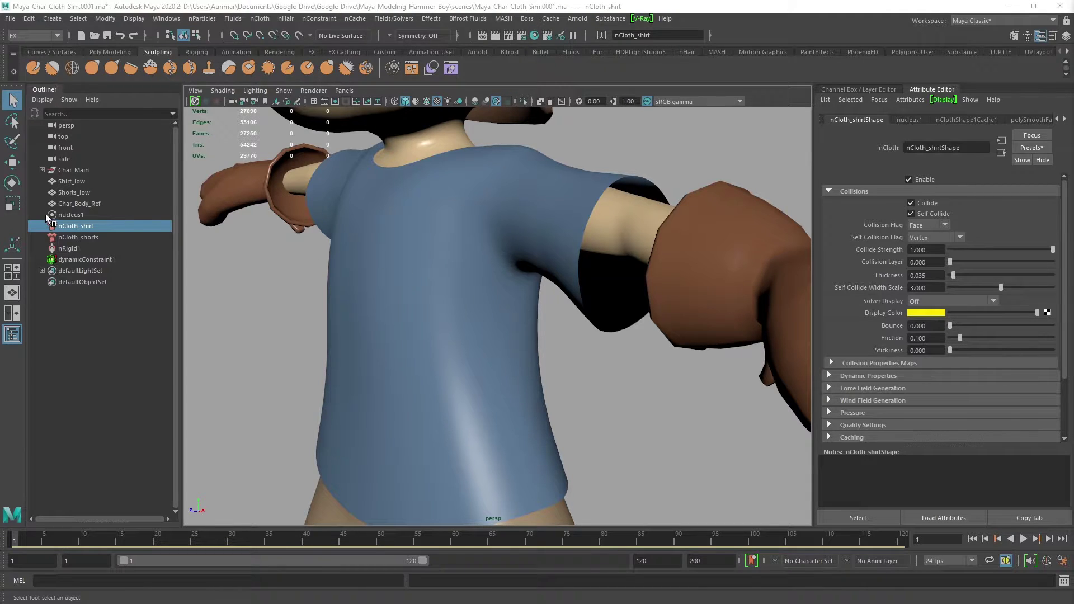
pyautogui.click(71, 230)
pyautogui.keyDown('alt'); pyautogui.moveTo(637, 289); pyautogui.dragTo(633, 289); pyautogui.keyUp('alt')
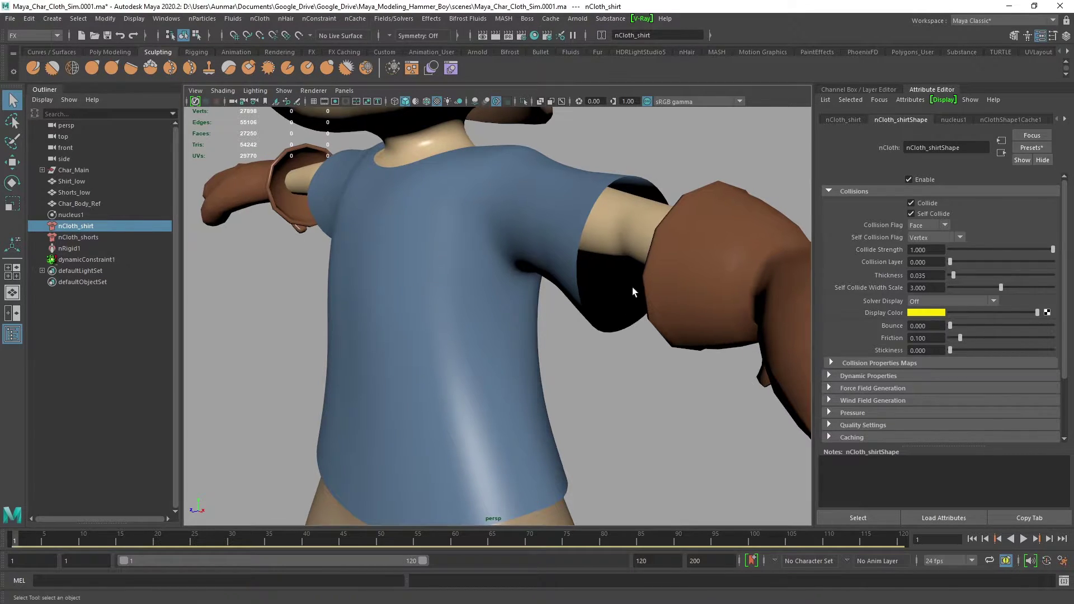
pyautogui.click(922, 239)
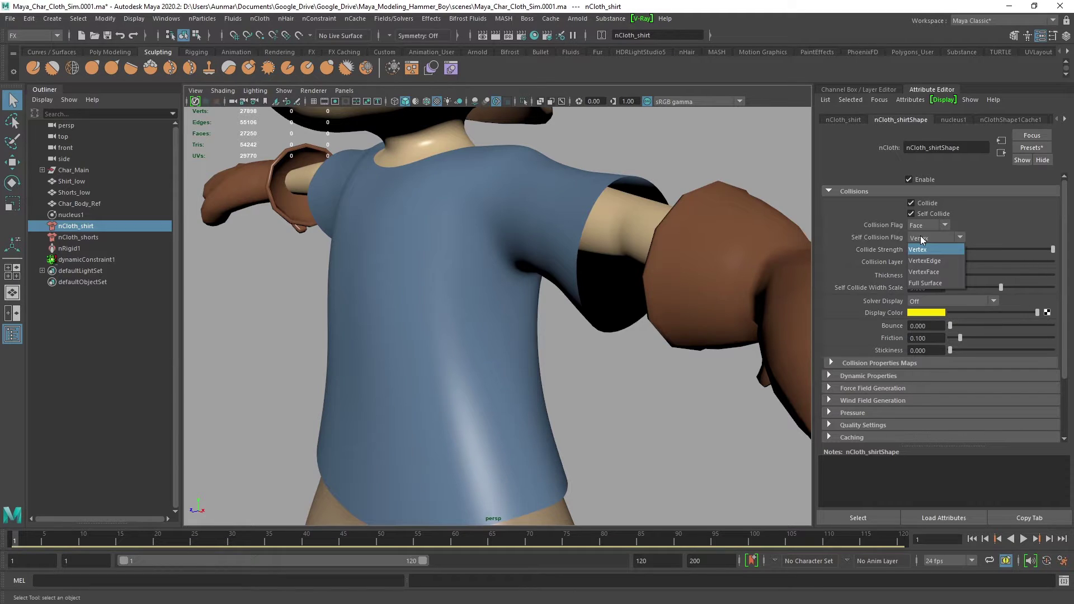
pyautogui.click(946, 272)
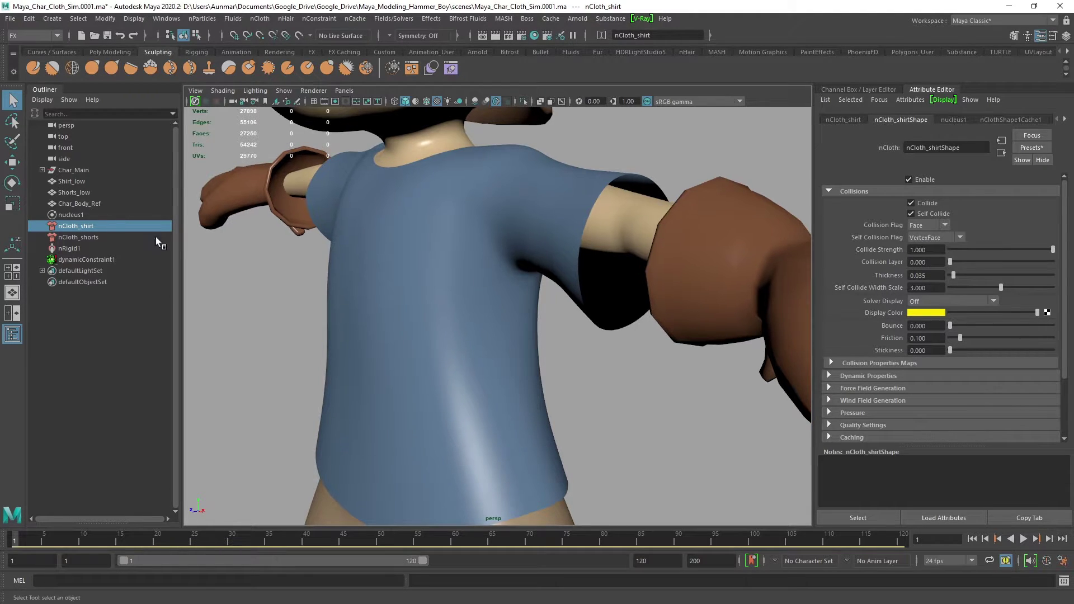
# - Set the Self Collision Flag of nCloth_shorts to VertexFace
pyautogui.click(79, 237)
pyautogui.click(942, 238)
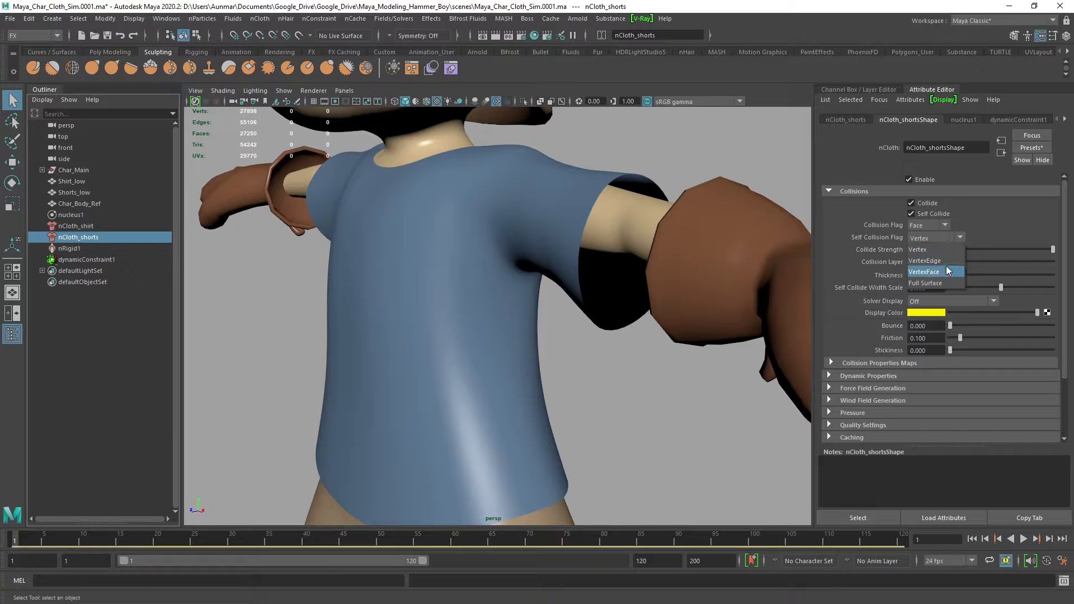
pyautogui.click(924, 273)
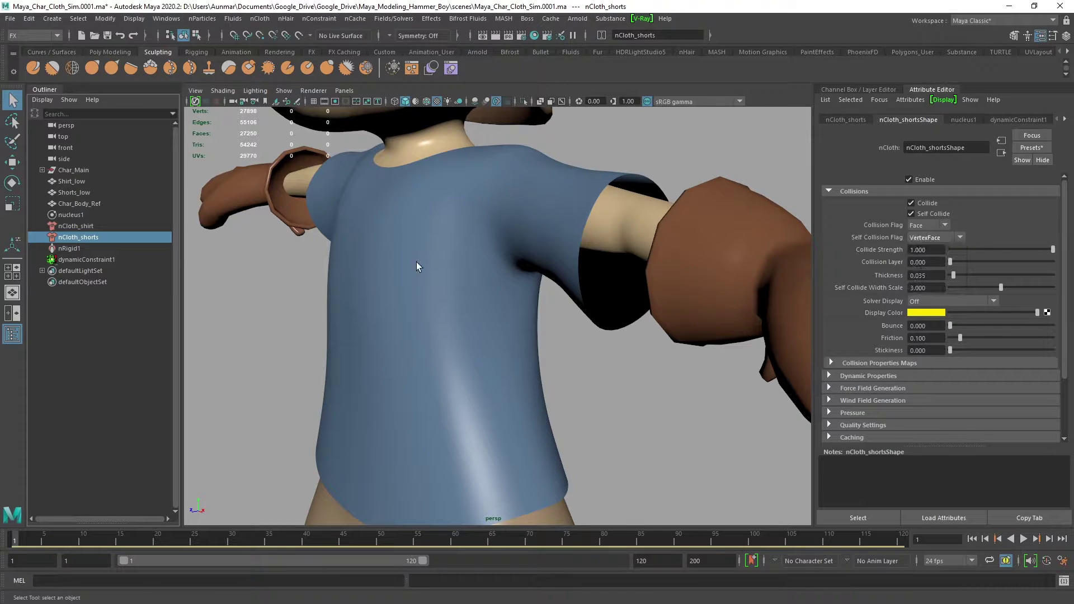
pyautogui.keyDown('alt'); pyautogui.moveTo(616, 312); pyautogui.dragTo(600, 300, button='right'); pyautogui.keyUp('alt')
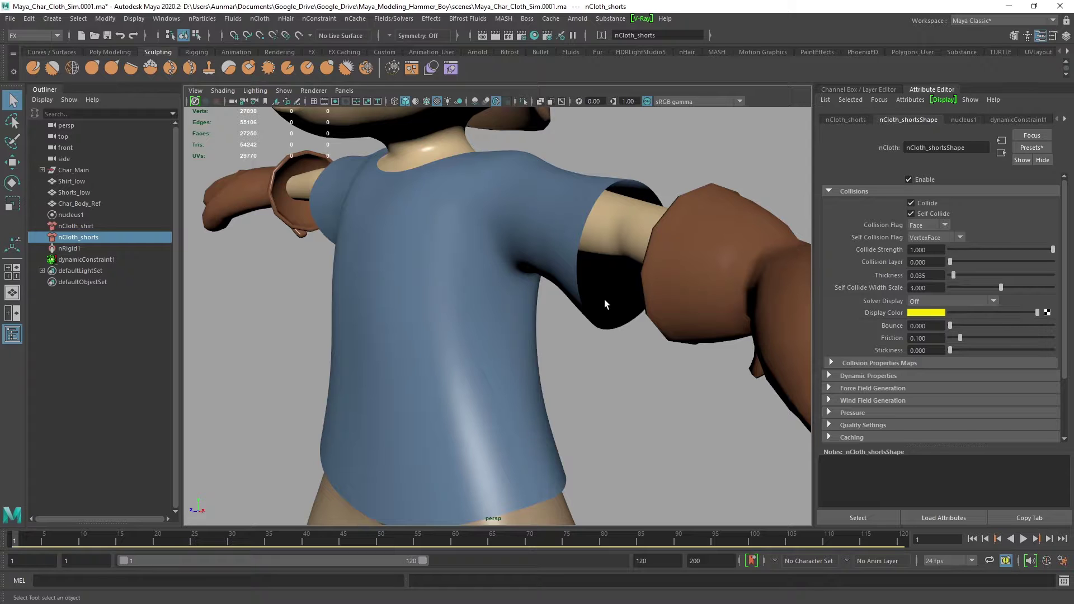
pyautogui.scroll(-8, 601, 295)
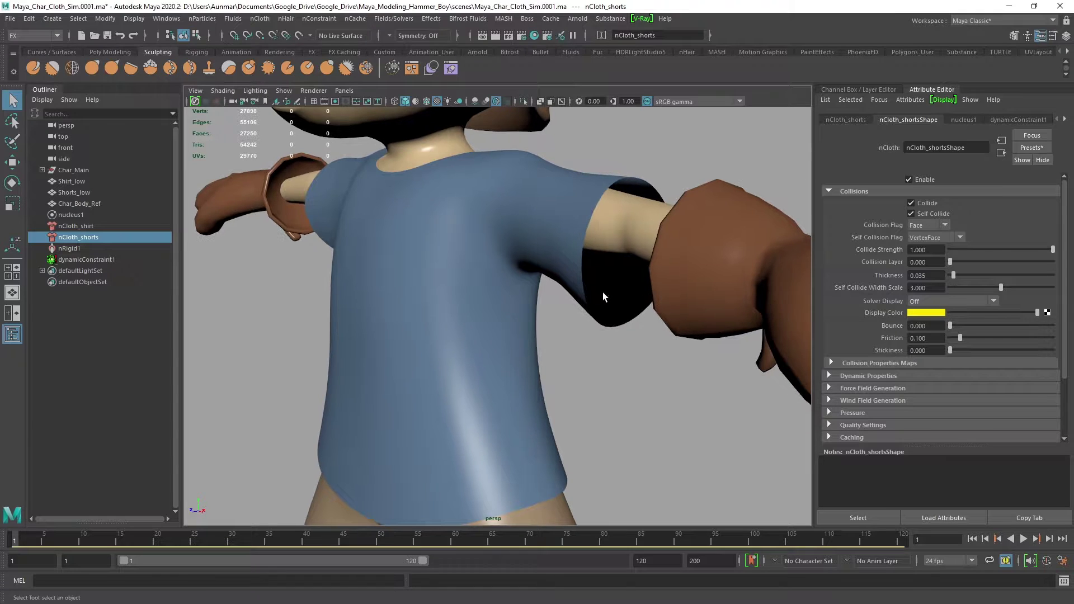
pyautogui.keyDown('alt'); pyautogui.moveTo(586, 339); pyautogui.dragTo(629, 324); pyautogui.keyUp('alt')
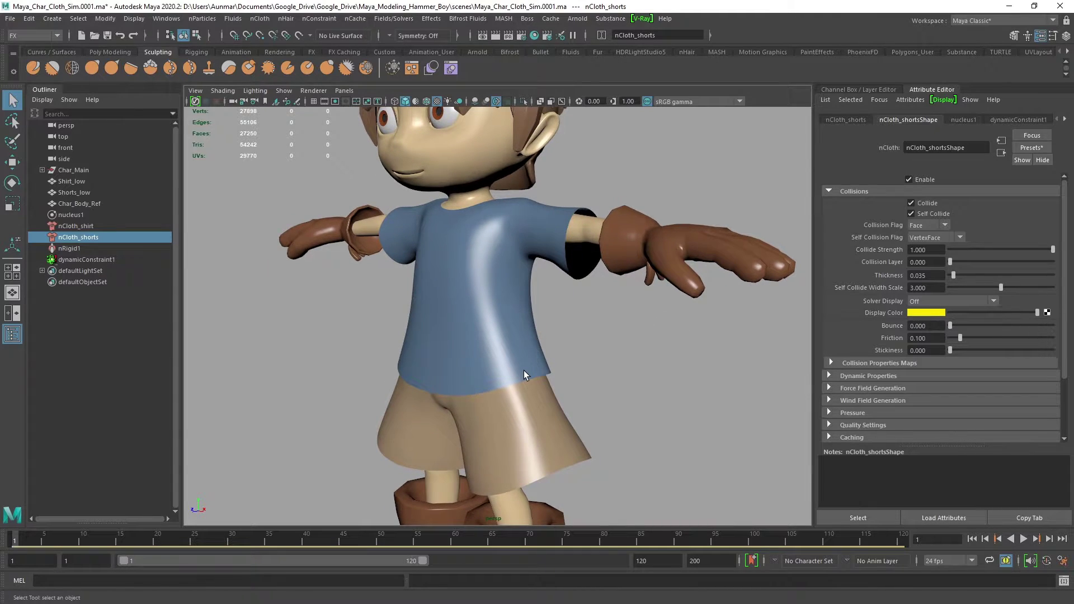
pyautogui.keyDown('alt'); pyautogui.moveTo(535, 374); pyautogui.dragTo(543, 358); pyautogui.keyUp('alt')
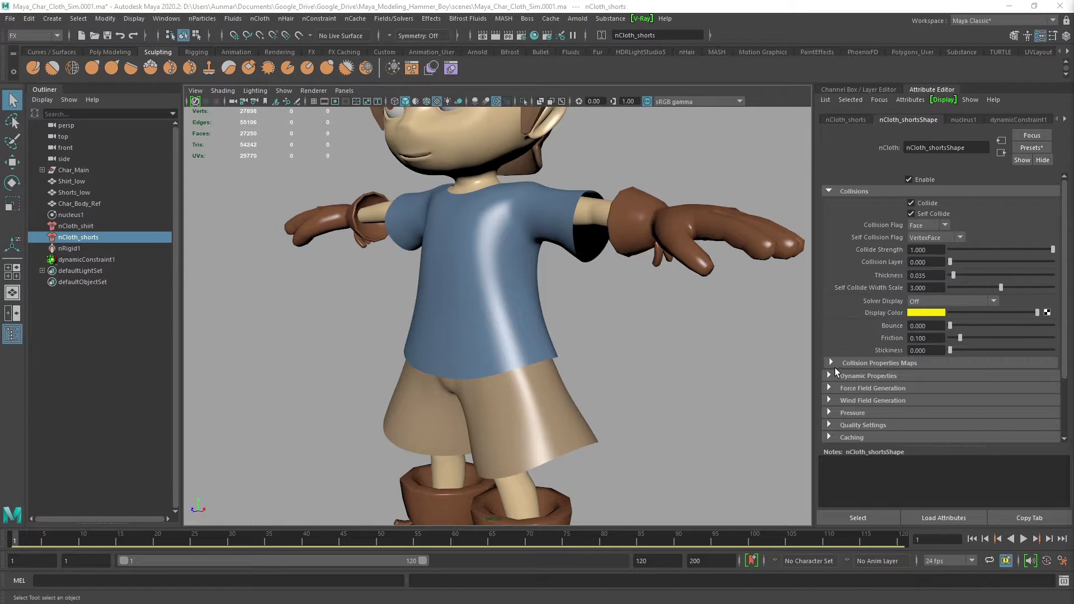
# - Show the Dynamic Properties of nCloth_shorts and examine its stretch, compression and bend resistance settings
pyautogui.scroll(-2, 837, 364)
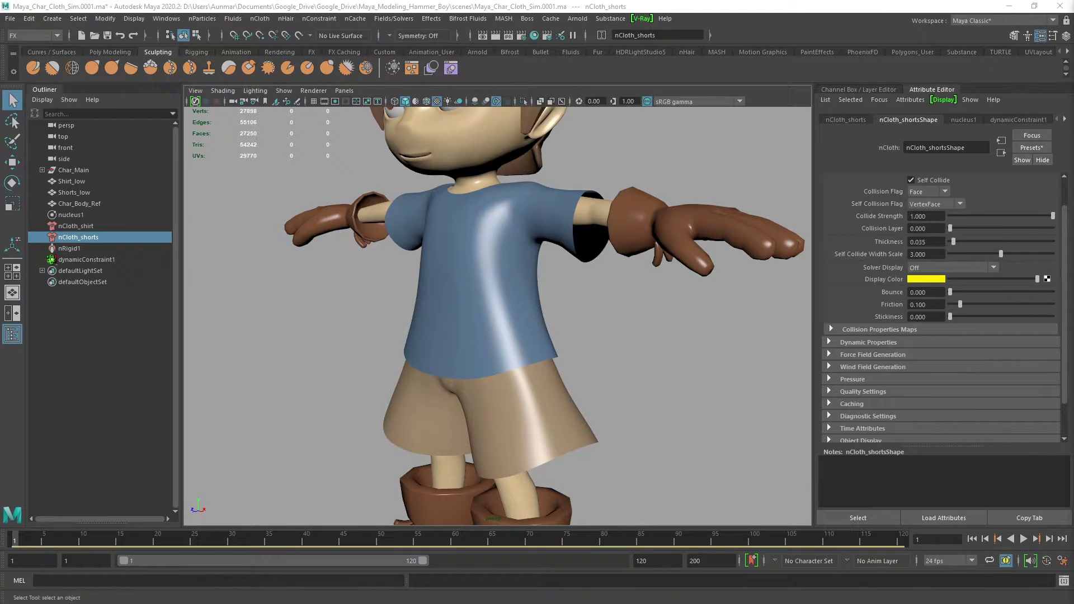
pyautogui.click(838, 342)
pyautogui.scroll(-6, 946, 371)
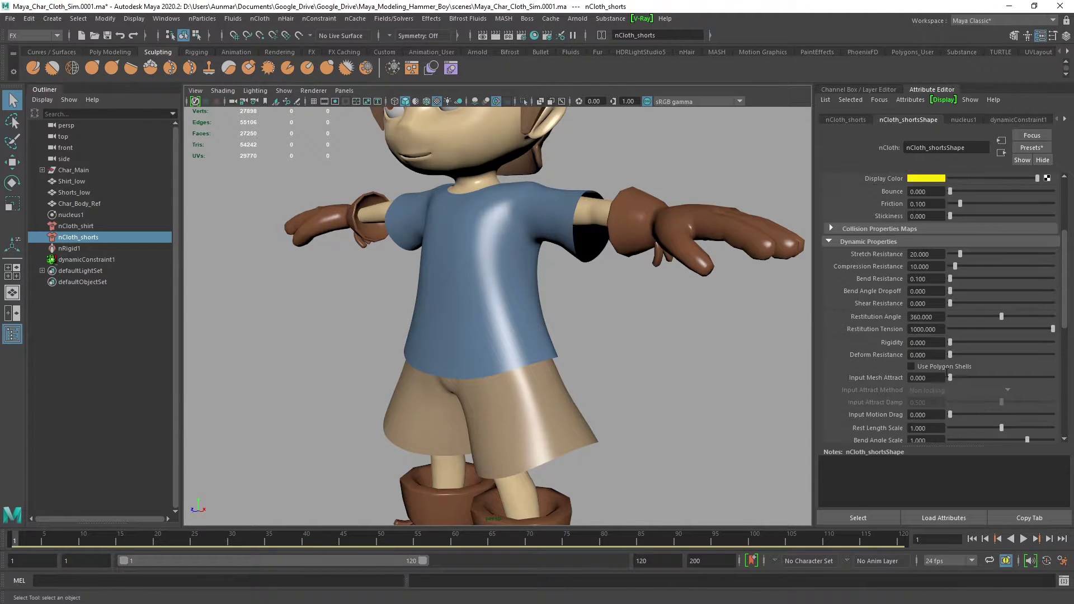
pyautogui.keyDown('alt'); pyautogui.moveTo(572, 331); pyautogui.dragTo(584, 330); pyautogui.keyUp('alt')
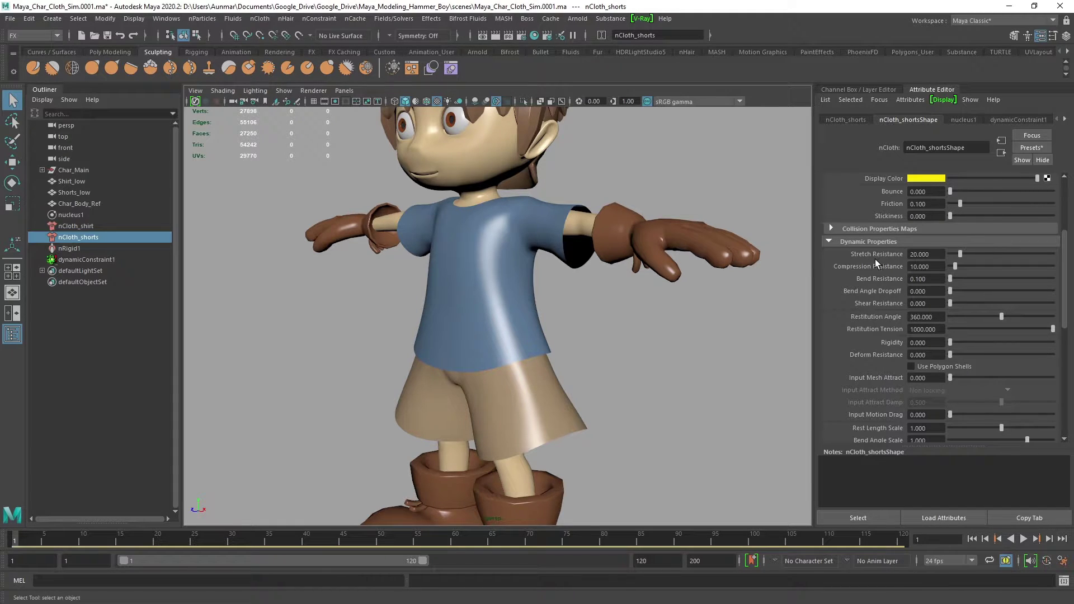
# - Set the shirt nCloth's Stretch Resistance to 80 and its Compression Resistance to 40
pyautogui.keyDown('alt'); pyautogui.moveTo(481, 229); pyautogui.dragTo(618, 296); pyautogui.keyUp('alt')
pyautogui.click(106, 226)
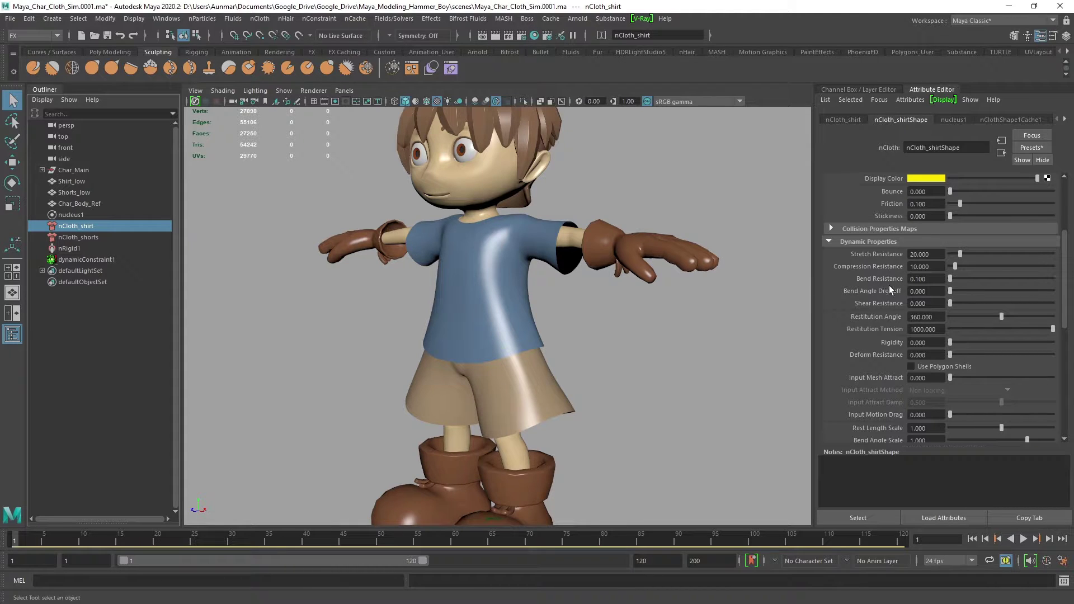
pyautogui.scroll(-2, 873, 279)
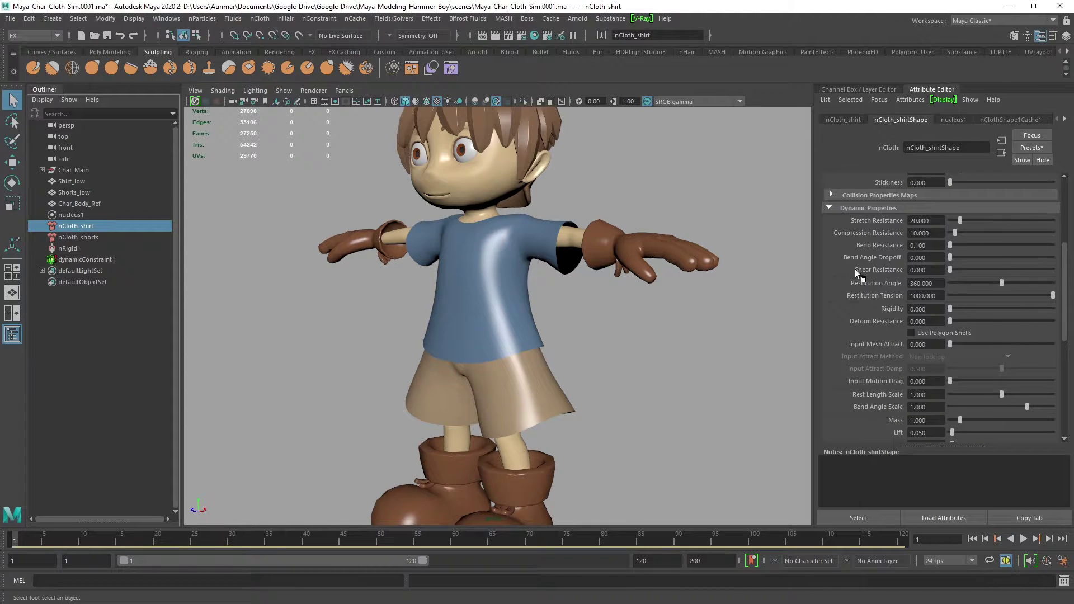
pyautogui.click(938, 221)
pyautogui.write('80')
pyautogui.press('Tab')
pyautogui.write('40')
pyautogui.press('Return')
pyautogui.keyDown('alt'); pyautogui.moveTo(594, 294); pyautogui.dragTo(612, 312); pyautogui.keyUp('alt')
# - Scrub the simulation to frame 46, examine the shirt and shorts up close, and return to frame 1
pyautogui.moveTo(20, 546); pyautogui.dragTo(352, 557)
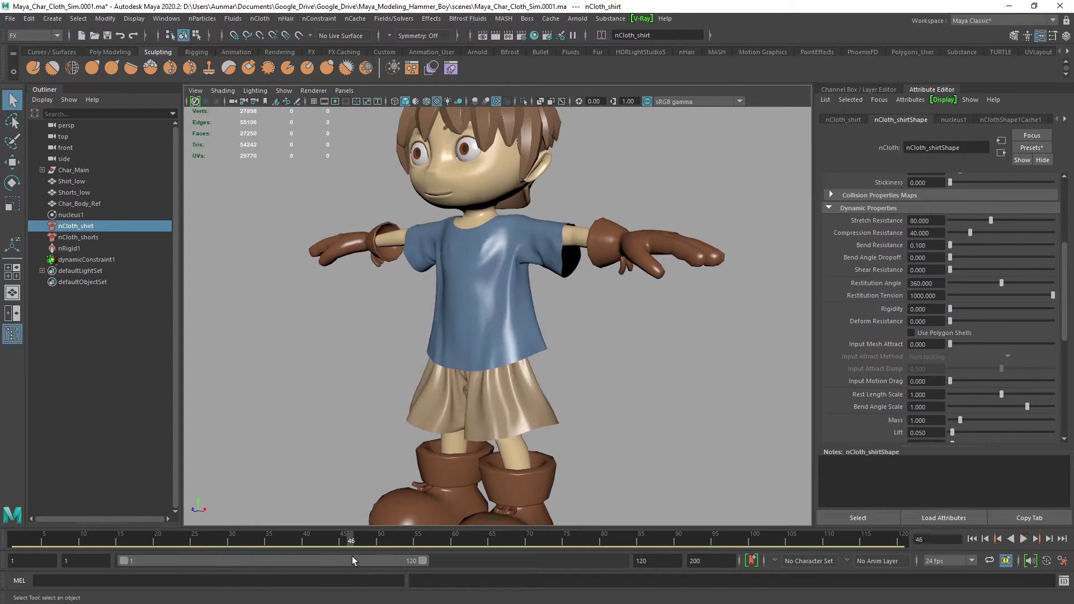
pyautogui.keyDown('alt'); pyautogui.moveTo(498, 291); pyautogui.dragTo(556, 263); pyautogui.keyUp('alt')
pyautogui.scroll(1, 520, 281)
pyautogui.scroll(3, 528, 295)
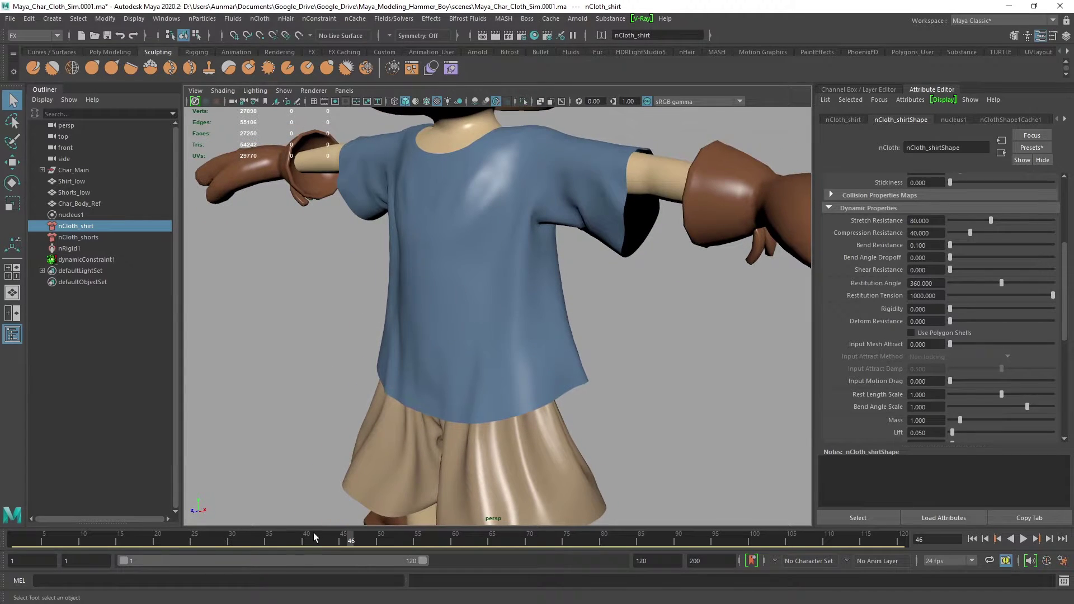
pyautogui.moveTo(351, 543); pyautogui.dragTo(14, 542)
pyautogui.scroll(-3, 569, 330)
pyautogui.keyDown('alt'); pyautogui.moveTo(571, 328); pyautogui.dragTo(603, 324, button='middle'); pyautogui.keyUp('alt')
pyautogui.keyDown('alt'); pyautogui.moveTo(646, 327); pyautogui.dragTo(644, 326); pyautogui.keyUp('alt')
pyautogui.scroll(-2, 857, 288)
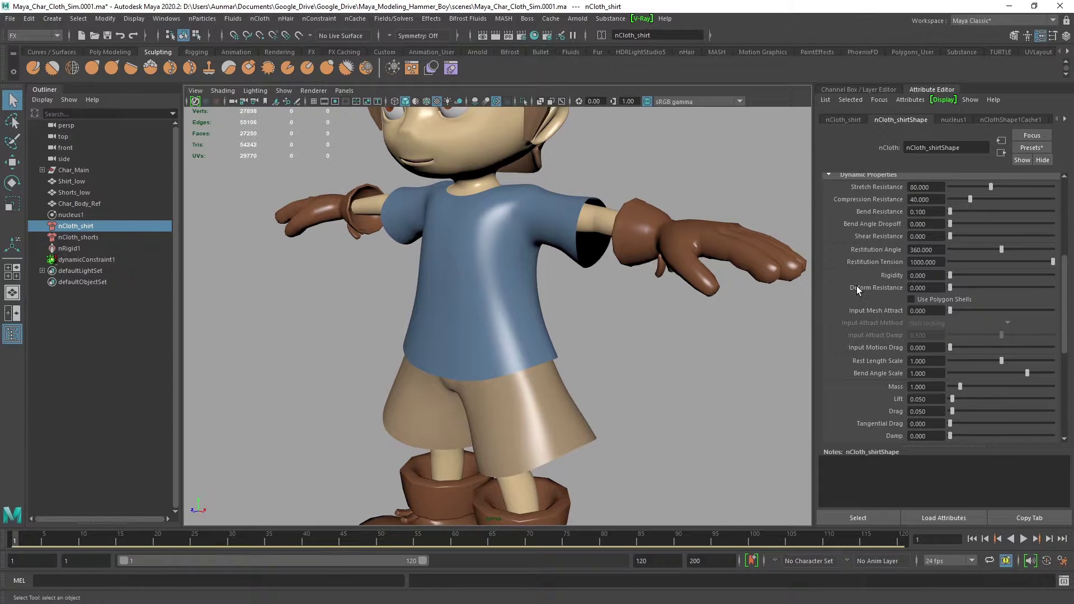
# - Select the shirt mesh and set its nCloth Mass to 1.2
pyautogui.keyDown('alt'); pyautogui.moveTo(582, 353); pyautogui.dragTo(598, 351); pyautogui.keyUp('alt')
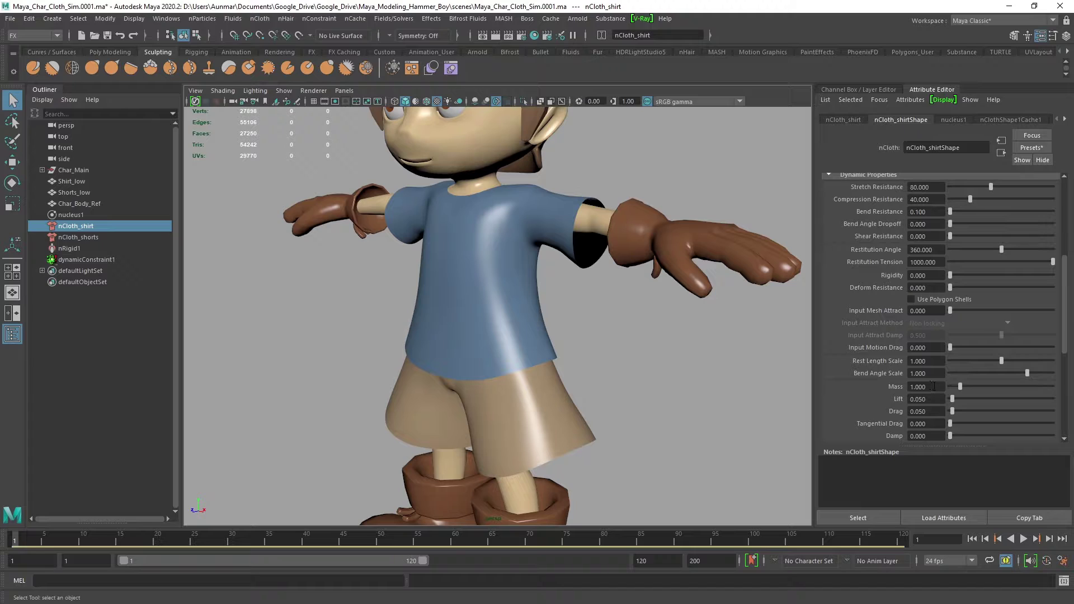
pyautogui.keyDown('alt'); pyautogui.moveTo(703, 360); pyautogui.dragTo(599, 345); pyautogui.keyUp('alt')
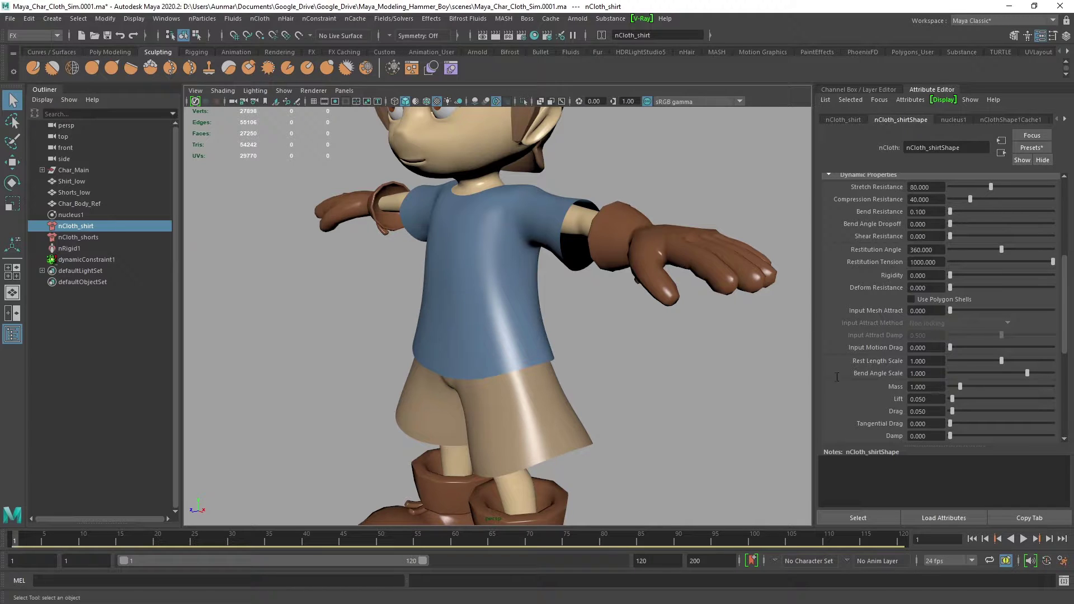
pyautogui.keyDown('alt'); pyautogui.moveTo(470, 293); pyautogui.dragTo(509, 295); pyautogui.keyUp('alt')
pyautogui.click(509, 295)
pyautogui.keyDown('alt'); pyautogui.moveTo(635, 314); pyautogui.dragTo(625, 315); pyautogui.keyUp('alt')
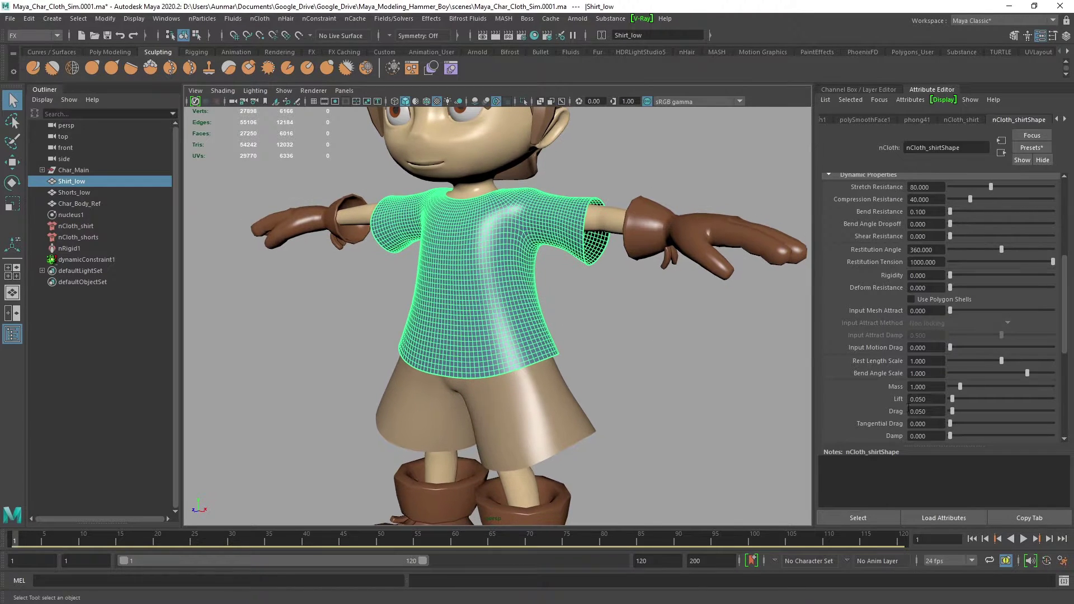
pyautogui.click(931, 386)
pyautogui.write('1.2')
pyautogui.press('Return')
# - Select the shorts mesh and set its nCloth Mass to 1.5
pyautogui.keyDown('alt'); pyautogui.moveTo(565, 289); pyautogui.dragTo(564, 395); pyautogui.keyUp('alt')
pyautogui.click(577, 390)
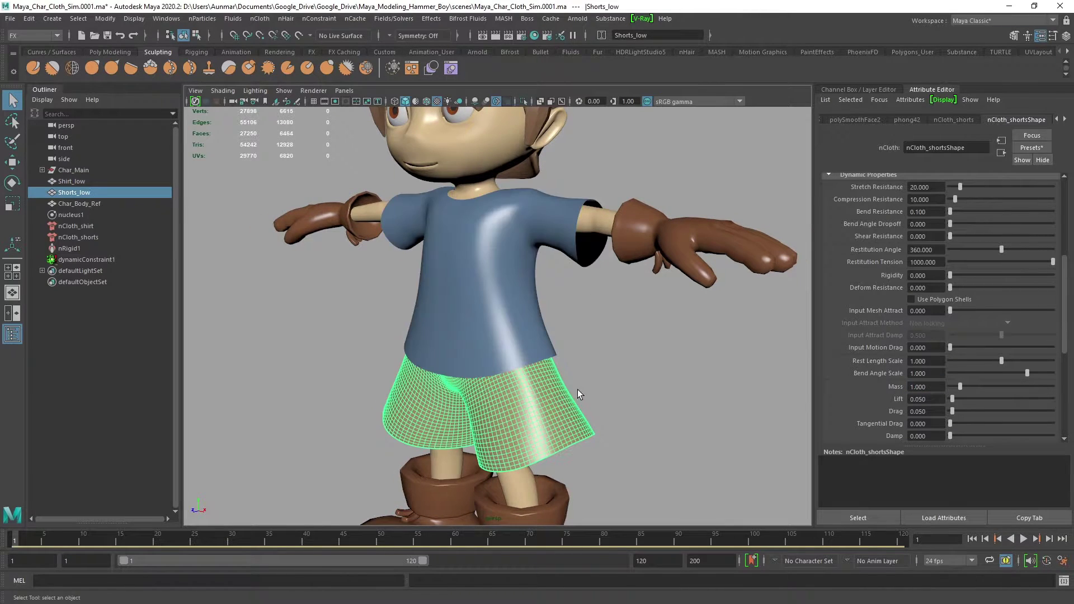
pyautogui.click(931, 386)
pyautogui.write('1.5')
pyautogui.press('Return')
# - Set the shorts nCloth's Damp to 0.5
pyautogui.keyDown('alt'); pyautogui.moveTo(705, 330); pyautogui.dragTo(656, 310); pyautogui.keyUp('alt')
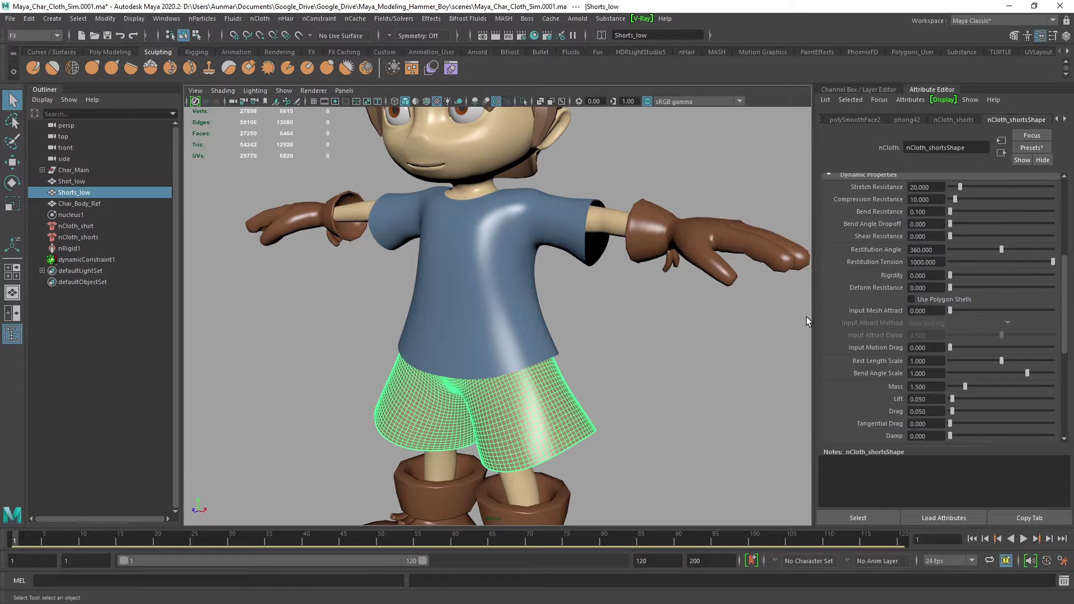
pyautogui.scroll(-2, 848, 328)
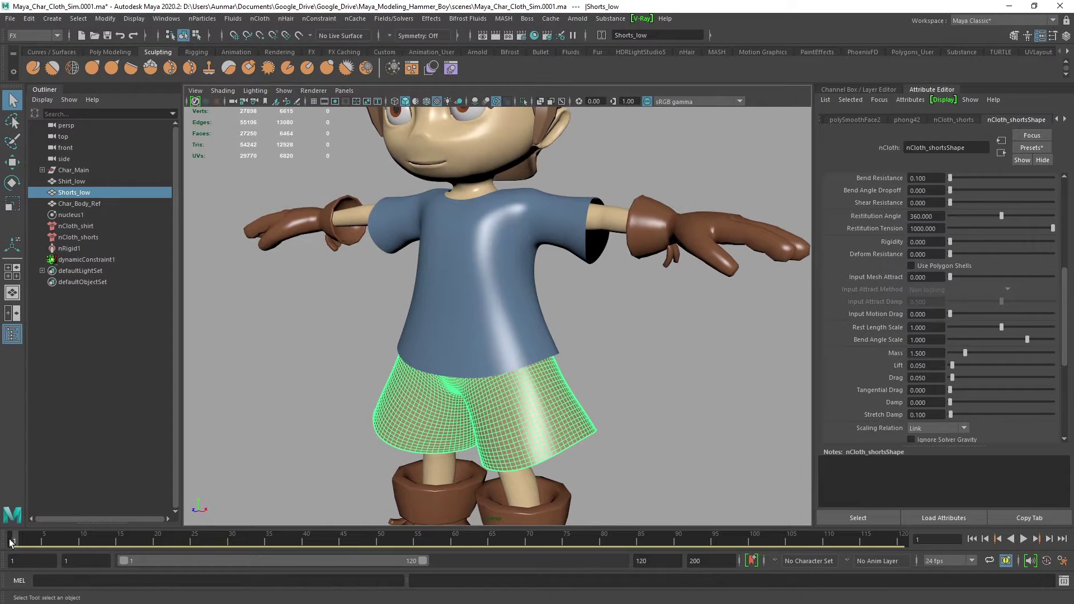
pyautogui.moveTo(11, 541); pyautogui.dragTo(2, 567)
pyautogui.scroll(-1, 565, 417)
pyautogui.keyDown('alt'); pyautogui.moveTo(570, 413); pyautogui.dragTo(597, 369, button='middle'); pyautogui.keyUp('alt')
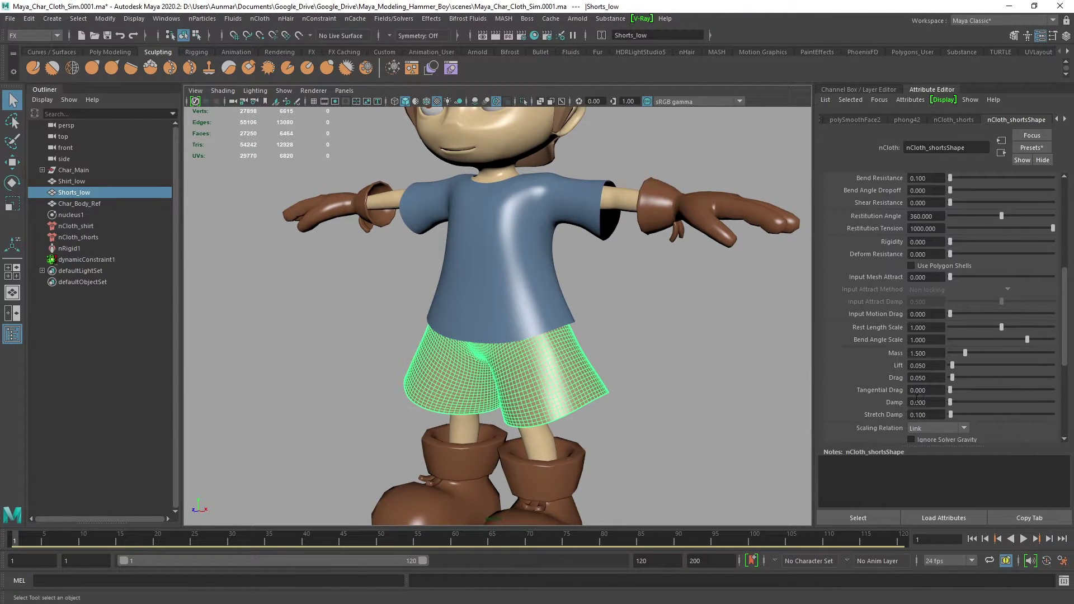
pyautogui.doubleClick(917, 402)
pyautogui.write('0.5')
pyautogui.press('Return')
# - Select the shirt mesh and set its nCloth Damp to 0.5
pyautogui.click(515, 291)
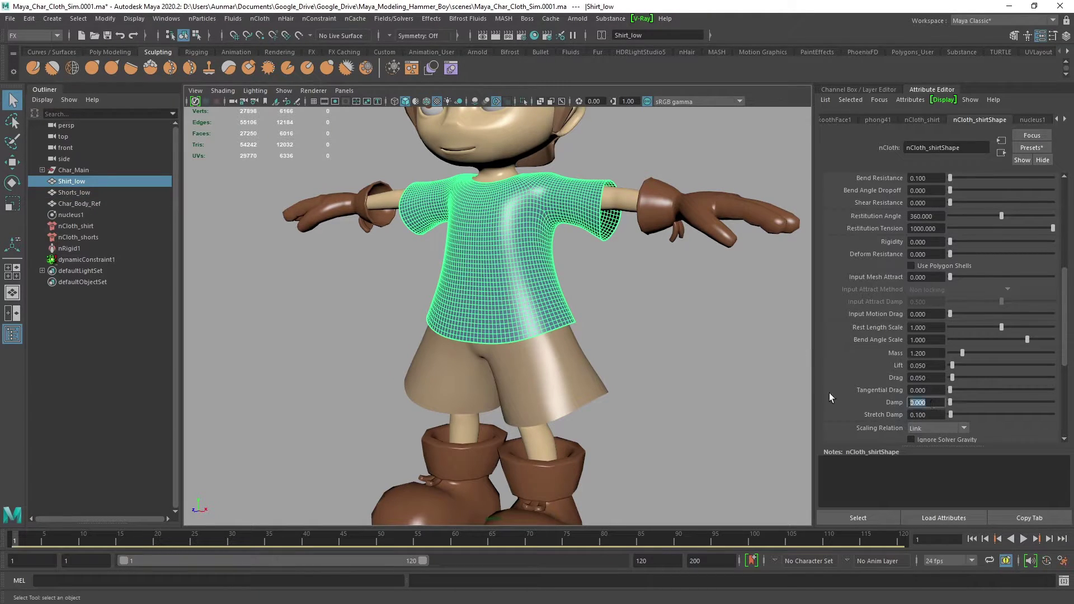
pyautogui.write('.5')
pyautogui.press('Return')
pyautogui.moveTo(551, 335)
pyautogui.keyDown('alt'); pyautogui.mouseDown()
pyautogui.moveTo(526, 316)
pyautogui.moveTo(523, 347)
pyautogui.moveTo(556, 360)
pyautogui.moveTo(554, 330)
pyautogui.mouseUp(); pyautogui.keyUp('alt')
pyautogui.scroll(-1, 525, 302)
pyautogui.keyDown('alt'); pyautogui.moveTo(554, 331); pyautogui.dragTo(560, 367, button='right'); pyautogui.keyUp('alt')
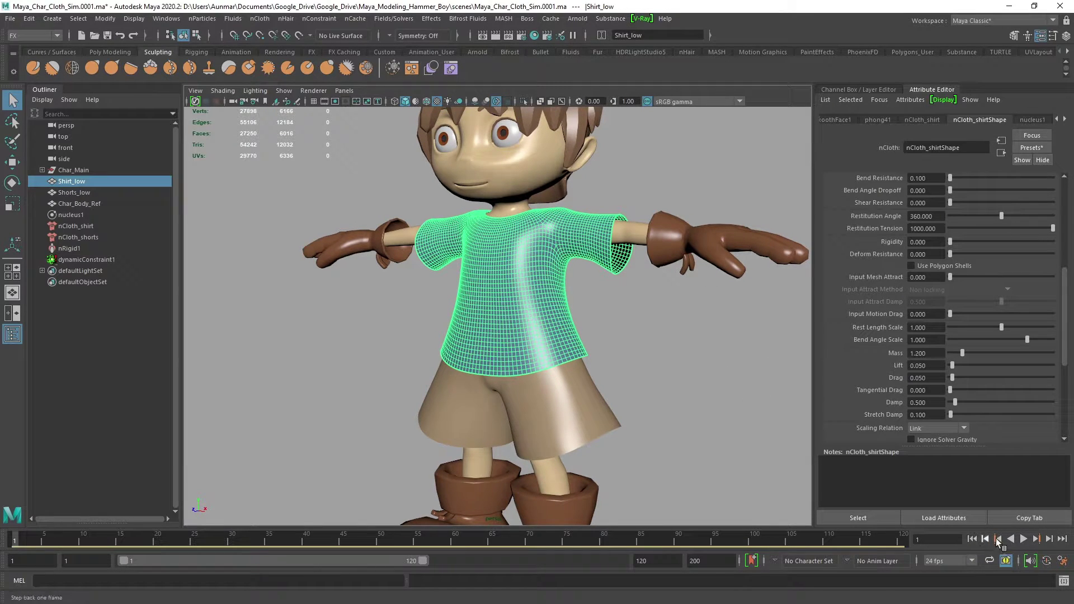
# - Create a new nCache for both nCloth_shirt and nCloth_shorts, replacing the existing cache, and interrupt the calculation around frame 58
pyautogui.scroll(3, 920, 331)
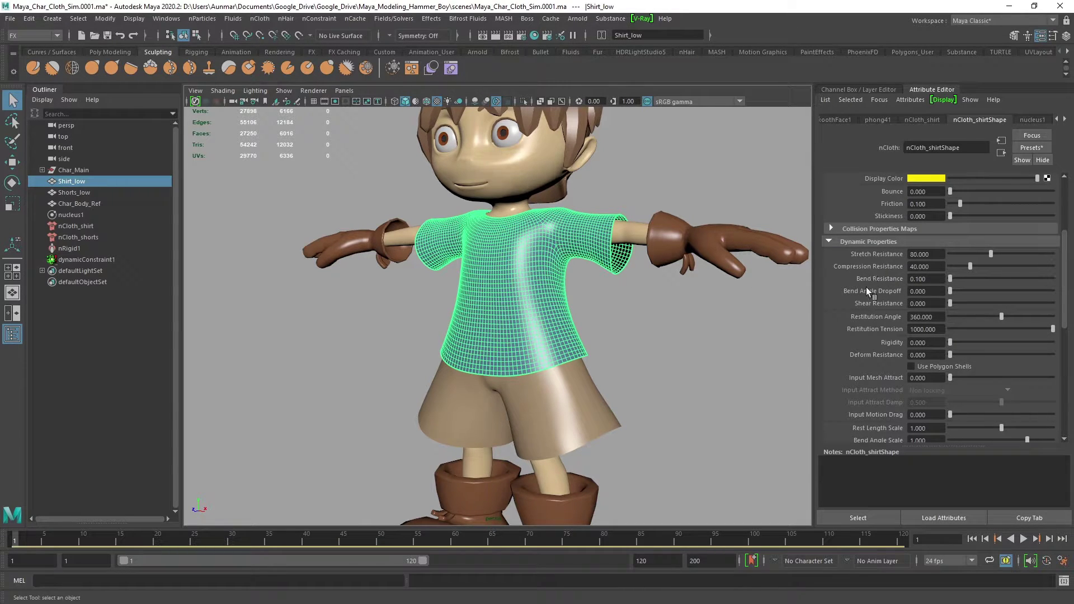
pyautogui.scroll(-2, 854, 305)
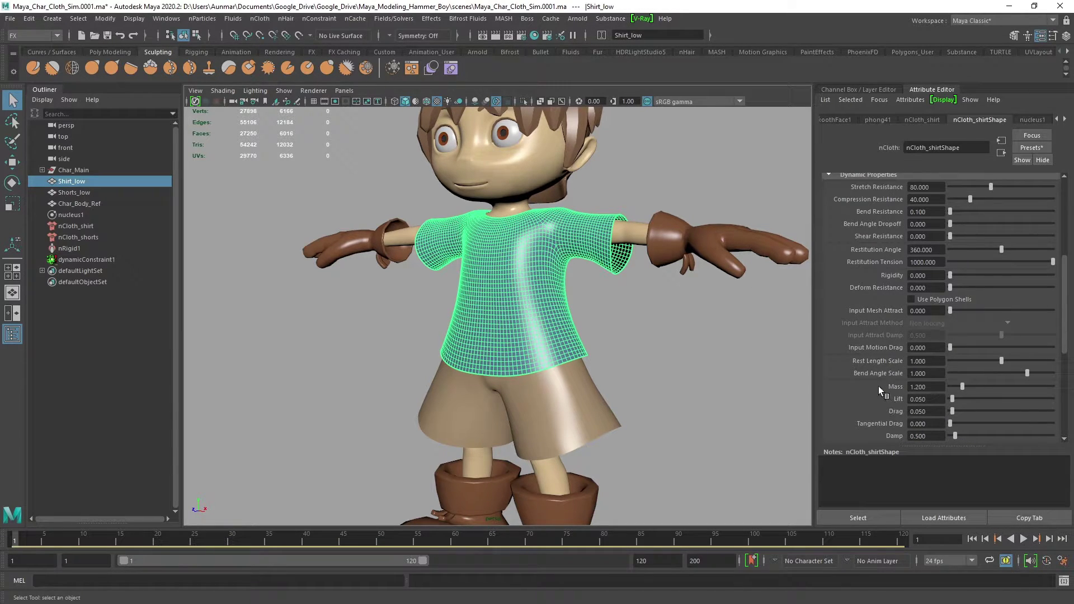
pyautogui.scroll(-1, 887, 435)
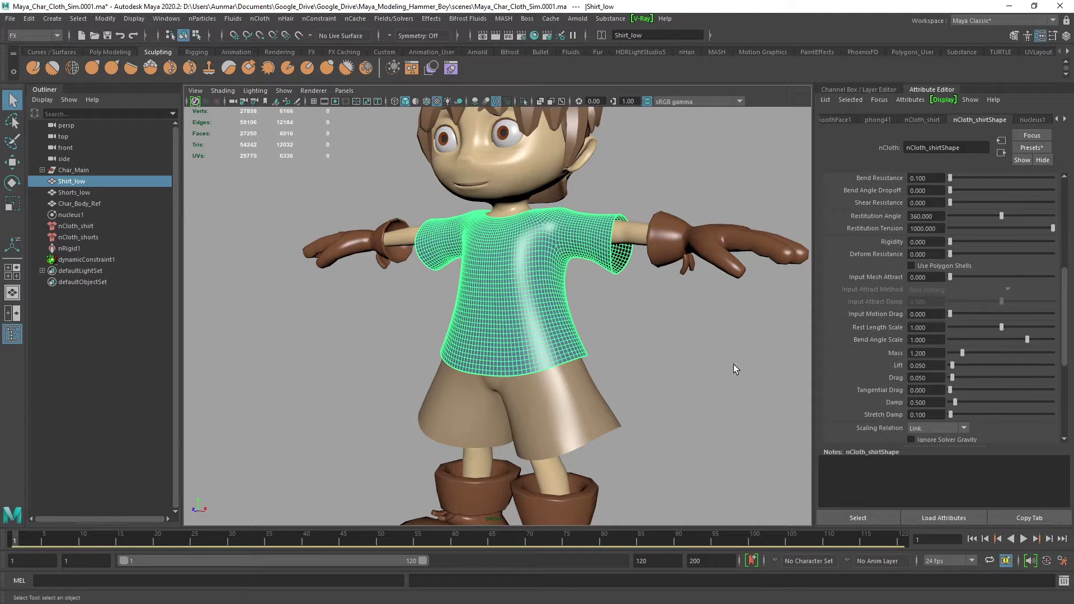
pyautogui.scroll(-5, 542, 297)
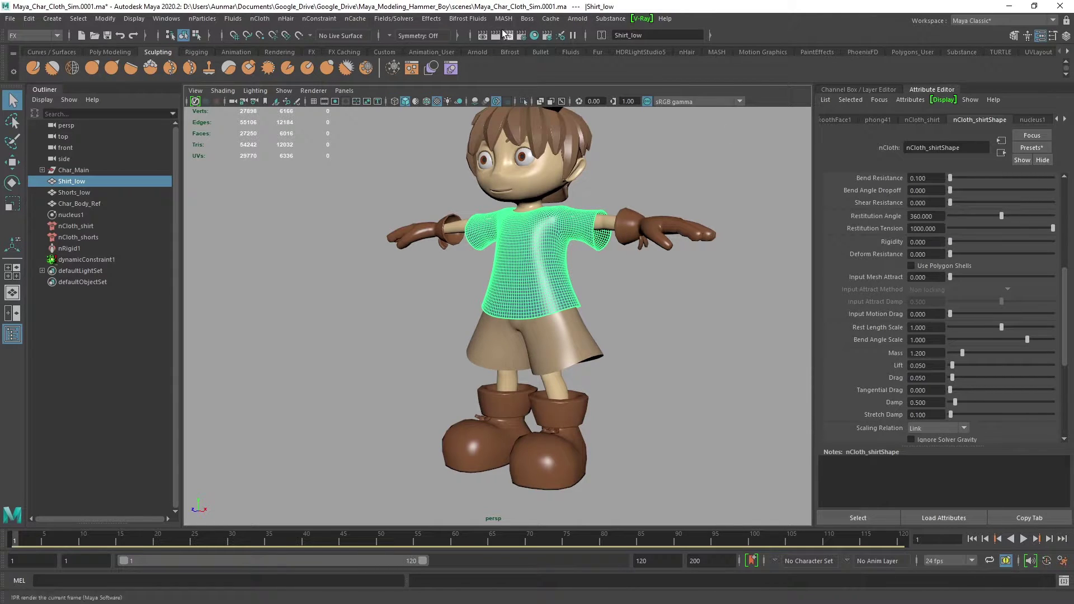
pyautogui.click(351, 20)
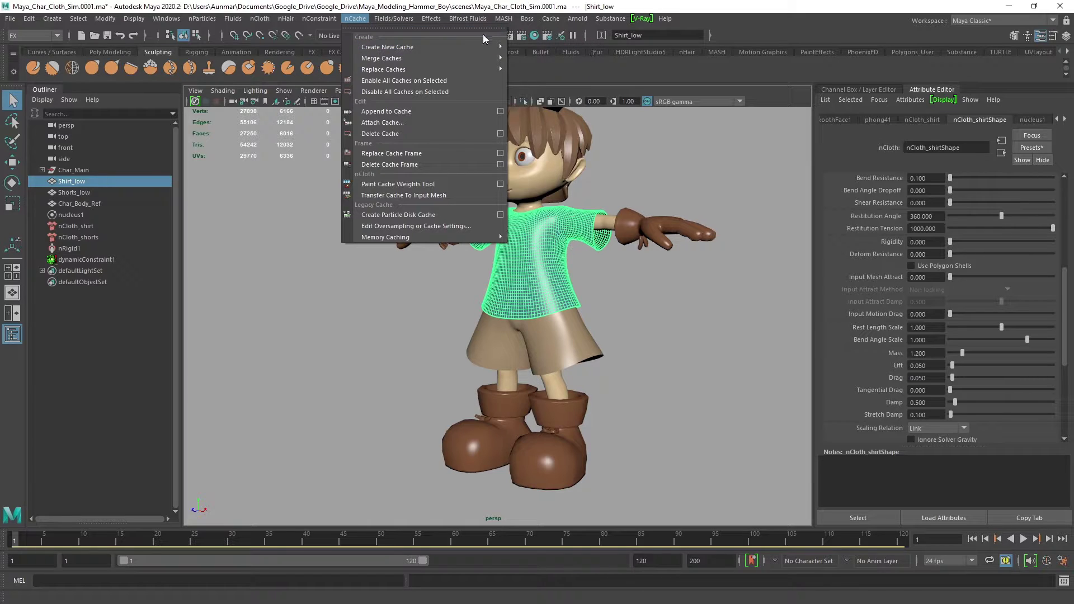
pyautogui.click(588, 47)
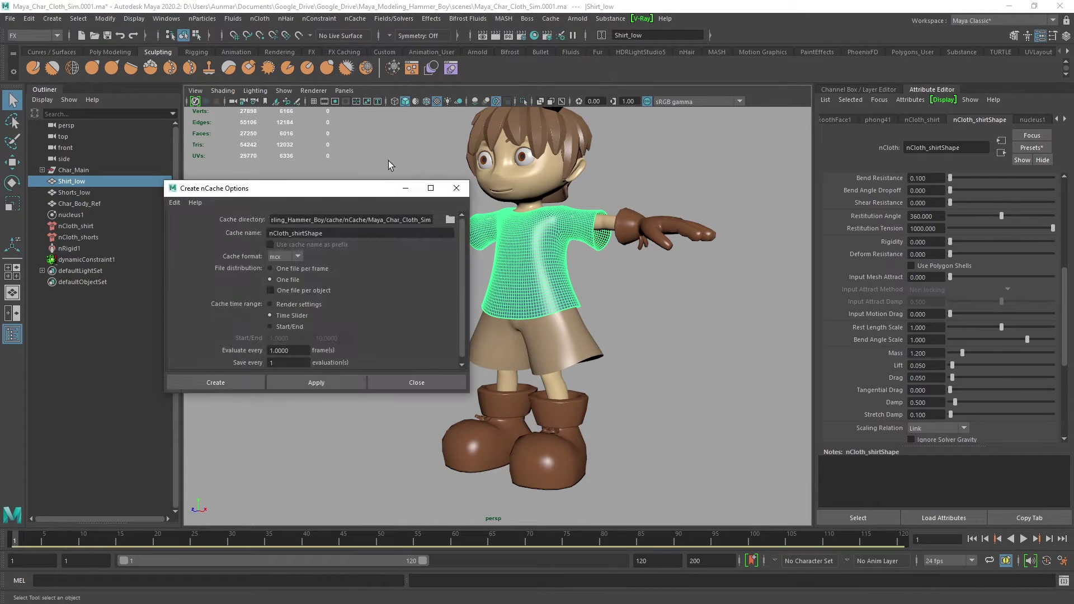
pyautogui.click(80, 226)
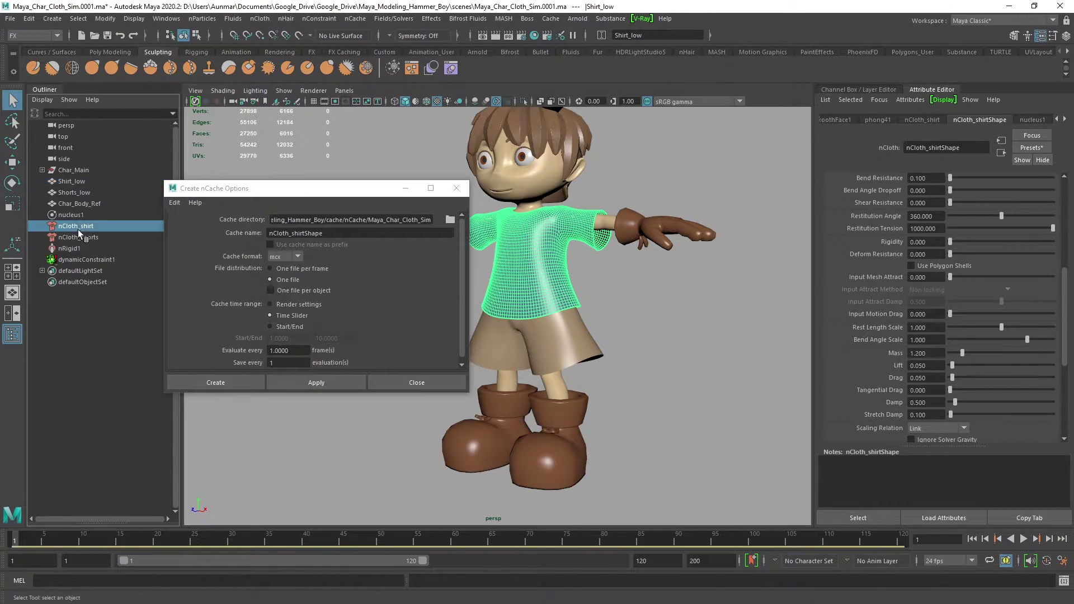
pyautogui.keyDown('shift'); pyautogui.click(100, 237); pyautogui.keyUp('shift')
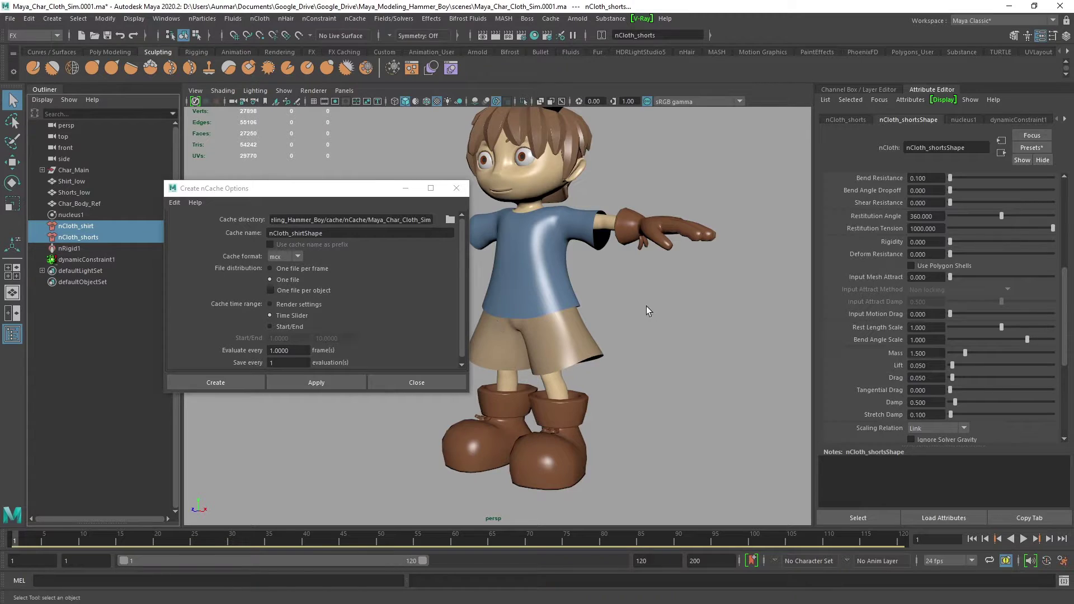
pyautogui.click(304, 382)
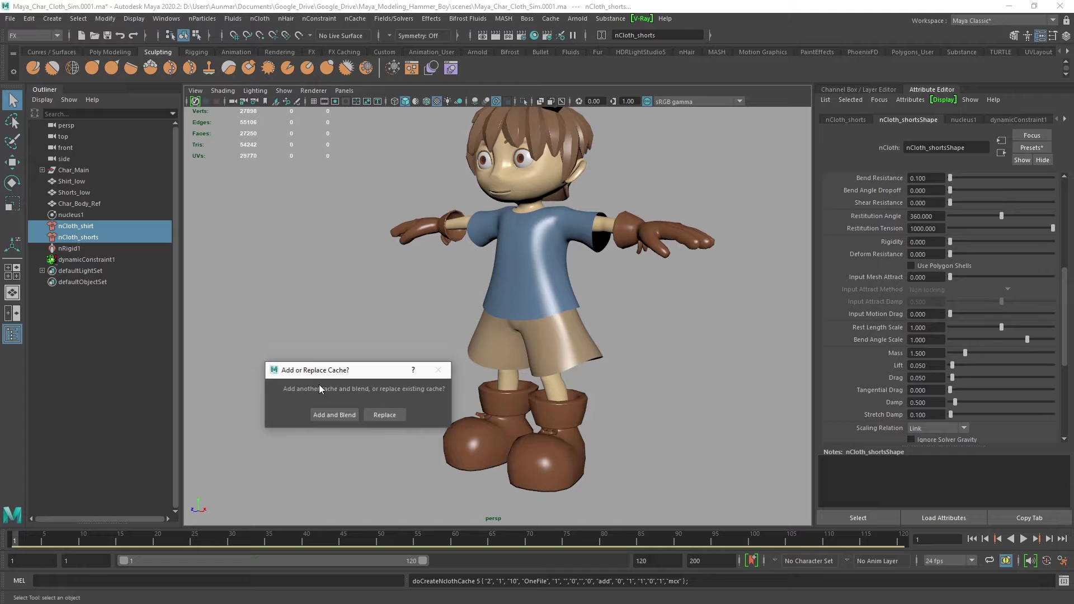
pyautogui.click(385, 415)
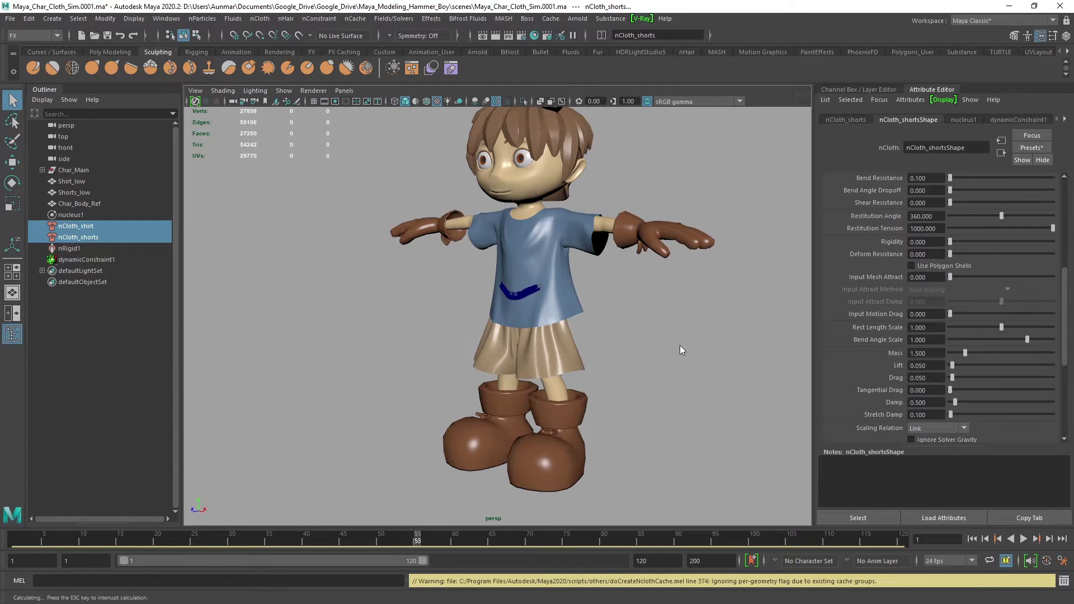
pyautogui.press('Escape')
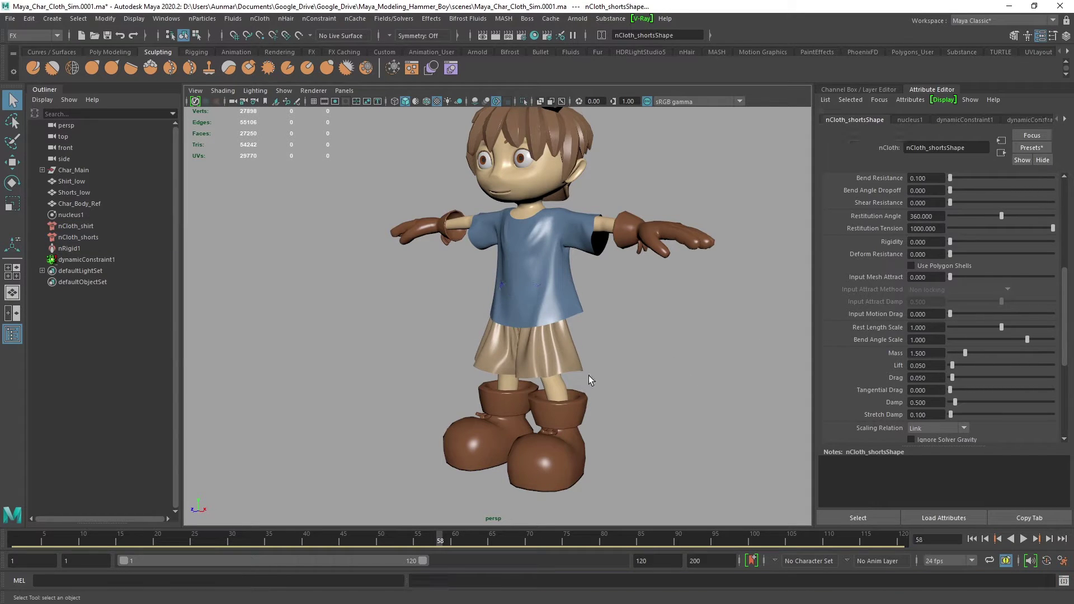
# - Examine the cached drape of the shirt and shorts at frame 58, then rewind to frame 1
pyautogui.moveTo(582, 374)
pyautogui.keyDown('alt'); pyautogui.mouseDown()
pyautogui.moveTo(651, 377)
pyautogui.moveTo(568, 343)
pyautogui.moveTo(436, 365)
pyautogui.moveTo(363, 363)
pyautogui.moveTo(614, 364)
pyautogui.moveTo(580, 369)
pyautogui.mouseUp(); pyautogui.keyUp('alt')
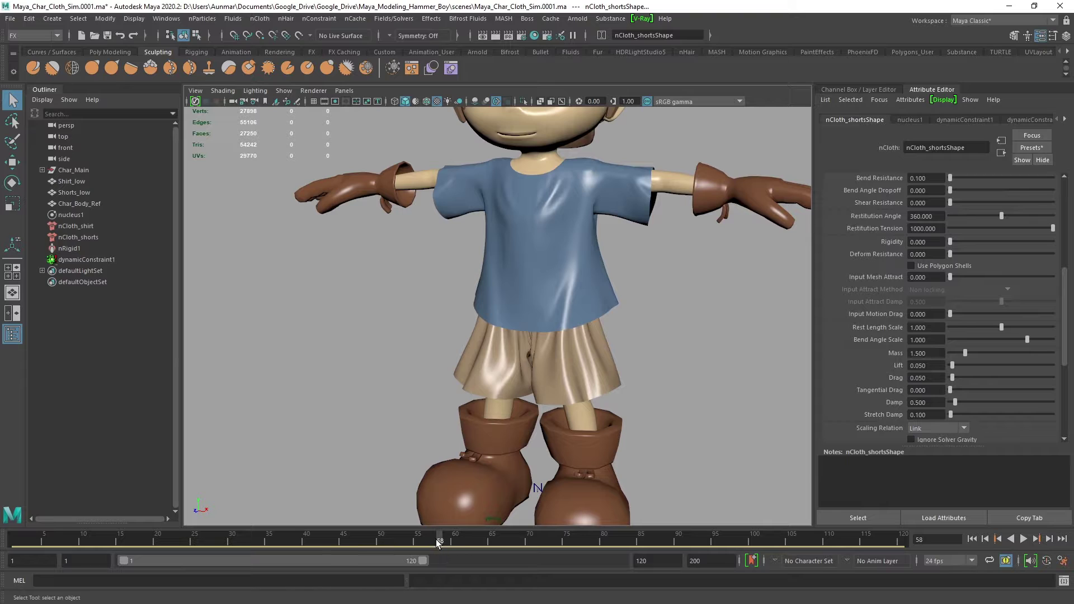
pyautogui.moveTo(442, 540); pyautogui.dragTo(20, 485)
pyautogui.keyDown('alt'); pyautogui.moveTo(532, 376); pyautogui.dragTo(505, 317, button='right'); pyautogui.keyUp('alt')
pyautogui.keyDown('alt'); pyautogui.moveTo(505, 317); pyautogui.dragTo(562, 336); pyautogui.keyUp('alt')
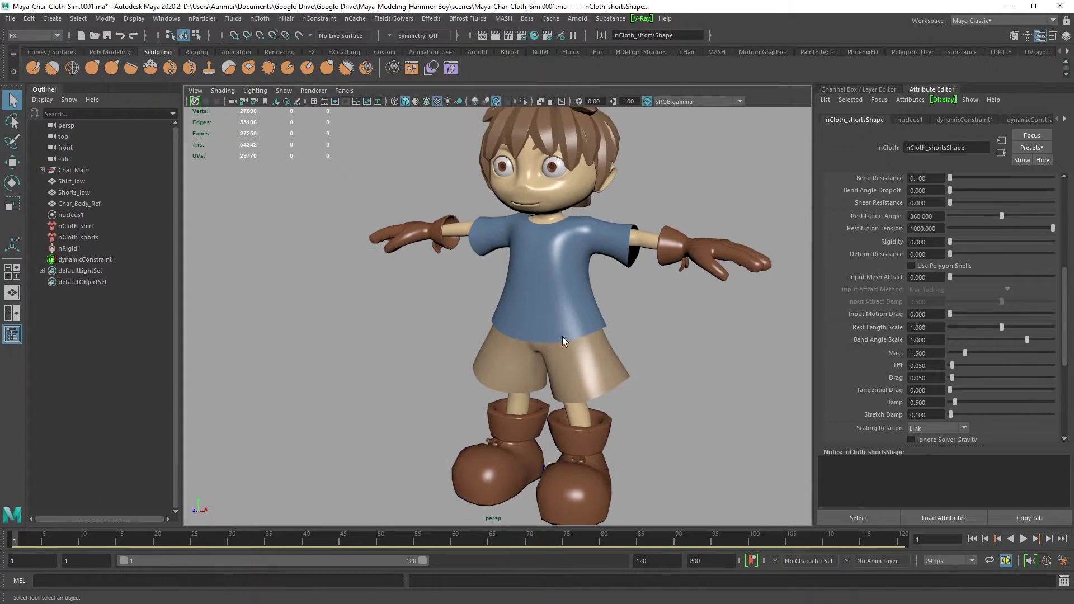
pyautogui.keyDown('alt'); pyautogui.moveTo(563, 337); pyautogui.dragTo(596, 363, button='right'); pyautogui.keyUp('alt')
# - Compare the Stretch Resistance and Compression Resistance settings of the shorts and the shirt
pyautogui.scroll(3, 917, 274)
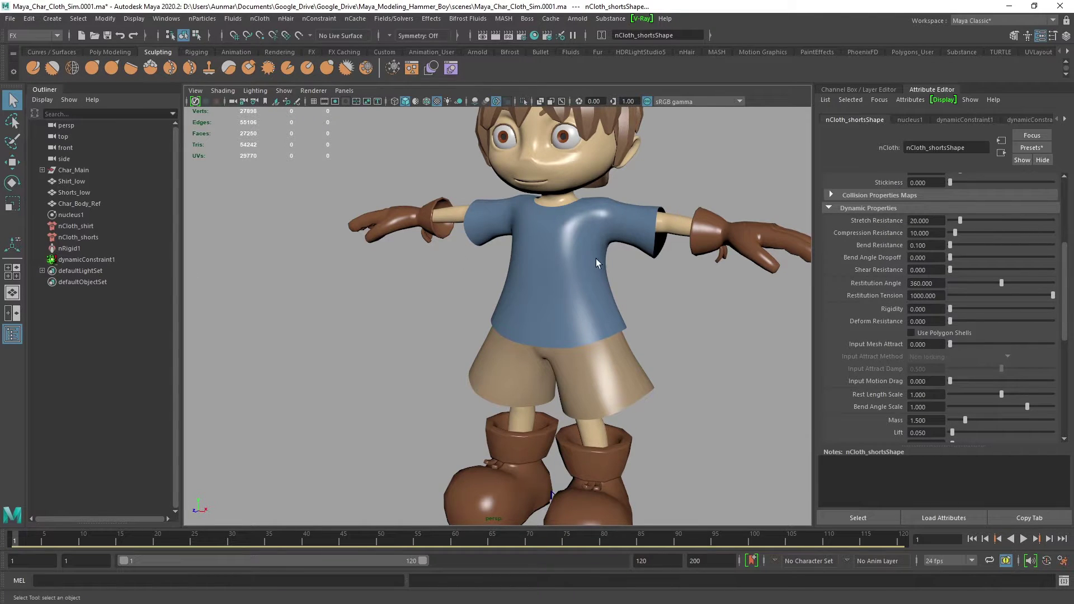
pyautogui.click(596, 325)
pyautogui.click(615, 390)
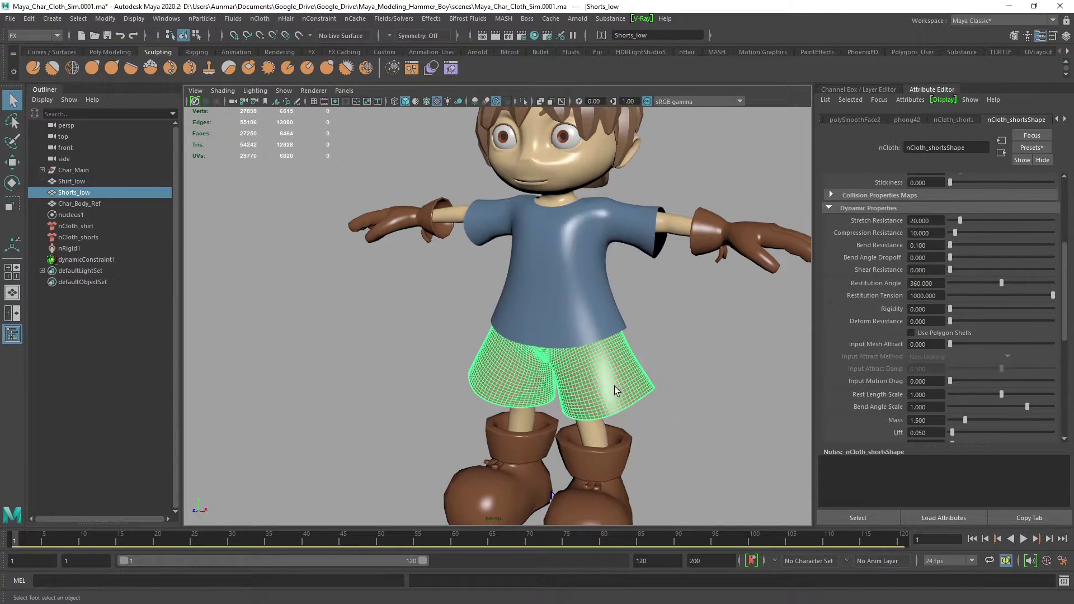
pyautogui.click(629, 317)
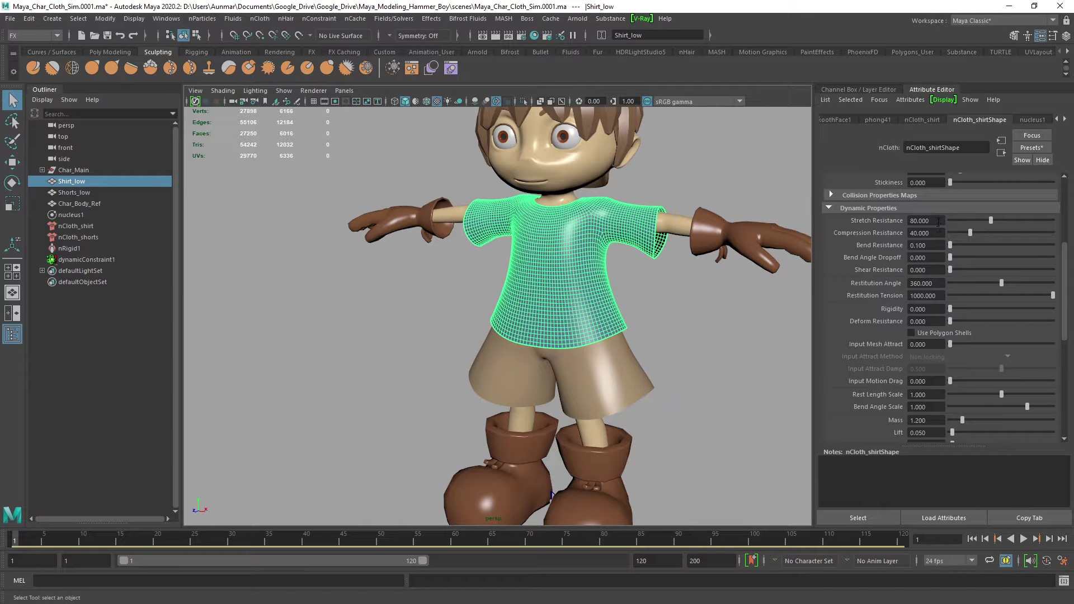
pyautogui.moveTo(939, 222); pyautogui.dragTo(823, 214)
# - Play the cached cloth simulation up to frame 32, inspect it with nothing selected, and return to frame 1
pyautogui.moveTo(19, 543); pyautogui.dragTo(106, 542)
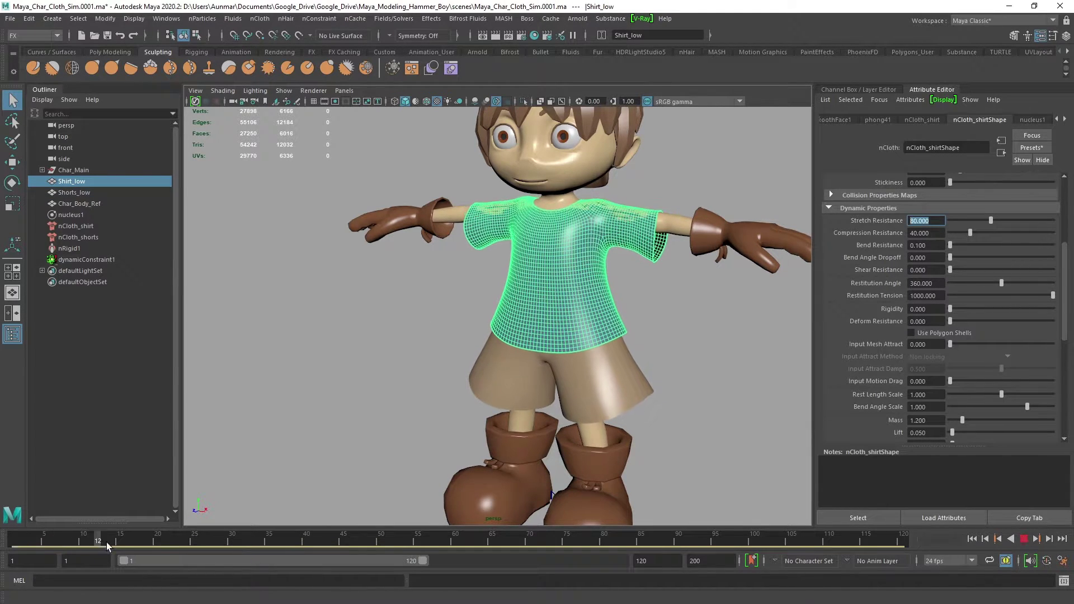
pyautogui.press('Escape')
pyautogui.click(351, 334)
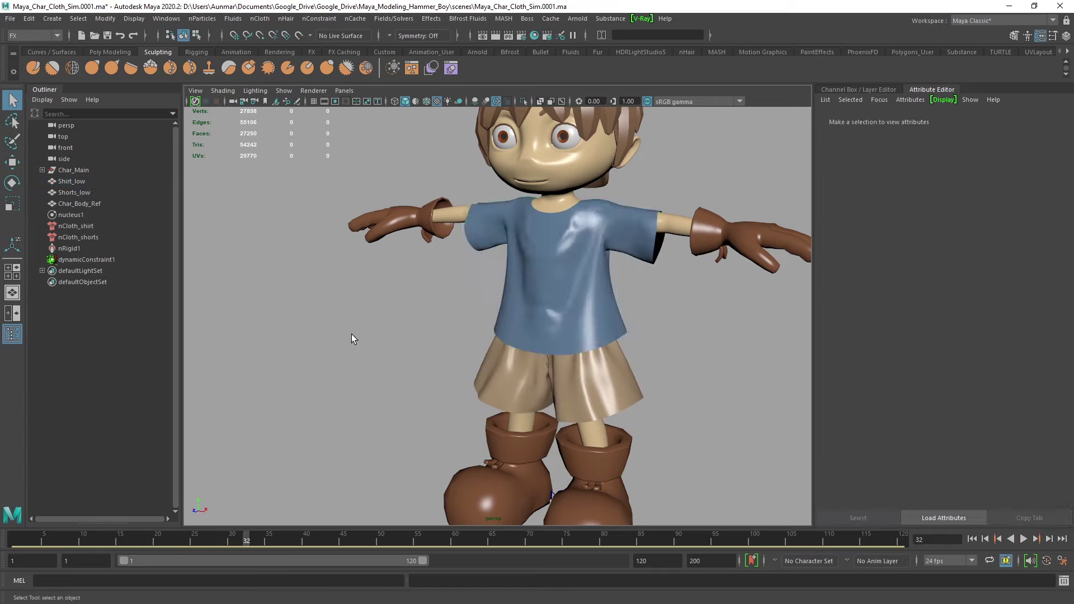
pyautogui.moveTo(436, 362)
pyautogui.keyDown('alt'); pyautogui.mouseDown()
pyautogui.moveTo(425, 362)
pyautogui.moveTo(436, 362)
pyautogui.mouseUp(); pyautogui.keyUp('alt')
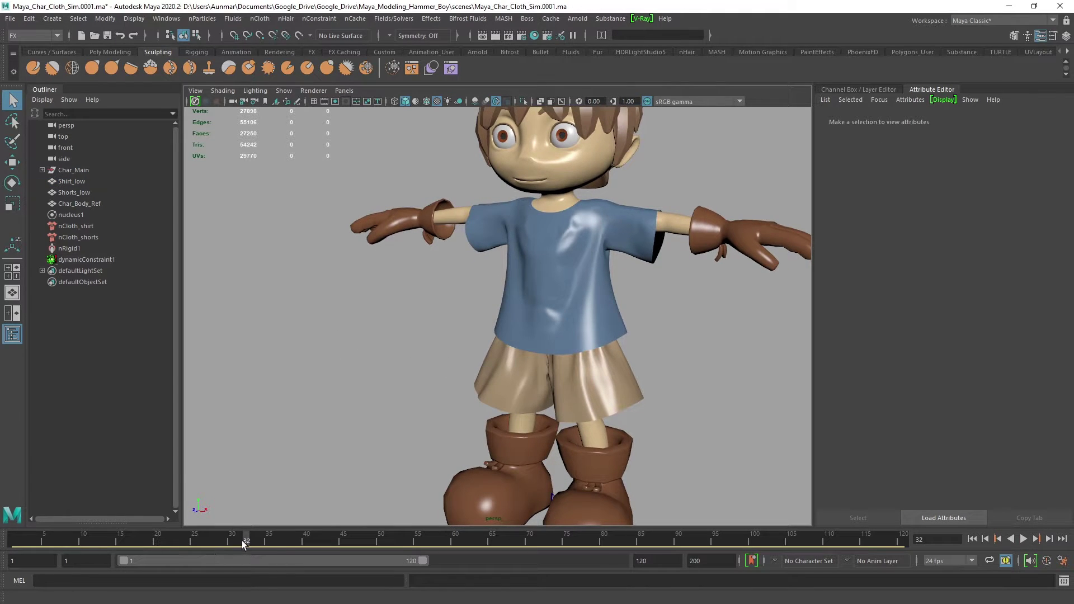
pyautogui.moveTo(242, 542); pyautogui.dragTo(4, 522)
# - Set the nCloth_shirt node's Stretch Resistance to 160 and Compression Resistance to 80
pyautogui.click(77, 226)
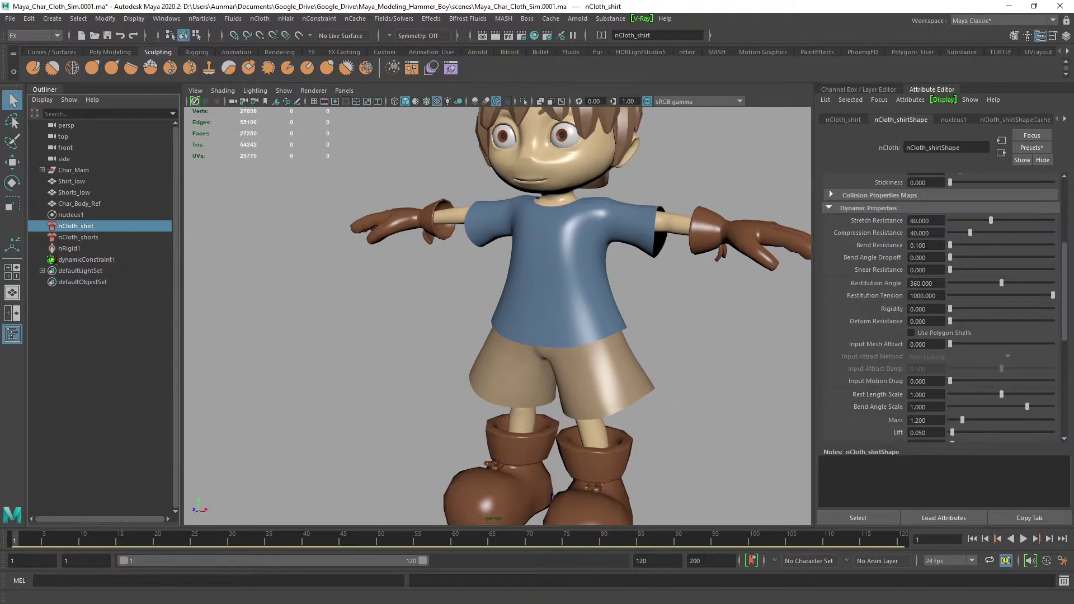
pyautogui.click(933, 221)
pyautogui.write('160')
pyautogui.press('Tab')
pyautogui.write('80')
pyautogui.press('Return')
# - Set the nCloth_shorts node's Stretch Resistance to 160 and Compression Resistance to 100
pyautogui.click(112, 238)
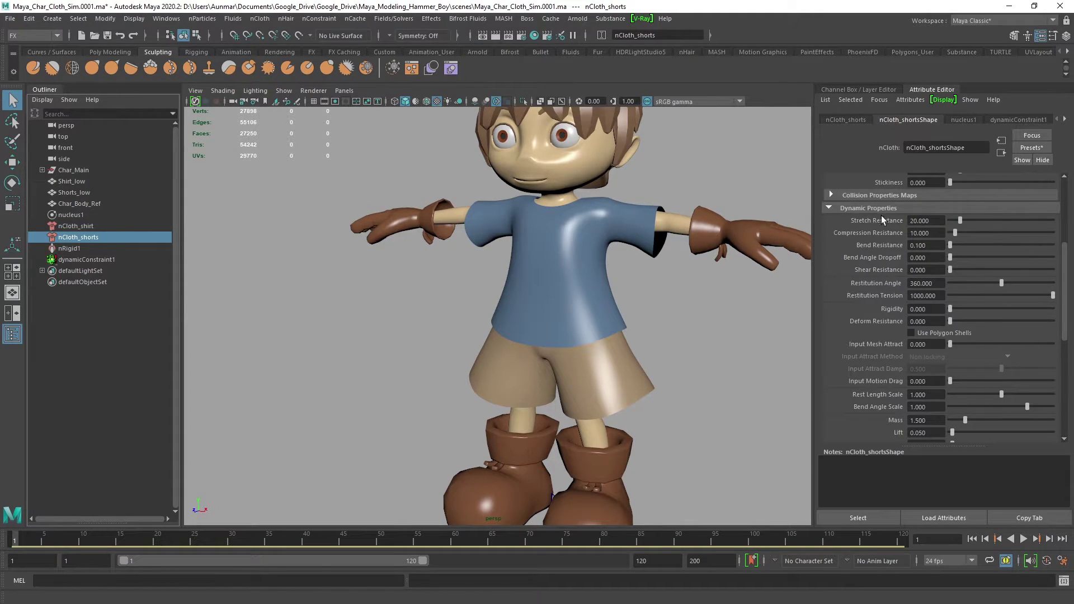
pyautogui.moveTo(944, 221); pyautogui.dragTo(837, 227)
pyautogui.write('160')
pyautogui.press('Tab')
pyautogui.write('100')
pyautogui.press('Return')
pyautogui.scroll(-2, 894, 390)
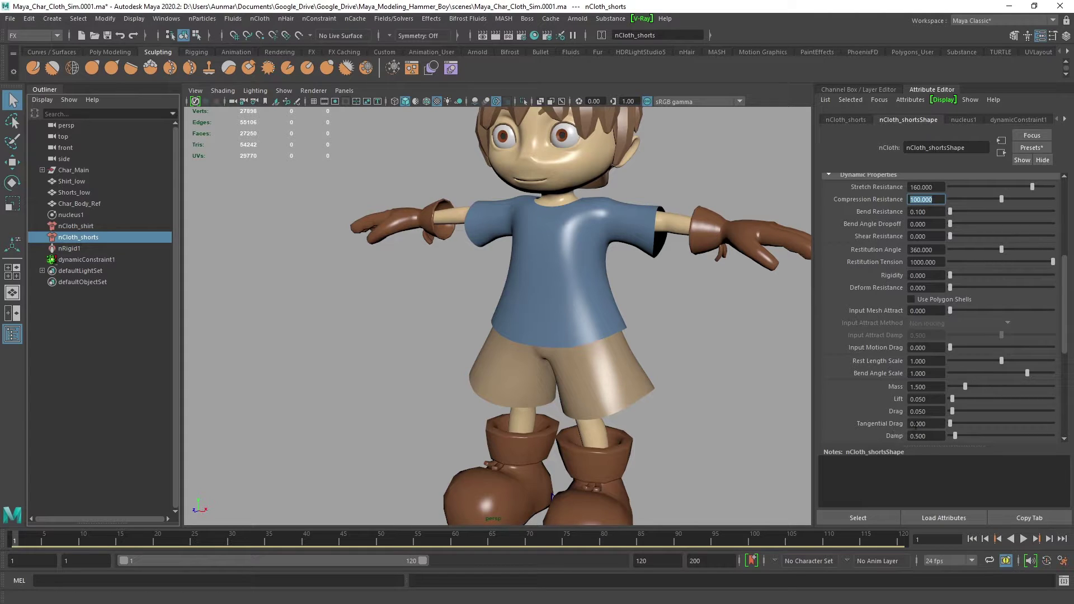
# - Create a new one-file nCache for the shirt and shorts meshes, replacing the attached cache and auto-renaming the cache file
pyautogui.keyDown('alt'); pyautogui.moveTo(526, 336); pyautogui.dragTo(530, 303); pyautogui.keyUp('alt')
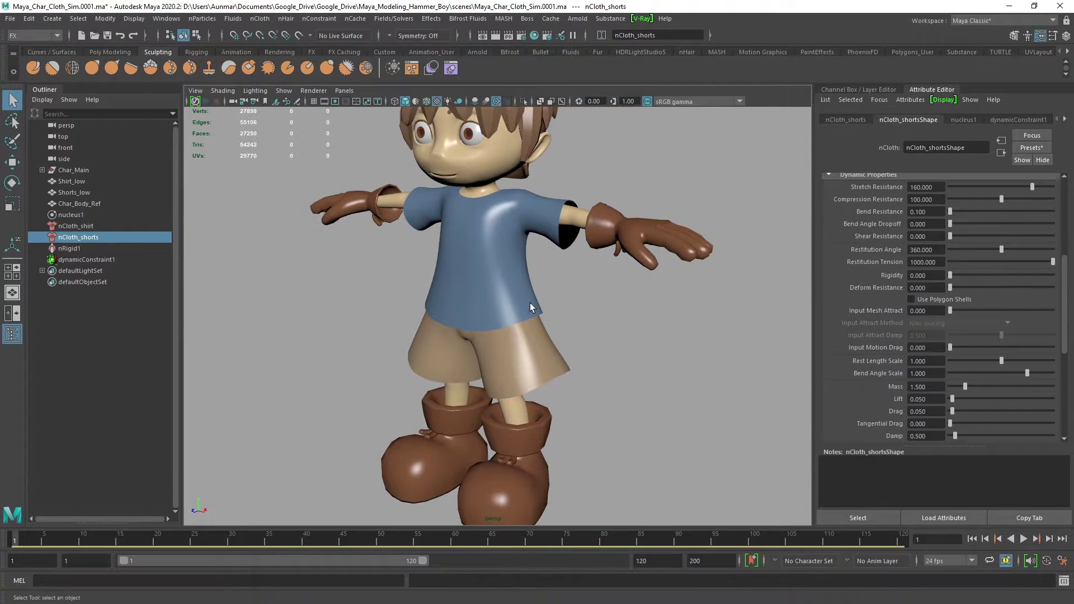
pyautogui.click(530, 303)
pyautogui.keyDown('shift'); pyautogui.click(522, 353); pyautogui.keyUp('shift')
pyautogui.click(348, 20)
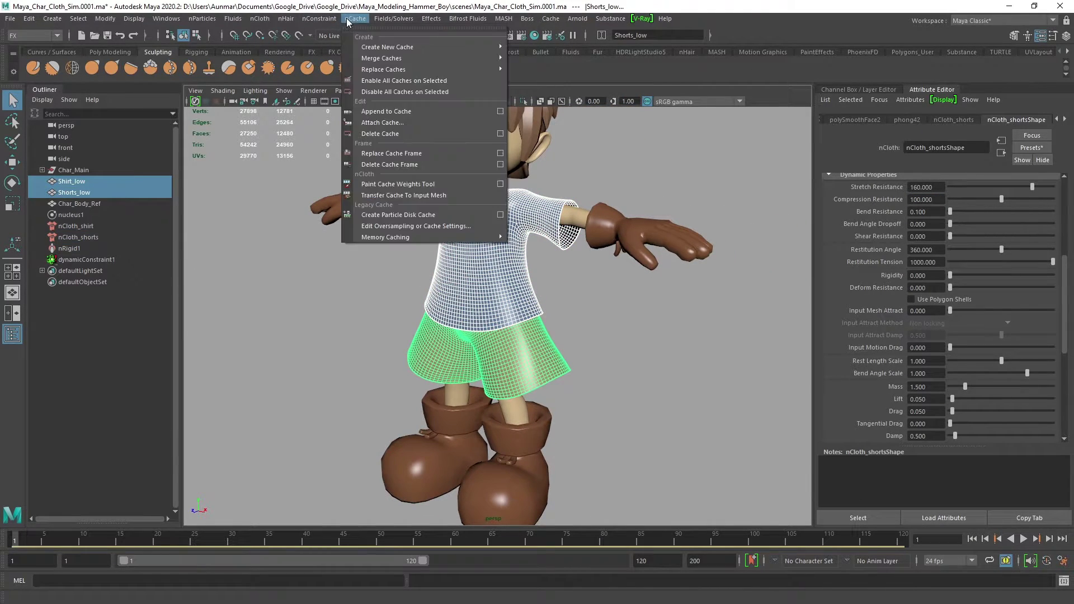
pyautogui.moveTo(475, 47)
pyautogui.click(585, 48)
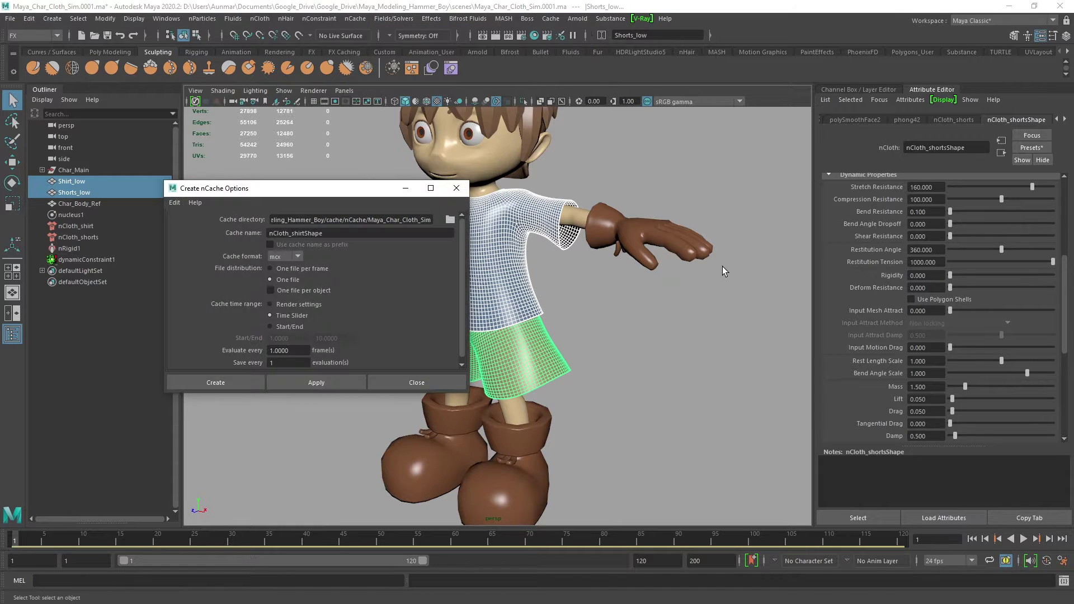
pyautogui.click(300, 383)
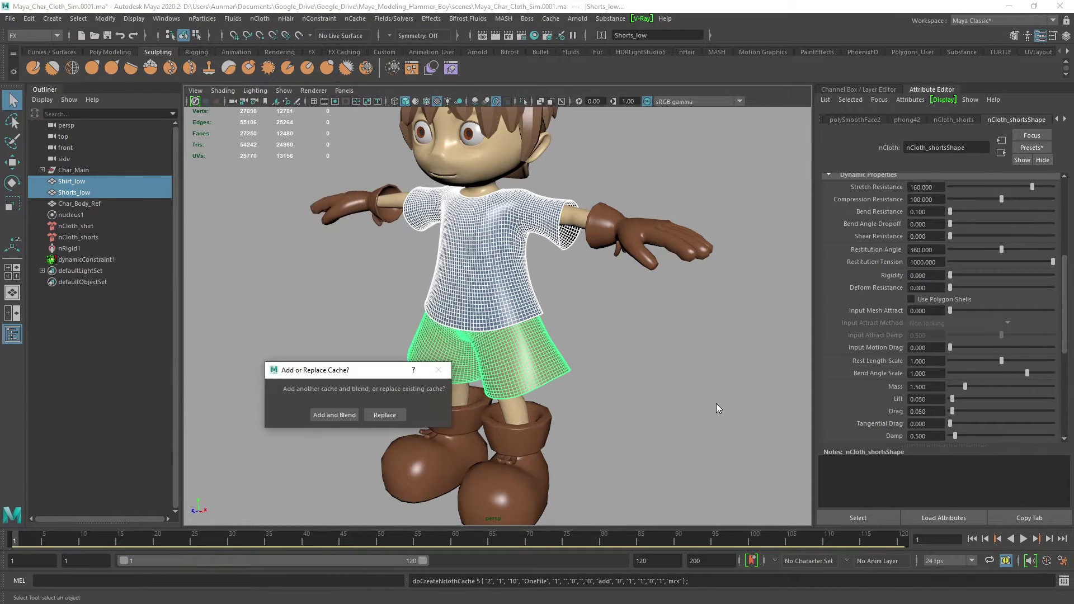
pyautogui.click(386, 416)
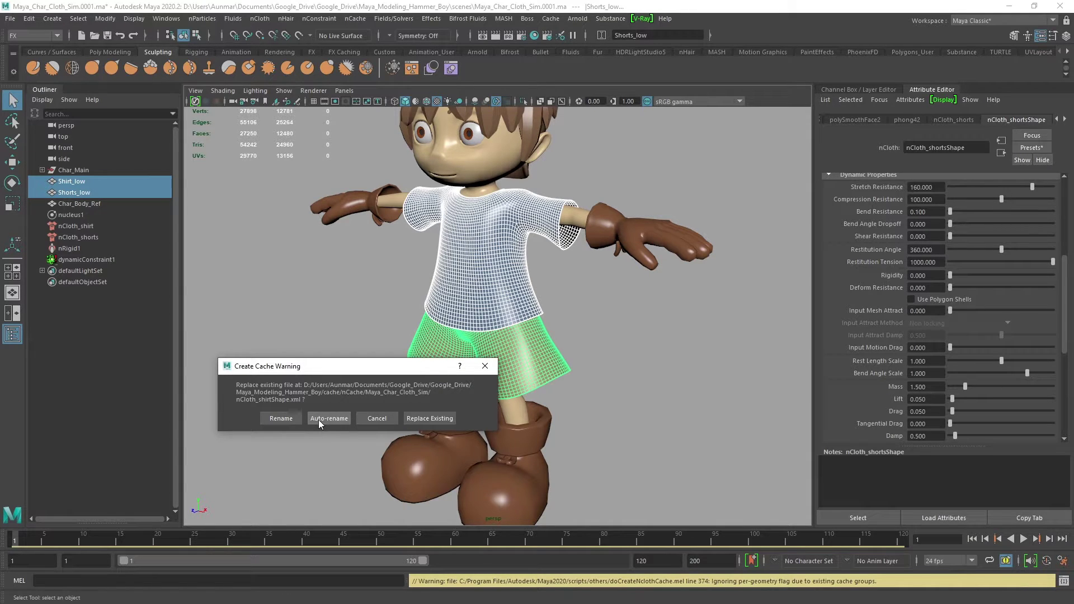
pyautogui.click(279, 419)
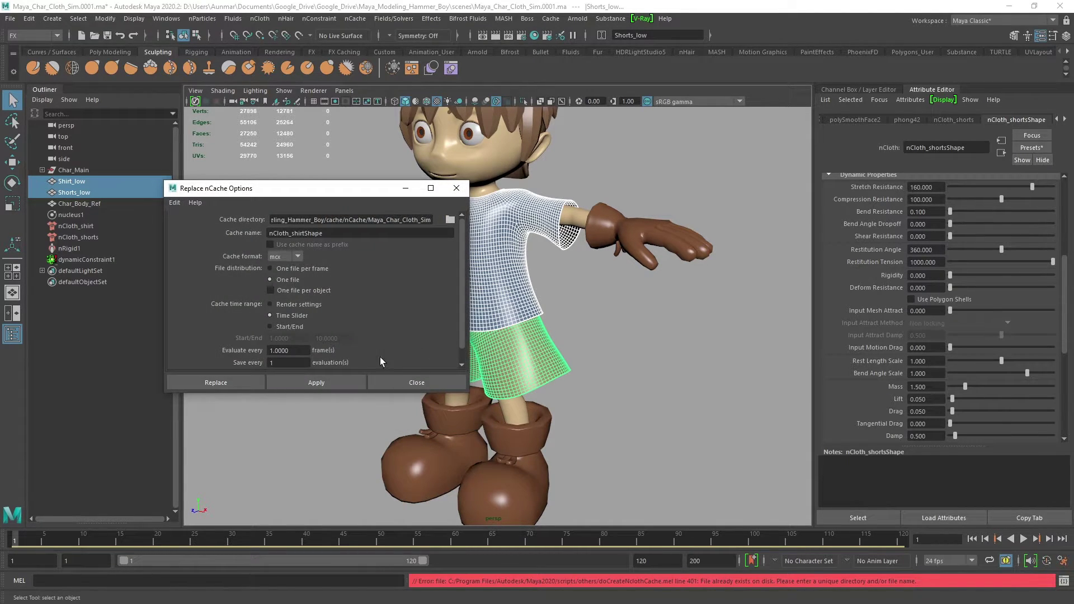
pyautogui.click(312, 381)
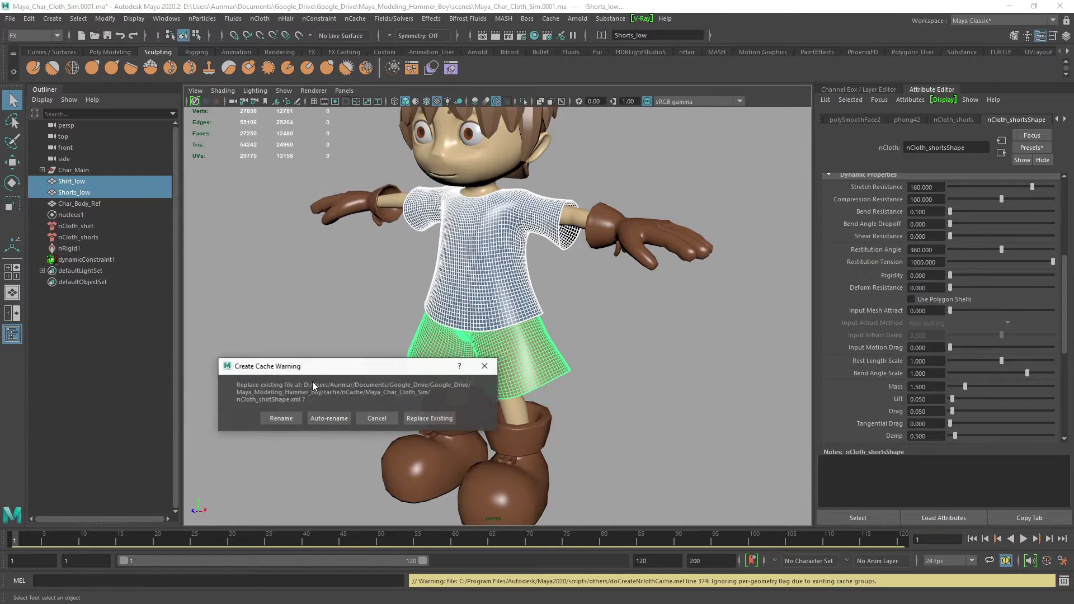
pyautogui.click(326, 414)
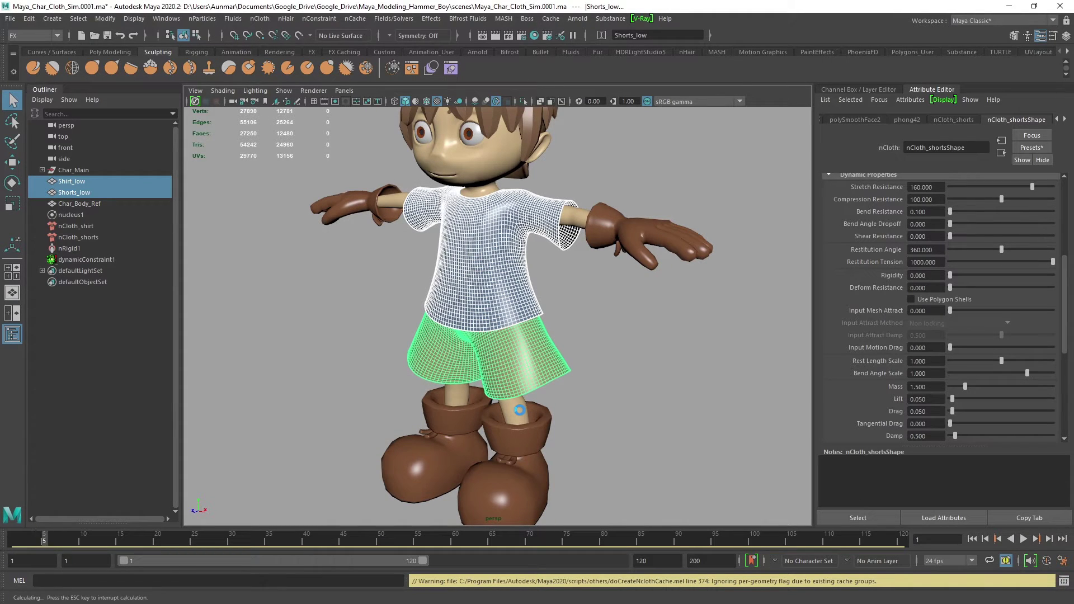
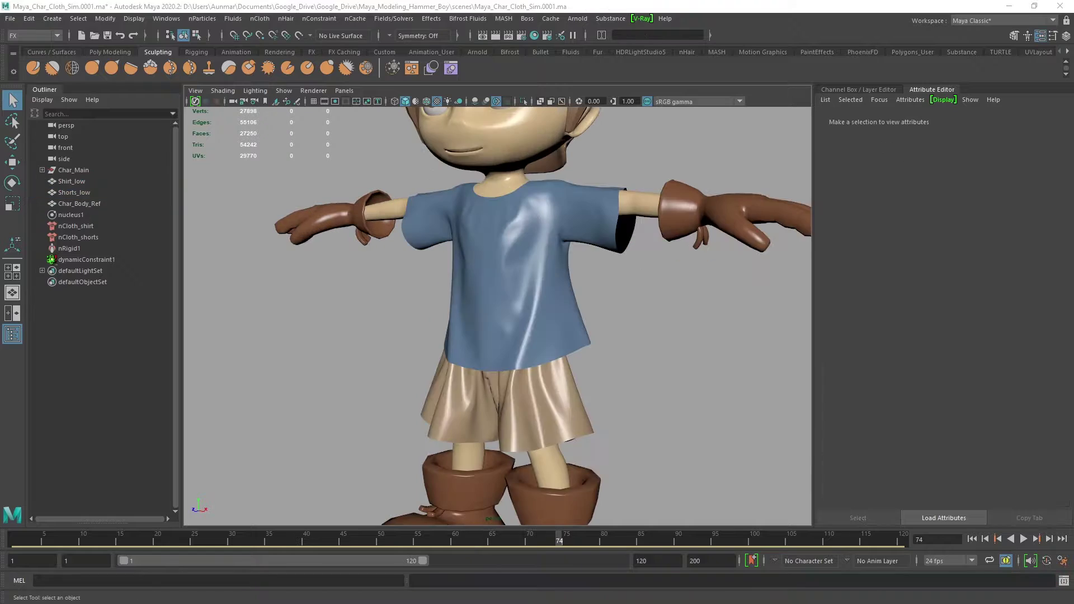
# - Examine the new cached drape from the side at frame 74, then rewind to frame 1 and select the shorts mesh
pyautogui.keyDown('alt'); pyautogui.moveTo(754, 331); pyautogui.dragTo(623, 523); pyautogui.keyUp('alt')
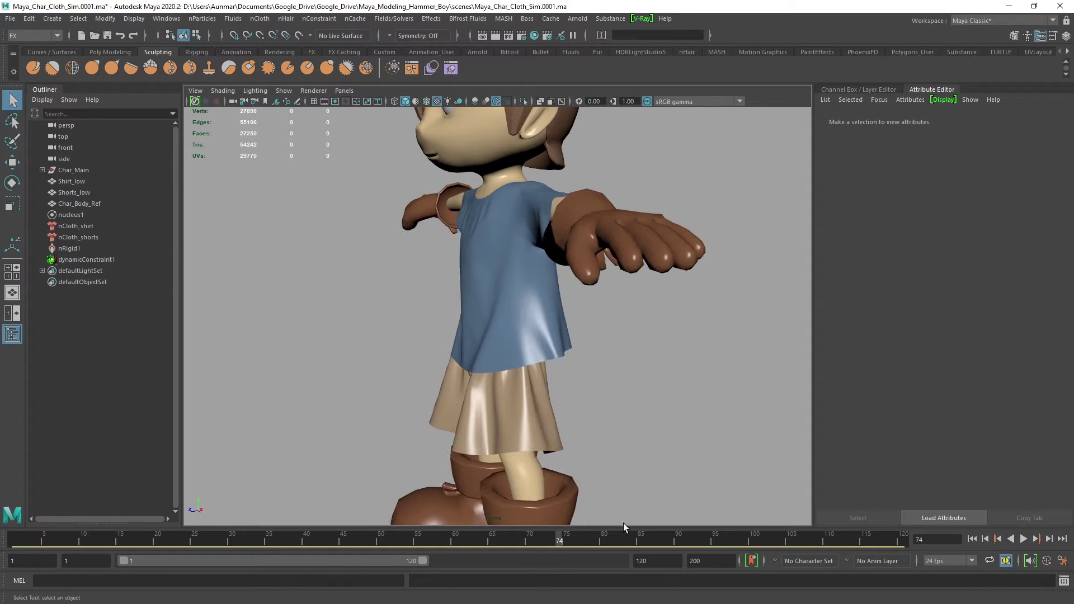
pyautogui.moveTo(565, 541); pyautogui.dragTo(8, 499)
pyautogui.keyDown('alt'); pyautogui.moveTo(447, 431); pyautogui.dragTo(585, 332); pyautogui.keyUp('alt')
pyautogui.click(587, 398)
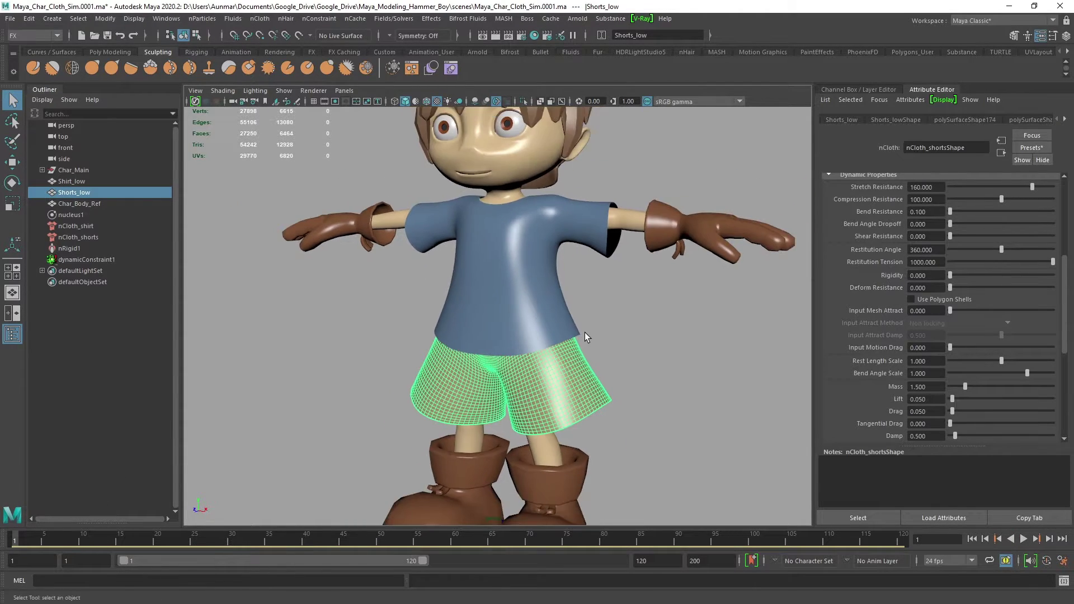
pyautogui.keyDown('alt'); pyautogui.moveTo(241, 288); pyautogui.dragTo(228, 290); pyautogui.keyUp('alt')
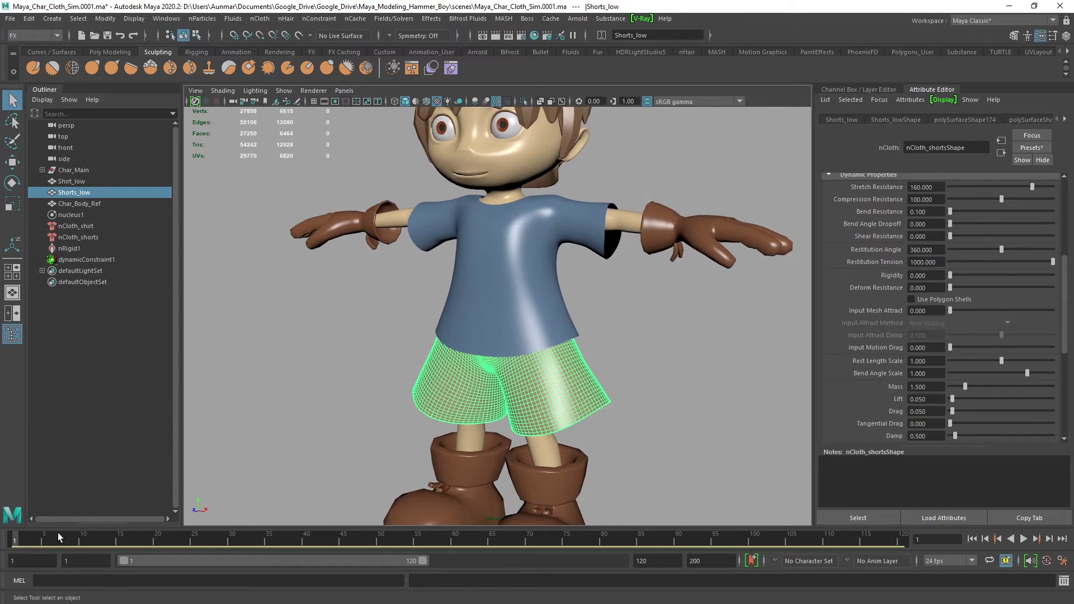
# - Set the nCloth_shirt node's Input Mesh Attract to 0.05
pyautogui.moveTo(72, 225); pyautogui.dragTo(89, 237)
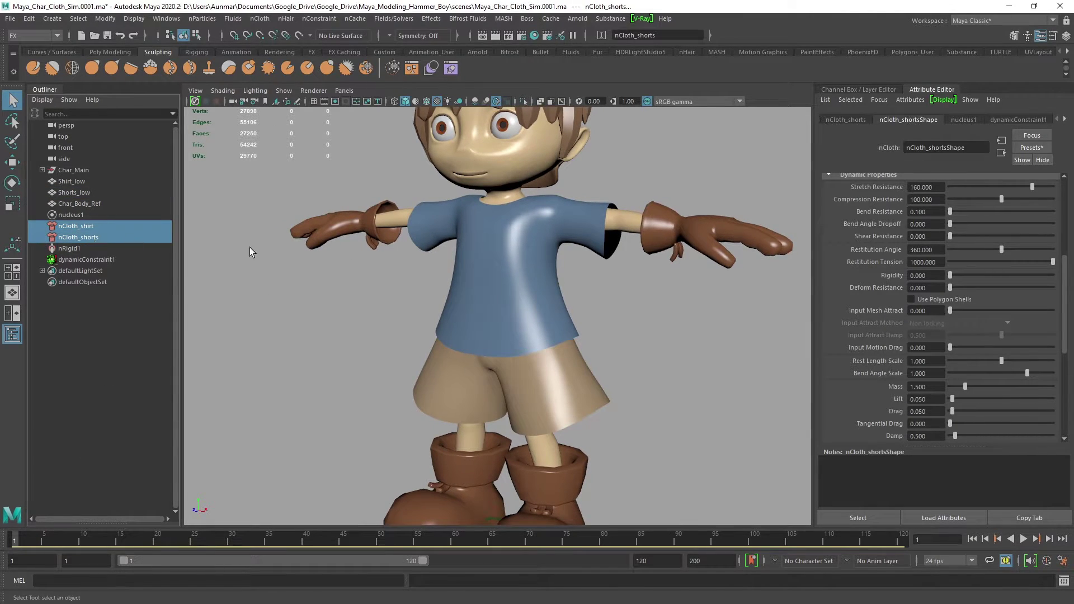
pyautogui.click(81, 229)
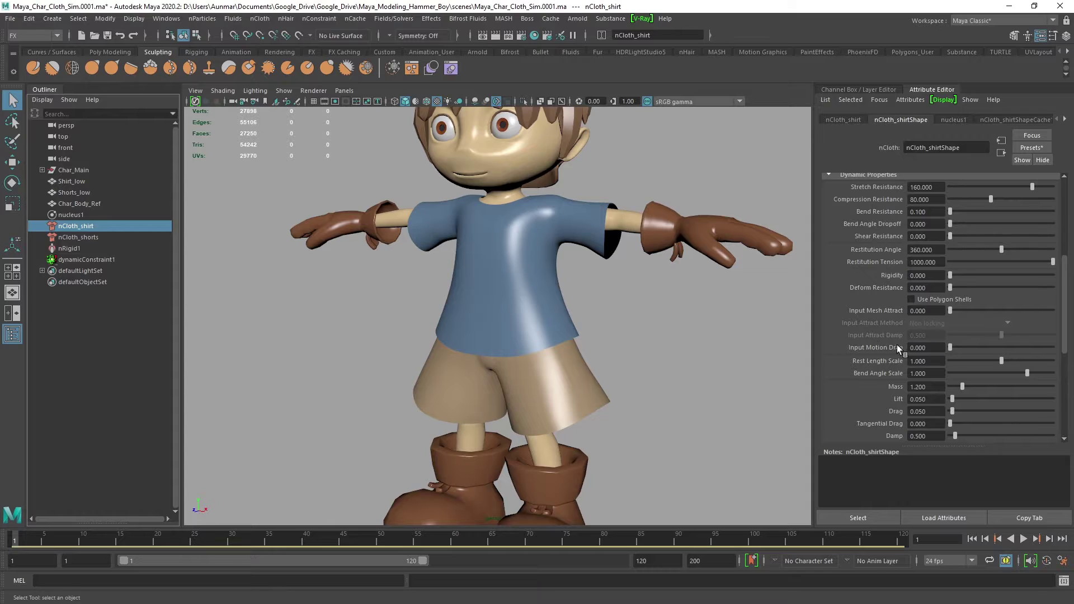
pyautogui.click(939, 312)
pyautogui.write('0.05')
pyautogui.press('Return')
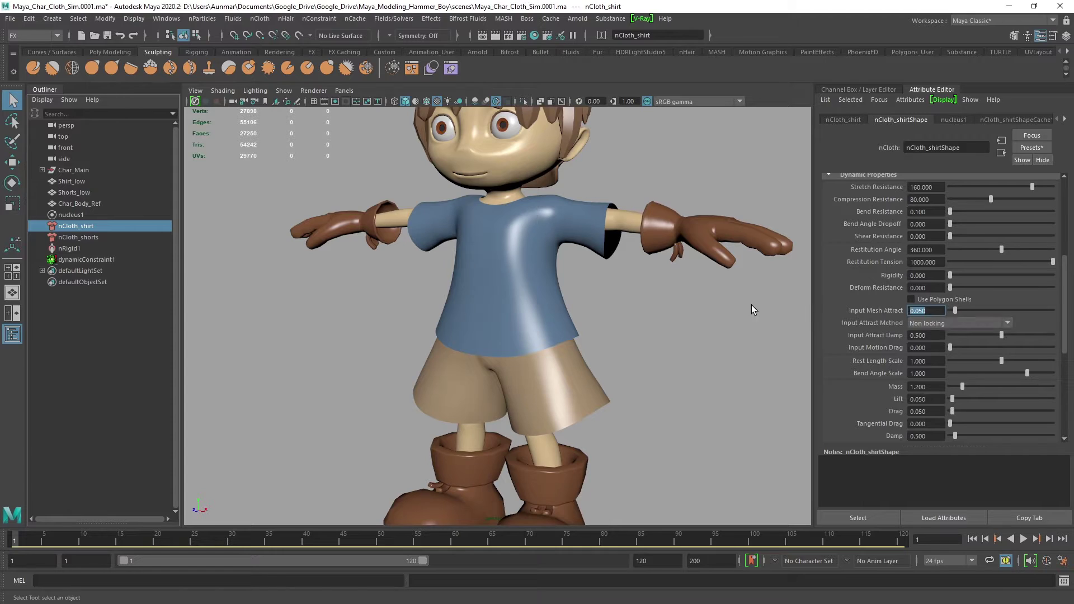
# - Set the nCloth_shorts node's Input Mesh Attract to 0.05
pyautogui.click(78, 237)
pyautogui.click(927, 311)
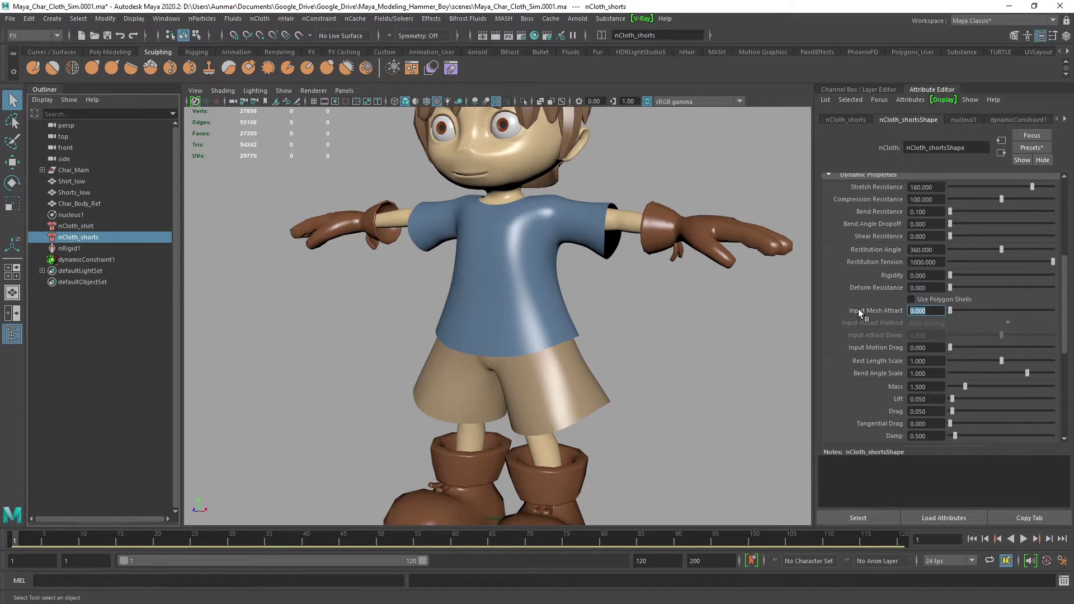
pyautogui.write('0.05')
pyautogui.press('Return')
# - Recache the shirt and shorts together over the time slider range with the new Input Mesh Attract, replacing the attached cache with an auto-renamed file
pyautogui.keyDown('alt'); pyautogui.moveTo(640, 320); pyautogui.dragTo(582, 314, button='right'); pyautogui.keyUp('alt')
pyautogui.click(471, 284)
pyautogui.keyDown('shift'); pyautogui.click(547, 377); pyautogui.keyUp('shift')
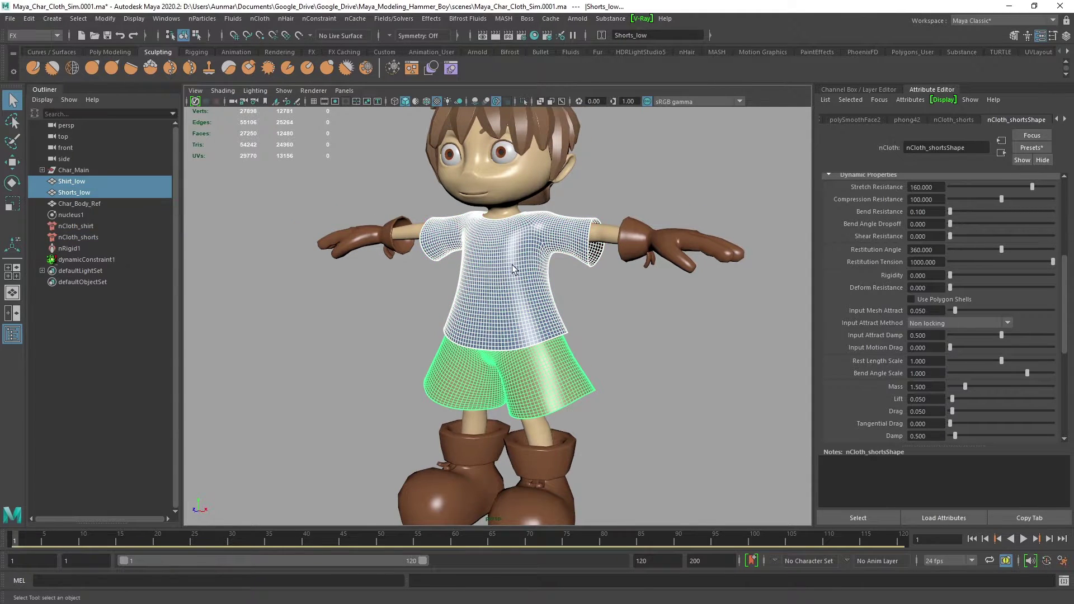
pyautogui.click(356, 18)
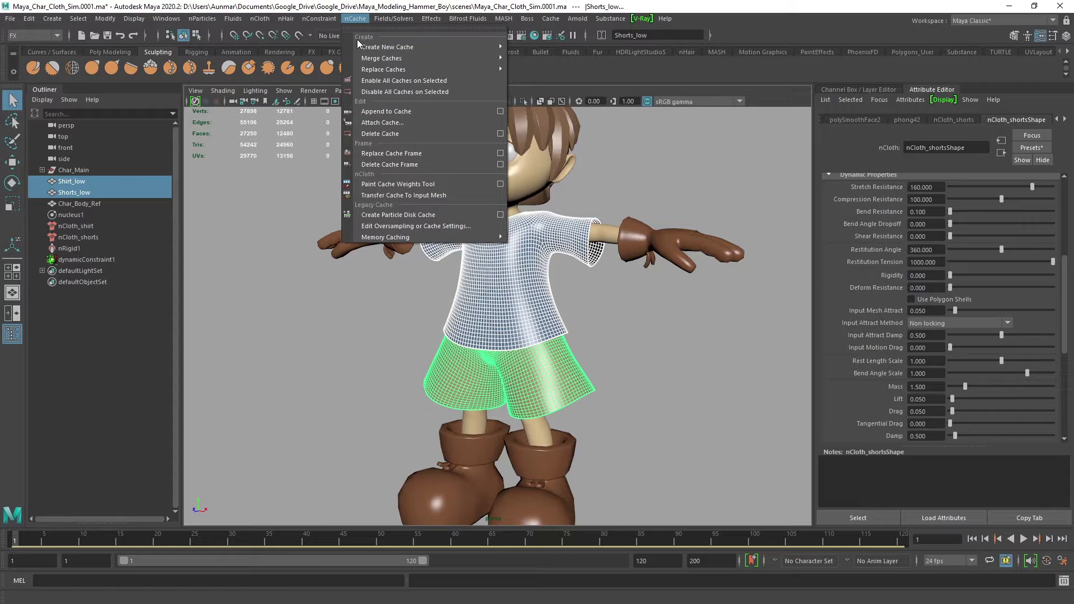
pyautogui.moveTo(386, 47)
pyautogui.click(585, 47)
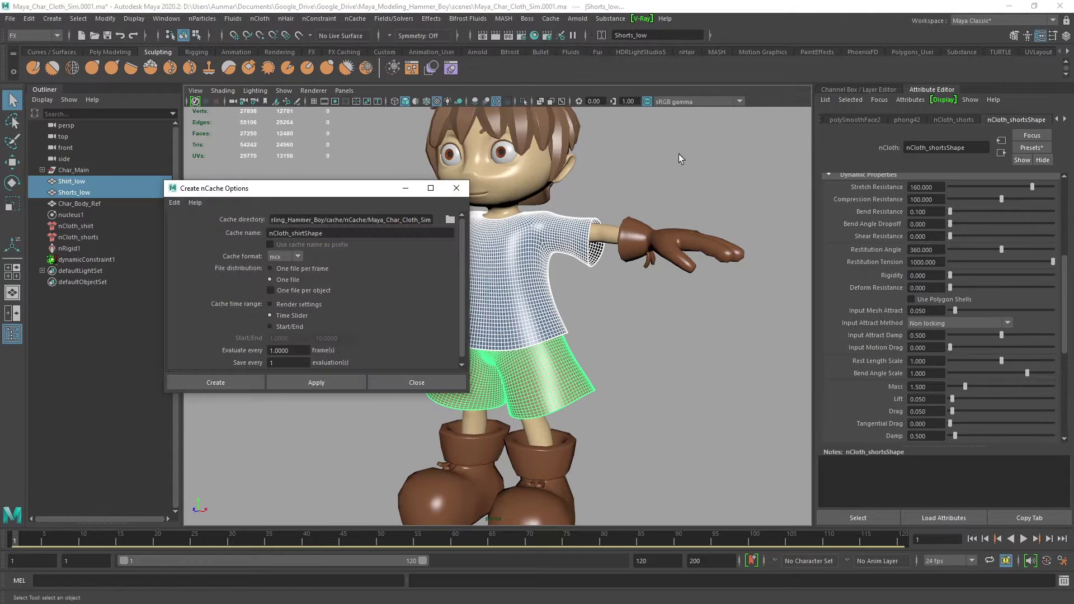
pyautogui.moveTo(306, 194); pyautogui.dragTo(291, 234)
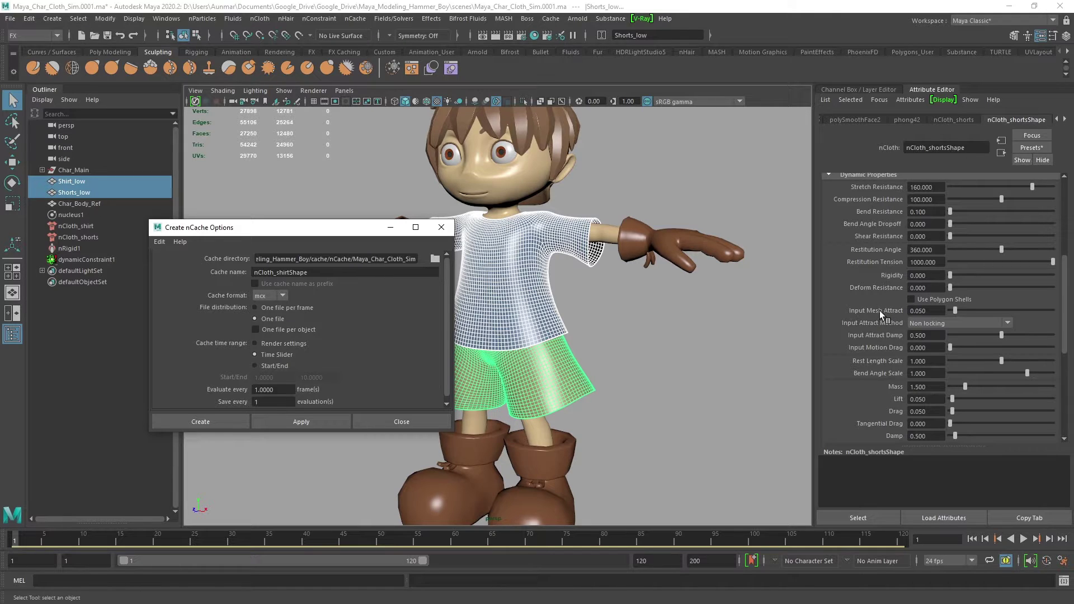
pyautogui.keyDown('alt'); pyautogui.moveTo(542, 310); pyautogui.dragTo(582, 311, button='middle'); pyautogui.keyUp('alt')
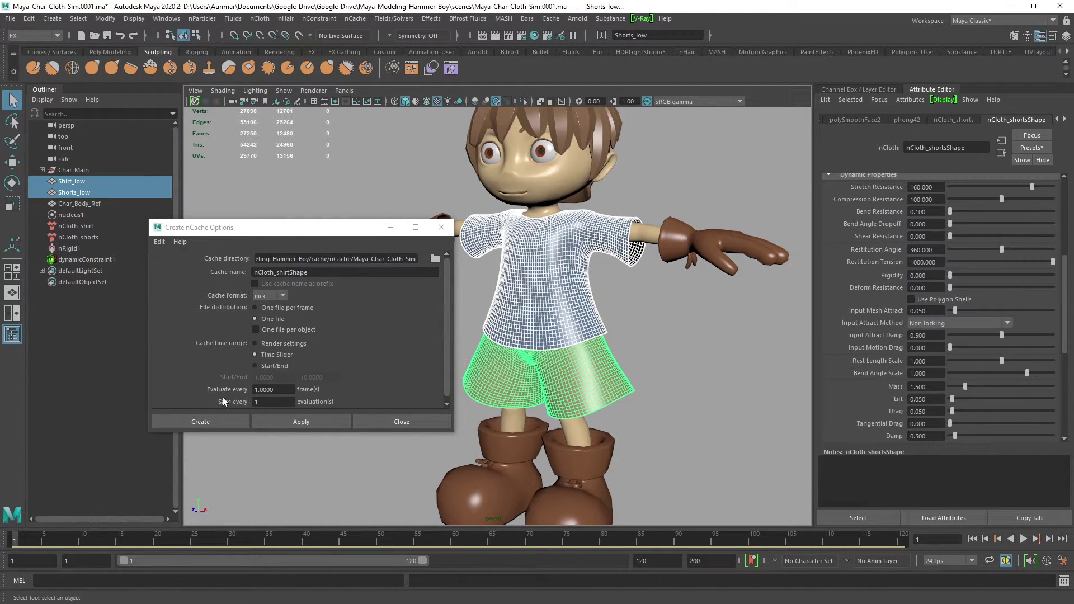
pyautogui.keyDown('alt'); pyautogui.moveTo(664, 364); pyautogui.dragTo(652, 352); pyautogui.keyUp('alt')
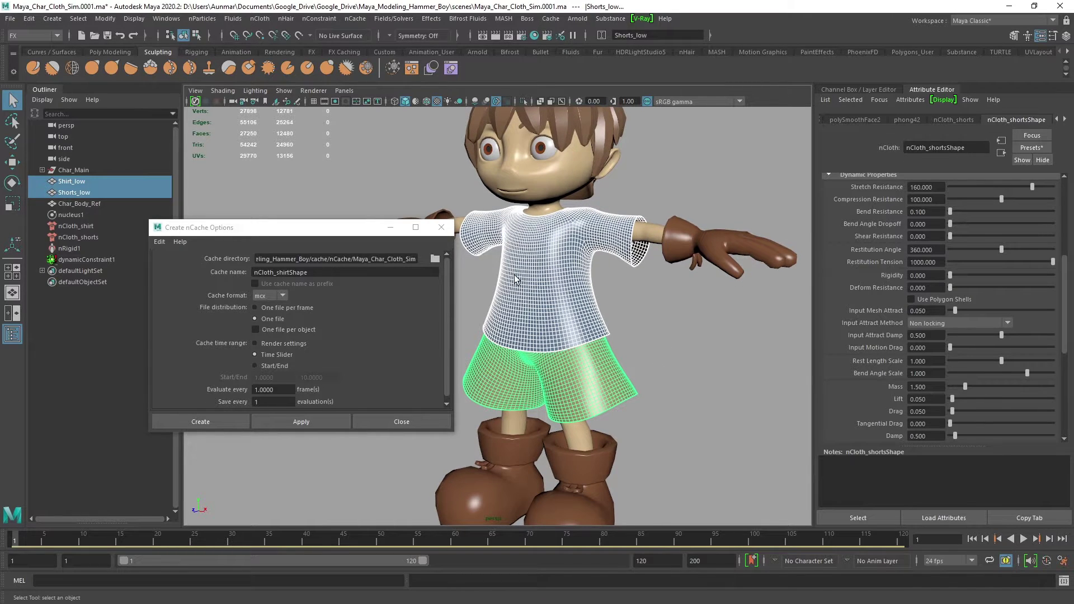
pyautogui.scroll(1, 523, 243)
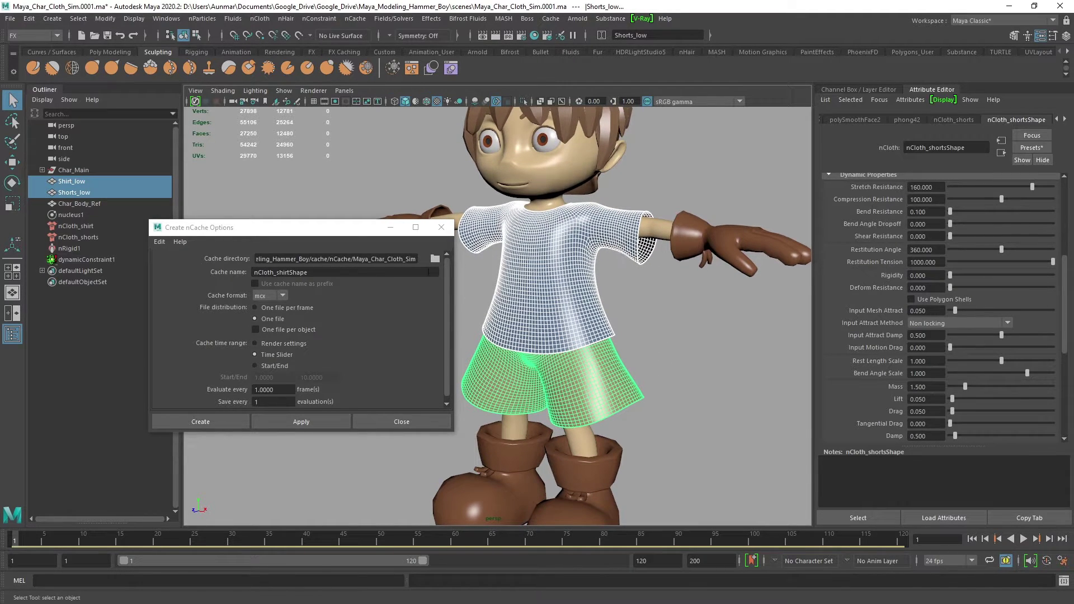
pyautogui.click(272, 420)
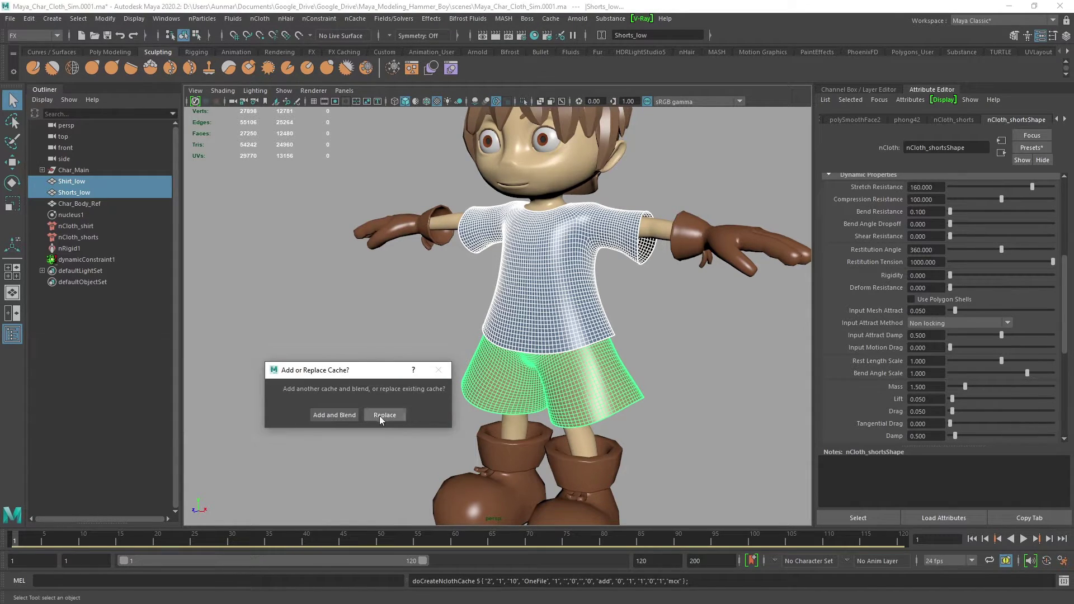
pyautogui.click(315, 419)
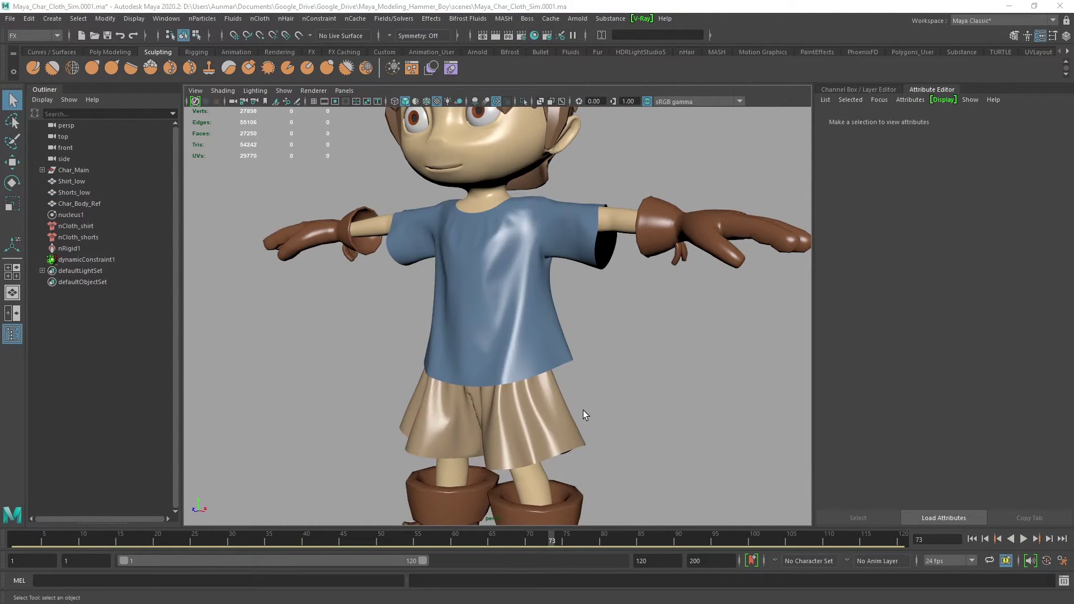
# - Inspect the recached shirt and shorts drape at frame 73 from several angles and review the shirt's dynamic properties
pyautogui.keyDown('alt'); pyautogui.moveTo(583, 416); pyautogui.dragTo(579, 285); pyautogui.keyUp('alt')
pyautogui.click(578, 287)
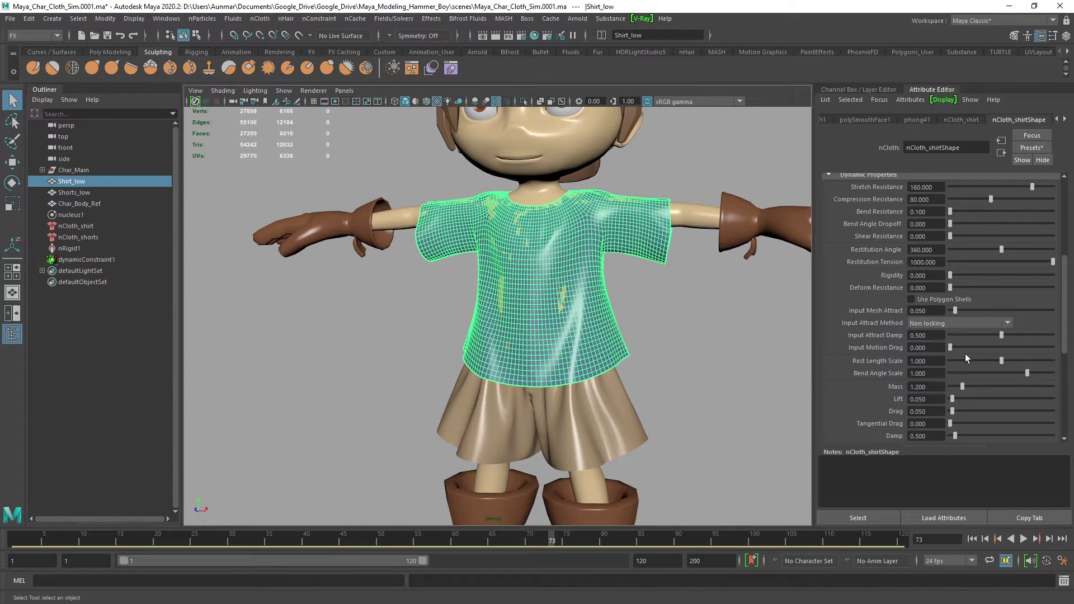
pyautogui.keyDown('alt'); pyautogui.moveTo(700, 445); pyautogui.dragTo(544, 301); pyautogui.keyUp('alt')
pyautogui.keyDown('alt'); pyautogui.moveTo(543, 297); pyautogui.dragTo(653, 361, button='right'); pyautogui.keyUp('alt')
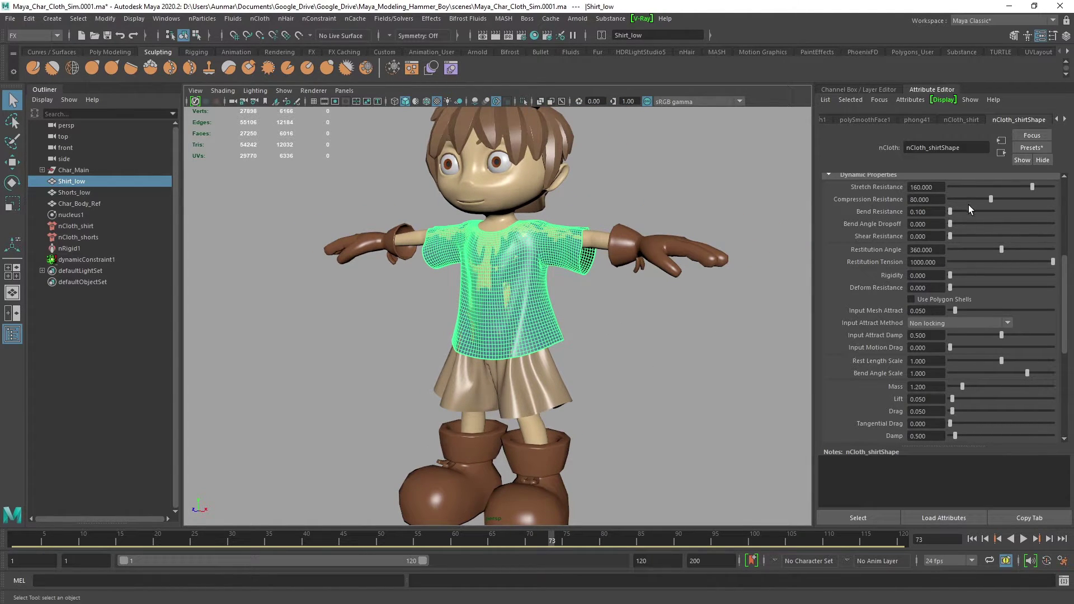
pyautogui.keyDown('alt'); pyautogui.moveTo(499, 240); pyautogui.dragTo(565, 274); pyautogui.keyUp('alt')
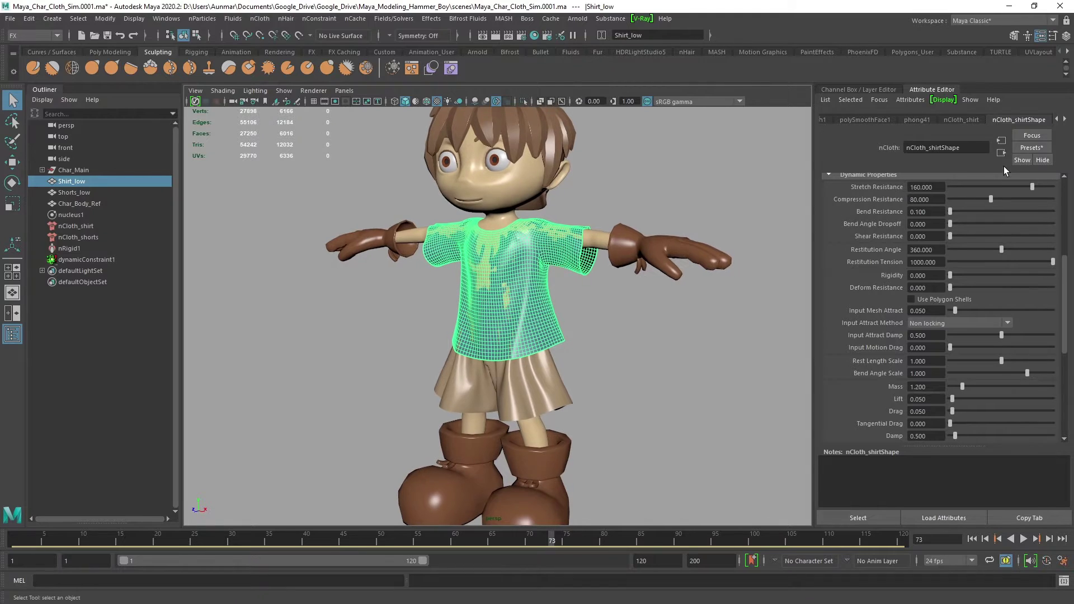
# - Replace the nCloth_shirt settings with the tshirt nCloth preset
pyautogui.click(1039, 150)
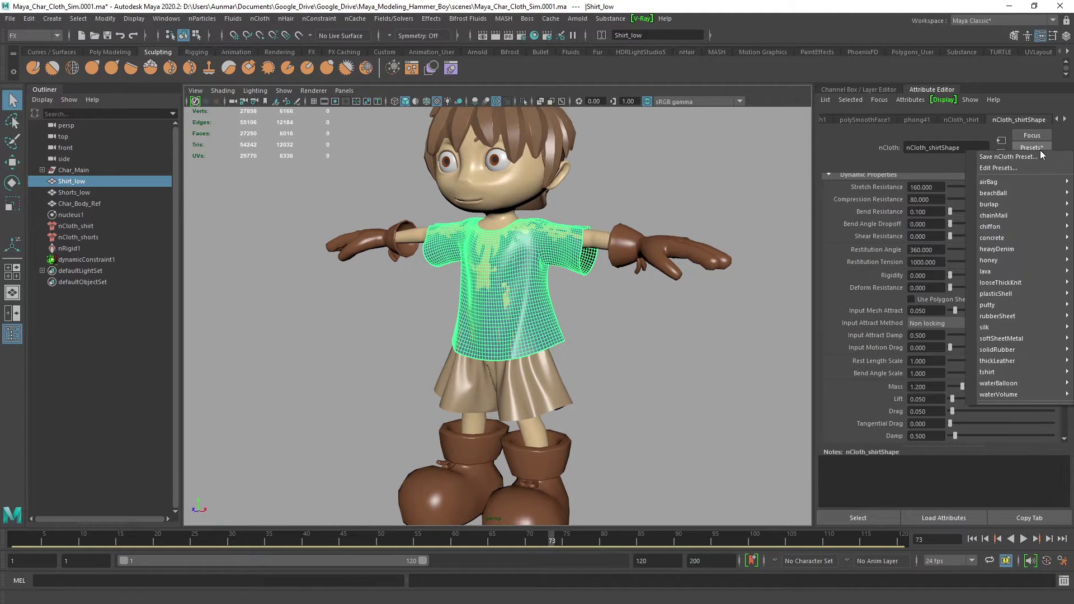
pyautogui.moveTo(1039, 226)
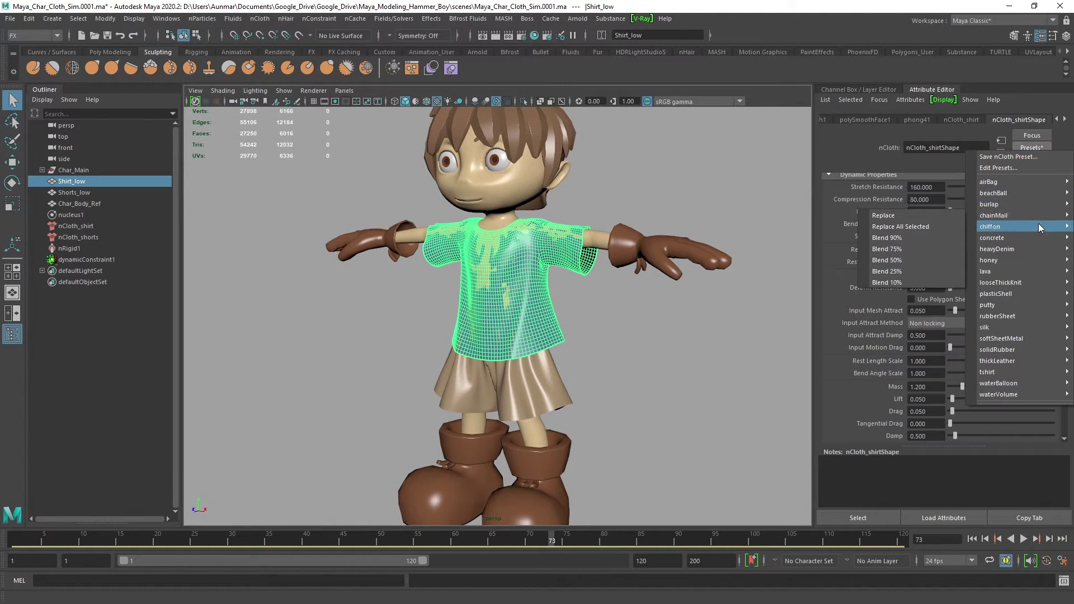
pyautogui.moveTo(1036, 374)
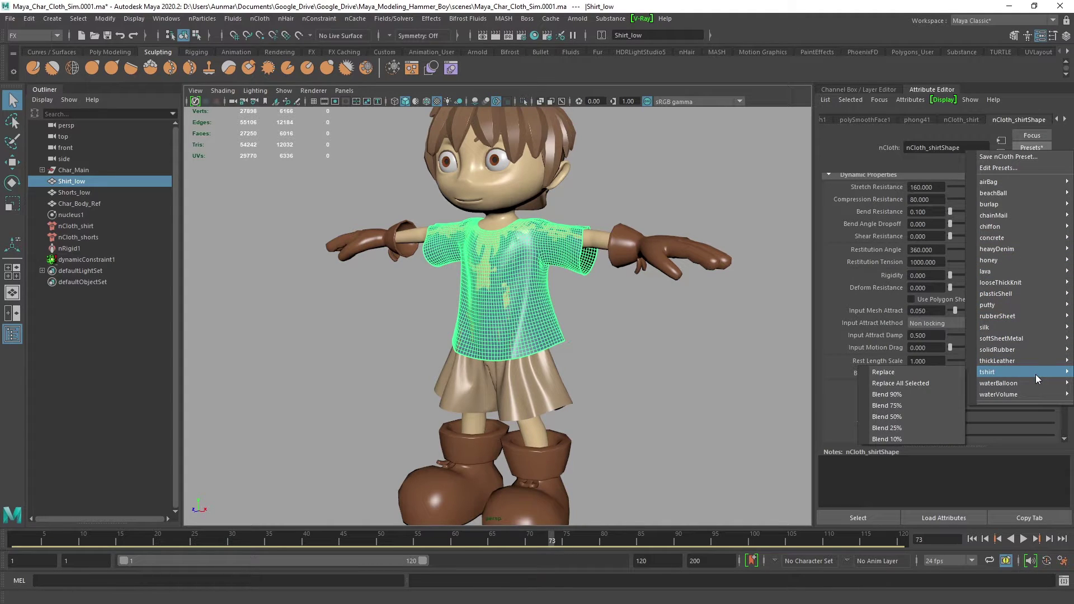
pyautogui.click(889, 376)
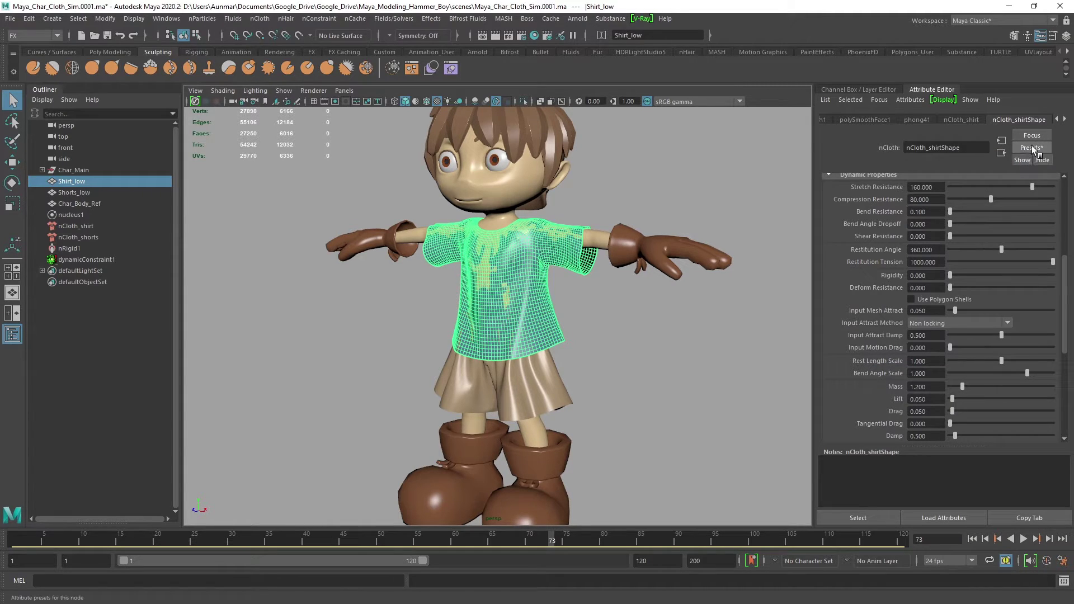
pyautogui.click(1046, 146)
pyautogui.moveTo(1005, 364)
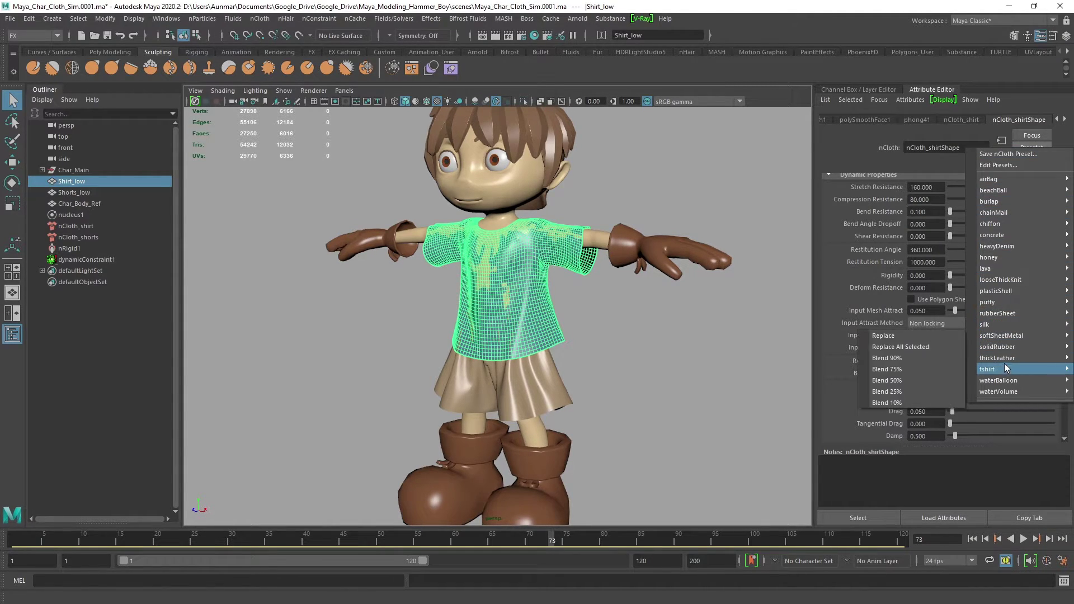
pyautogui.click(921, 369)
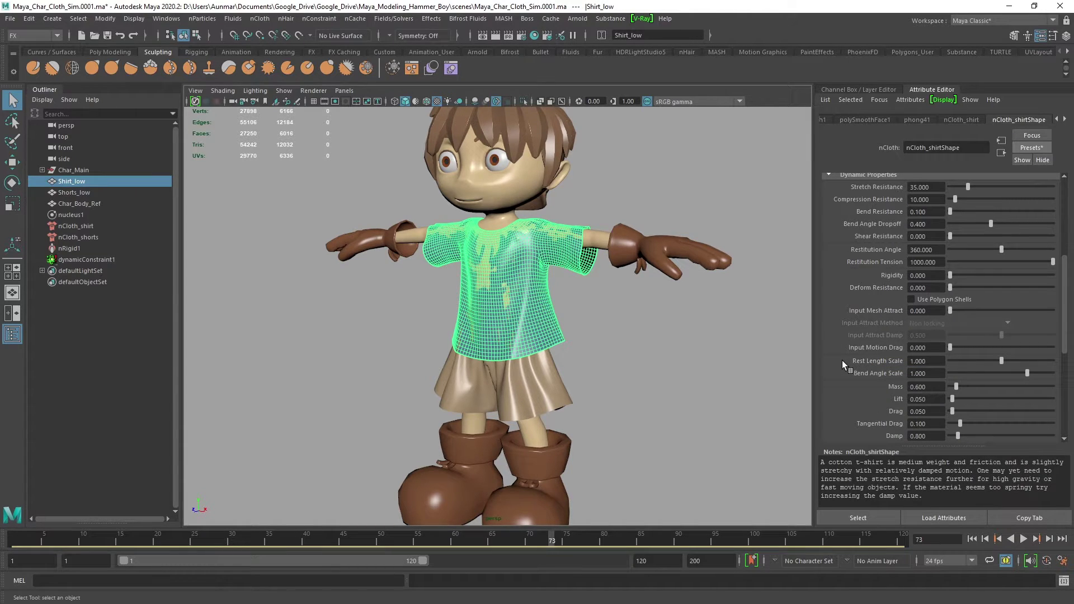
# - Replace the nCloth_shorts settings with the heavyDenim nCloth preset
pyautogui.keyDown('alt'); pyautogui.moveTo(556, 365); pyautogui.dragTo(630, 304); pyautogui.keyUp('alt')
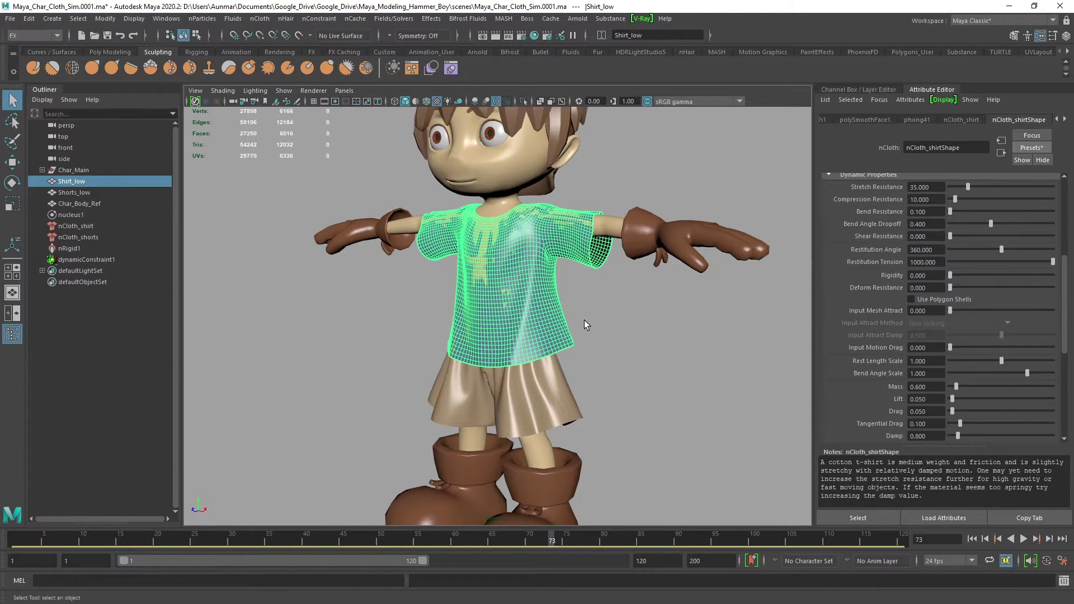
pyautogui.keyDown('alt'); pyautogui.moveTo(584, 320); pyautogui.dragTo(578, 356, button='right'); pyautogui.keyUp('alt')
pyautogui.click(559, 381)
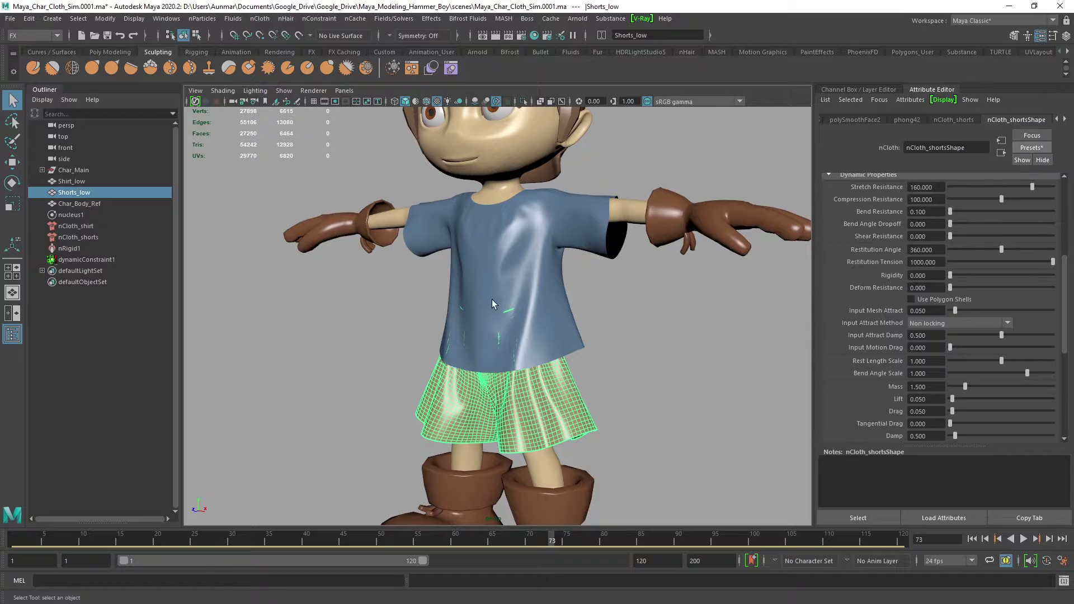
pyautogui.keyDown('alt'); pyautogui.moveTo(492, 300); pyautogui.dragTo(492, 307); pyautogui.keyUp('alt')
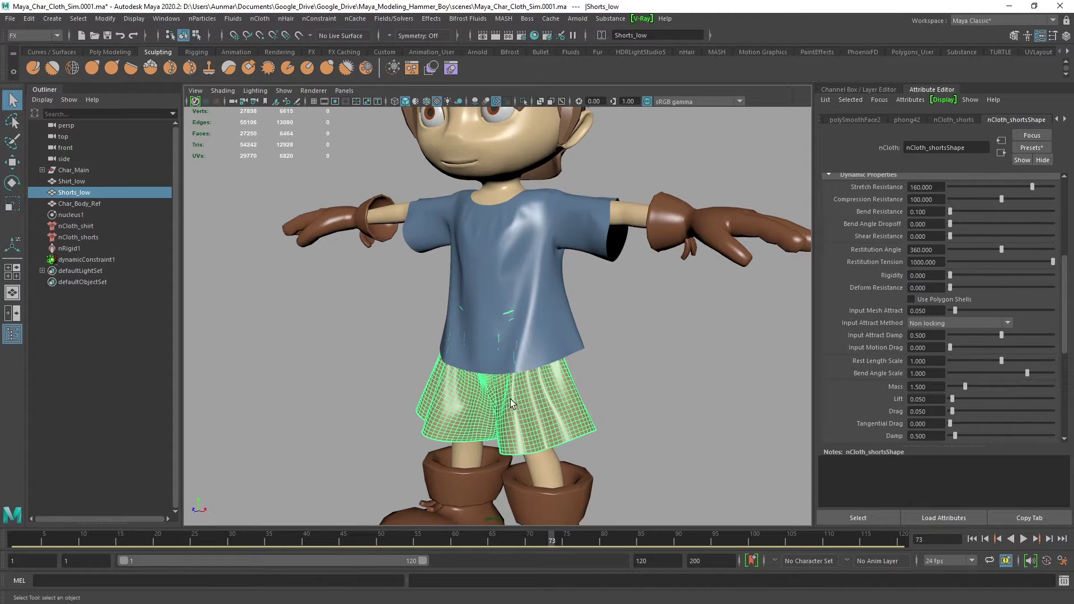
pyautogui.click(1027, 147)
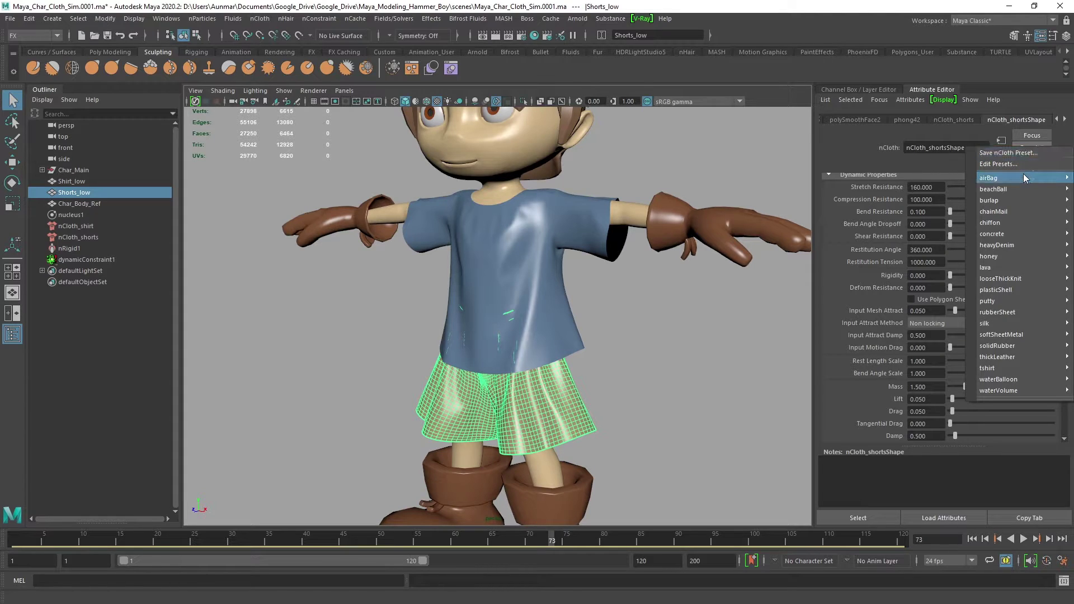
pyautogui.moveTo(1046, 253)
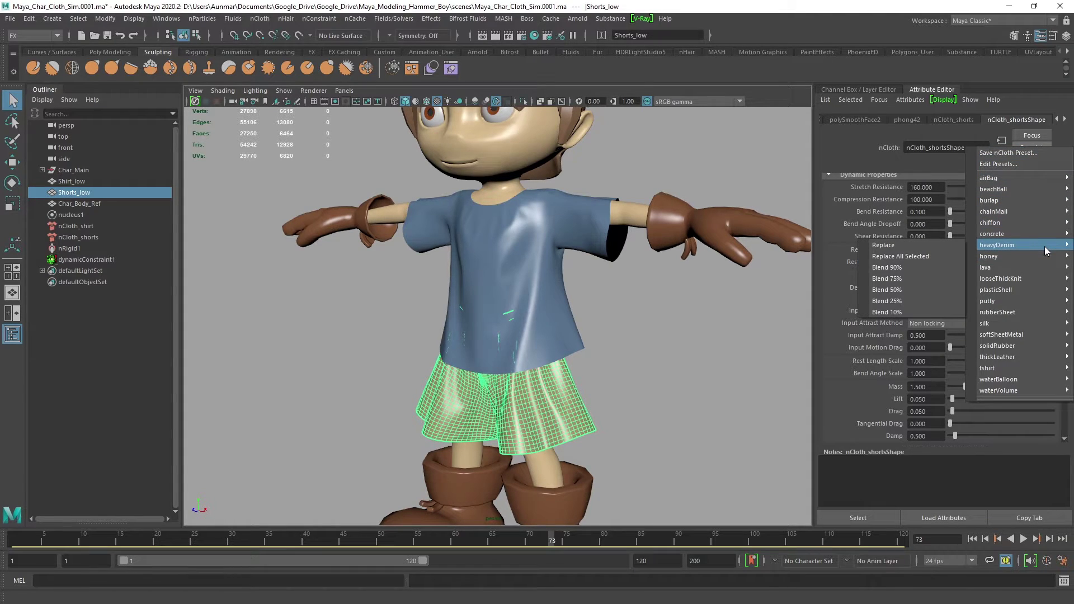
pyautogui.click(944, 248)
pyautogui.scroll(-2, 606, 361)
pyautogui.scroll(-3, 562, 334)
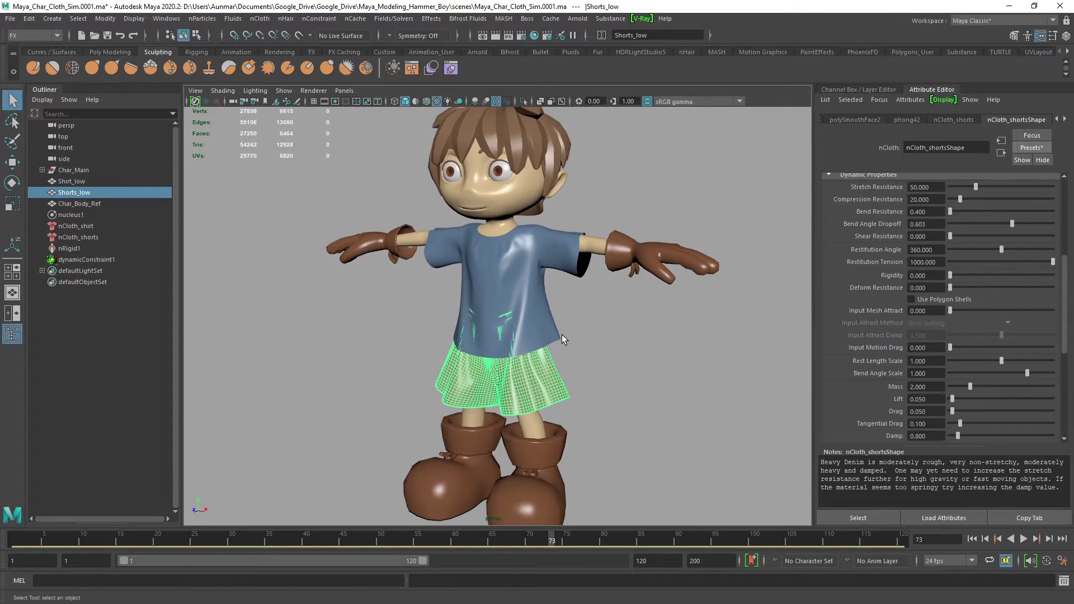
pyautogui.scroll(-1, 572, 353)
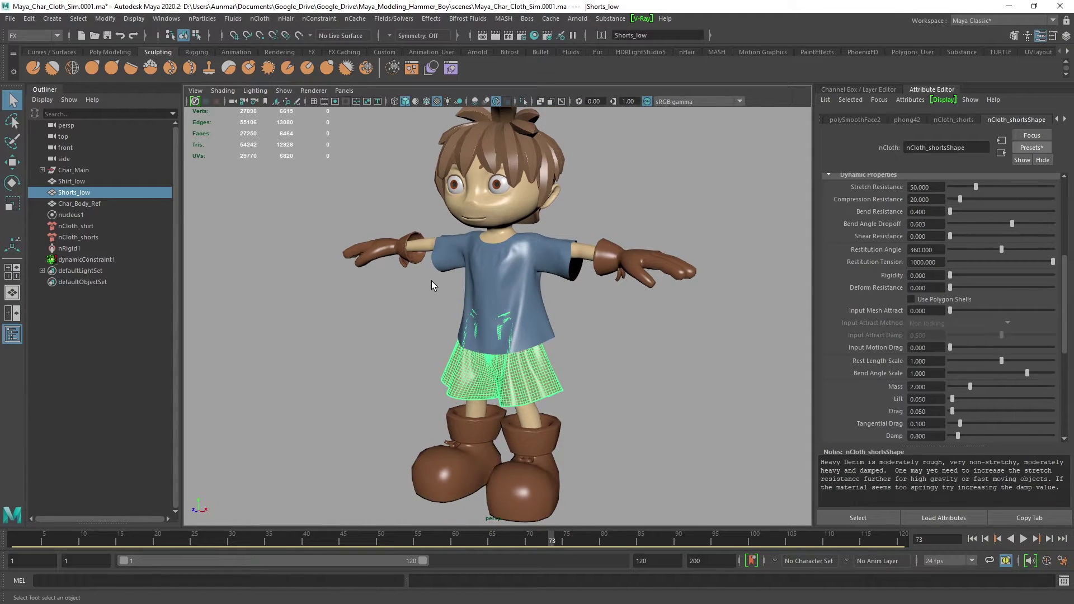
# - Review the nucleus1 node's gravity, wind, ground plane and solver attributes
pyautogui.click(70, 216)
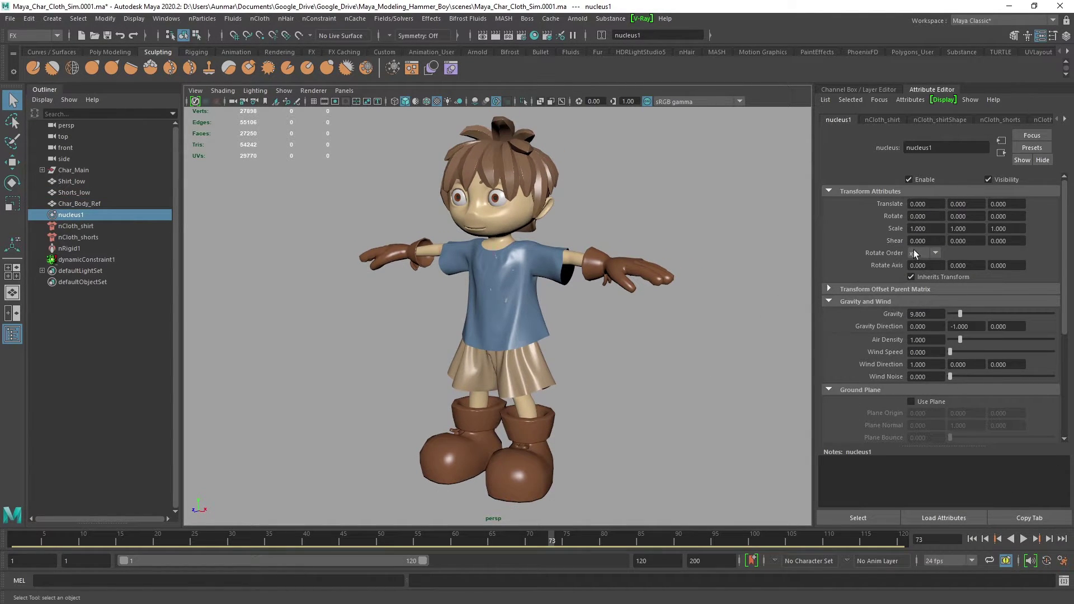
pyautogui.scroll(-4, 878, 280)
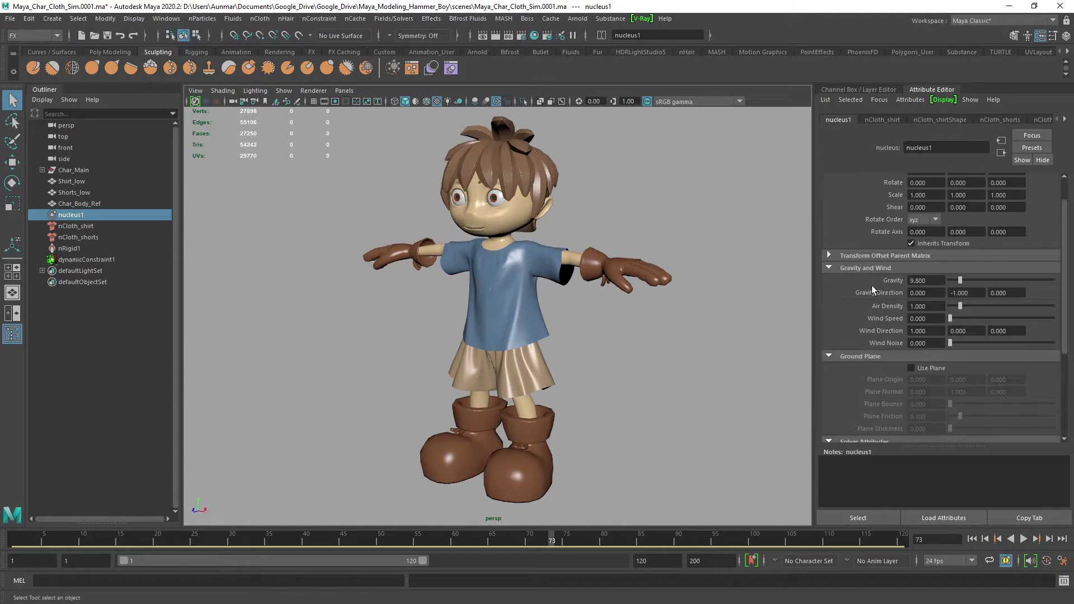
pyautogui.scroll(-1, 872, 286)
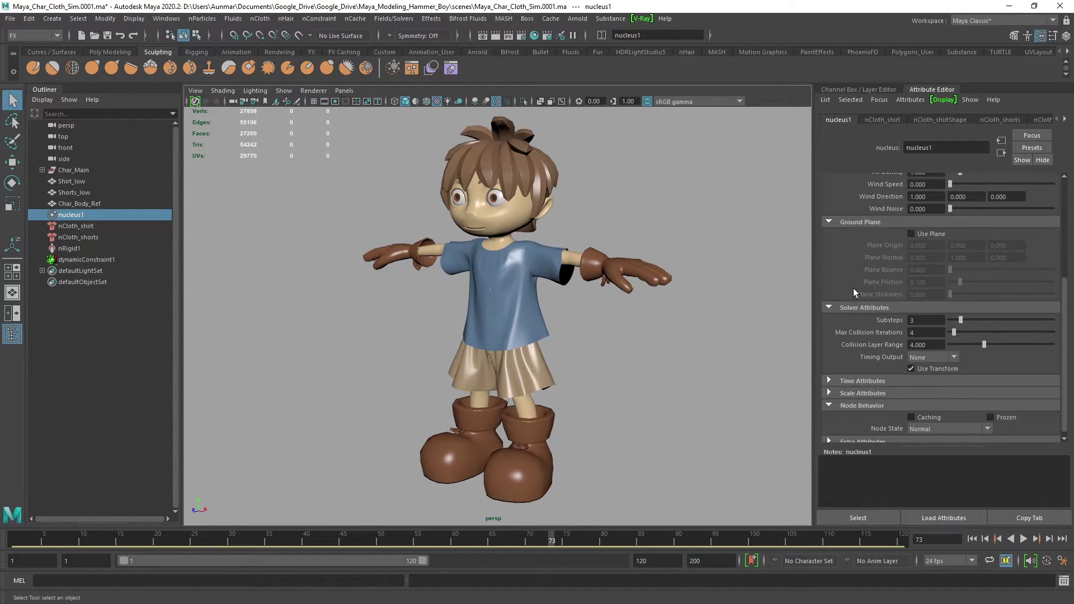
pyautogui.scroll(-1, 846, 391)
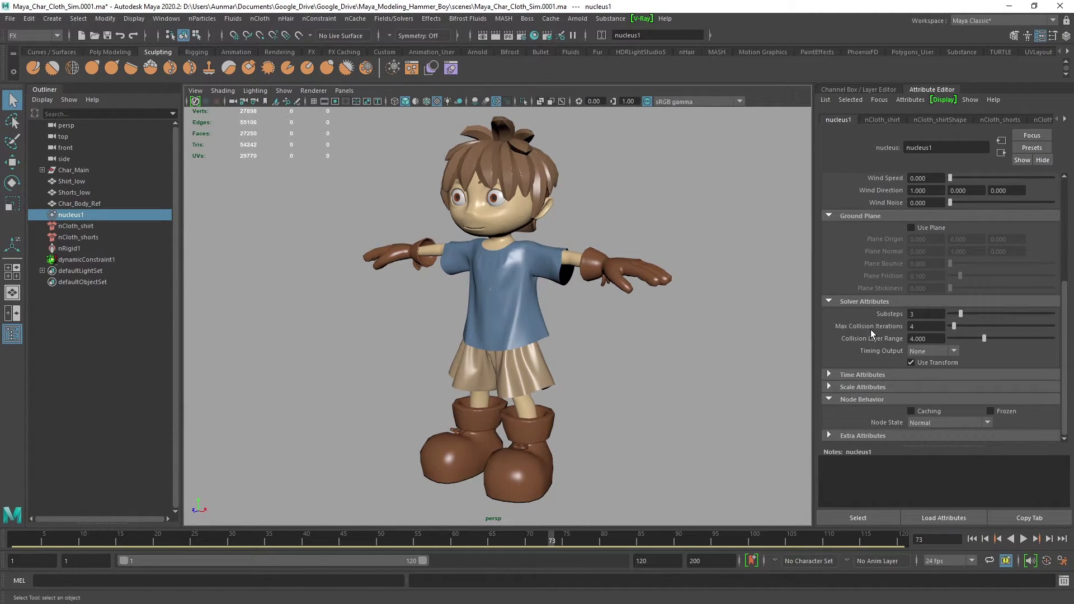
pyautogui.scroll(1, 575, 279)
pyautogui.scroll(1, 552, 276)
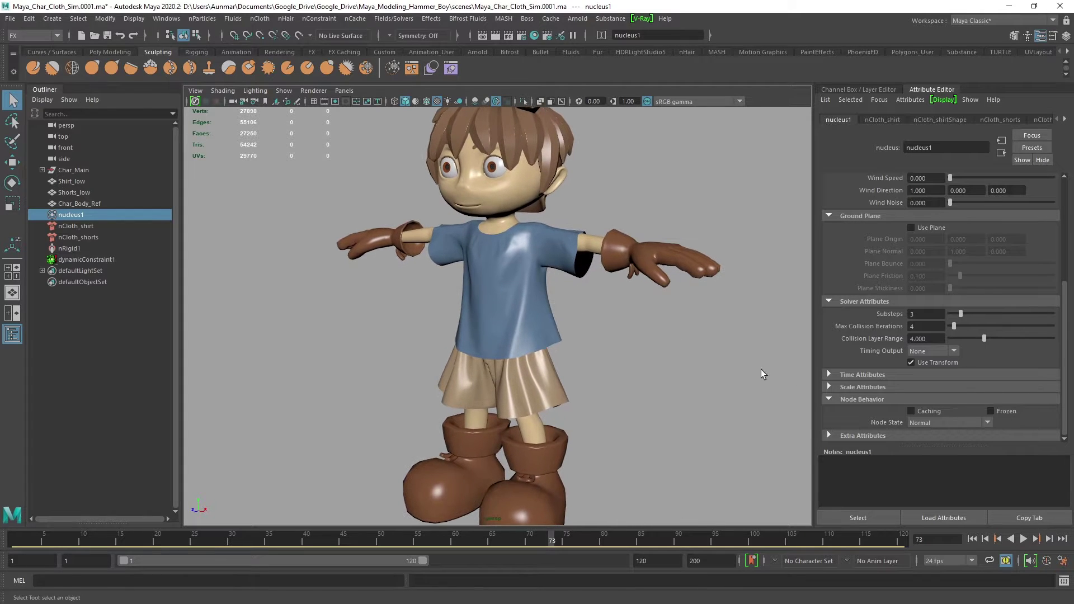
# - Recache the shirt and shorts together over the time slider range with the new presets, replacing the attached cache with an auto-renamed file
pyautogui.click(513, 330)
pyautogui.keyDown('shift'); pyautogui.click(532, 378); pyautogui.keyUp('shift')
pyautogui.click(350, 18)
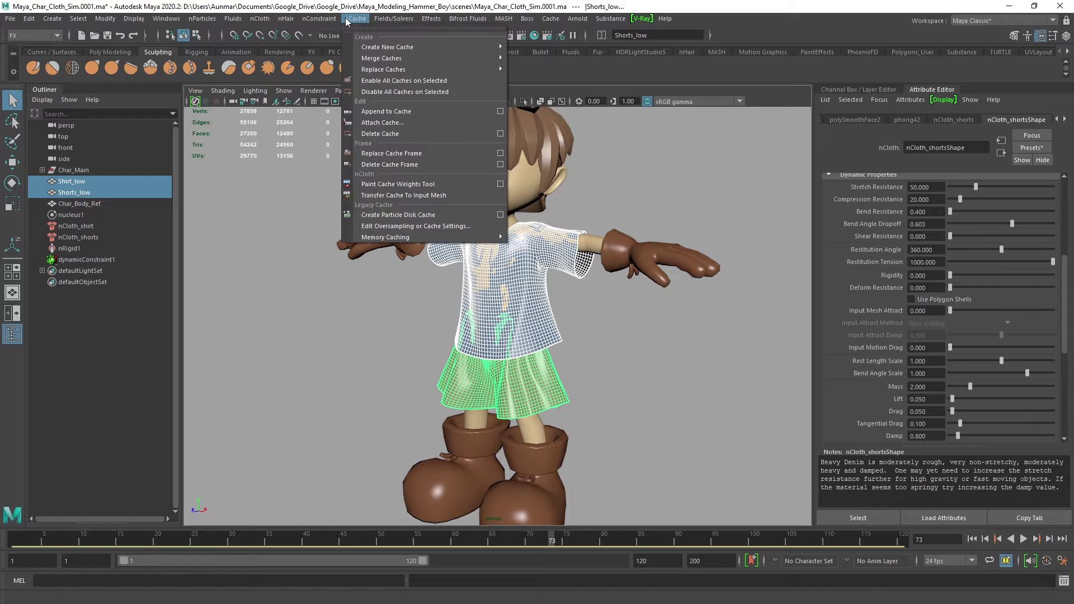
pyautogui.moveTo(401, 49)
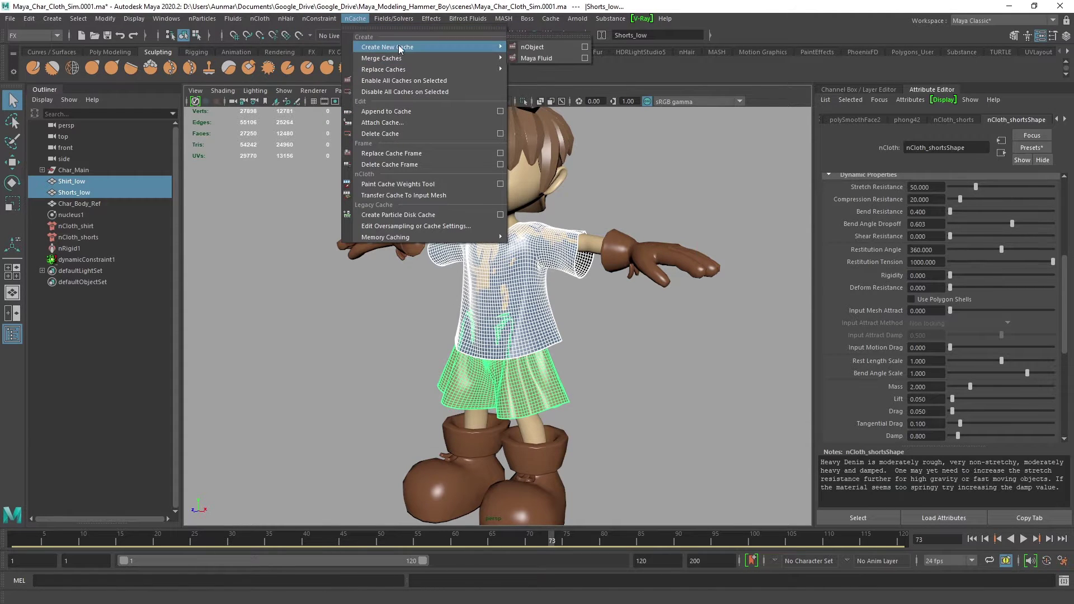
pyautogui.click(584, 47)
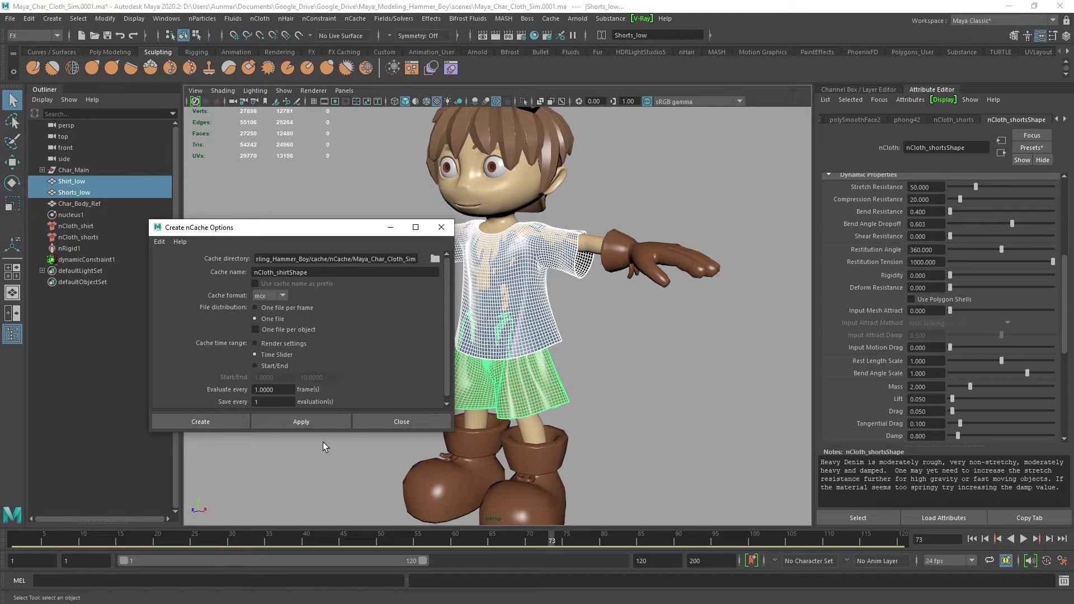
pyautogui.click(324, 427)
pyautogui.click(386, 416)
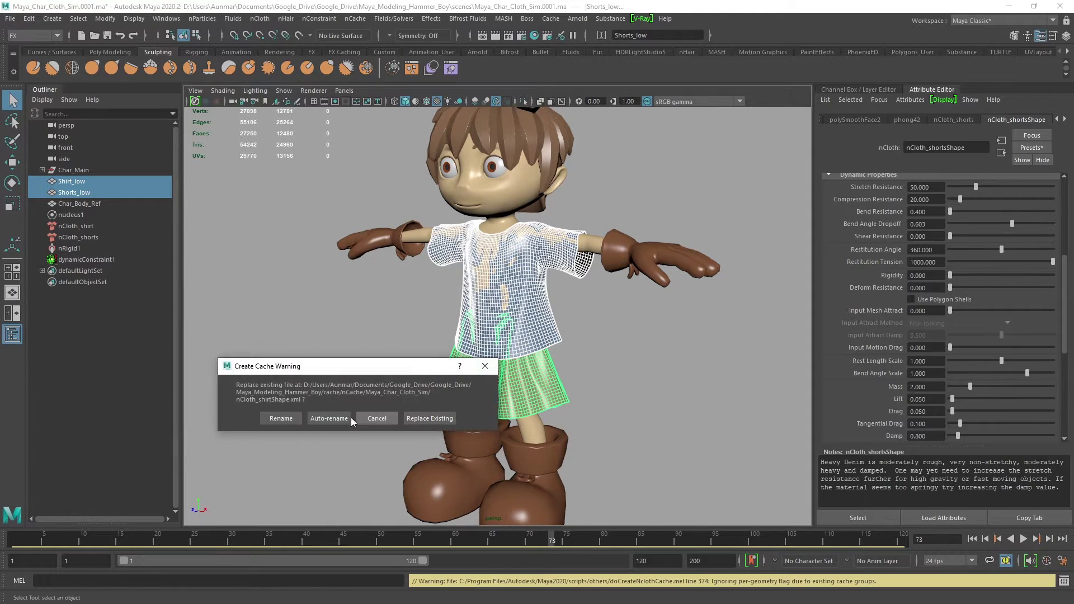
pyautogui.click(386, 416)
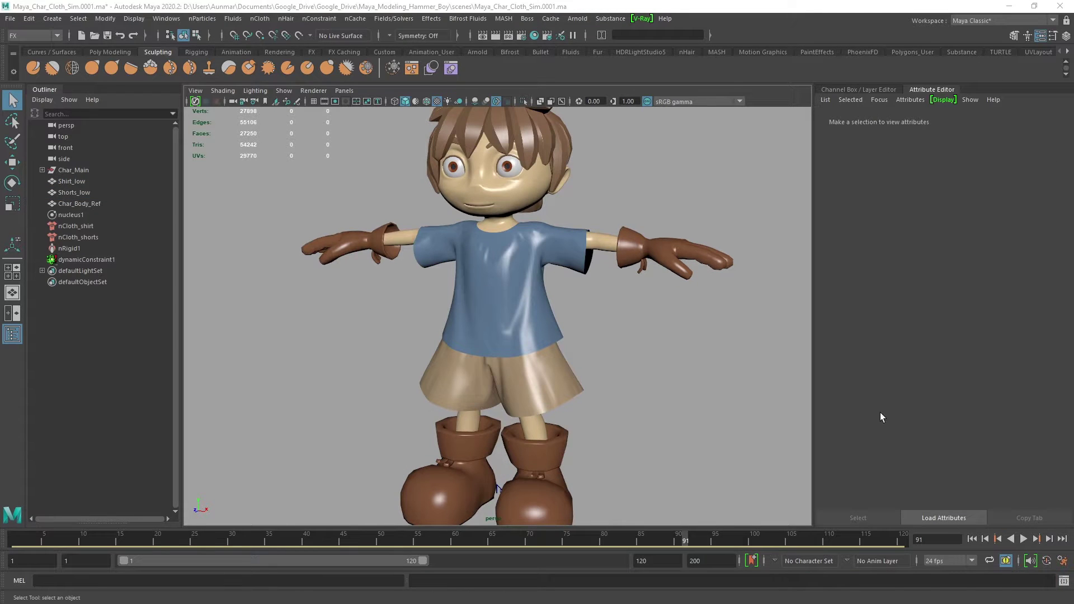
# - Inspect how the recached shirt and shorts drape at frame 91 from several angles
pyautogui.scroll(2, 511, 338)
pyautogui.click(536, 296)
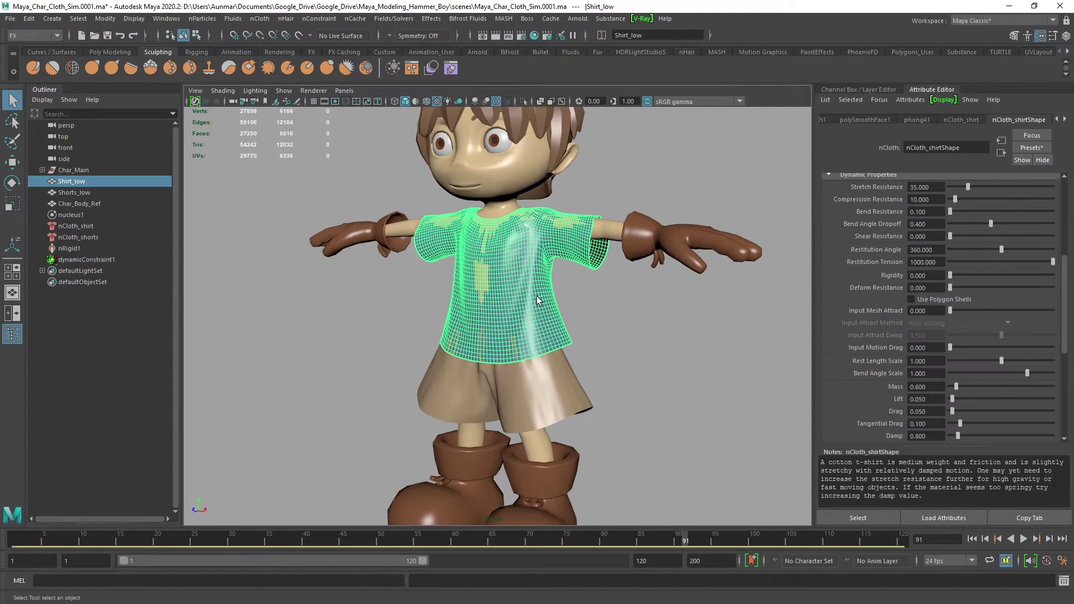
pyautogui.keyDown('alt'); pyautogui.moveTo(536, 296); pyautogui.dragTo(588, 369, button='right'); pyautogui.keyUp('alt')
pyautogui.click(570, 412)
pyautogui.keyDown('alt'); pyautogui.moveTo(481, 425); pyautogui.dragTo(477, 331); pyautogui.keyUp('alt')
pyautogui.click(630, 407)
pyautogui.scroll(-3, 579, 403)
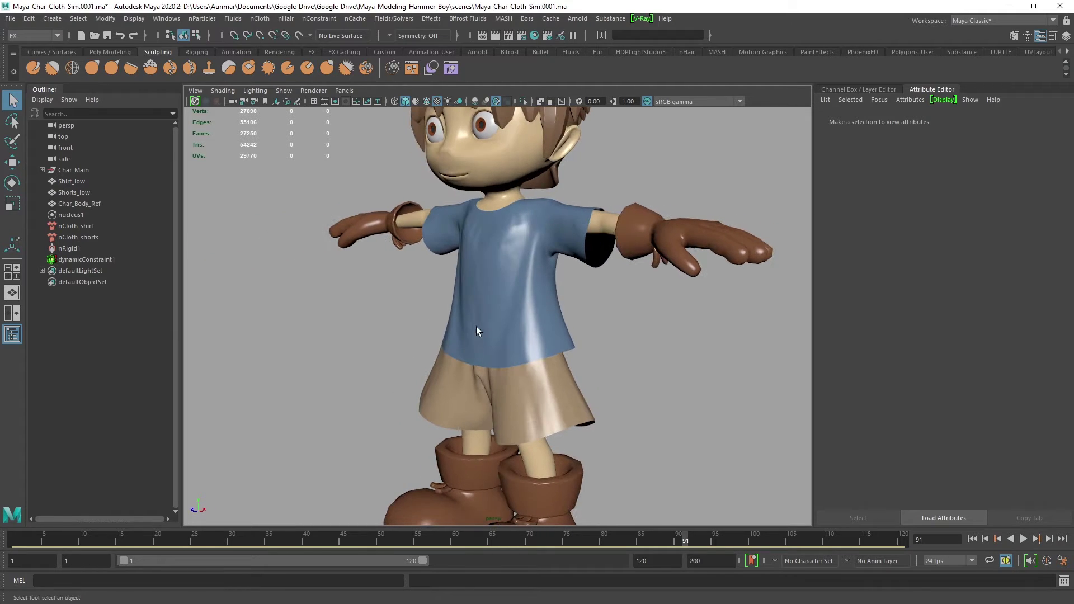
# - Compare the shirt's dynamic properties with its drape at frame 91, viewing the cloth close up and from the side
pyautogui.click(476, 331)
pyautogui.scroll(-3, 912, 436)
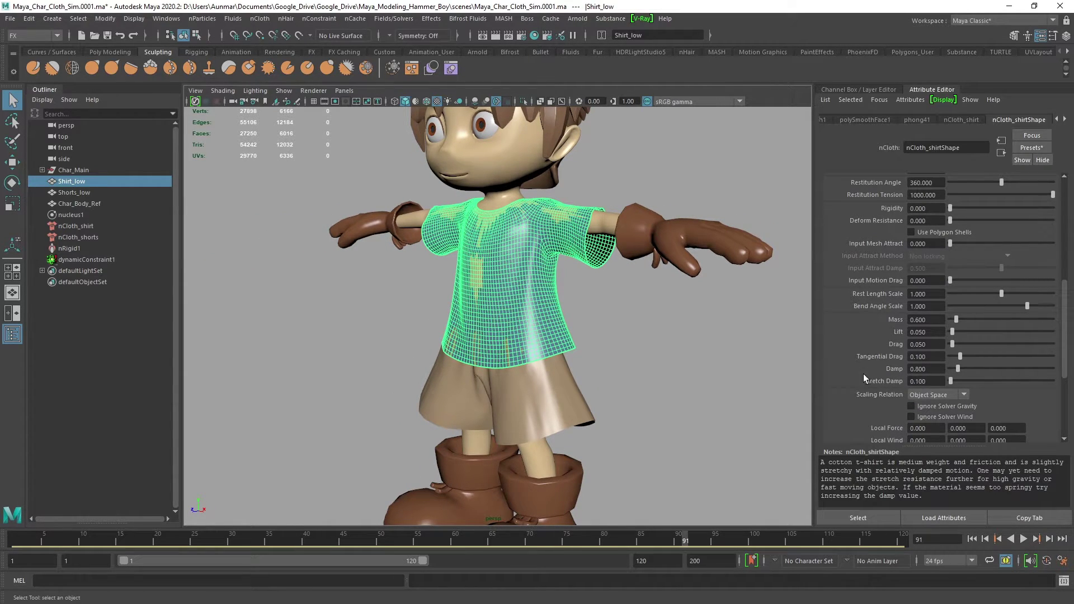
pyautogui.scroll(3, 484, 339)
pyautogui.scroll(3, 602, 322)
pyautogui.click(623, 368)
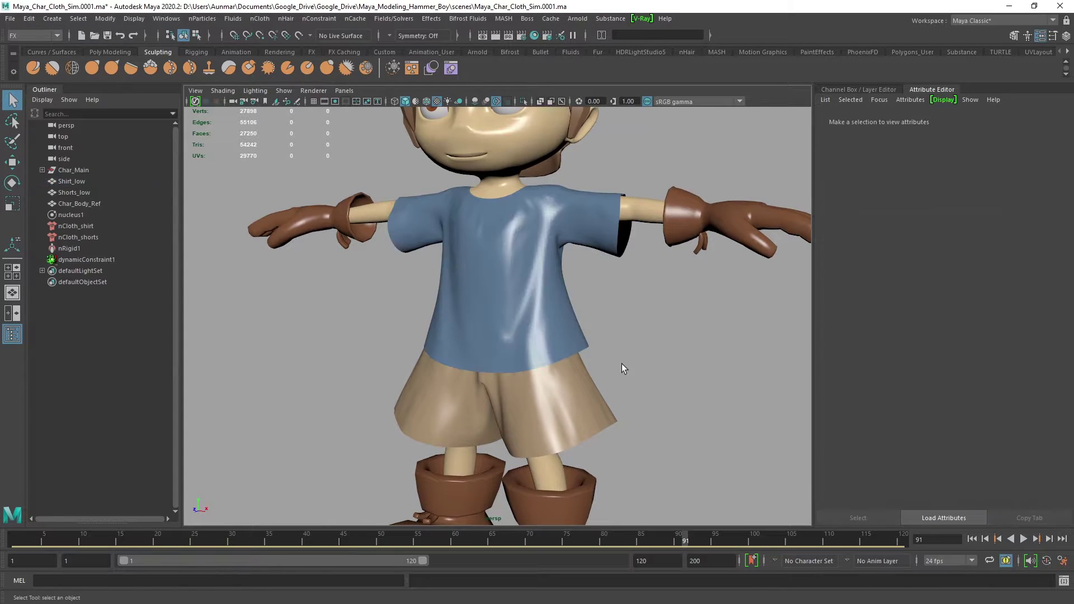
pyautogui.keyDown('alt'); pyautogui.moveTo(607, 371); pyautogui.dragTo(547, 341); pyautogui.keyUp('alt')
pyautogui.click(522, 311)
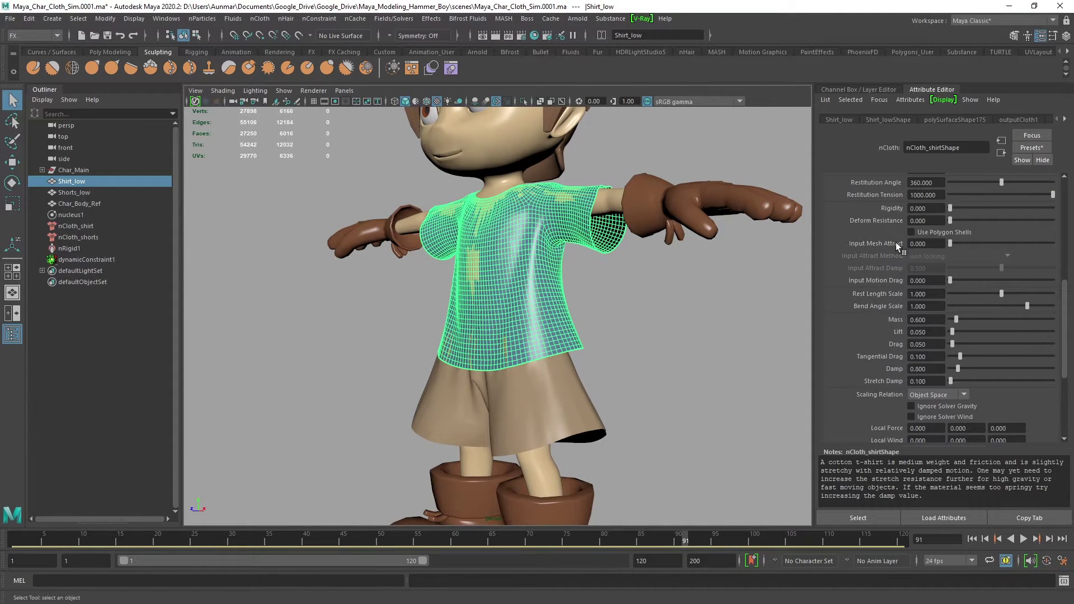
pyautogui.scroll(5, 895, 243)
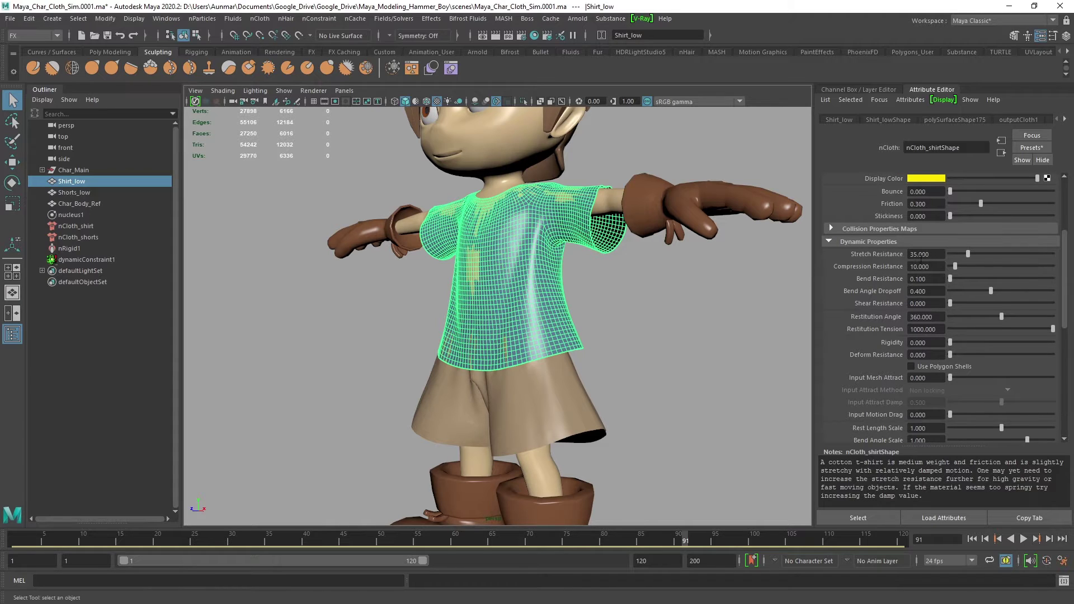
pyautogui.scroll(-3, 543, 374)
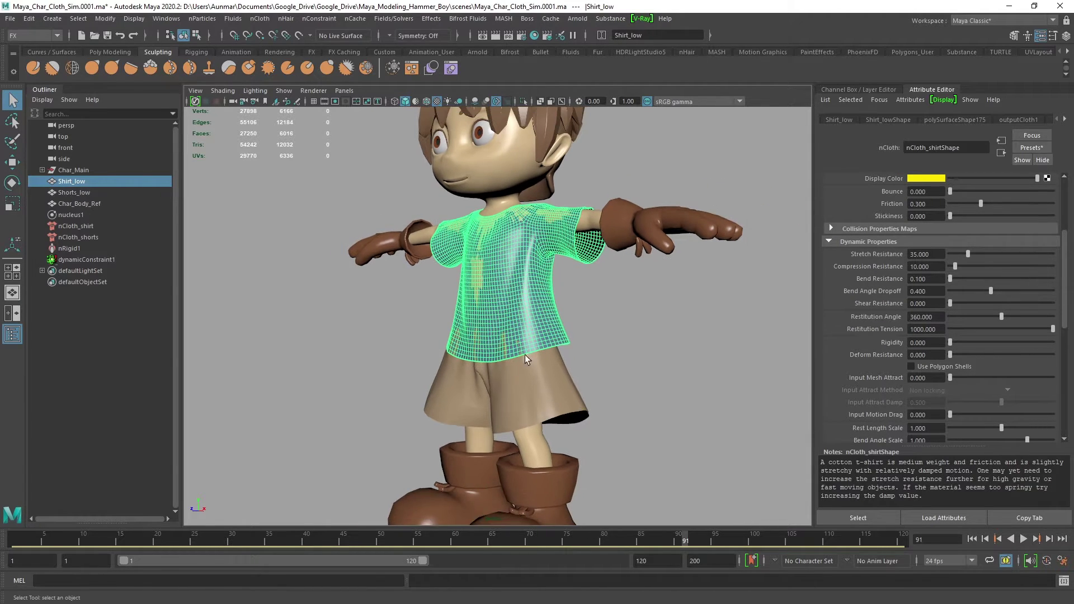
pyautogui.keyDown('alt'); pyautogui.moveTo(551, 384); pyautogui.dragTo(589, 310); pyautogui.keyUp('alt')
pyautogui.scroll(2, 589, 310)
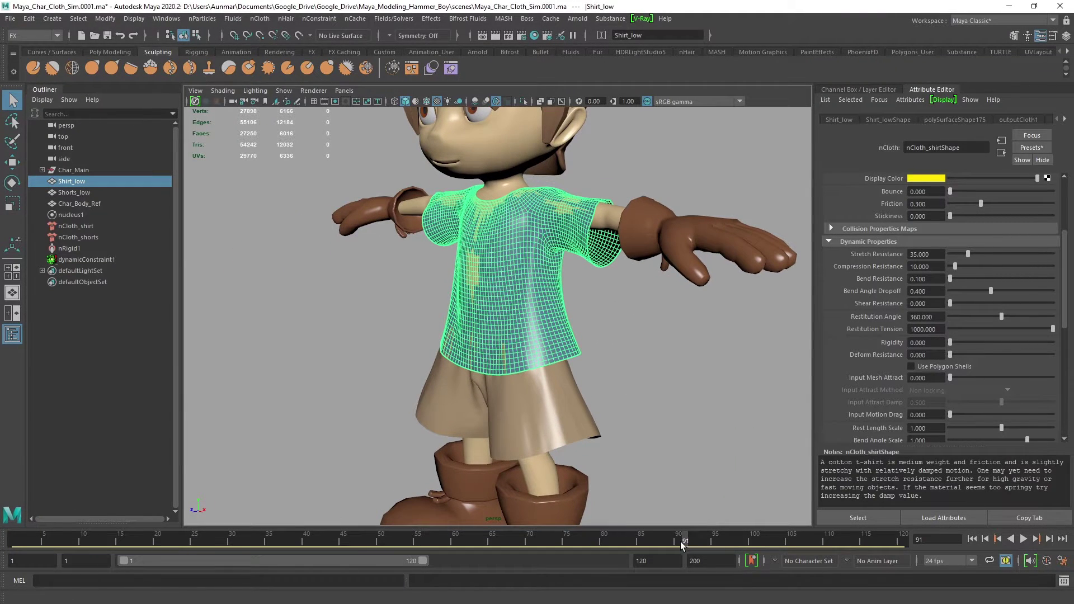
# - Play and scrub the cached cloth simulation to check its motion, finishing at frame 1
pyautogui.moveTo(684, 540); pyautogui.dragTo(471, 518)
pyautogui.click(294, 382)
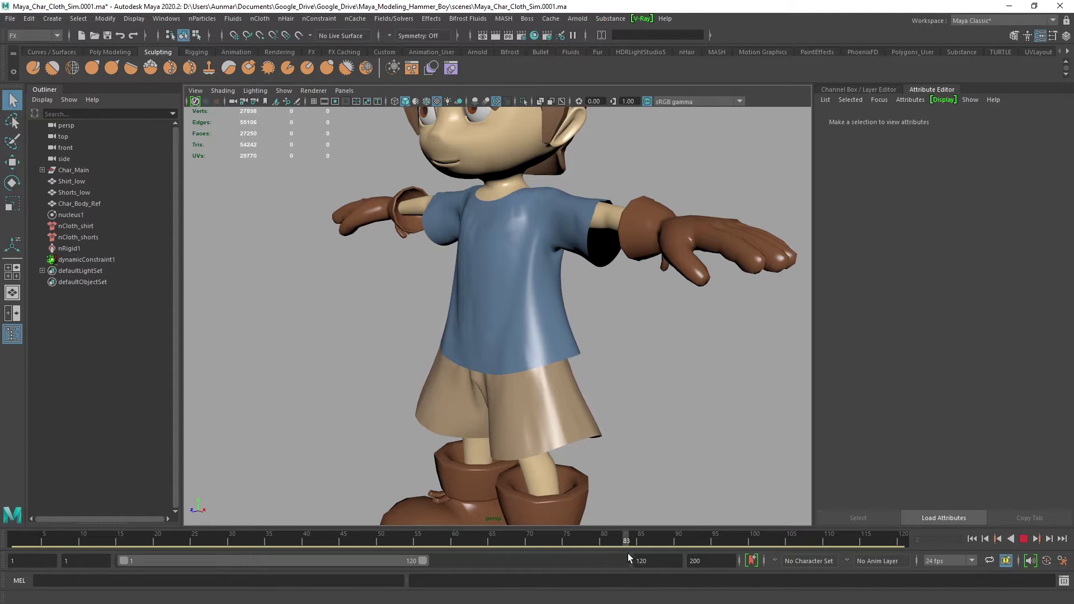
pyautogui.press('Escape')
pyautogui.moveTo(527, 280)
pyautogui.keyDown('alt'); pyautogui.mouseDown()
pyautogui.moveTo(566, 282)
pyautogui.moveTo(520, 296)
pyautogui.mouseUp(); pyautogui.keyUp('alt')
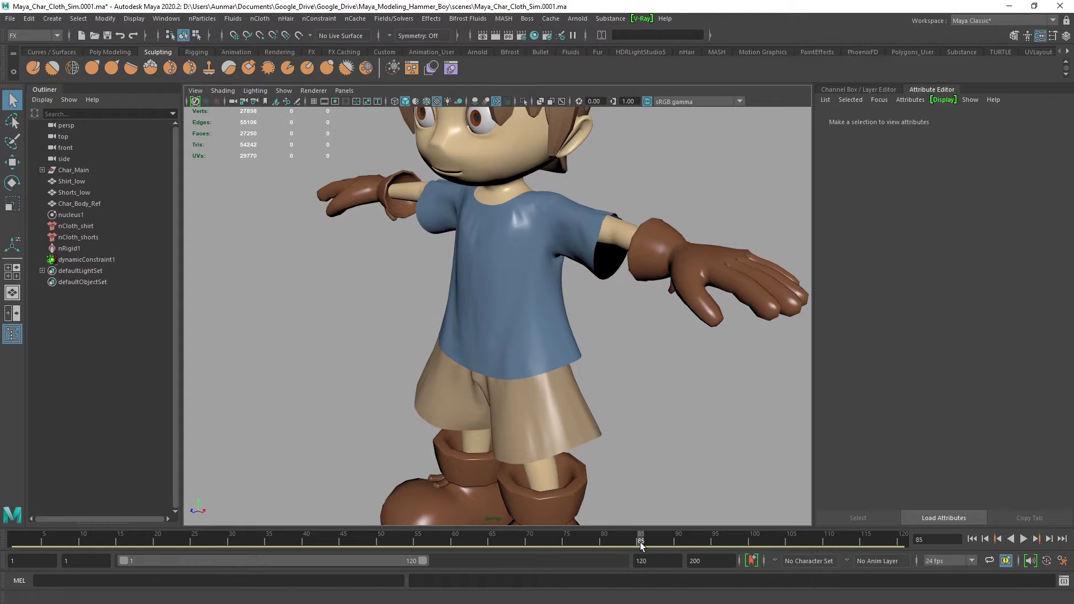
pyautogui.moveTo(640, 542); pyautogui.dragTo(3, 516)
pyautogui.keyDown('alt'); pyautogui.moveTo(343, 239); pyautogui.dragTo(330, 244); pyautogui.keyUp('alt')
# - Set the nucleus1 solver's substeps to 6 and its max collision iterations to 8
pyautogui.click(82, 215)
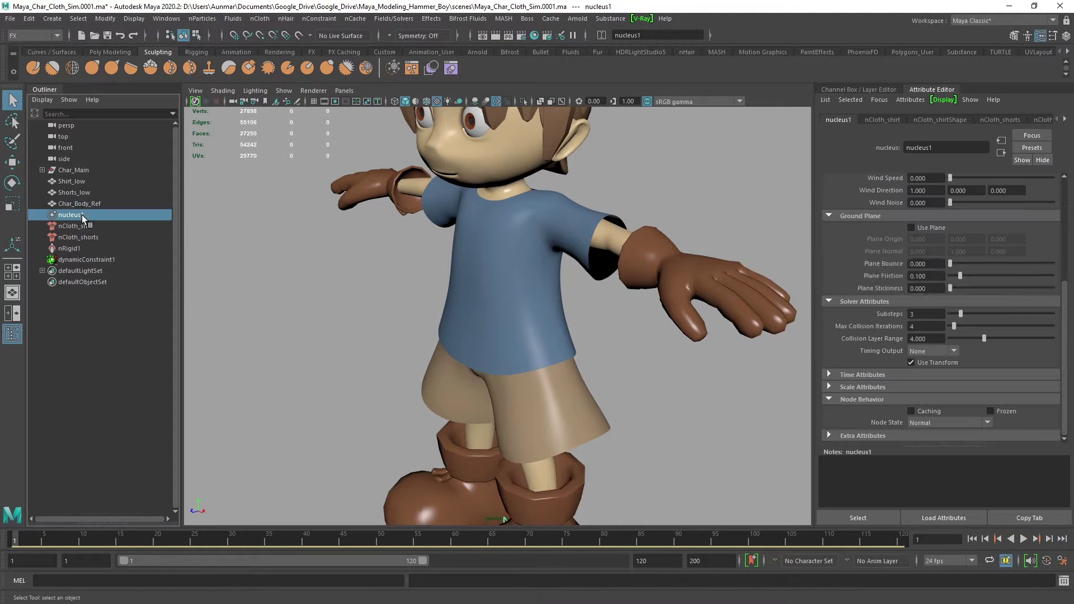
pyautogui.keyDown('alt'); pyautogui.moveTo(566, 307); pyautogui.dragTo(592, 300); pyautogui.keyUp('alt')
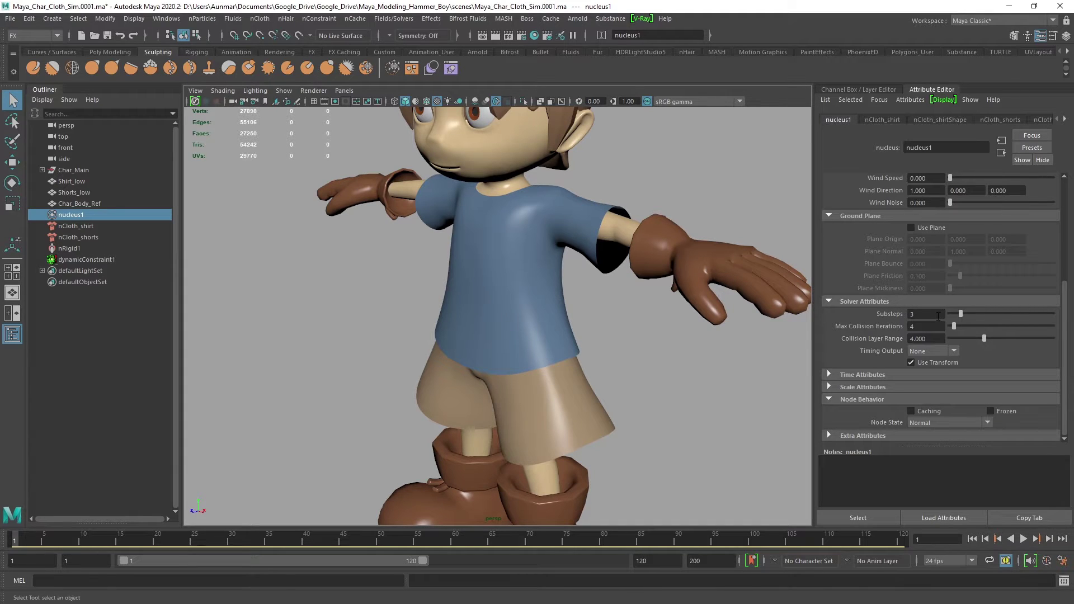
pyautogui.moveTo(539, 336)
pyautogui.keyDown('alt'); pyautogui.mouseDown()
pyautogui.moveTo(511, 338)
pyautogui.moveTo(529, 323)
pyautogui.mouseUp(); pyautogui.keyUp('alt')
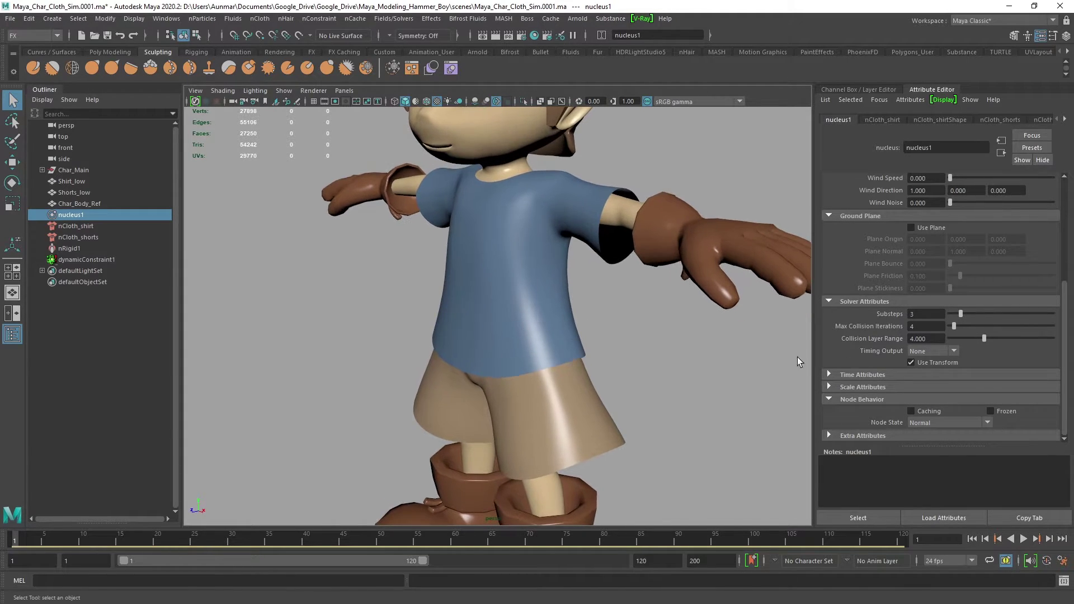
pyautogui.click(932, 314)
pyautogui.write('6')
pyautogui.press('Tab')
pyautogui.write('8')
pyautogui.press('Return')
pyautogui.keyDown('alt'); pyautogui.moveTo(609, 335); pyautogui.dragTo(606, 304); pyautogui.keyUp('alt')
pyautogui.scroll(-3, 613, 314)
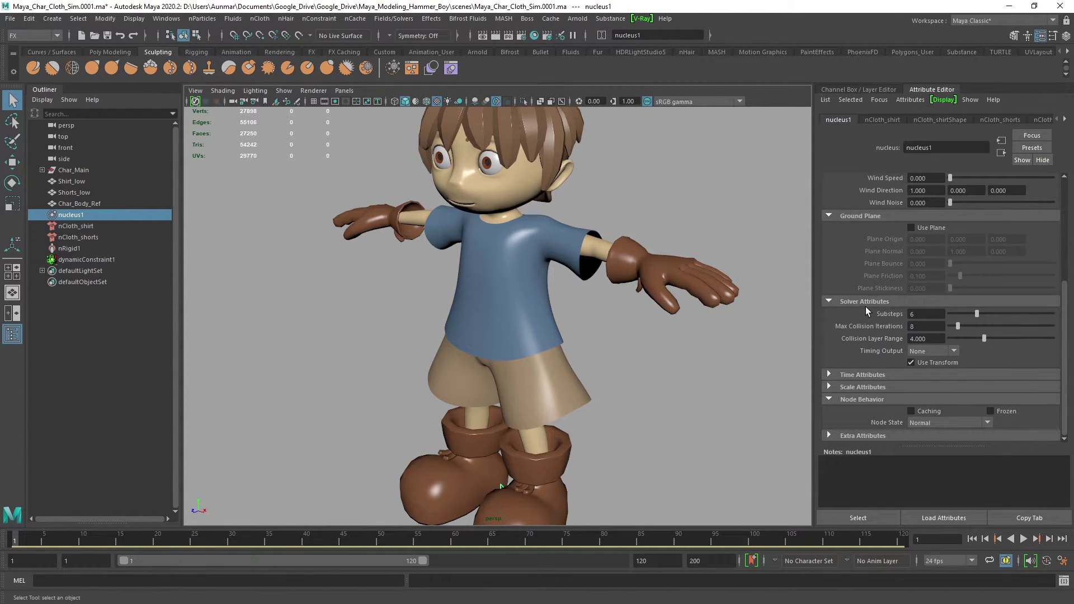
# - Recache the shirt and shorts together over the time slider range, replacing the existing cache and auto-renaming the cache file
pyautogui.scroll(3, 610, 292)
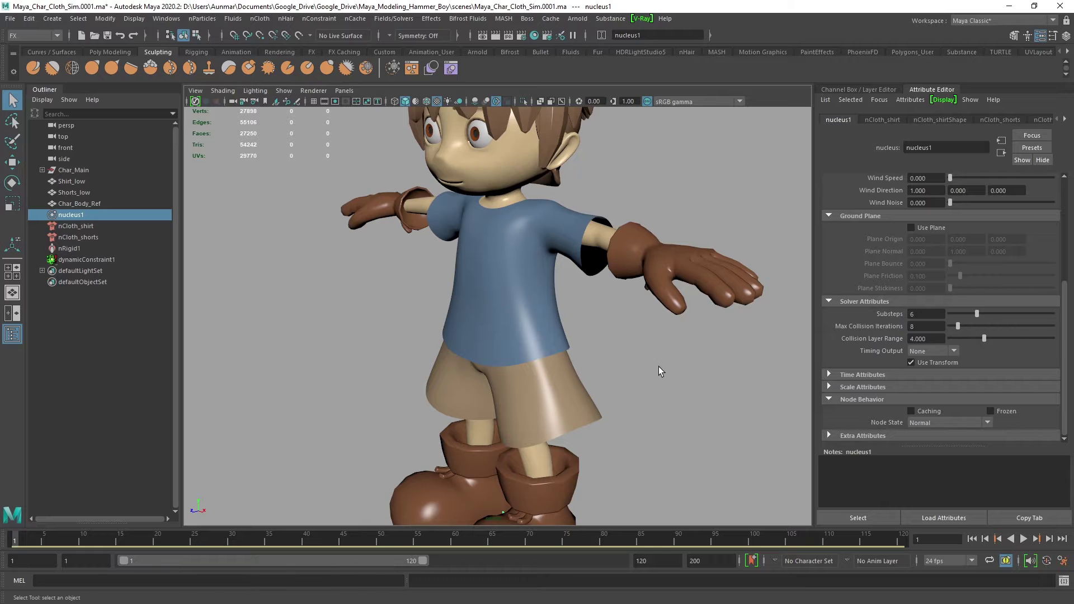
pyautogui.keyDown('alt'); pyautogui.moveTo(659, 367); pyautogui.dragTo(672, 361); pyautogui.keyUp('alt')
pyautogui.scroll(-3, 616, 350)
pyautogui.click(548, 333)
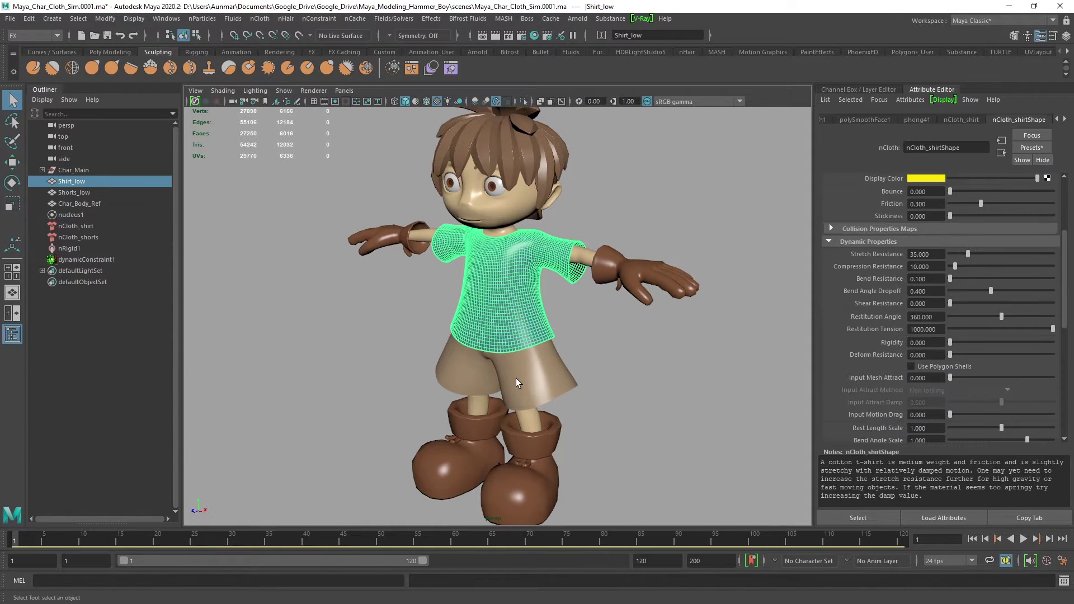
pyautogui.keyDown('shift'); pyautogui.click(516, 378); pyautogui.keyUp('shift')
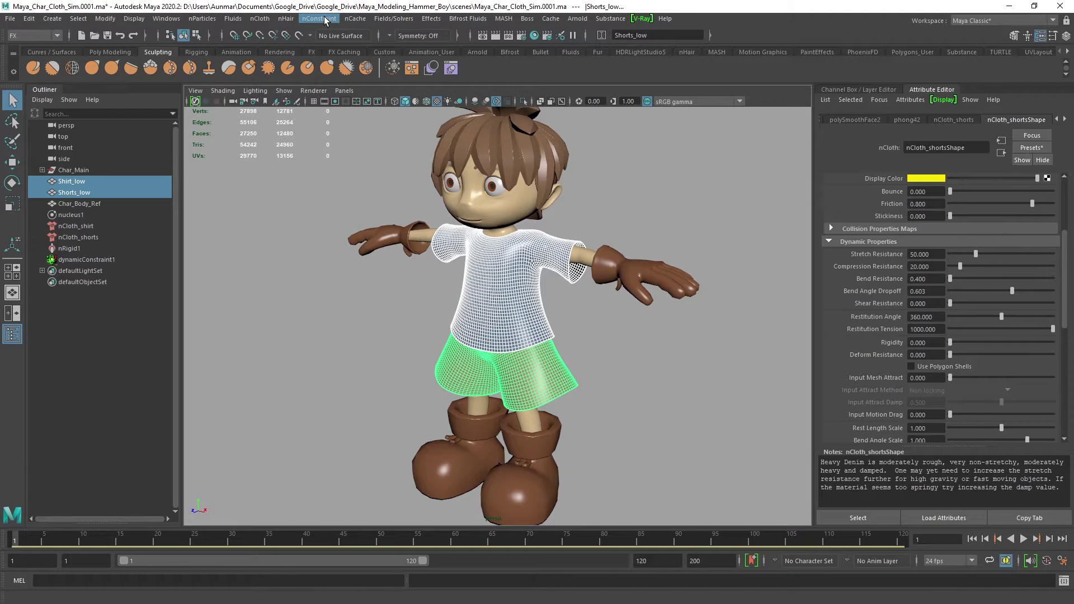
pyautogui.click(350, 20)
pyautogui.moveTo(425, 47)
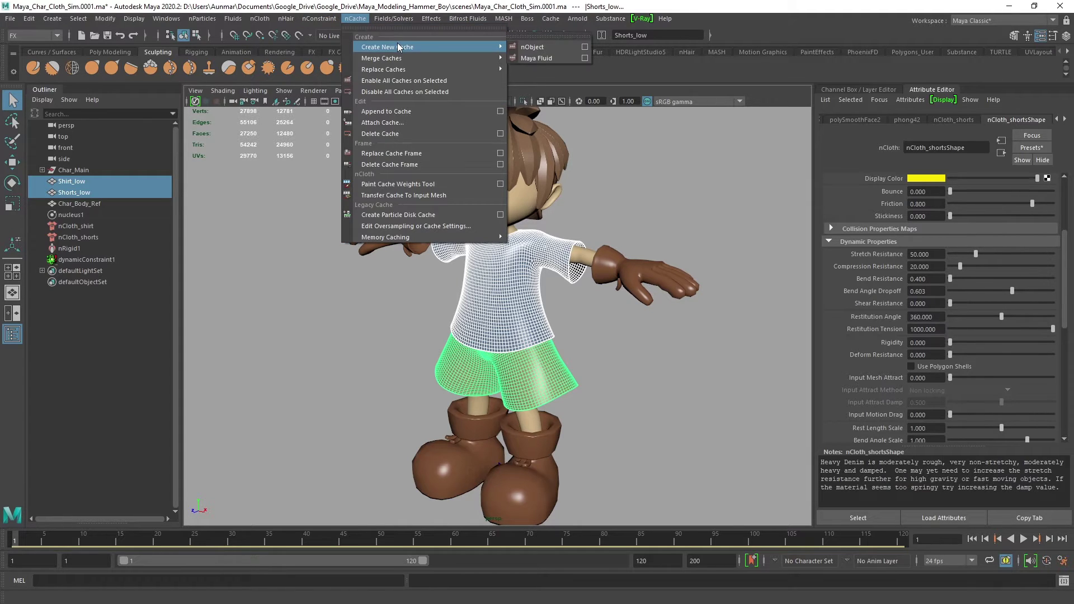
pyautogui.click(585, 48)
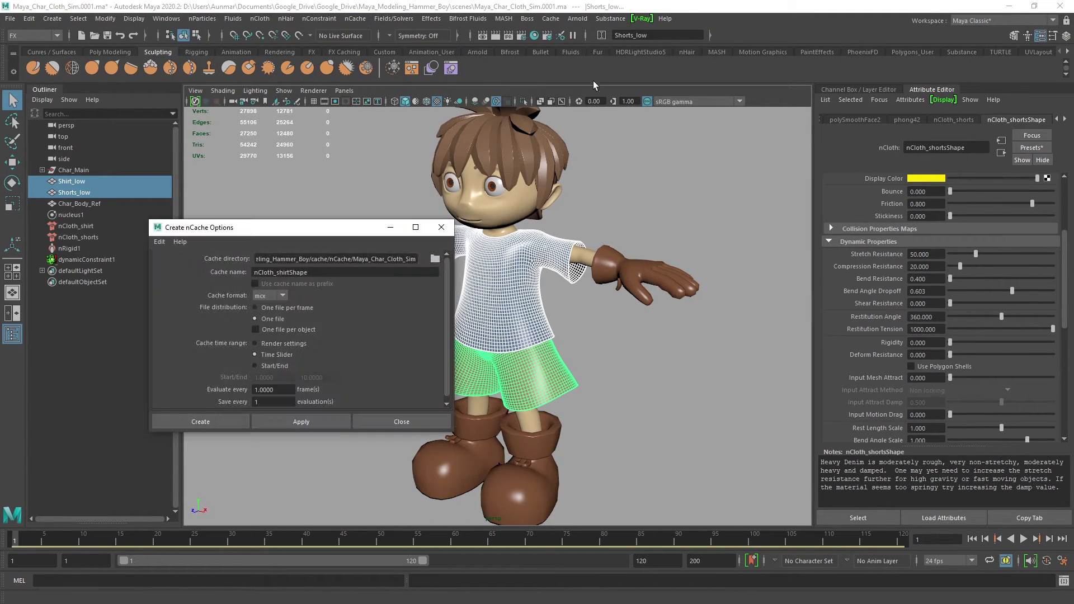
pyautogui.click(321, 423)
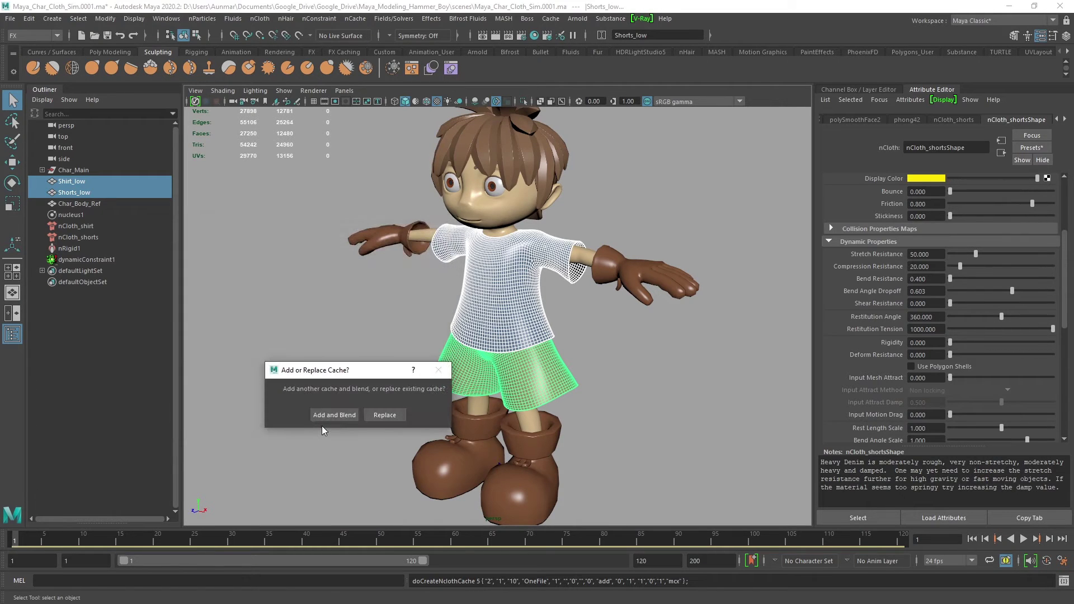
pyautogui.click(385, 415)
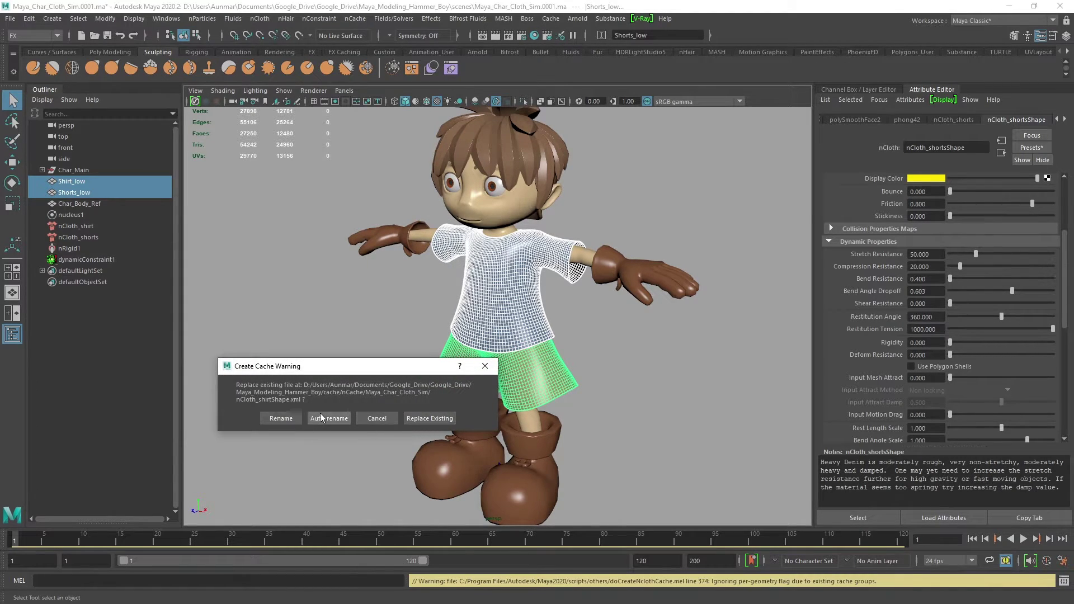
pyautogui.click(342, 416)
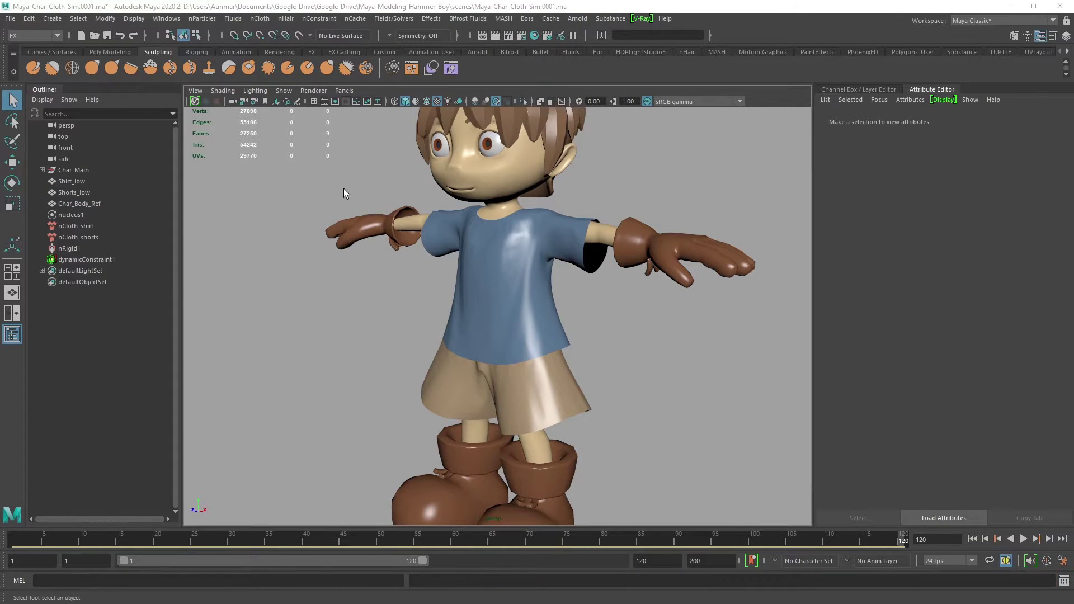
# - Inspect the recached shirt and shorts at frame 120 from the side and front
pyautogui.keyDown('alt'); pyautogui.moveTo(344, 189); pyautogui.dragTo(492, 278); pyautogui.keyUp('alt')
pyautogui.scroll(4, 510, 330)
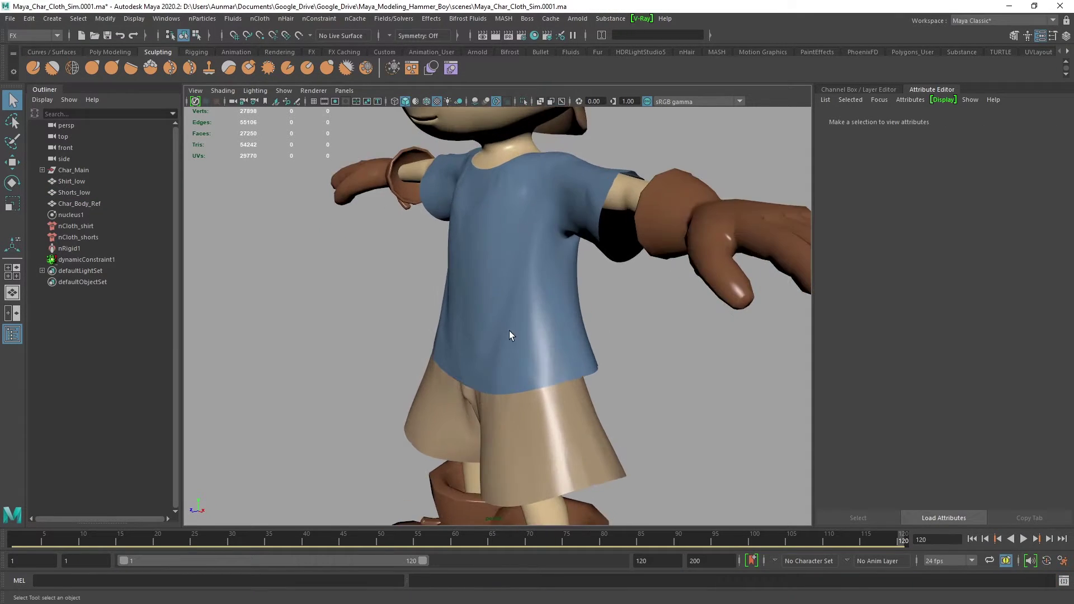
pyautogui.keyDown('alt'); pyautogui.moveTo(509, 331); pyautogui.dragTo(624, 298); pyautogui.keyUp('alt')
pyautogui.scroll(2, 624, 299)
pyautogui.moveTo(900, 543); pyautogui.dragTo(923, 518)
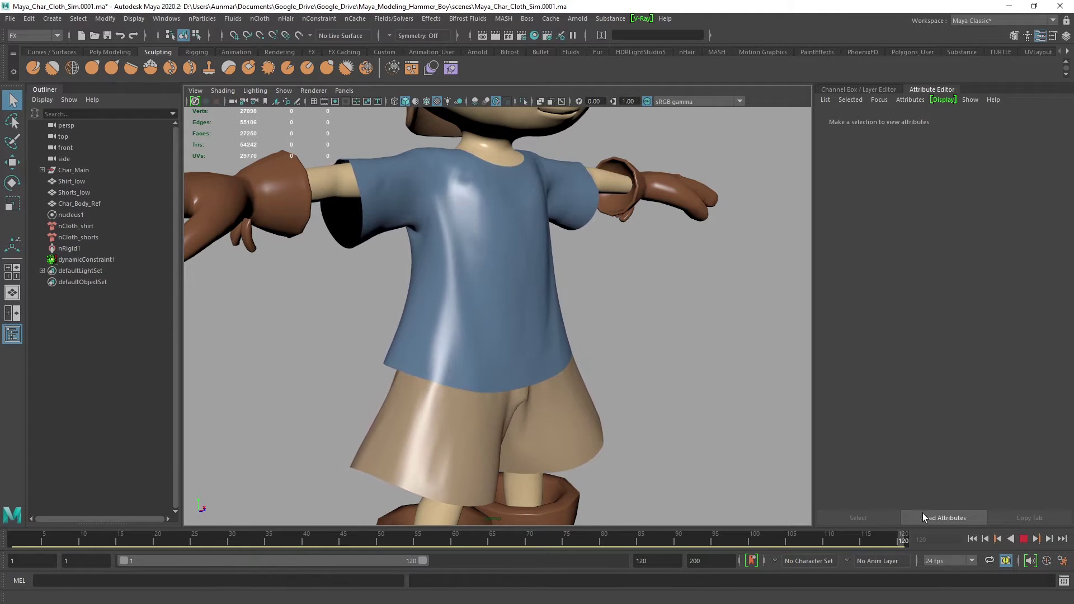
pyautogui.keyDown('alt'); pyautogui.moveTo(481, 303); pyautogui.dragTo(528, 283); pyautogui.keyUp('alt')
pyautogui.click(561, 297)
pyautogui.click(628, 292)
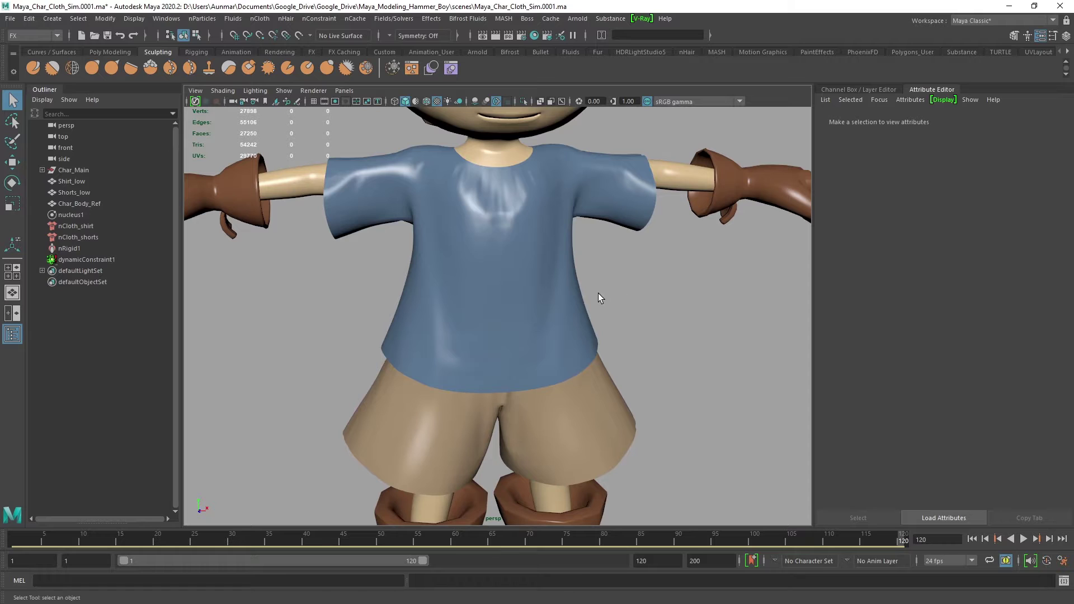
# - Play the cached cloth simulation through to frame 120 and check how the shorts drape
pyautogui.keyDown('alt'); pyautogui.moveTo(598, 297); pyautogui.dragTo(499, 291); pyautogui.keyUp('alt')
pyautogui.click(552, 345)
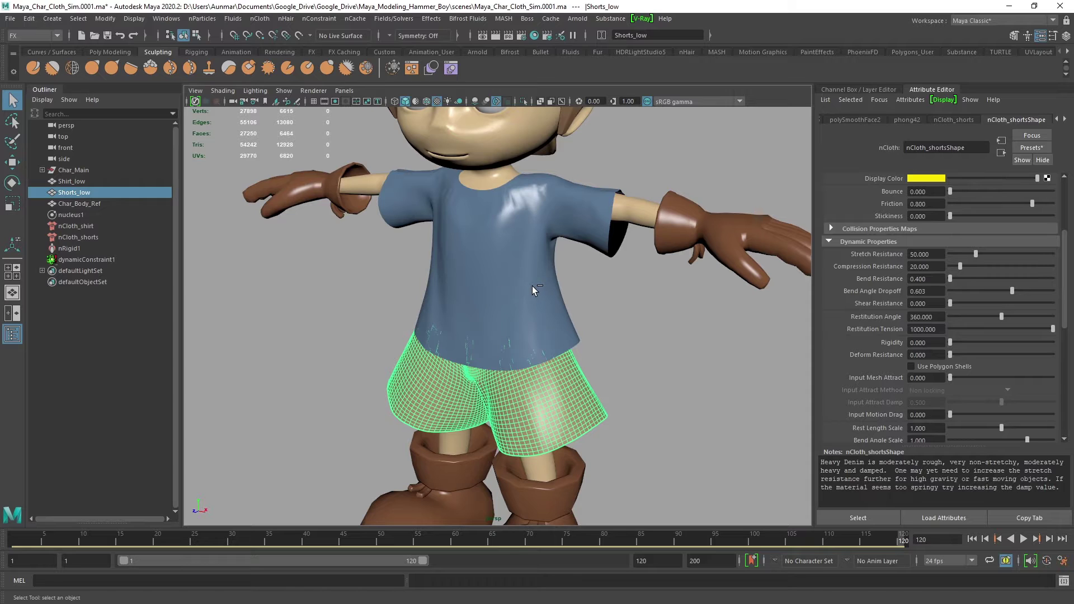
pyautogui.hotkey('alt', 'v')
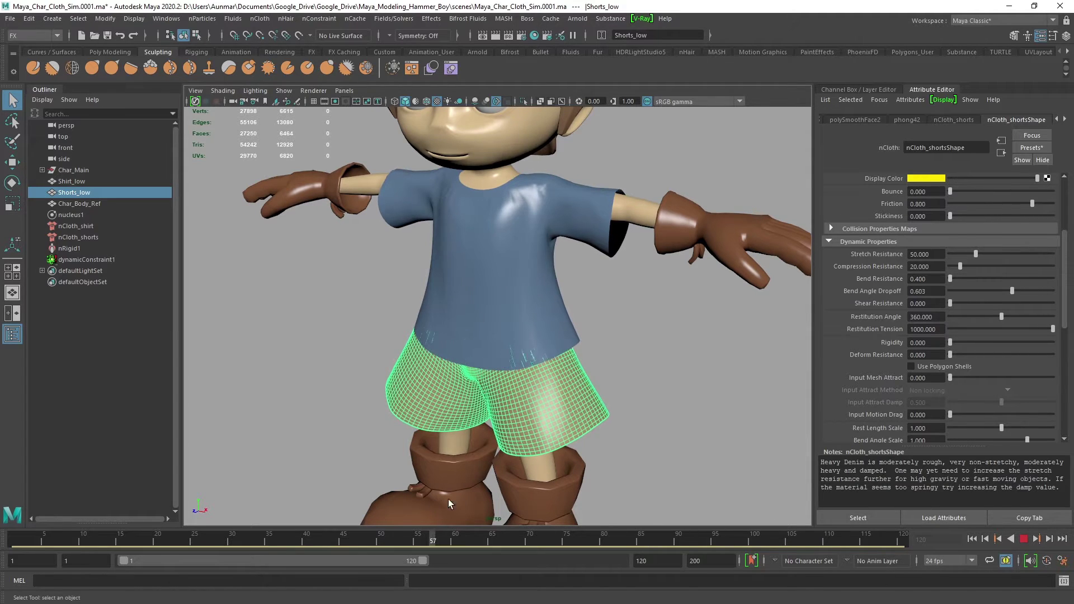
pyautogui.hotkey('alt', 'v')
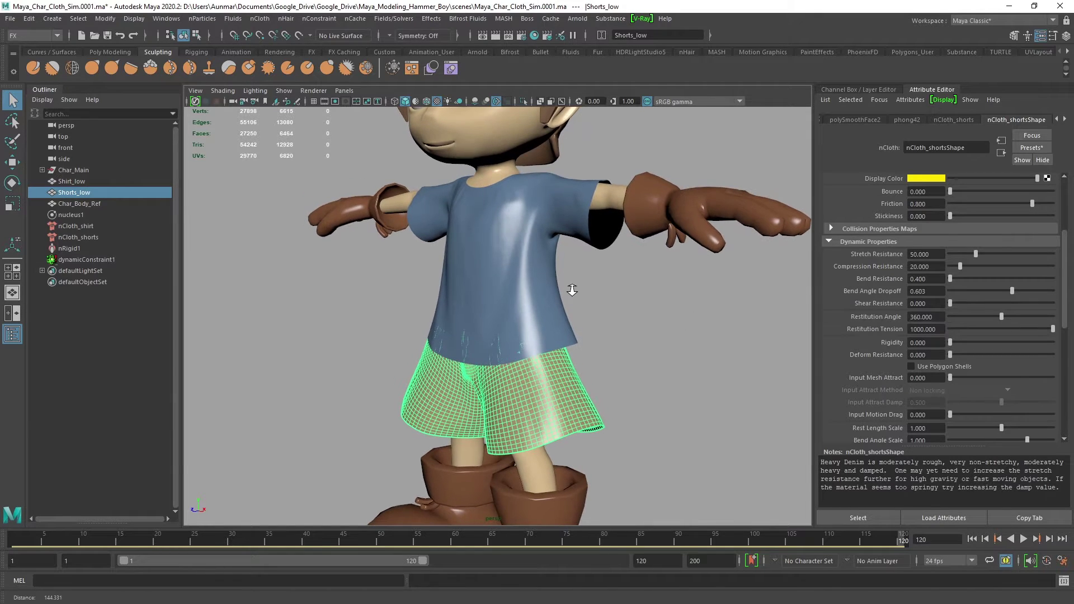
pyautogui.keyDown('alt'); pyautogui.moveTo(570, 290); pyautogui.dragTo(557, 277, button='right'); pyautogui.keyUp('alt')
pyautogui.click(657, 335)
pyautogui.keyDown('alt'); pyautogui.moveTo(575, 343); pyautogui.dragTo(559, 366); pyautogui.keyUp('alt')
# - Duplicate the simulated shirt and shorts at frame 120 to keep their draped shape
pyautogui.click(498, 294)
pyautogui.keyDown('shift'); pyautogui.click(534, 368); pyautogui.keyUp('shift')
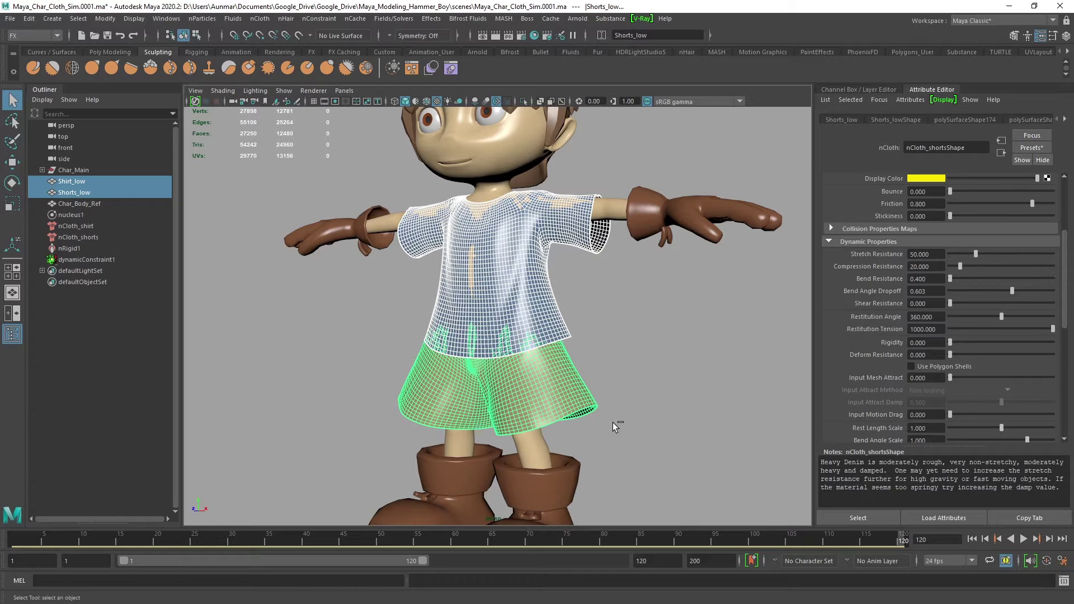
pyautogui.hotkey('ctrl', 'd')
# - Return to frame 1 and isolate the duplicated shirt and shorts in the viewport
pyautogui.keyDown('alt'); pyautogui.moveTo(613, 422); pyautogui.dragTo(604, 375); pyautogui.keyUp('alt')
pyautogui.click(972, 538)
pyautogui.keyDown('alt'); pyautogui.moveTo(488, 299); pyautogui.dragTo(586, 252); pyautogui.keyUp('alt')
pyautogui.hotkey('ctrl', '1')
# - Check the wireframes and shaded surfaces of the isolated shirt and shorts copies from several angles
pyautogui.click(621, 314)
pyautogui.scroll(4, 526, 295)
pyautogui.click(546, 267)
pyautogui.scroll(-4, 546, 267)
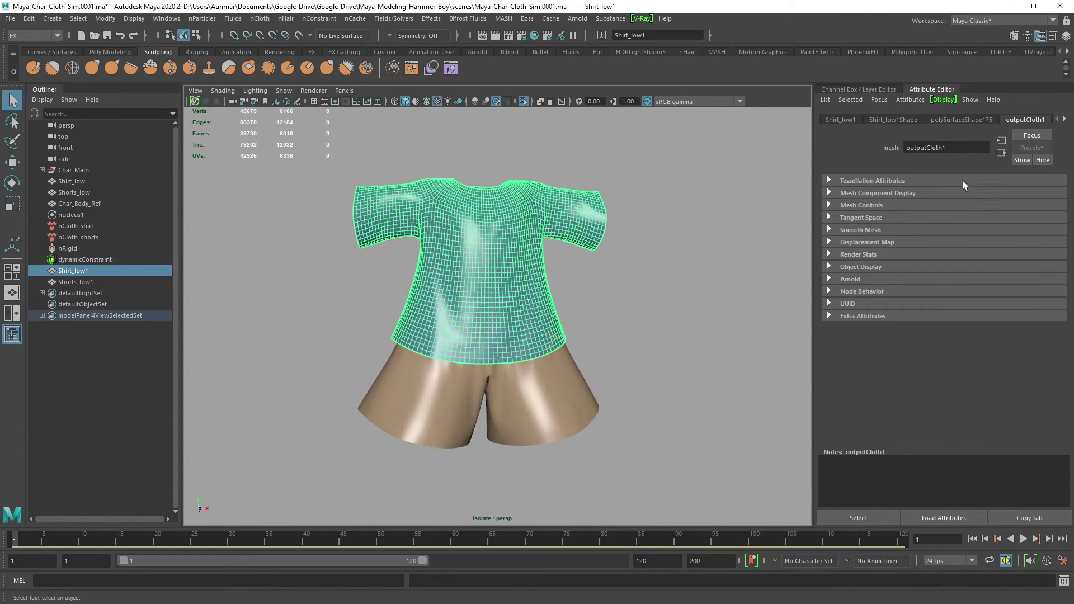
pyautogui.keyDown('shift'); pyautogui.click(535, 367); pyautogui.keyUp('shift')
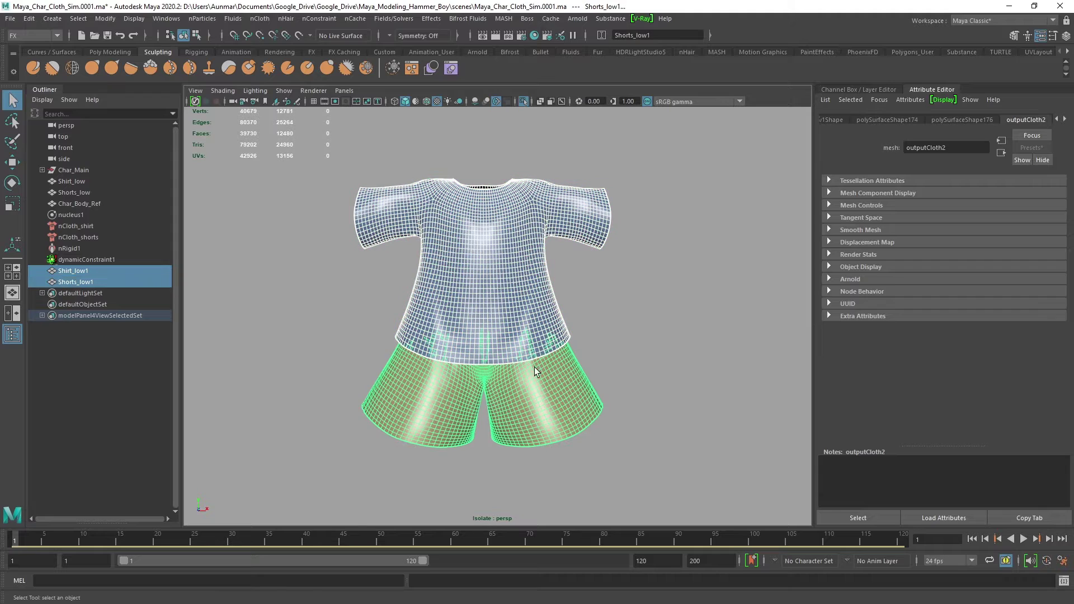
pyautogui.click(112, 51)
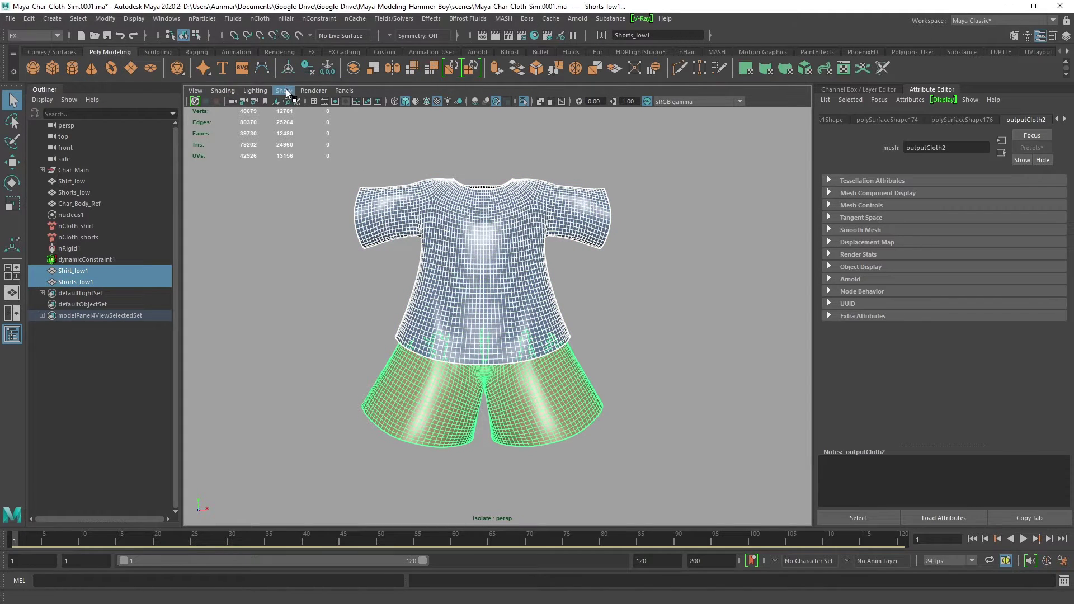
pyautogui.moveTo(625, 286)
pyautogui.keyDown('alt'); pyautogui.mouseDown()
pyautogui.moveTo(712, 239)
pyautogui.moveTo(644, 266)
pyautogui.moveTo(676, 265)
pyautogui.moveTo(625, 256)
pyautogui.moveTo(431, 263)
pyautogui.moveTo(579, 174)
pyautogui.mouseUp(); pyautogui.keyUp('alt')
pyautogui.click(683, 252)
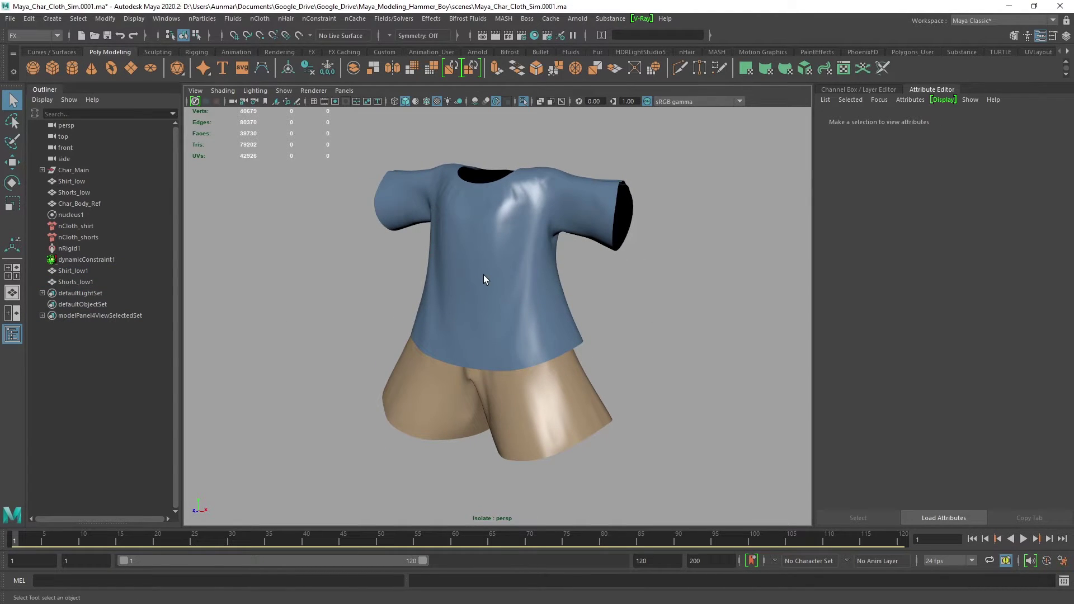
pyautogui.keyDown('alt'); pyautogui.moveTo(485, 274); pyautogui.dragTo(511, 281); pyautogui.keyUp('alt')
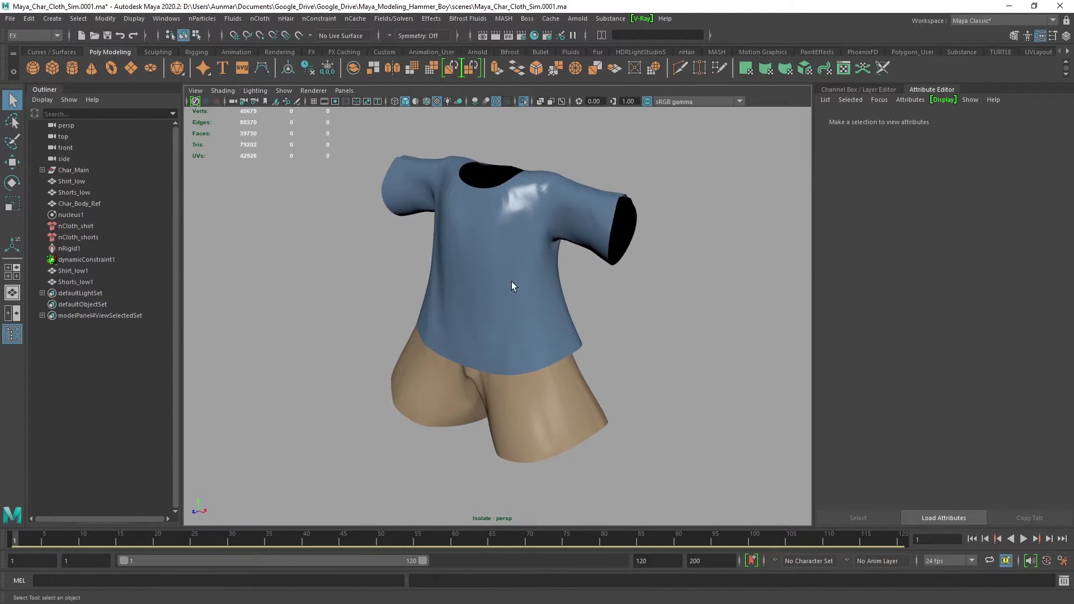
# - Save the scene as the incremented version Maya_Char_Cloth_Sim.0002.ma
pyautogui.click(10, 19)
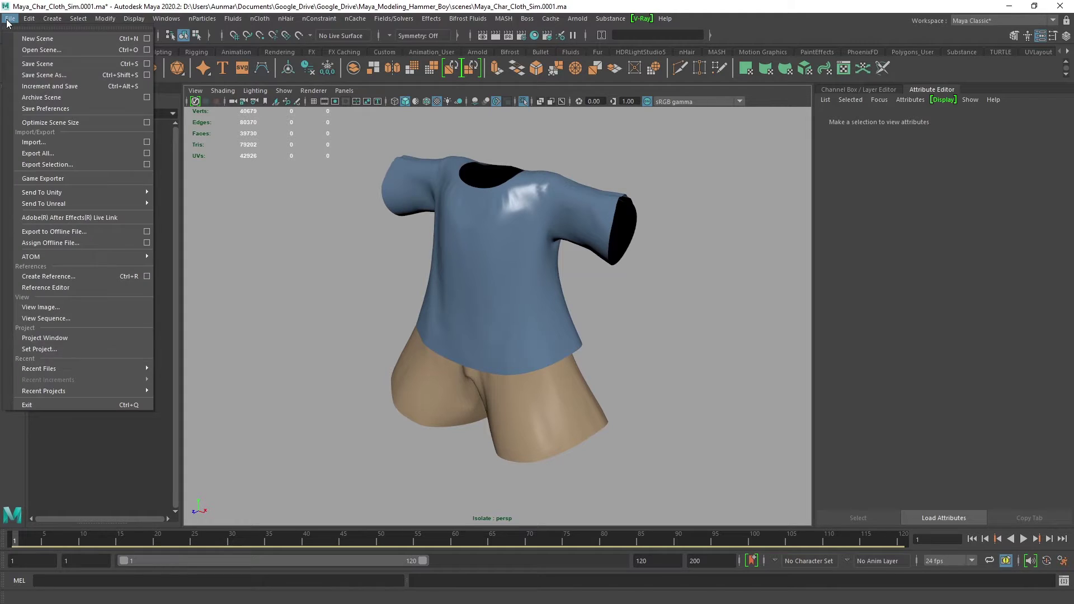
pyautogui.click(25, 75)
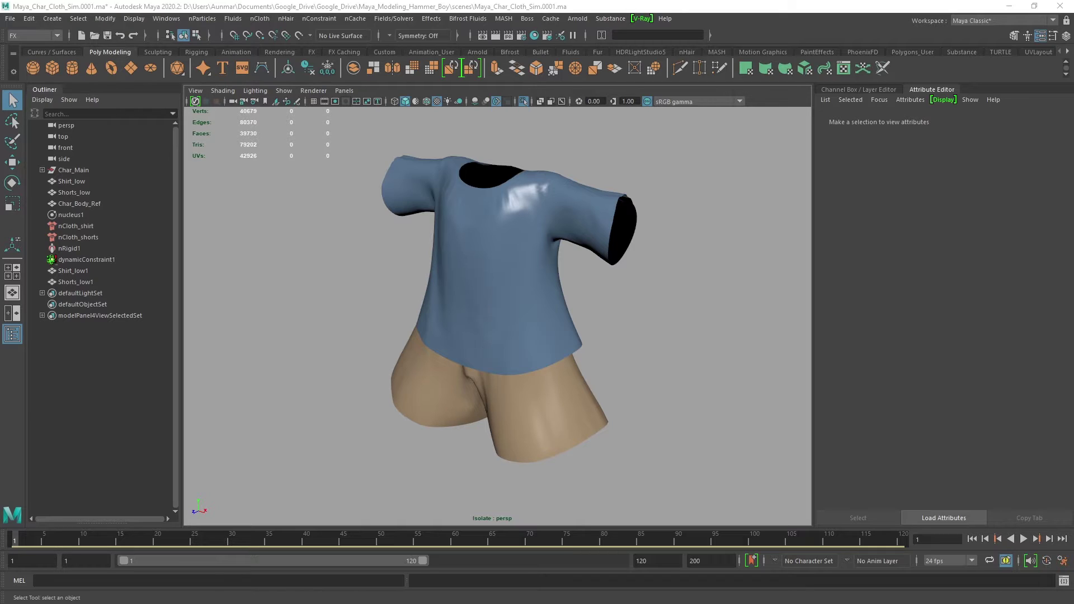
pyautogui.hotkey('ctrl', 'alt', 's')
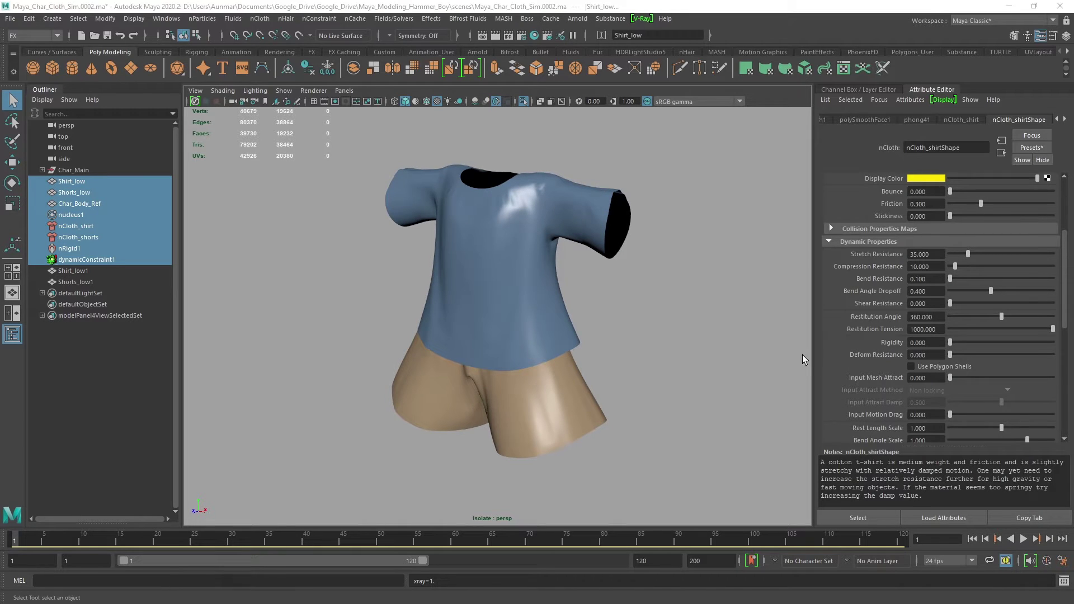
# - End the isolated view and delete the original Shirt_low and Shorts_low, Char_Body_Ref, the nucleus, both nCloth nodes, the nRigid and the dynamic constraint
pyautogui.keyDown('alt'); pyautogui.moveTo(802, 354); pyautogui.dragTo(586, 283); pyautogui.keyUp('alt')
pyautogui.hotkey('ctrl', '1')
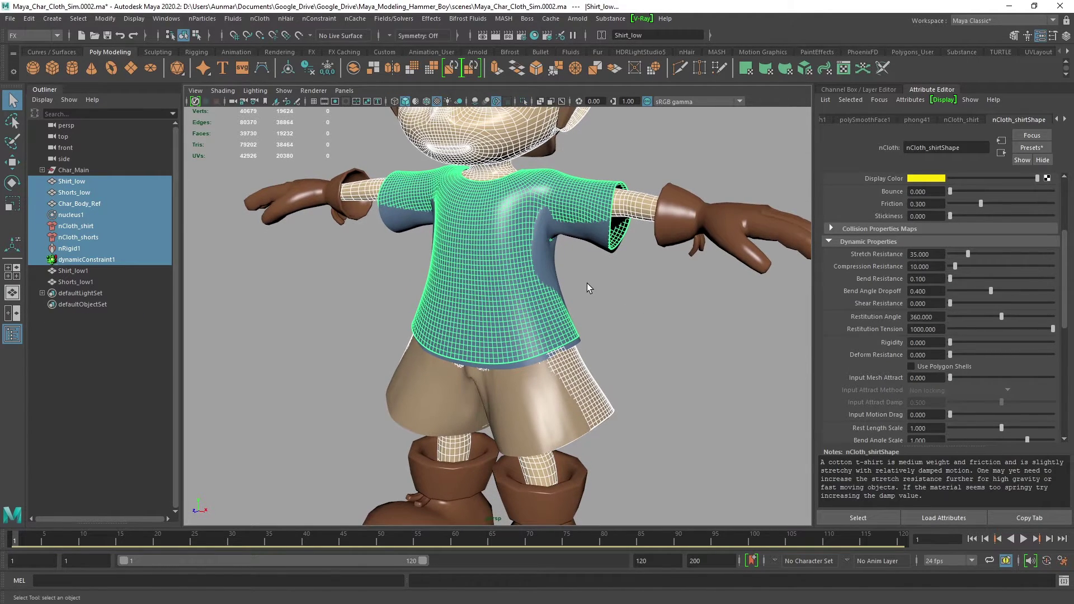
pyautogui.press('Delete')
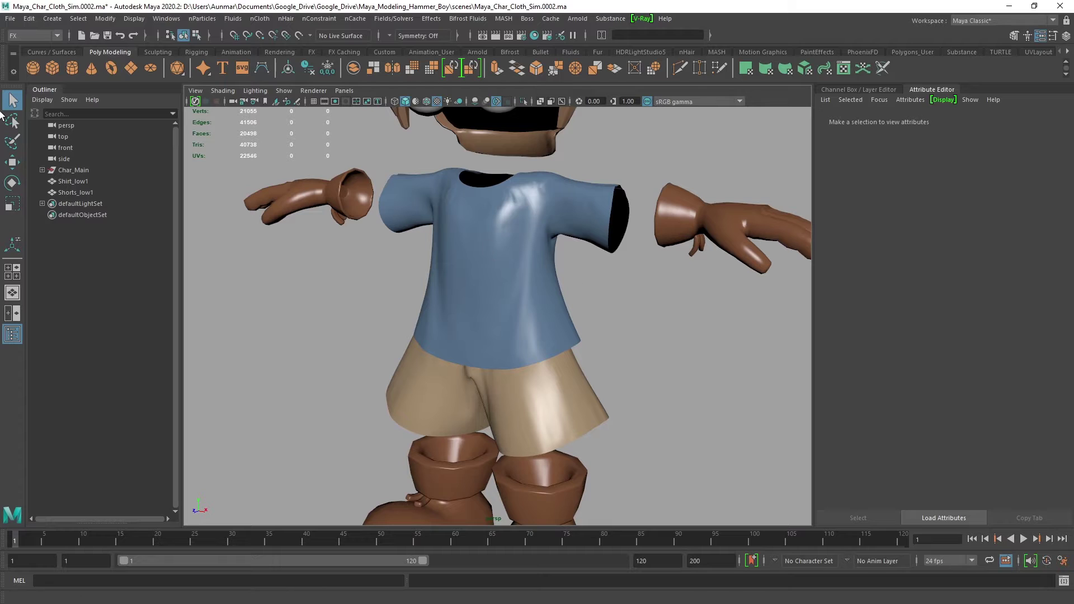
# - Reveal the low-poly body and eyes of Char_Grp inside the Char_Main group
pyautogui.click(42, 170)
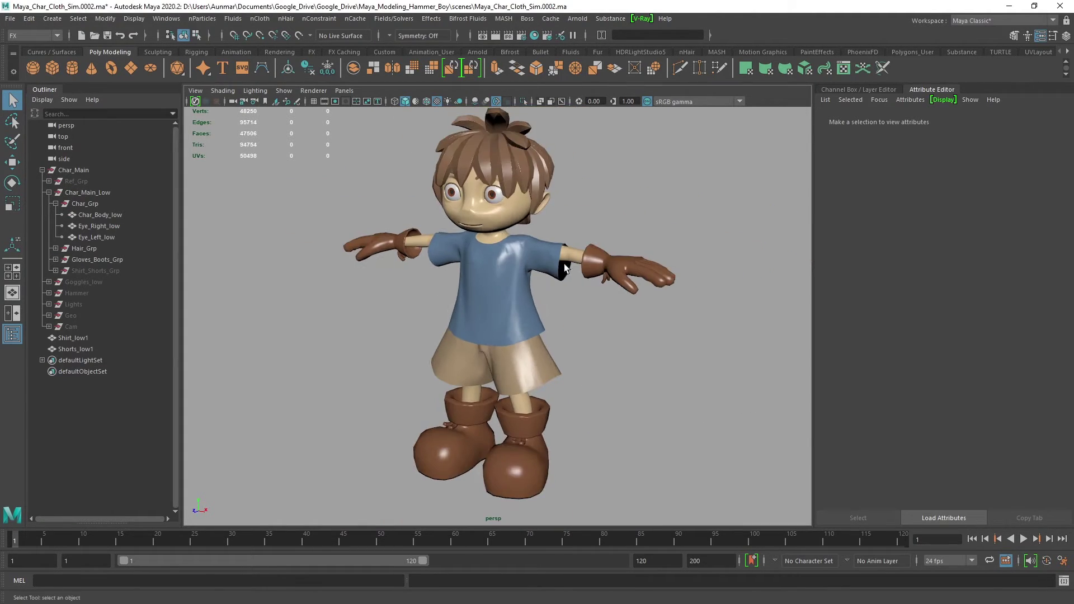
pyautogui.keyDown('alt'); pyautogui.moveTo(565, 265); pyautogui.dragTo(551, 227); pyautogui.keyUp('alt')
pyautogui.scroll(4, 552, 227)
# - Examine how the duplicated shirt and shorts fit the full character from the front and sides
pyautogui.keyDown('alt'); pyautogui.moveTo(576, 356); pyautogui.dragTo(496, 316); pyautogui.keyUp('alt')
pyautogui.click(483, 297)
pyautogui.press('f')
pyautogui.keyDown('alt'); pyautogui.moveTo(551, 246); pyautogui.dragTo(665, 263); pyautogui.keyUp('alt')
pyautogui.keyDown('alt'); pyautogui.moveTo(733, 330); pyautogui.dragTo(602, 280, button='right'); pyautogui.keyUp('alt')
pyautogui.keyDown('alt'); pyautogui.moveTo(602, 313); pyautogui.dragTo(581, 333); pyautogui.keyUp('alt')
pyautogui.scroll(2, 582, 333)
pyautogui.click(386, 390)
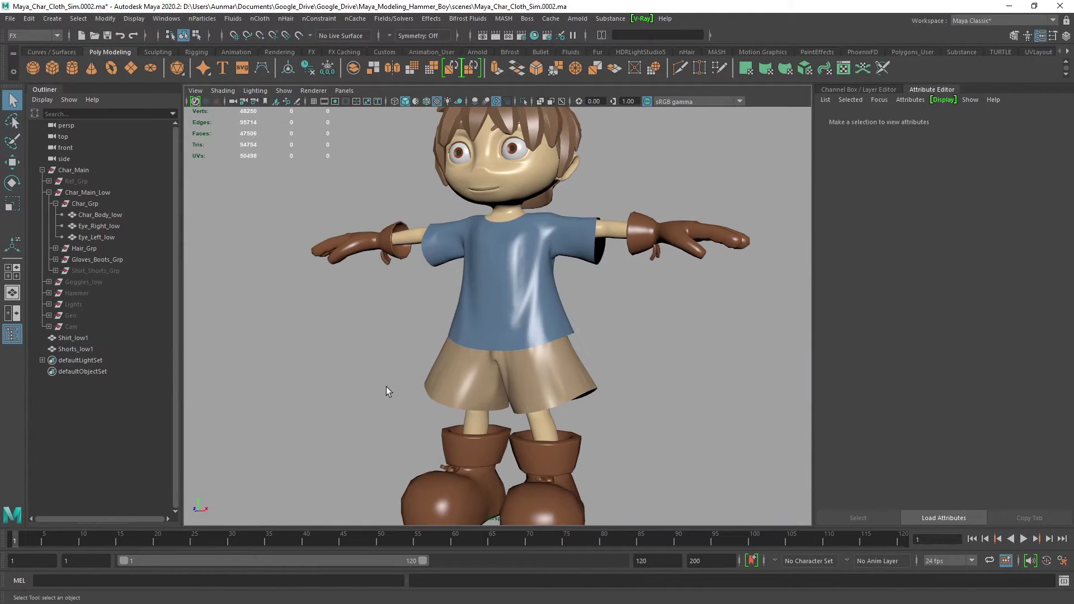
pyautogui.keyDown('alt'); pyautogui.moveTo(679, 410); pyautogui.dragTo(589, 372); pyautogui.keyUp('alt')
pyautogui.scroll(3, 565, 287)
pyautogui.keyDown('alt'); pyautogui.moveTo(565, 287); pyautogui.dragTo(555, 296); pyautogui.keyUp('alt')
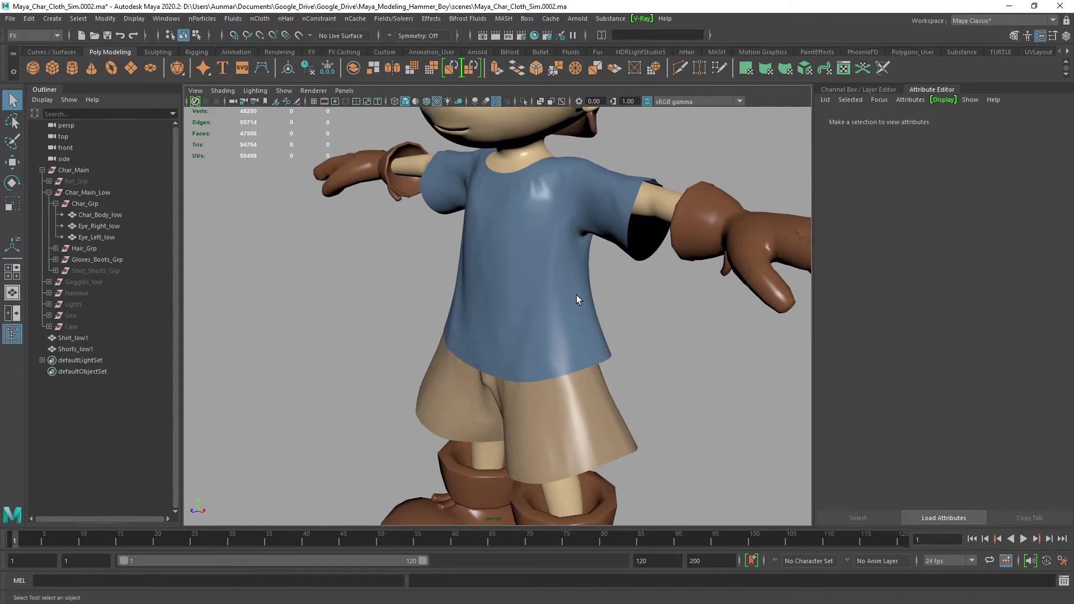
# - Select the Shirt_low1 mesh and examine its topology around the collar, sleeves and hem
pyautogui.click(576, 294)
pyautogui.keyDown('alt'); pyautogui.moveTo(680, 391); pyautogui.dragTo(670, 353, button='middle'); pyautogui.keyUp('alt')
pyautogui.keyDown('alt'); pyautogui.moveTo(670, 355); pyautogui.dragTo(537, 338); pyautogui.keyUp('alt')
pyautogui.keyDown('alt'); pyautogui.moveTo(554, 334); pyautogui.dragTo(554, 399, button='middle'); pyautogui.keyUp('alt')
pyautogui.keyDown('alt'); pyautogui.moveTo(492, 297); pyautogui.dragTo(469, 271); pyautogui.keyUp('alt')
pyautogui.keyDown('alt'); pyautogui.moveTo(469, 271); pyautogui.dragTo(475, 352, button='middle'); pyautogui.keyUp('alt')
pyautogui.keyDown('alt'); pyautogui.moveTo(476, 353); pyautogui.dragTo(552, 358, button='right'); pyautogui.keyUp('alt')
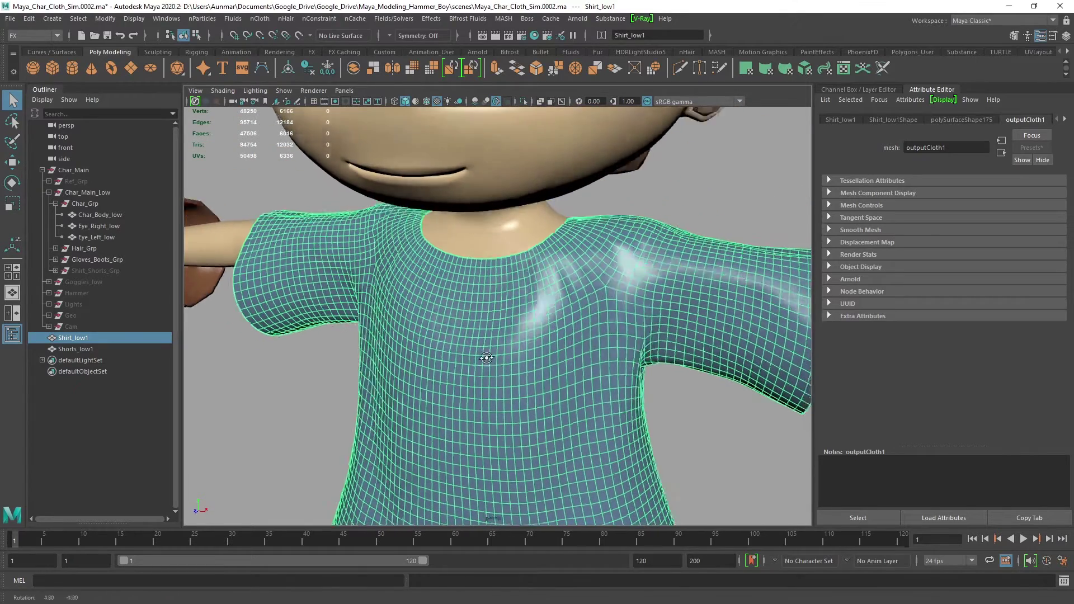
pyautogui.keyDown('alt'); pyautogui.moveTo(551, 358); pyautogui.dragTo(508, 352); pyautogui.keyUp('alt')
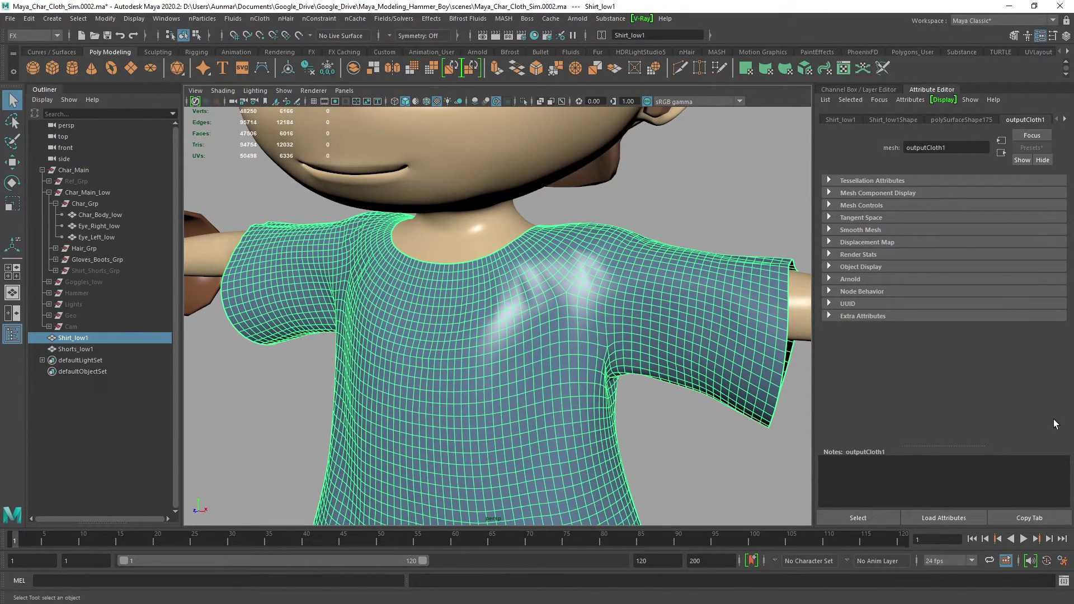
pyautogui.keyDown('alt'); pyautogui.moveTo(723, 383); pyautogui.dragTo(526, 271); pyautogui.keyUp('alt')
pyautogui.keyDown('alt'); pyautogui.moveTo(582, 271); pyautogui.dragTo(537, 274, button='right'); pyautogui.keyUp('alt')
pyautogui.keyDown('alt'); pyautogui.moveTo(537, 274); pyautogui.dragTo(605, 305); pyautogui.keyUp('alt')
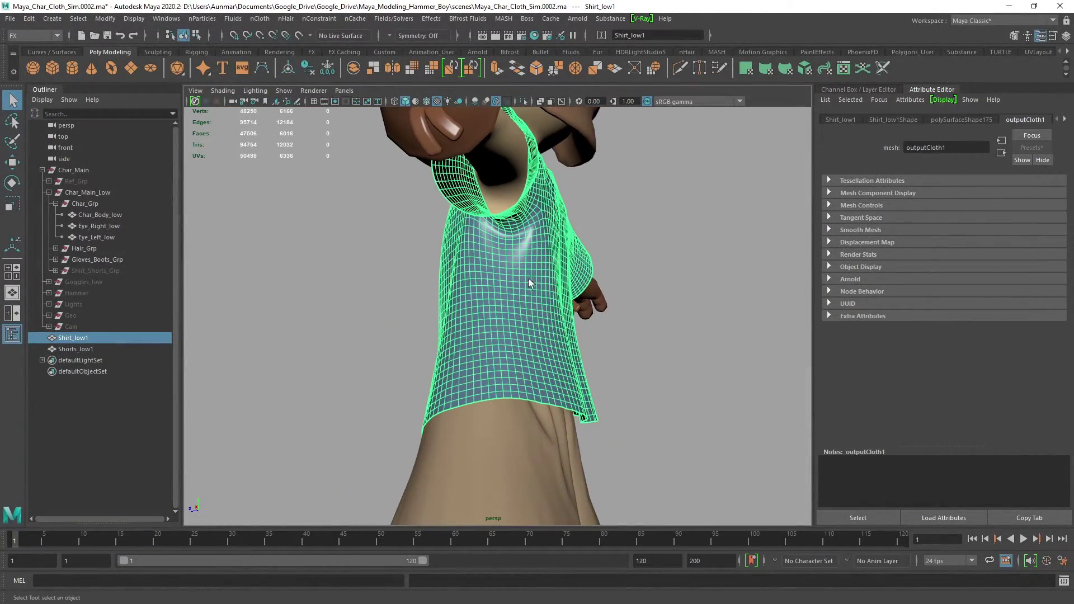
# - Select the vertical edge loop running down the side seam of the shirt, beneath the sleeve
pyautogui.keyDown('alt'); pyautogui.moveTo(529, 279); pyautogui.dragTo(506, 285); pyautogui.keyUp('alt')
pyautogui.keyDown('alt'); pyautogui.moveTo(507, 285); pyautogui.dragTo(539, 246, button='right'); pyautogui.keyUp('alt')
pyautogui.keyDown('alt'); pyautogui.moveTo(549, 208); pyautogui.dragTo(534, 209); pyautogui.keyUp('alt')
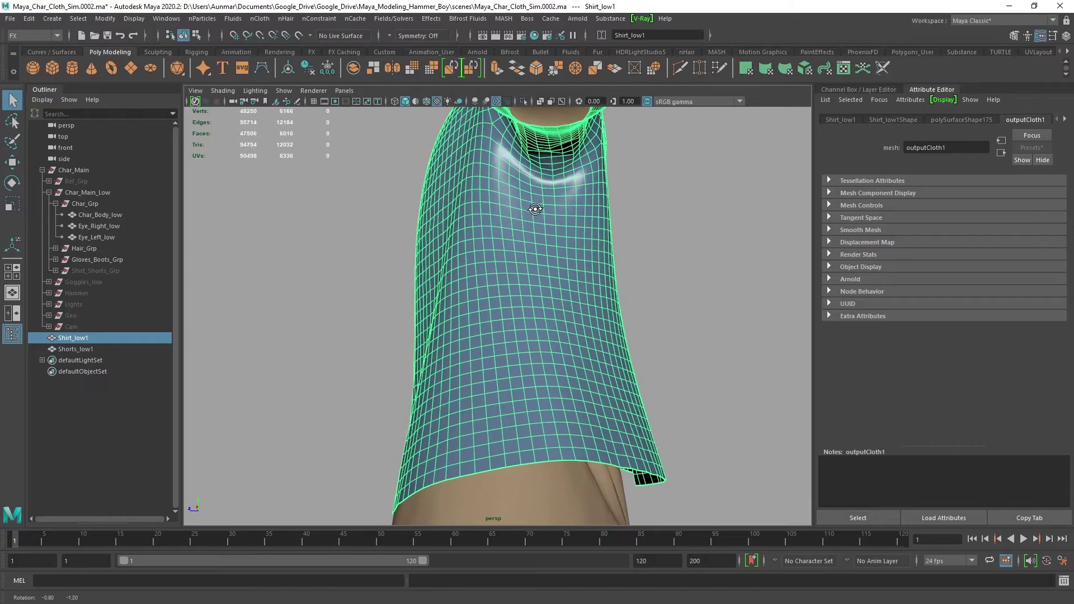
pyautogui.moveTo(548, 154); pyautogui.dragTo(549, 123, button='right')
pyautogui.doubleClick(546, 246)
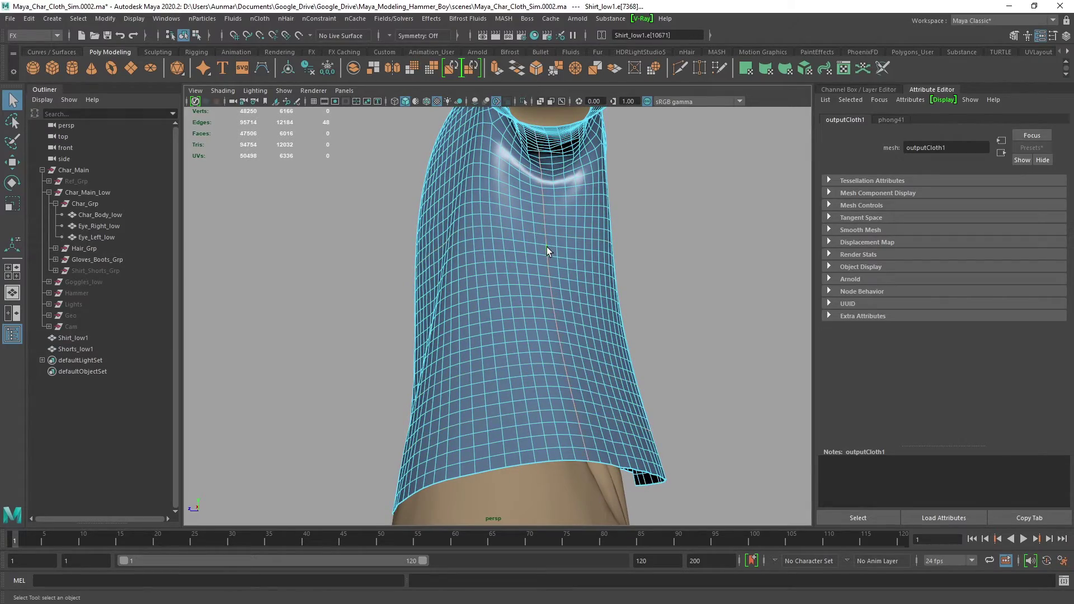
pyautogui.keyDown('alt'); pyautogui.moveTo(546, 247); pyautogui.dragTo(644, 224); pyautogui.keyUp('alt')
pyautogui.keyDown('alt'); pyautogui.moveTo(654, 256); pyautogui.dragTo(513, 318, button='middle'); pyautogui.keyUp('alt')
pyautogui.keyDown('alt'); pyautogui.moveTo(513, 318); pyautogui.dragTo(463, 313); pyautogui.keyUp('alt')
pyautogui.keyDown('alt'); pyautogui.moveTo(463, 314); pyautogui.dragTo(472, 330, button='middle'); pyautogui.keyUp('alt')
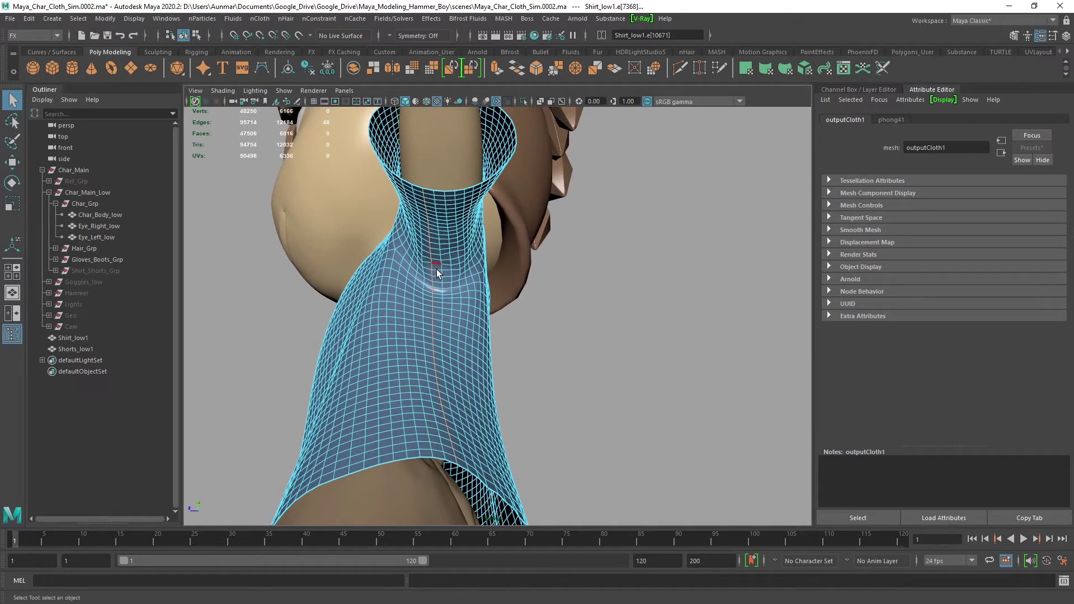
pyautogui.keyDown('alt'); pyautogui.moveTo(438, 273); pyautogui.dragTo(593, 328); pyautogui.keyUp('alt')
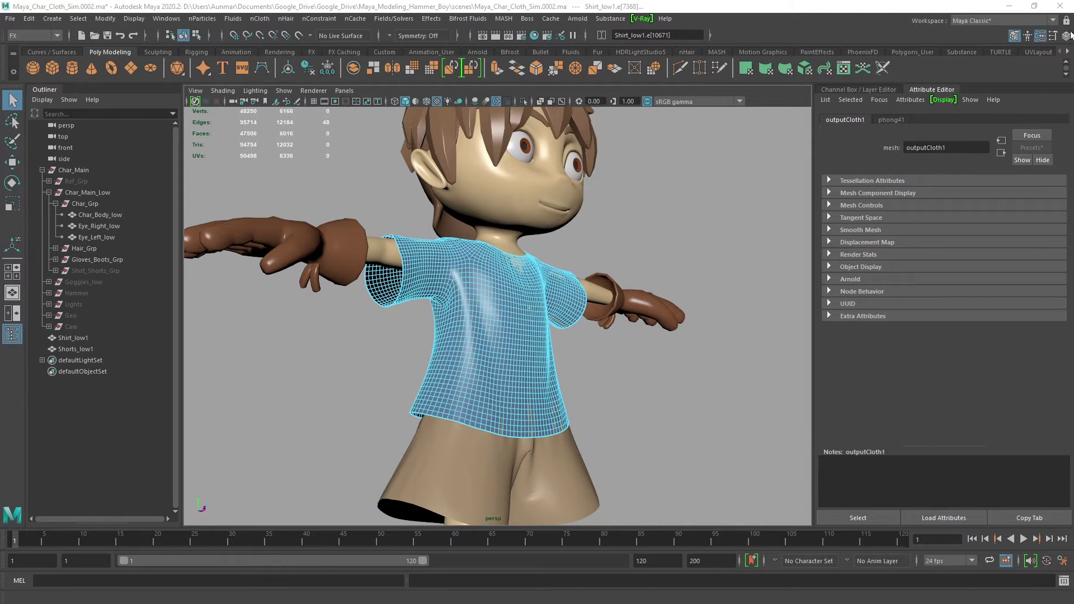
# - Switch to the Modeling - Standard workspace and display the Modeling Toolkit
pyautogui.click(970, 19)
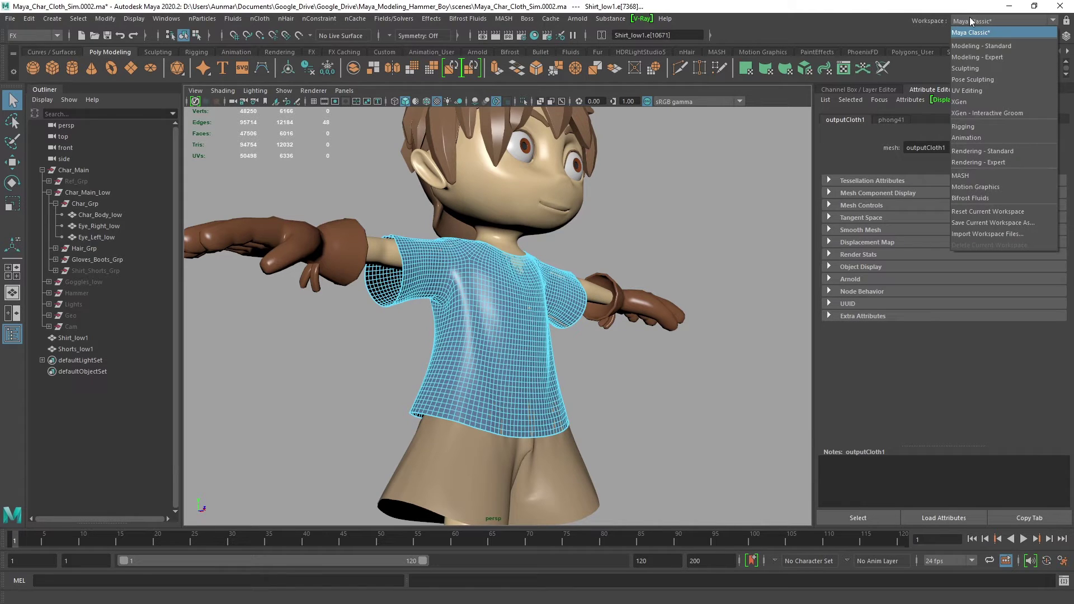
pyautogui.click(986, 47)
pyautogui.click(1014, 36)
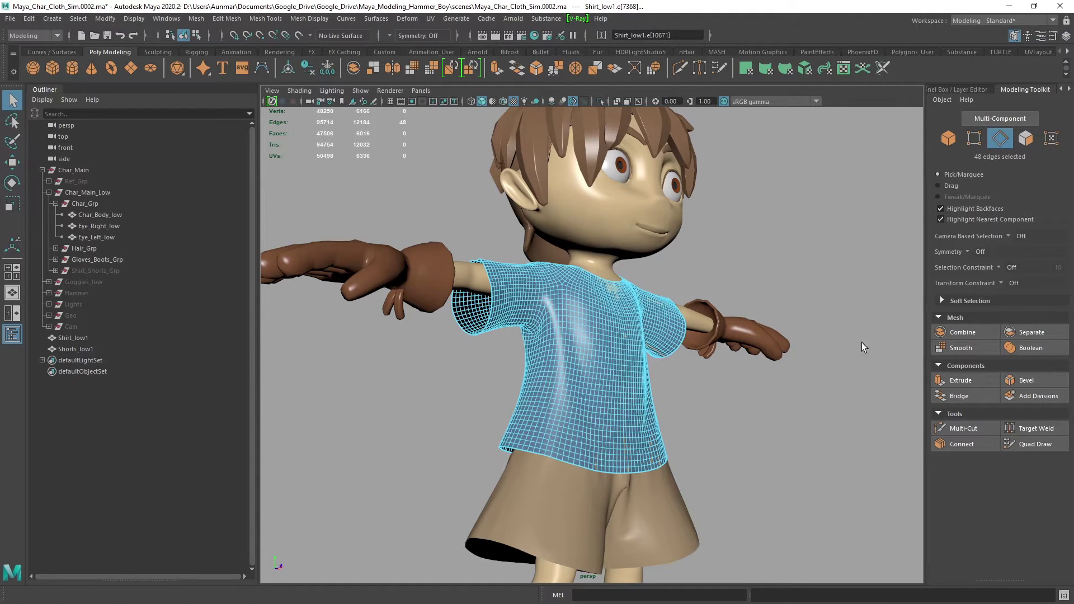
# - Turn on Object X symmetry so the side-seam edge loop is selected on both sides of the shirt
pyautogui.keyDown('alt'); pyautogui.moveTo(861, 342); pyautogui.dragTo(801, 289); pyautogui.keyUp('alt')
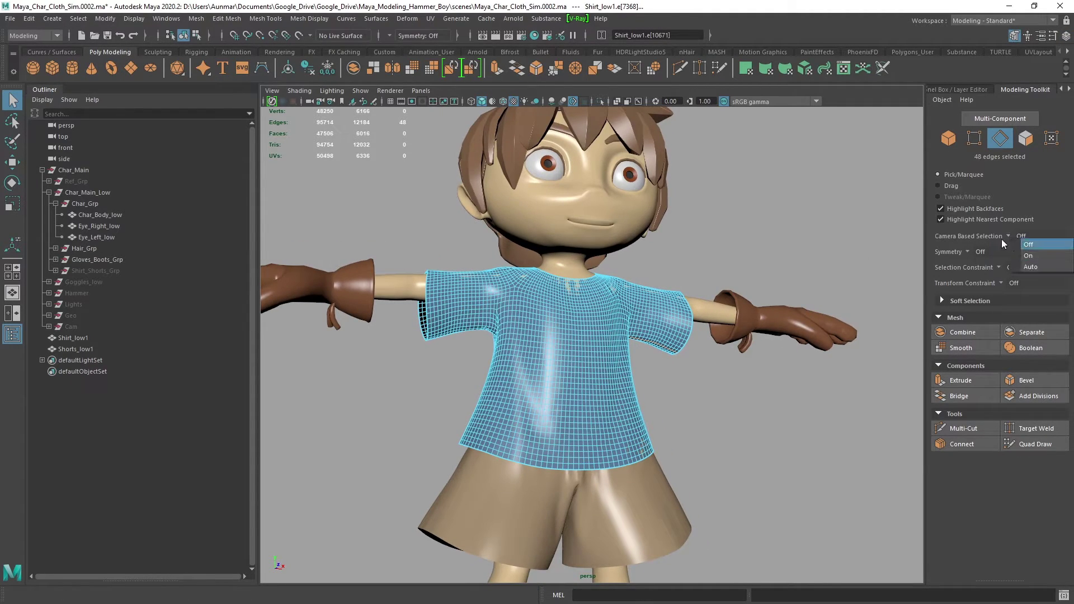
pyautogui.click(974, 253)
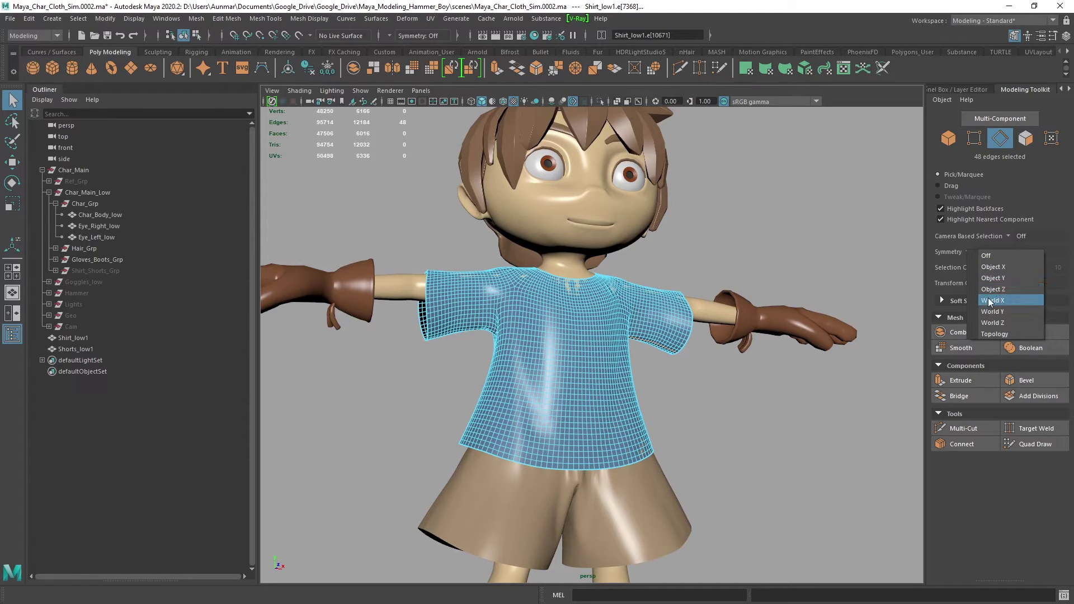
pyautogui.press('Escape')
pyautogui.keyDown('alt'); pyautogui.moveTo(632, 276); pyautogui.dragTo(646, 300); pyautogui.keyUp('alt')
pyautogui.scroll(3, 646, 300)
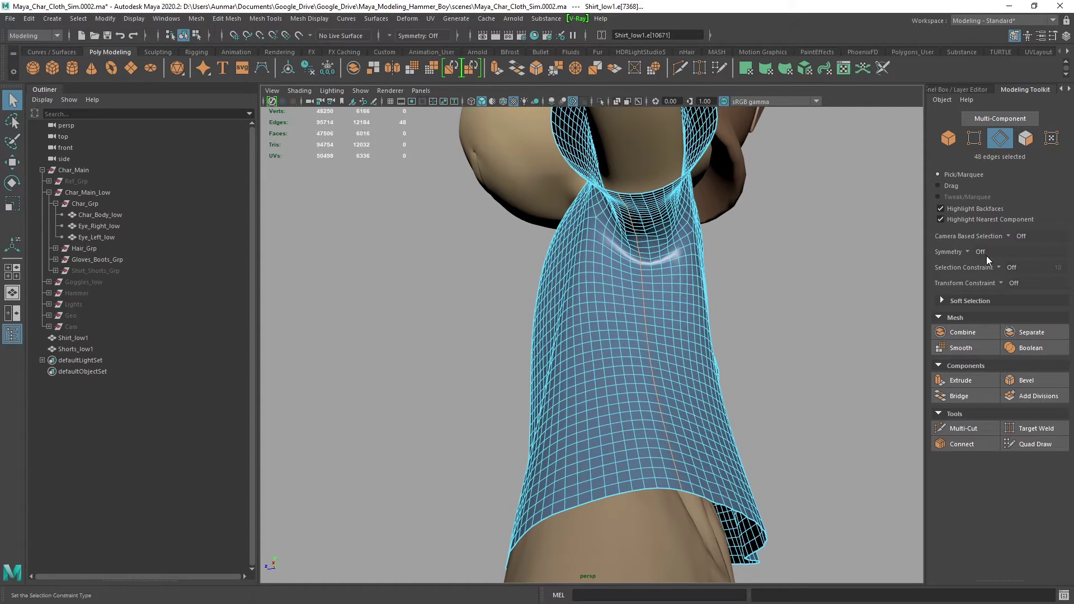
pyautogui.click(968, 252)
pyautogui.click(991, 275)
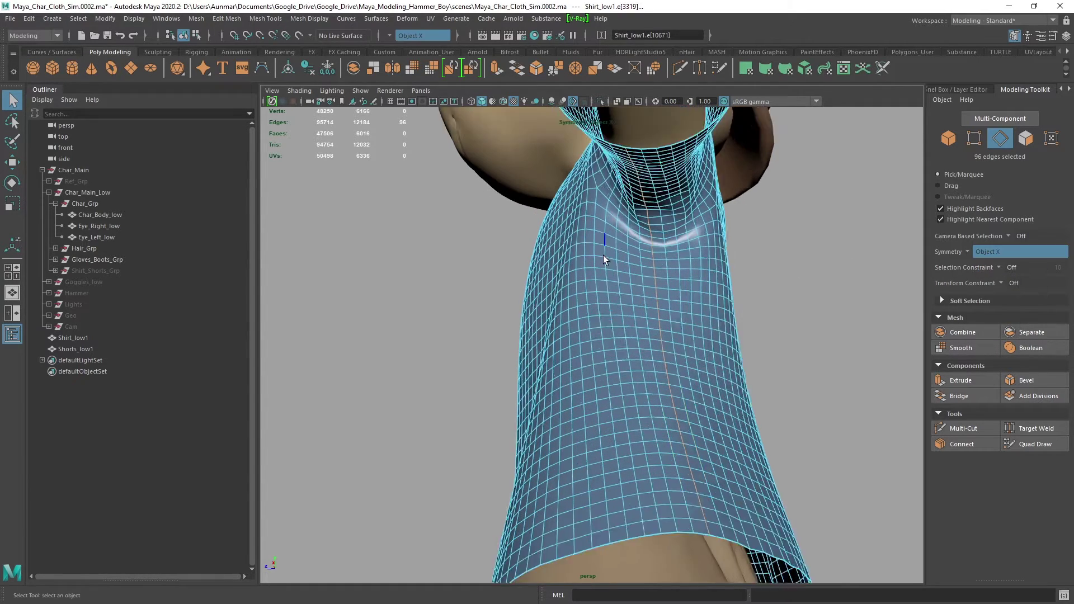
pyautogui.scroll(2, 604, 255)
pyautogui.moveTo(670, 244)
pyautogui.keyDown('alt'); pyautogui.mouseDown()
pyautogui.moveTo(657, 250)
pyautogui.moveTo(810, 275)
pyautogui.moveTo(783, 280)
pyautogui.moveTo(651, 236)
pyautogui.mouseUp(); pyautogui.keyUp('alt')
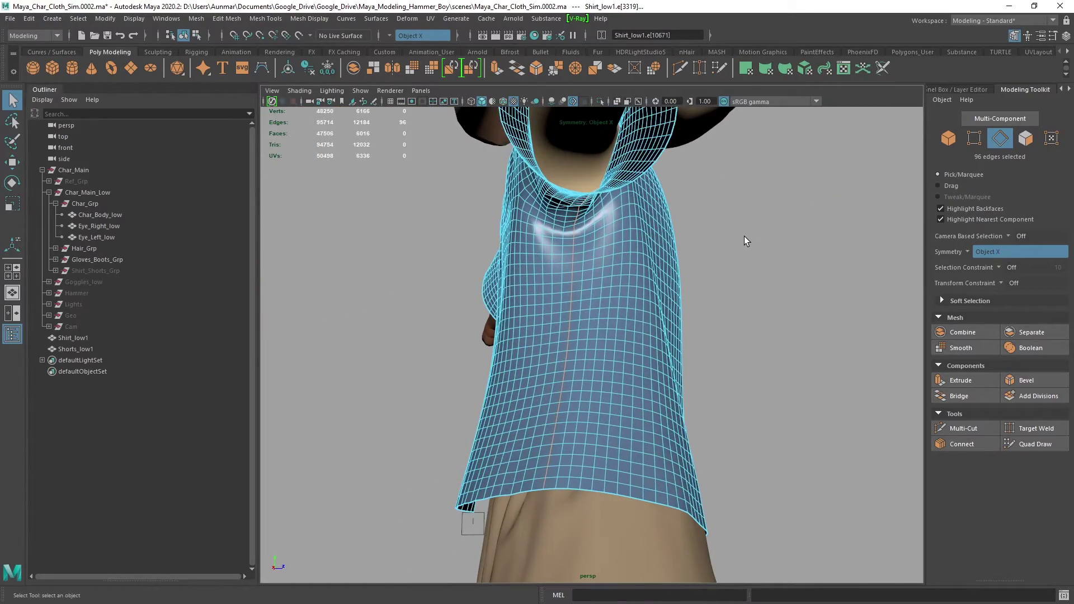
# - Add the edge loops along the top of the sleeves and around the armholes to the side-seam selection
pyautogui.keyDown('alt'); pyautogui.moveTo(744, 236); pyautogui.dragTo(618, 336); pyautogui.keyUp('alt')
pyautogui.scroll(5, 619, 336)
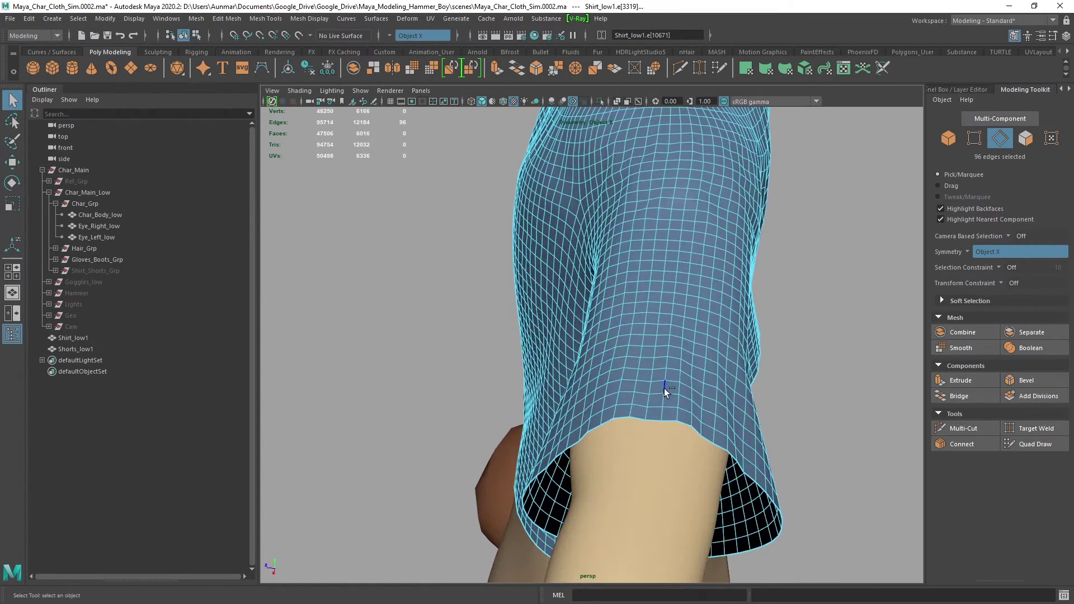
pyautogui.keyDown('shift'); pyautogui.doubleClick(647, 411); pyautogui.keyUp('shift')
pyautogui.keyDown('alt'); pyautogui.moveTo(646, 411); pyautogui.dragTo(545, 323); pyautogui.keyUp('alt')
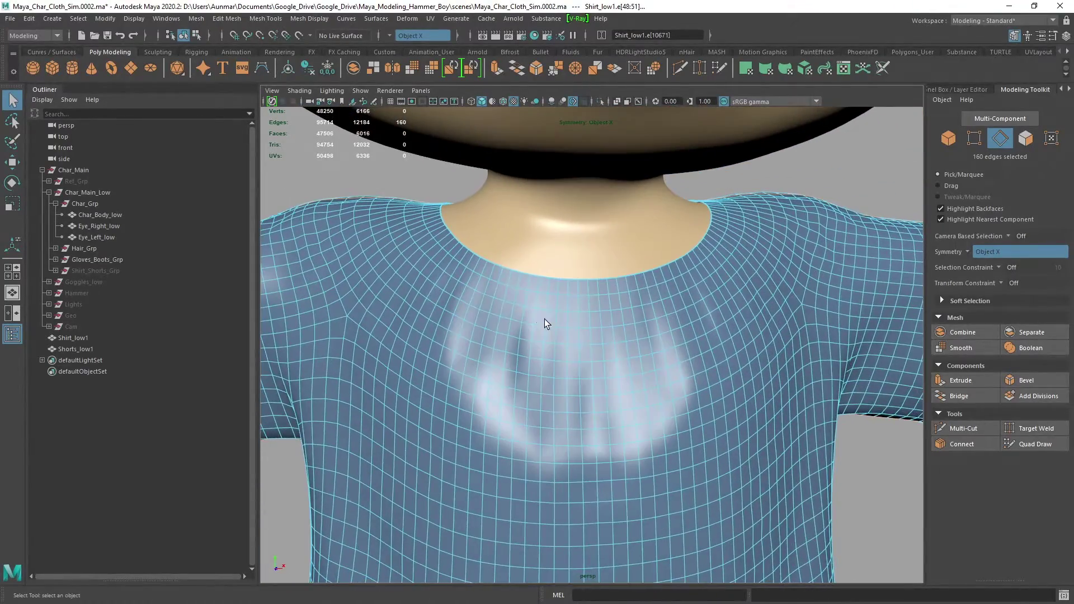
pyautogui.keyDown('shift'); pyautogui.doubleClick(421, 273); pyautogui.keyUp('shift')
# - Bevel the selected seam edge loops and return to object selection of the shirt
pyautogui.keyDown('alt'); pyautogui.moveTo(422, 274); pyautogui.dragTo(814, 274); pyautogui.keyUp('alt')
pyautogui.keyDown('shift'); pyautogui.rightClick(798, 260); pyautogui.keyUp('shift')
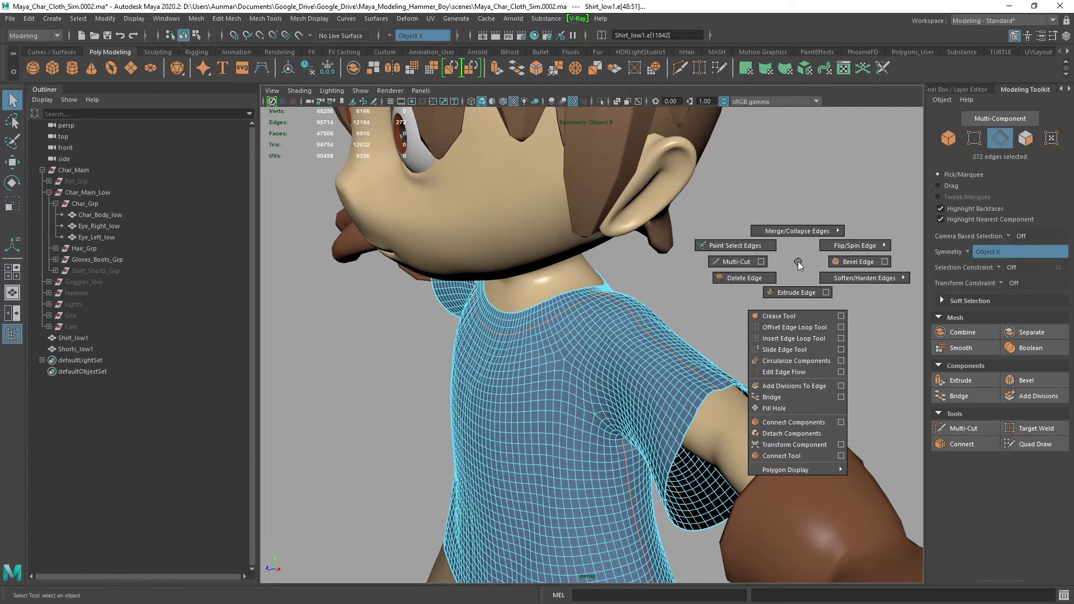
pyautogui.click(828, 261)
pyautogui.keyDown('alt'); pyautogui.moveTo(828, 260); pyautogui.dragTo(698, 308); pyautogui.keyUp('alt')
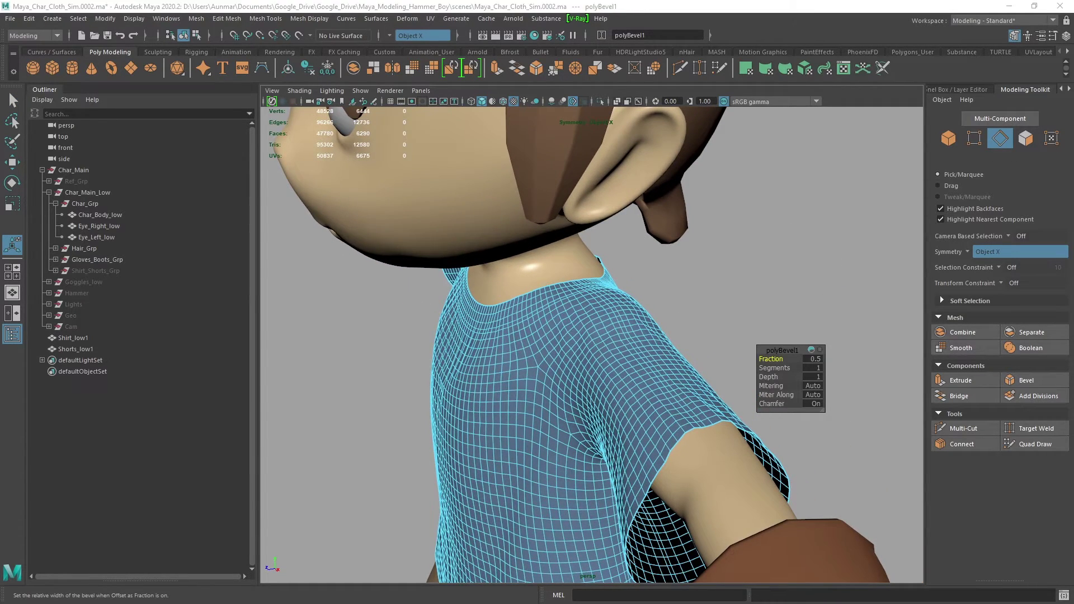
pyautogui.moveTo(632, 305)
pyautogui.keyDown('alt'); pyautogui.mouseDown()
pyautogui.moveTo(559, 403)
pyautogui.moveTo(614, 314)
pyautogui.mouseUp(); pyautogui.keyUp('alt')
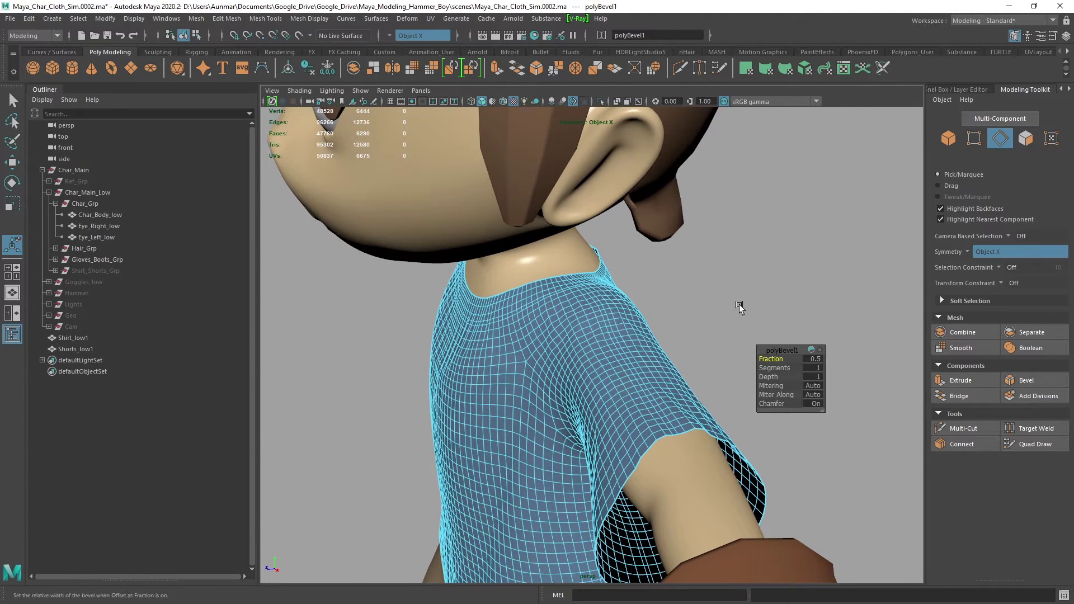
pyautogui.press('q')
pyautogui.press('F8')
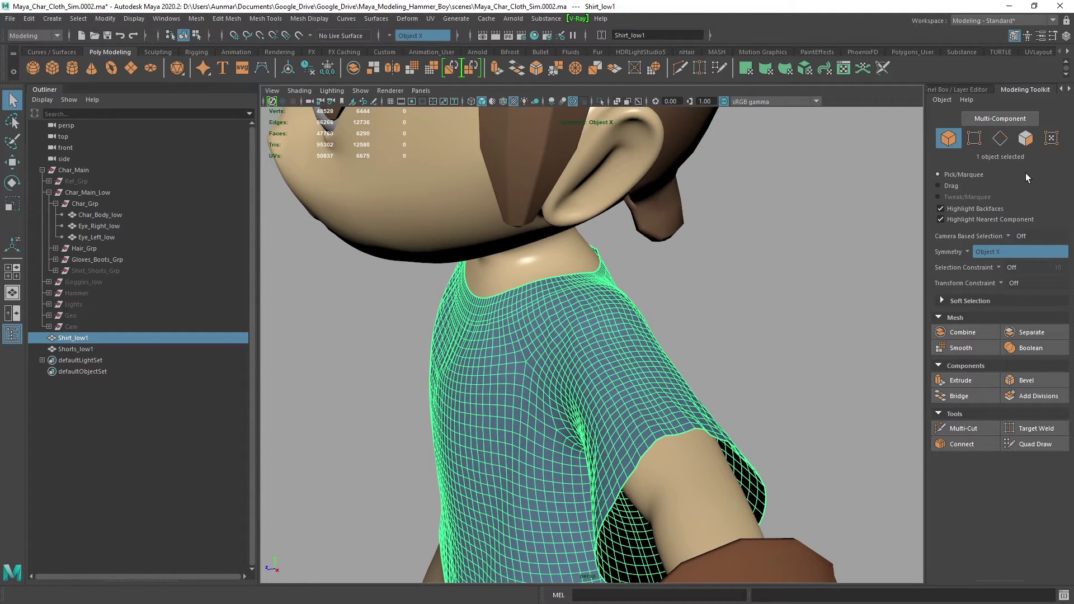
# - Set the seam bevel's Offset As Fraction to off, Offset to 0.25 and Segments to 2
pyautogui.click(972, 91)
pyautogui.click(952, 248)
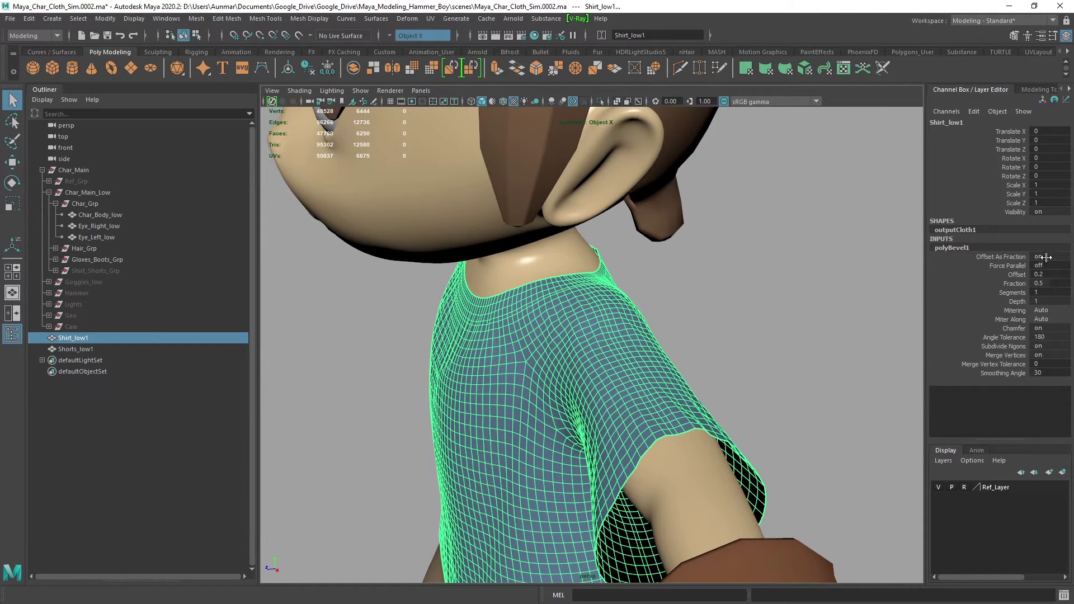
pyautogui.write('0')
pyautogui.press('Return')
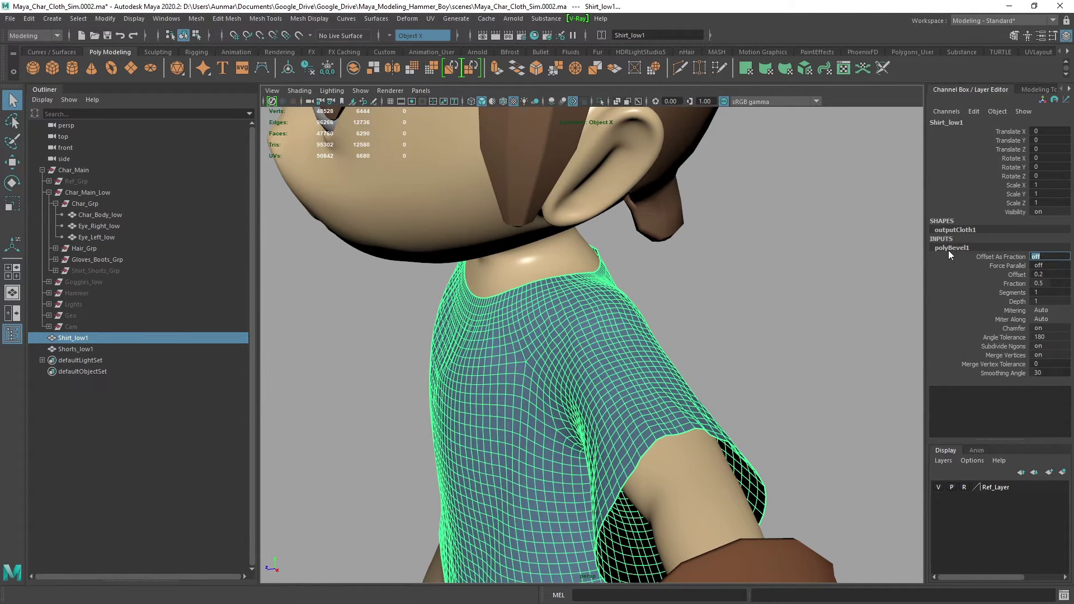
pyautogui.keyDown('alt'); pyautogui.moveTo(689, 267); pyautogui.dragTo(585, 353); pyautogui.keyUp('alt')
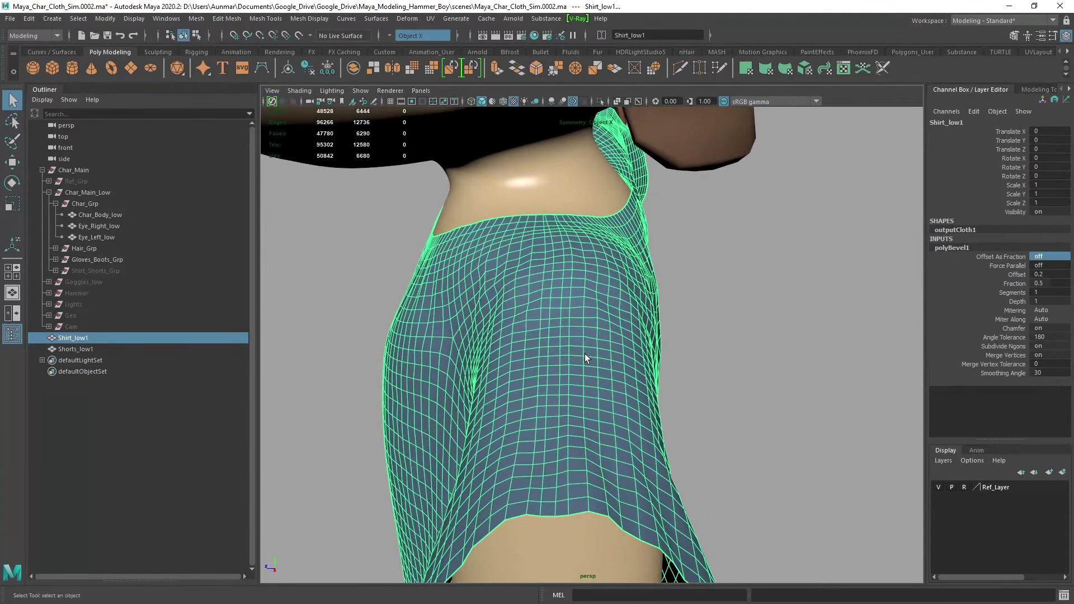
pyautogui.scroll(1, 585, 353)
pyautogui.click(1048, 274)
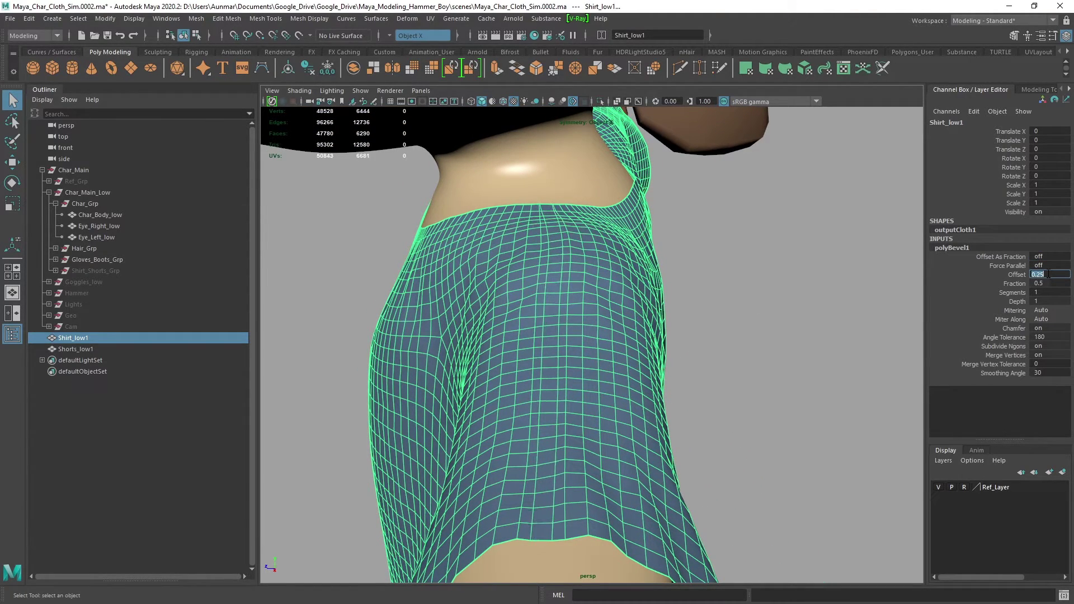
pyautogui.doubleClick(1037, 293)
pyautogui.write('2')
pyautogui.press('Return')
# - Select the middle edge loops of the beveled shoulder, armhole and side seams on the shirt
pyautogui.scroll(5, 584, 281)
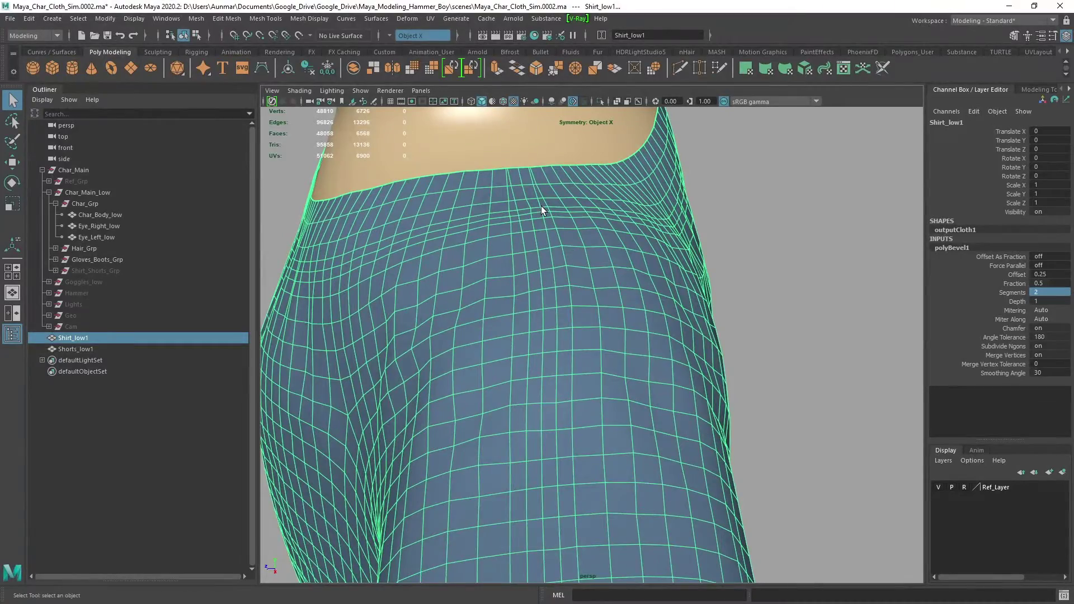
pyautogui.keyDown('alt'); pyautogui.moveTo(542, 209); pyautogui.dragTo(561, 283, button='middle'); pyautogui.keyUp('alt')
pyautogui.keyDown('alt'); pyautogui.moveTo(561, 282); pyautogui.dragTo(580, 312, button='right'); pyautogui.keyUp('alt')
pyautogui.doubleClick(542, 287)
pyautogui.keyDown('shift'); pyautogui.doubleClick(529, 269); pyautogui.keyUp('shift')
pyautogui.keyDown('alt'); pyautogui.moveTo(580, 312); pyautogui.dragTo(602, 198); pyautogui.keyUp('alt')
pyautogui.scroll(5, 603, 198)
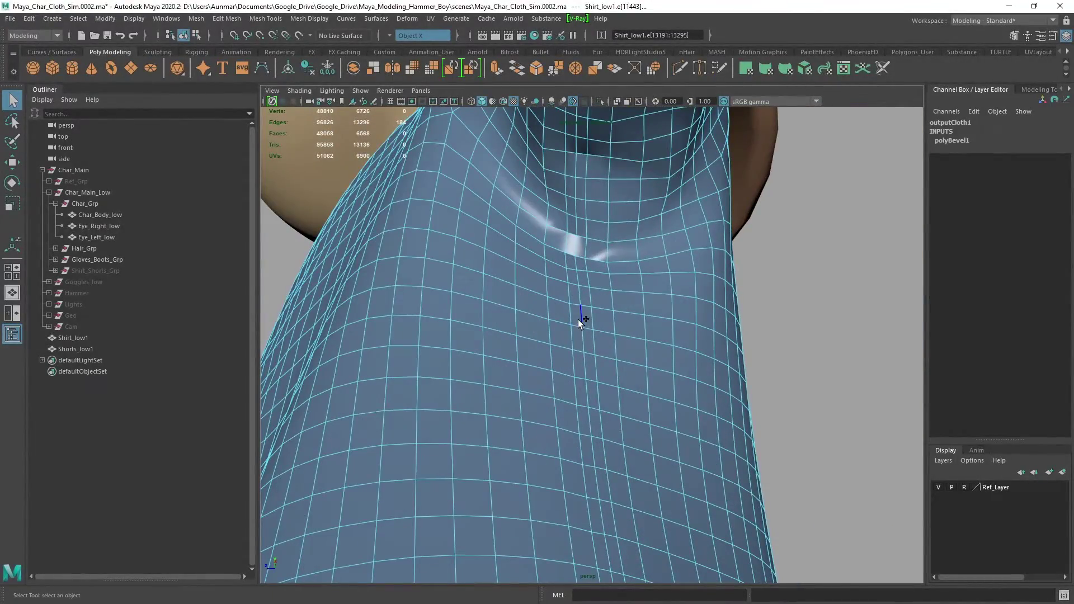
pyautogui.keyDown('shift'); pyautogui.doubleClick(580, 320); pyautogui.keyUp('shift')
pyautogui.scroll(-5, 572, 337)
pyautogui.keyDown('alt'); pyautogui.moveTo(571, 337); pyautogui.dragTo(708, 337); pyautogui.keyUp('alt')
pyautogui.scroll(2, 671, 358)
pyautogui.keyDown('alt'); pyautogui.moveTo(596, 381); pyautogui.dragTo(643, 375); pyautogui.keyUp('alt')
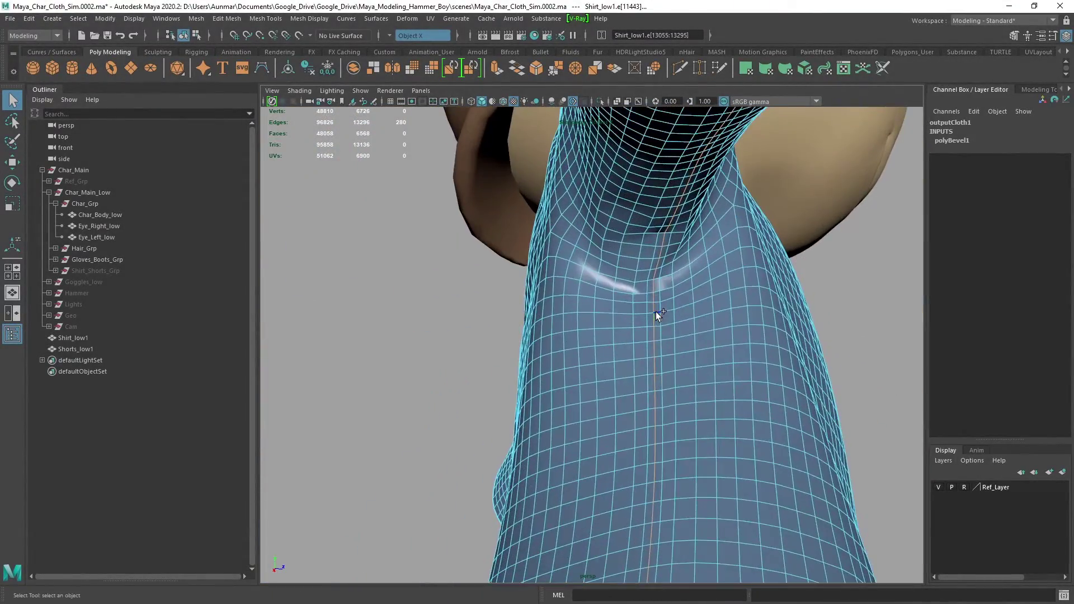
# - Bevel the selected middle seam loops and reselect the shirt as an object
pyautogui.scroll(-6, 697, 333)
pyautogui.keyDown('alt'); pyautogui.moveTo(698, 335); pyautogui.dragTo(319, 330); pyautogui.keyUp('alt')
pyautogui.scroll(5, 649, 349)
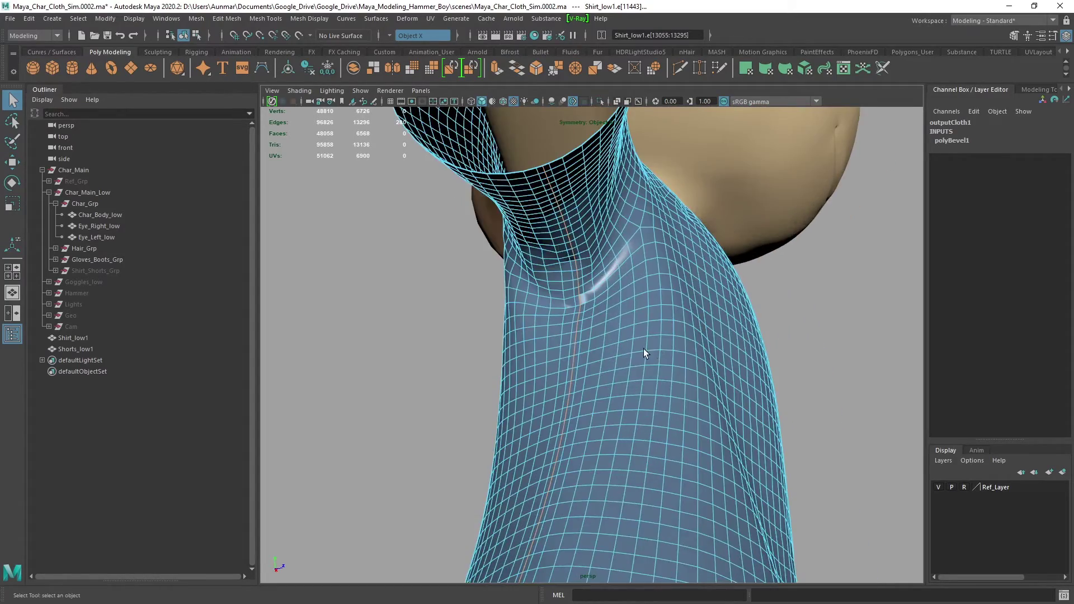
pyautogui.scroll(-5, 561, 353)
pyautogui.scroll(5, 545, 357)
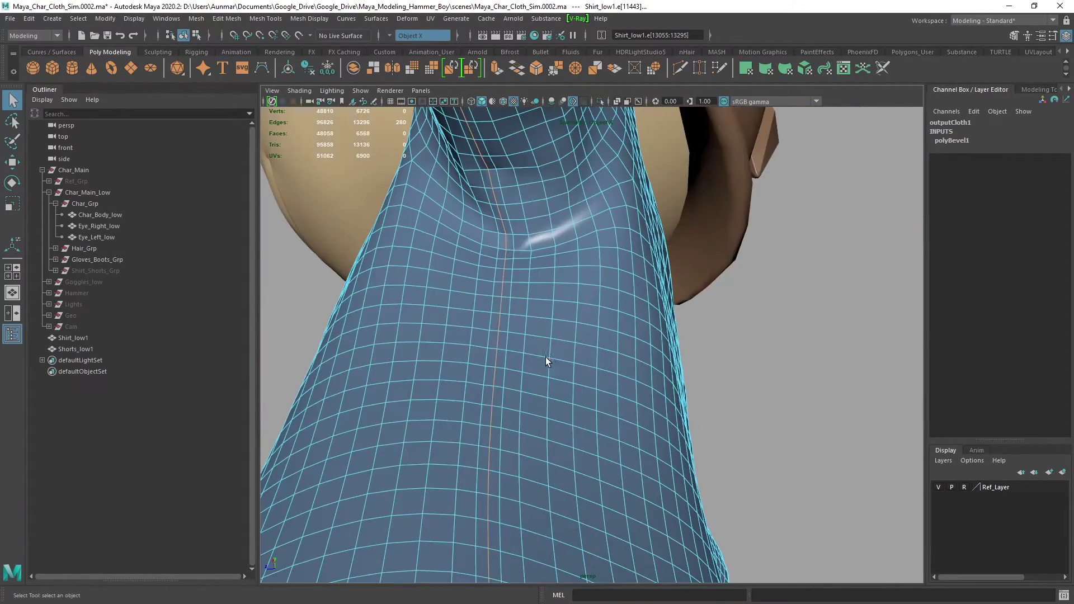
pyautogui.keyDown('shift'); pyautogui.rightClick(593, 271); pyautogui.keyUp('shift')
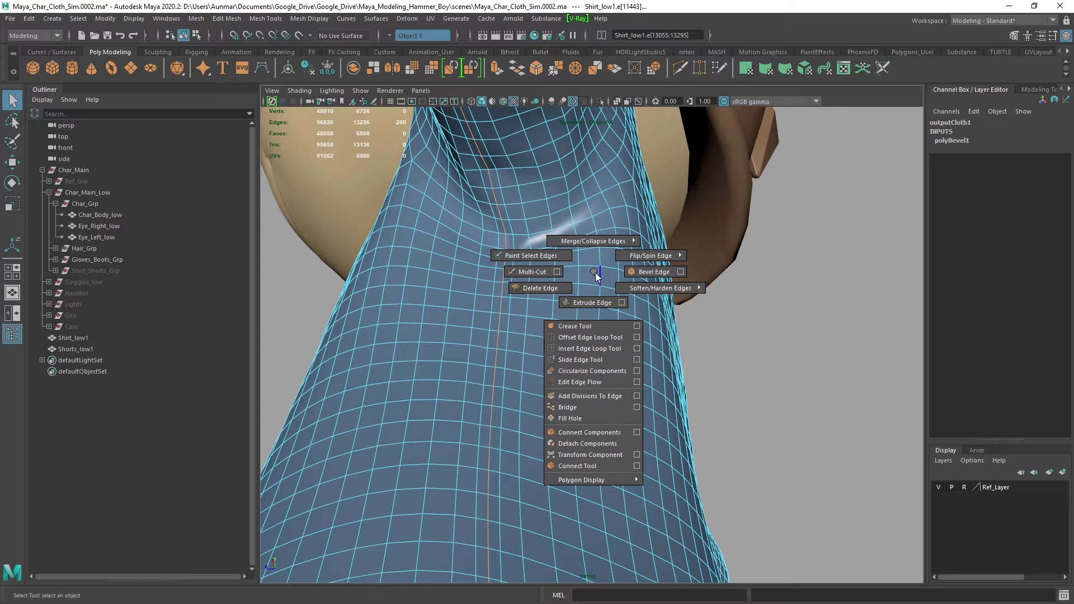
pyautogui.keyDown('shift'); pyautogui.moveTo(632, 274); pyautogui.dragTo(634, 273, button='right'); pyautogui.keyUp('shift')
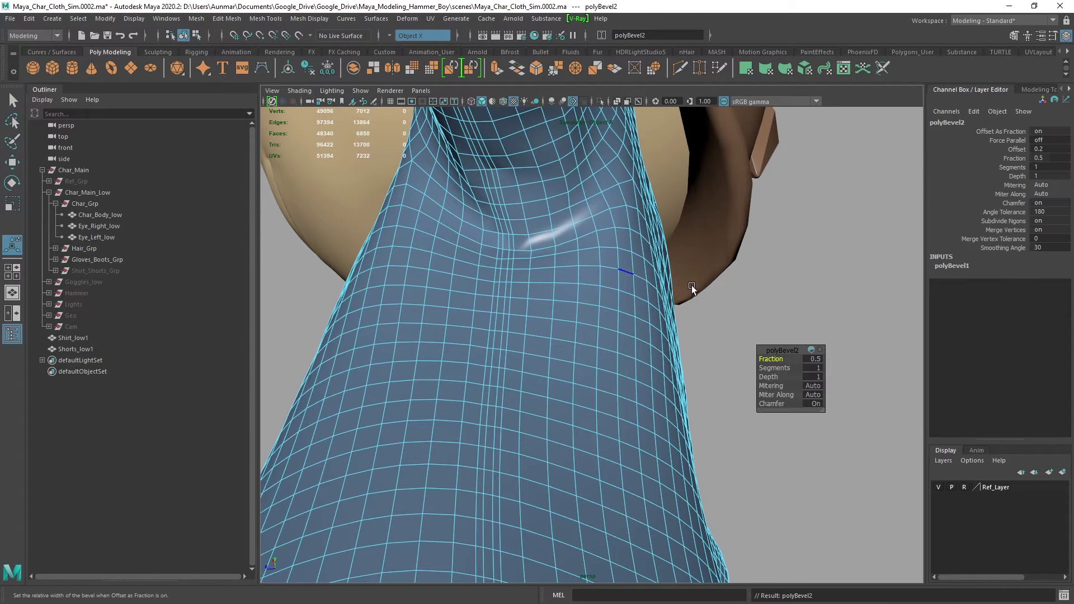
pyautogui.press('q')
pyautogui.moveTo(588, 217); pyautogui.dragTo(638, 201, button='right')
pyautogui.click(559, 228)
# - Set the second bevel's Offset As Fraction to off, Offset to 0.1 and Segments to 2
pyautogui.click(957, 248)
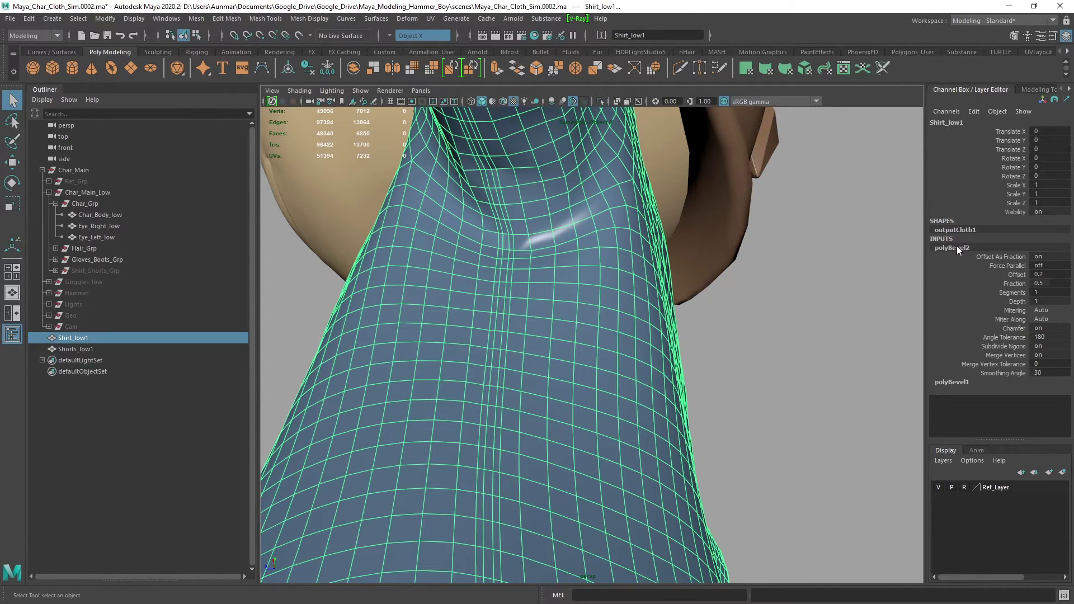
pyautogui.press('Return')
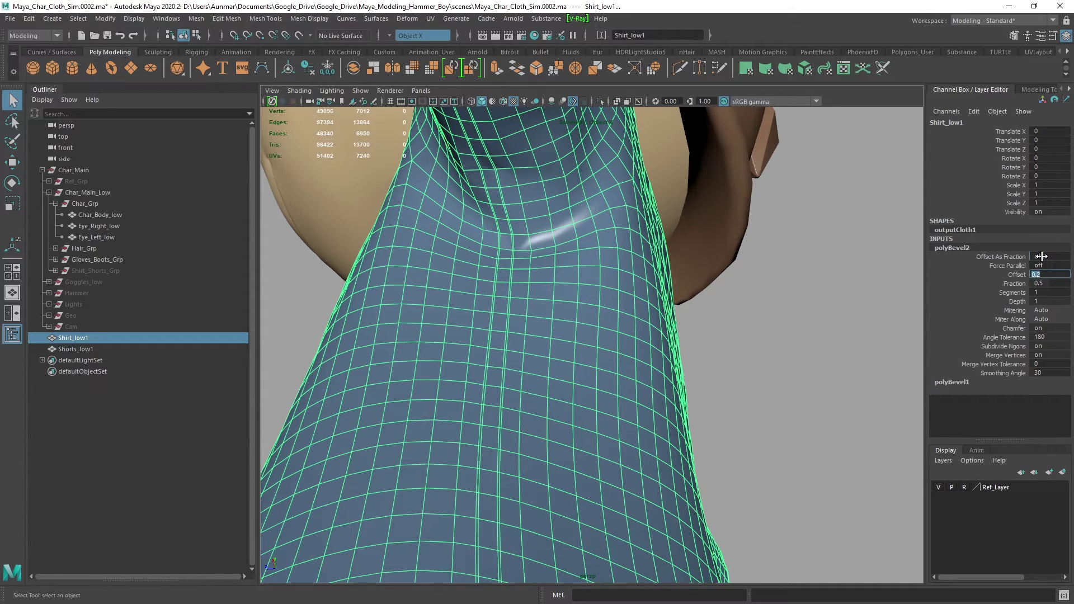
pyautogui.press('Return')
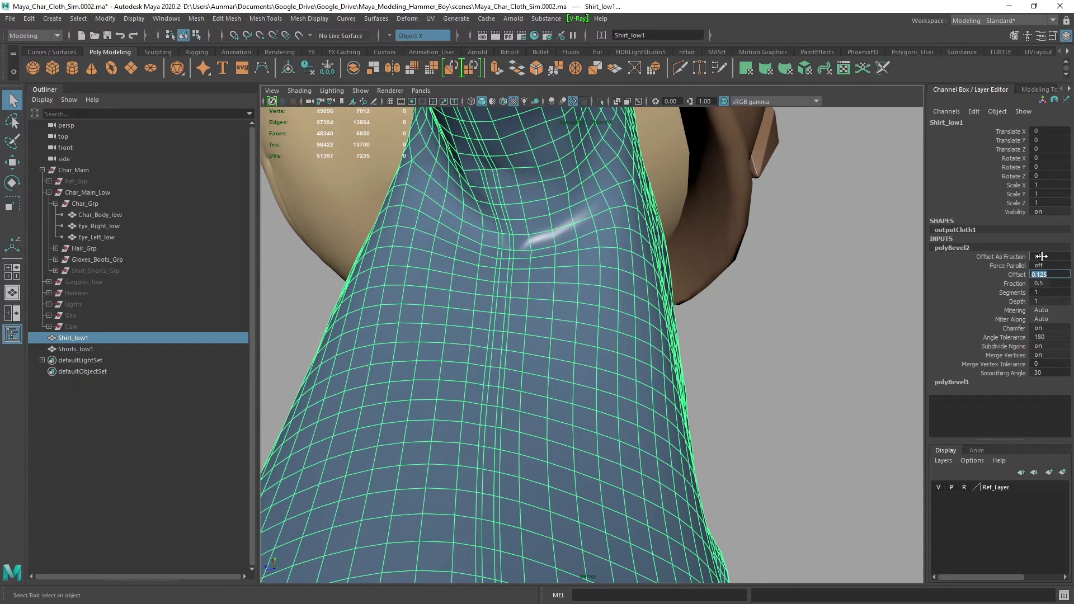
pyautogui.keyDown('alt'); pyautogui.moveTo(456, 245); pyautogui.dragTo(494, 245); pyautogui.keyUp('alt')
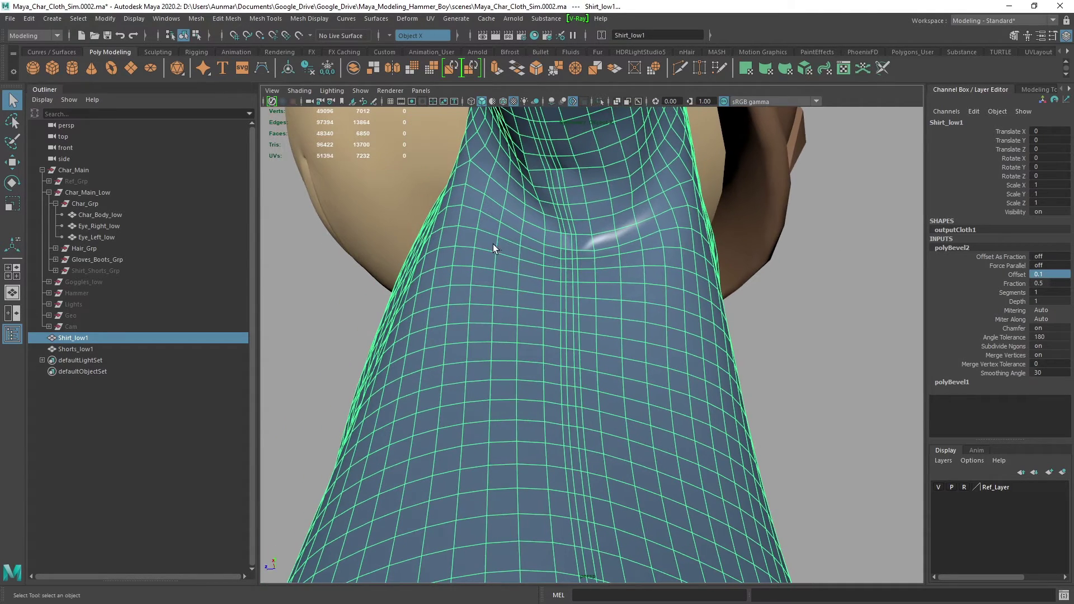
pyautogui.click(1049, 293)
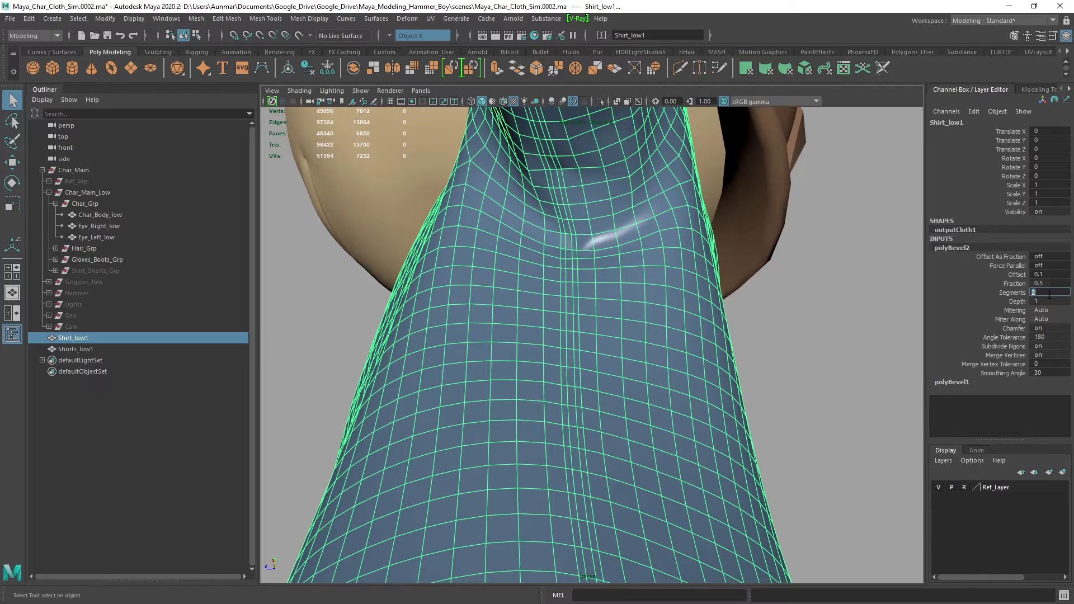
# - Select the middle edge loops of the shirt's underarm, shoulder-to-sleeve and neckline seams
pyautogui.keyDown('alt'); pyautogui.moveTo(493, 219); pyautogui.dragTo(663, 283, button='right'); pyautogui.keyUp('alt')
pyautogui.keyDown('alt'); pyautogui.moveTo(664, 284); pyautogui.dragTo(605, 207); pyautogui.keyUp('alt')
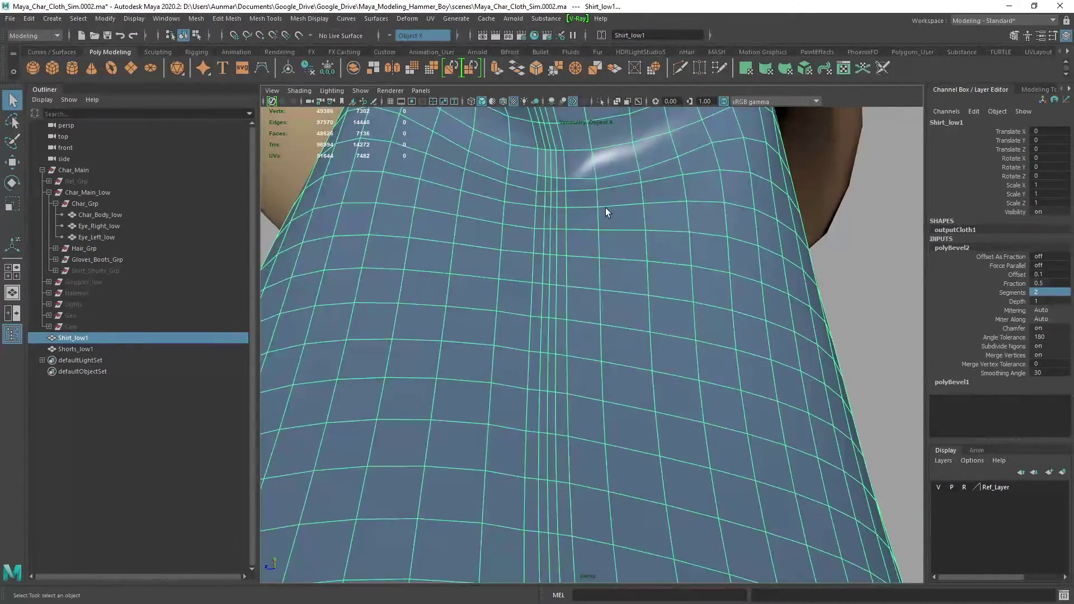
pyautogui.moveTo(606, 211); pyautogui.dragTo(604, 173, button='right')
pyautogui.doubleClick(549, 271)
pyautogui.scroll(-5, 552, 271)
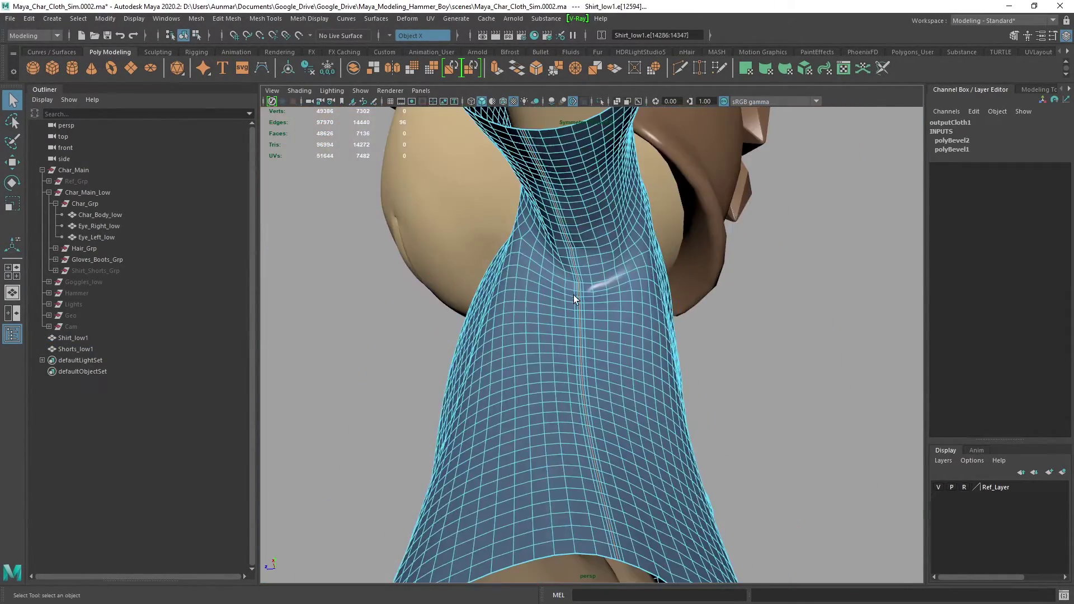
pyautogui.keyDown('alt'); pyautogui.moveTo(573, 294); pyautogui.dragTo(599, 339); pyautogui.keyUp('alt')
pyautogui.keyDown('alt'); pyautogui.moveTo(599, 339); pyautogui.dragTo(657, 357, button='right'); pyautogui.keyUp('alt')
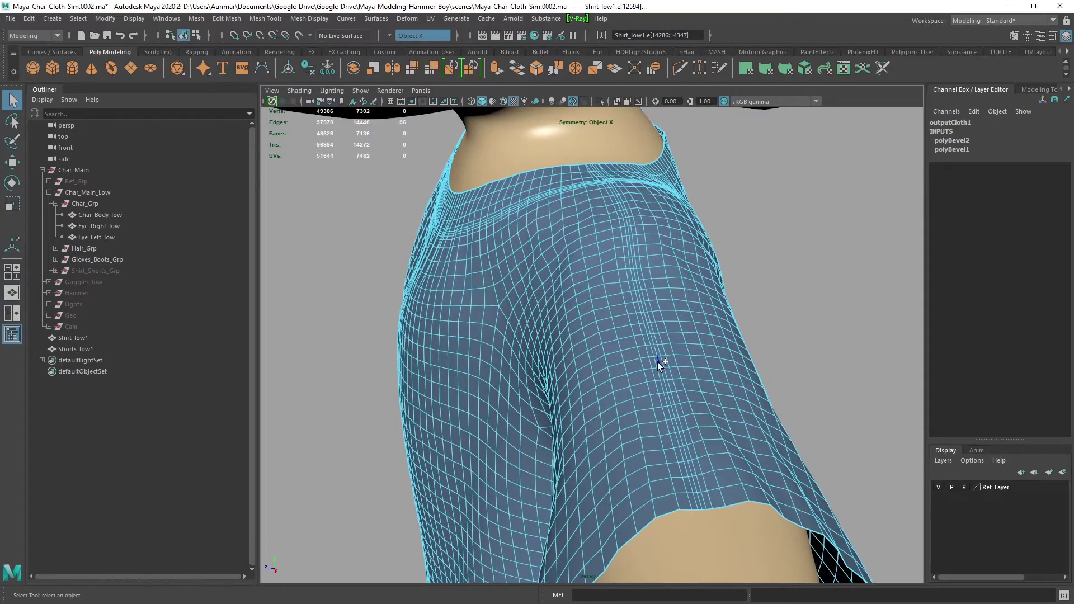
pyautogui.keyDown('shift'); pyautogui.doubleClick(657, 362); pyautogui.keyUp('shift')
pyautogui.keyDown('alt'); pyautogui.moveTo(565, 351); pyautogui.dragTo(583, 412); pyautogui.keyUp('alt')
pyautogui.keyDown('alt'); pyautogui.moveTo(582, 412); pyautogui.dragTo(589, 299, button='right'); pyautogui.keyUp('alt')
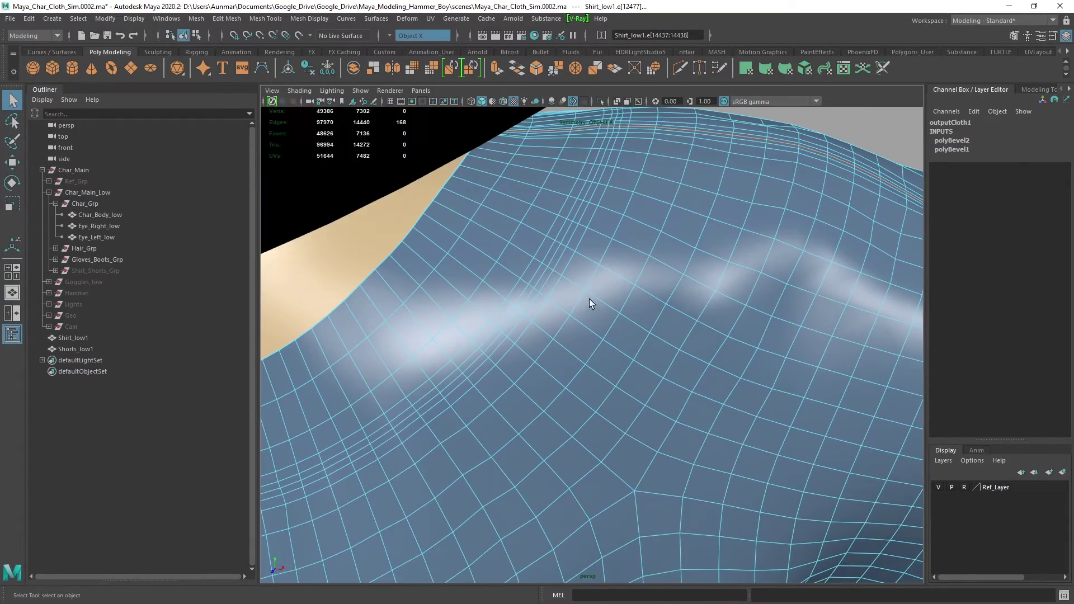
pyautogui.keyDown('shift'); pyautogui.doubleClick(552, 259); pyautogui.keyUp('shift')
# - Apply a component transform to the selected middle seam loops and set Local Translate Z to -0.025
pyautogui.keyDown('alt'); pyautogui.moveTo(553, 261); pyautogui.dragTo(569, 336, button='right'); pyautogui.keyUp('alt')
pyautogui.keyDown('alt'); pyautogui.moveTo(568, 335); pyautogui.dragTo(783, 378, button='middle'); pyautogui.keyUp('alt')
pyautogui.keyDown('alt'); pyautogui.moveTo(607, 364); pyautogui.dragTo(692, 202); pyautogui.keyUp('alt')
pyautogui.press('w')
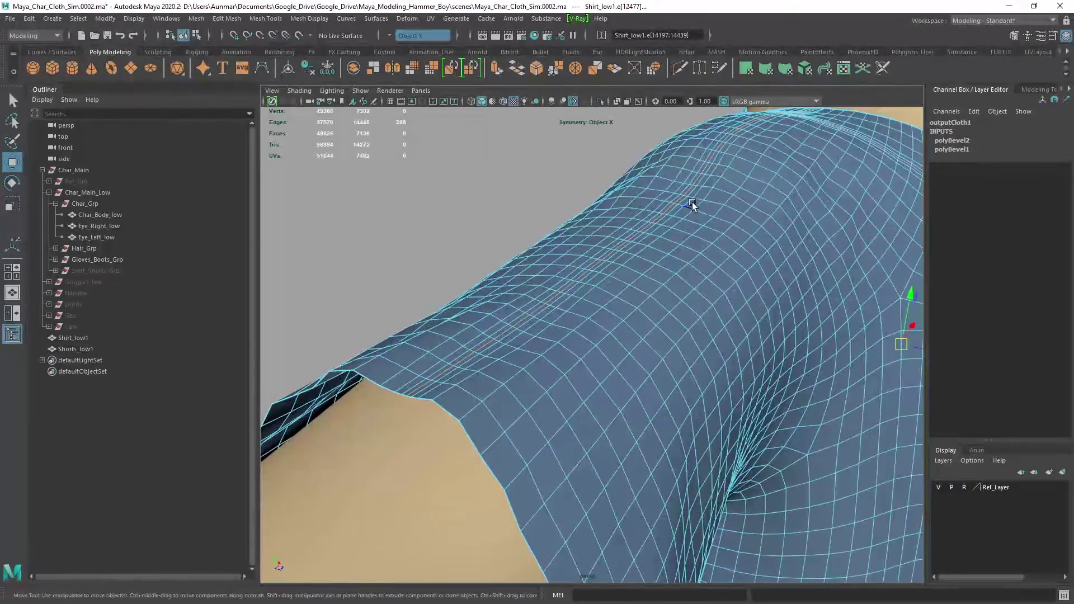
pyautogui.keyDown('shift'); pyautogui.rightClick(699, 194); pyautogui.keyUp('shift')
pyautogui.keyDown('shift'); pyautogui.moveTo(700, 195); pyautogui.dragTo(703, 371, button='right'); pyautogui.keyUp('shift')
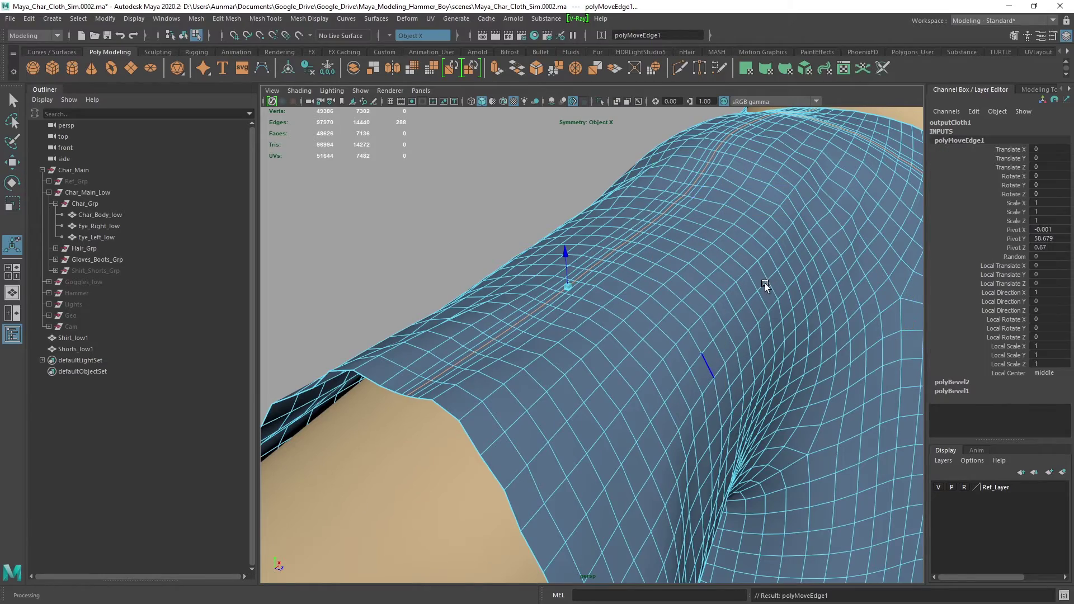
pyautogui.keyDown('alt'); pyautogui.moveTo(764, 284); pyautogui.dragTo(527, 285, button='right'); pyautogui.keyUp('alt')
pyautogui.keyDown('alt'); pyautogui.moveTo(528, 285); pyautogui.dragTo(563, 299); pyautogui.keyUp('alt')
pyautogui.keyDown('alt'); pyautogui.moveTo(563, 300); pyautogui.dragTo(536, 318, button='right'); pyautogui.keyUp('alt')
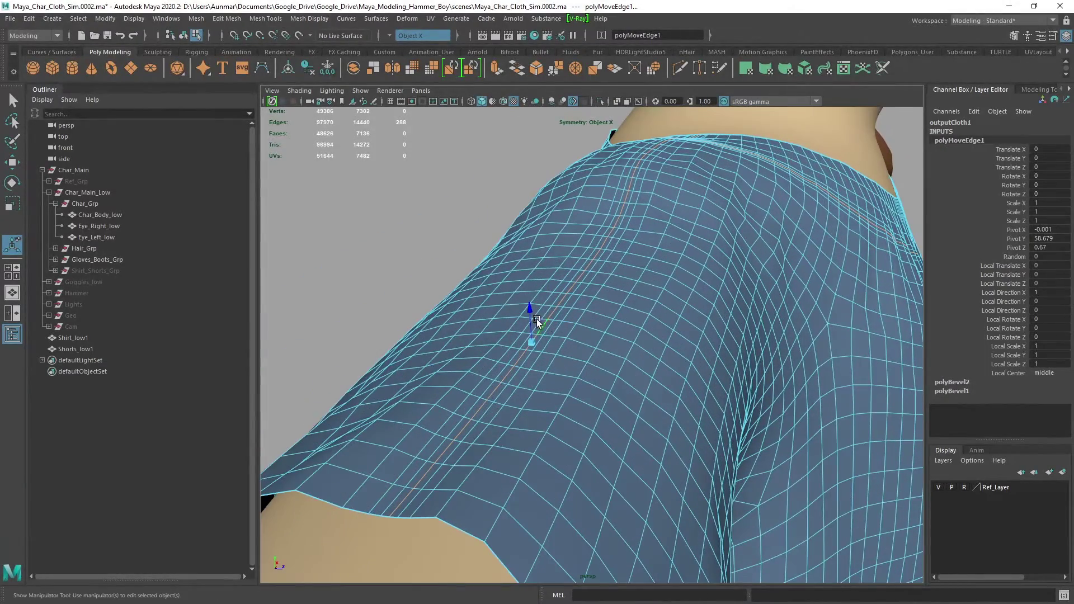
pyautogui.moveTo(532, 311); pyautogui.dragTo(529, 310)
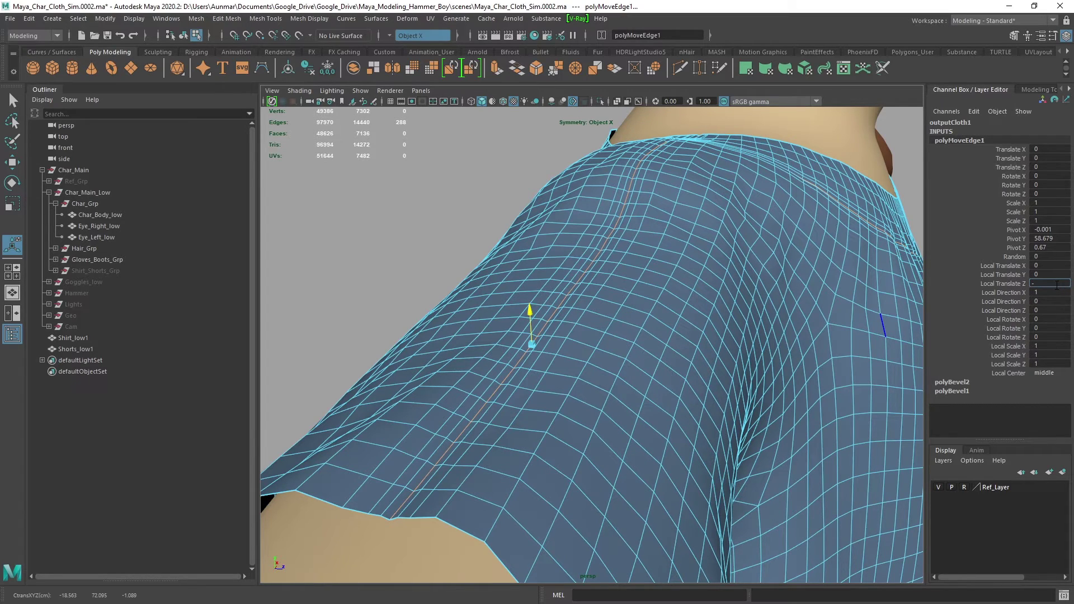
pyautogui.keyDown('alt'); pyautogui.moveTo(588, 252); pyautogui.dragTo(633, 267, button='right'); pyautogui.keyUp('alt')
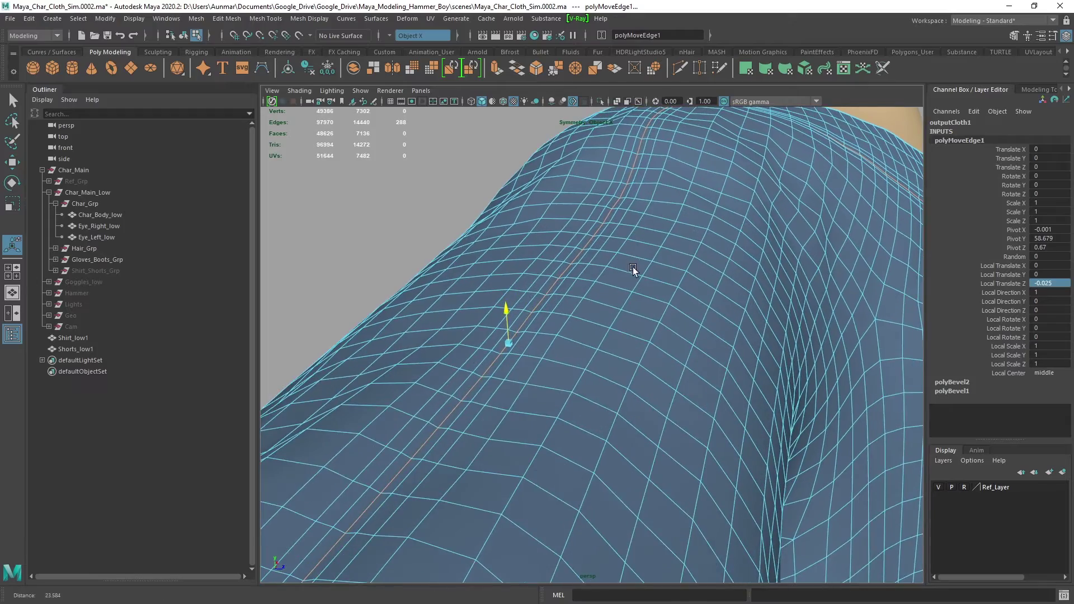
# - Select the two edge loops flanking the middle loop on both the shoulder-to-sleeve seam and the underarm seam
pyautogui.keyDown('alt'); pyautogui.moveTo(574, 263); pyautogui.dragTo(650, 244, button='middle'); pyautogui.keyUp('alt')
pyautogui.keyDown('alt'); pyautogui.moveTo(551, 275); pyautogui.dragTo(576, 284, button='right'); pyautogui.keyUp('alt')
pyautogui.press('q')
pyautogui.doubleClick(587, 300)
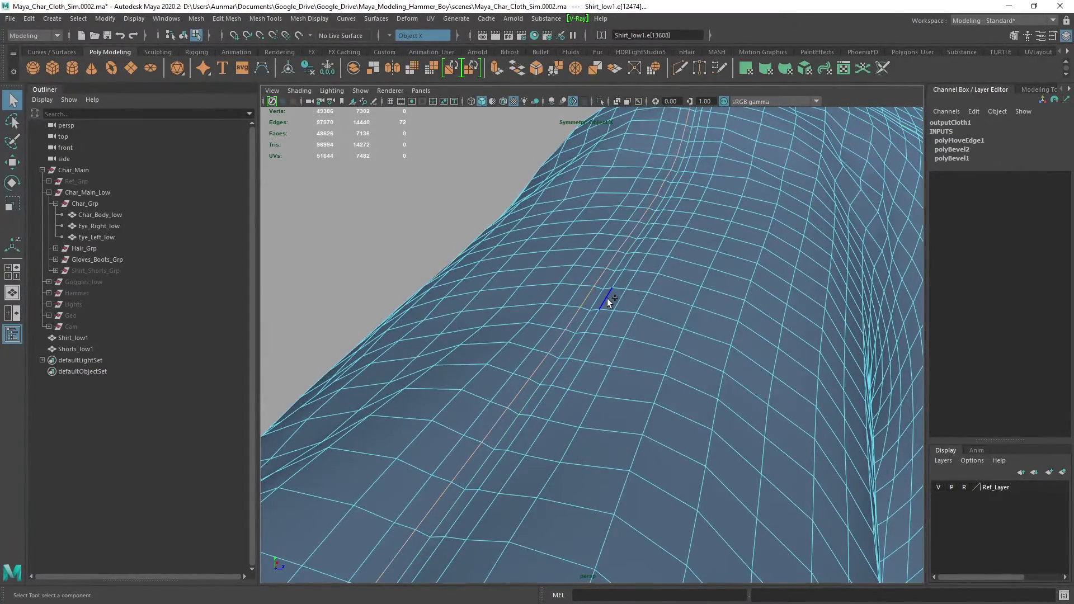
pyautogui.keyDown('shift'); pyautogui.doubleClick(606, 299); pyautogui.keyUp('shift')
pyautogui.press('f')
pyautogui.keyDown('alt'); pyautogui.moveTo(658, 308); pyautogui.dragTo(668, 283); pyautogui.keyUp('alt')
pyautogui.keyDown('alt'); pyautogui.moveTo(668, 282); pyautogui.dragTo(705, 297, button='right'); pyautogui.keyUp('alt')
pyautogui.keyDown('alt'); pyautogui.moveTo(635, 285); pyautogui.dragTo(626, 314); pyautogui.keyUp('alt')
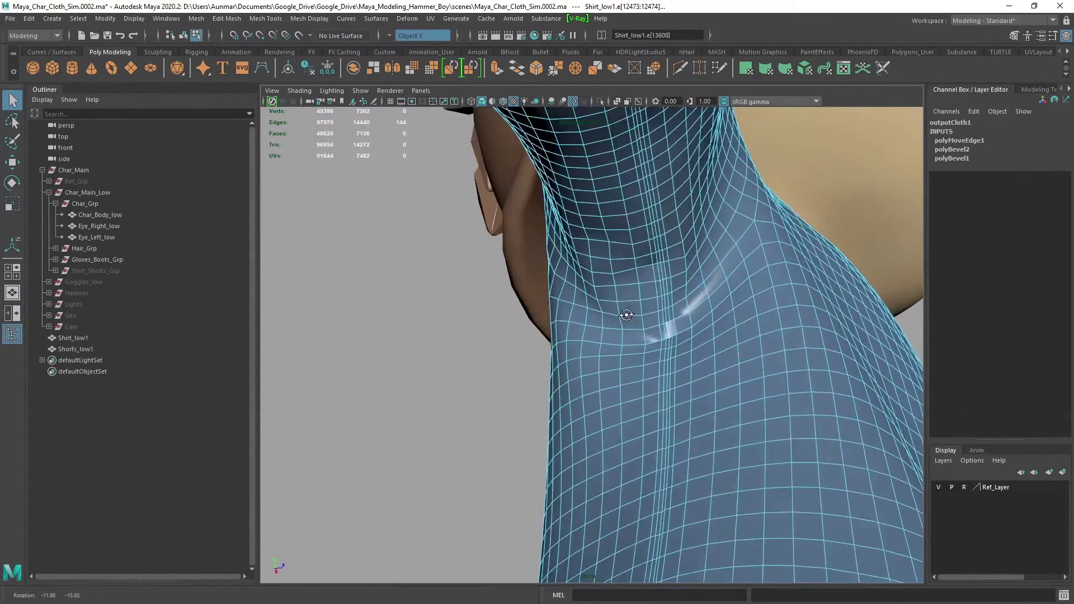
pyautogui.keyDown('alt'); pyautogui.moveTo(626, 314); pyautogui.dragTo(727, 362, button='right'); pyautogui.keyUp('alt')
pyautogui.keyDown('shift'); pyautogui.doubleClick(726, 312); pyautogui.keyUp('shift')
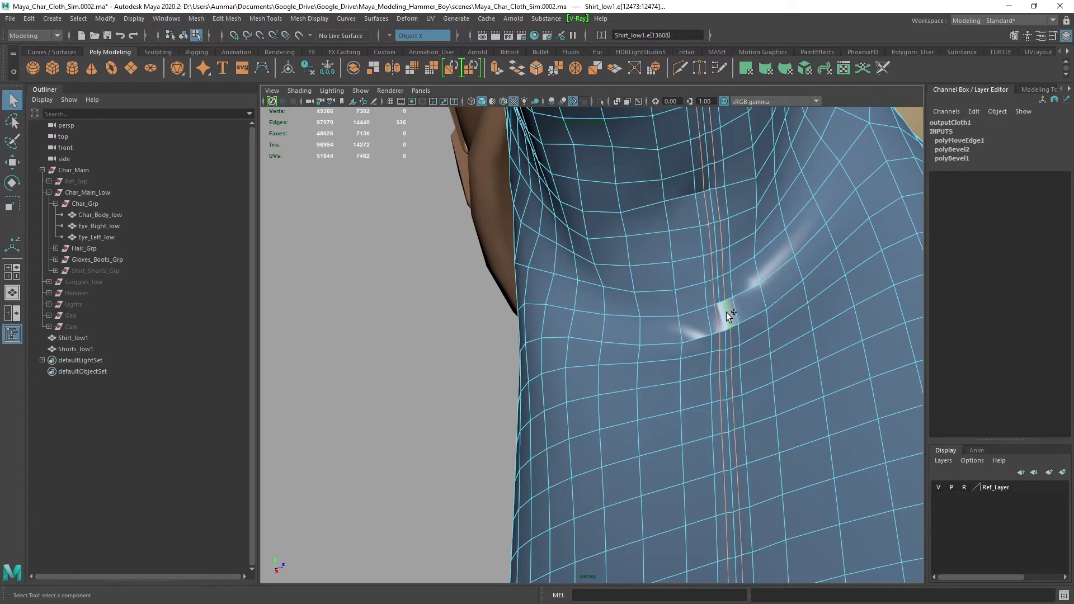
# - Add the two edge loops flanking the middle loop of the neckline seam to the selection
pyautogui.keyDown('alt'); pyautogui.moveTo(726, 312); pyautogui.dragTo(503, 330, button='right'); pyautogui.keyUp('alt')
pyautogui.keyDown('alt'); pyautogui.moveTo(470, 335); pyautogui.dragTo(623, 345); pyautogui.keyUp('alt')
pyautogui.keyDown('alt'); pyautogui.moveTo(422, 348); pyautogui.dragTo(559, 395); pyautogui.keyUp('alt')
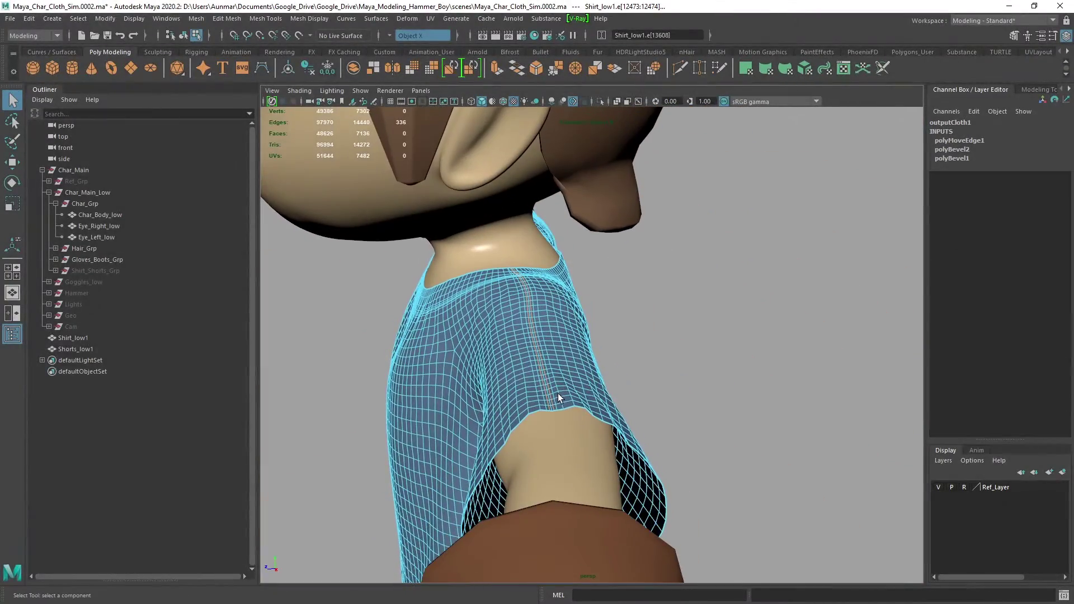
pyautogui.keyDown('alt'); pyautogui.moveTo(431, 369); pyautogui.dragTo(575, 358); pyautogui.keyUp('alt')
pyautogui.keyDown('alt'); pyautogui.moveTo(575, 357); pyautogui.dragTo(623, 353, button='right'); pyautogui.keyUp('alt')
pyautogui.keyDown('alt'); pyautogui.moveTo(623, 352); pyautogui.dragTo(575, 421); pyautogui.keyUp('alt')
pyautogui.keyDown('alt'); pyautogui.moveTo(576, 421); pyautogui.dragTo(665, 412, button='right'); pyautogui.keyUp('alt')
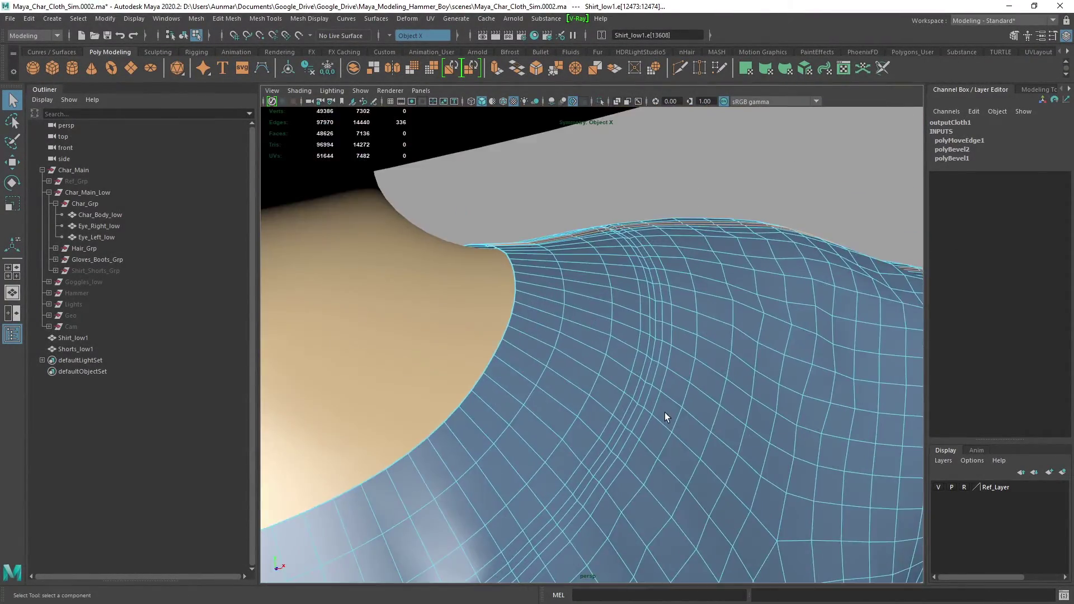
pyautogui.keyDown('alt'); pyautogui.moveTo(665, 412); pyautogui.dragTo(692, 340); pyautogui.keyUp('alt')
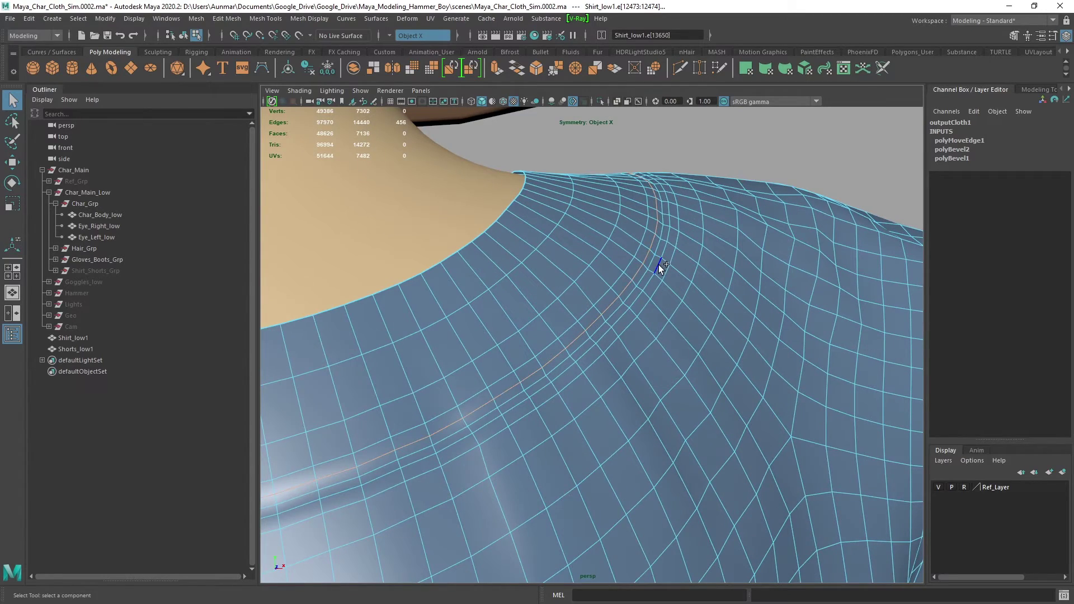
pyautogui.keyDown('alt'); pyautogui.moveTo(657, 265); pyautogui.dragTo(601, 250); pyautogui.keyUp('alt')
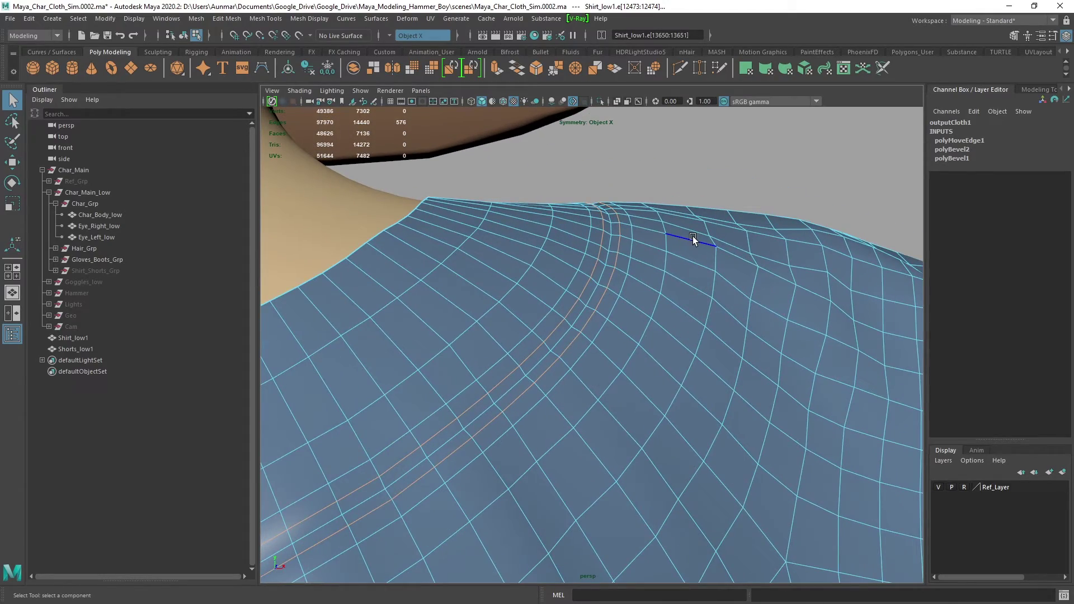
# - Transform the selected flanking loops outward along their normals, Local Translate Z about 0.019, and return to object selection
pyautogui.press('g')
pyautogui.keyDown('alt'); pyautogui.moveTo(626, 240); pyautogui.dragTo(572, 296, button='right'); pyautogui.keyUp('alt')
pyautogui.keyDown('alt'); pyautogui.moveTo(572, 348); pyautogui.dragTo(621, 352); pyautogui.keyUp('alt')
pyautogui.keyDown('alt'); pyautogui.moveTo(621, 353); pyautogui.dragTo(713, 434, button='right'); pyautogui.keyUp('alt')
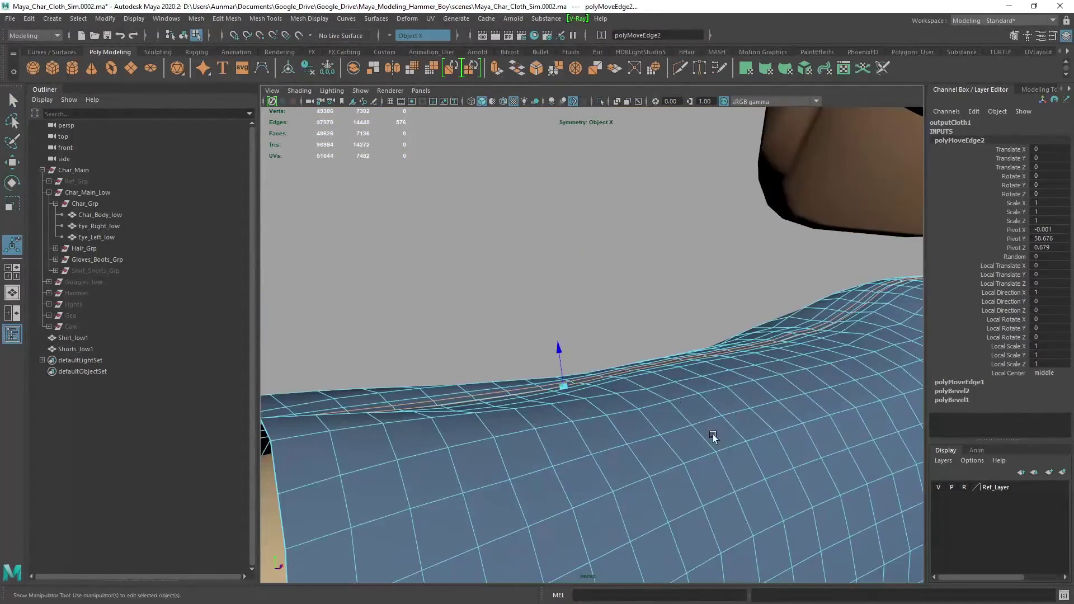
pyautogui.keyDown('alt'); pyautogui.moveTo(643, 370); pyautogui.dragTo(719, 376, button='middle'); pyautogui.keyUp('alt')
pyautogui.keyDown('alt'); pyautogui.moveTo(720, 377); pyautogui.dragTo(747, 386, button='right'); pyautogui.keyUp('alt')
pyautogui.moveTo(651, 380); pyautogui.dragTo(667, 267)
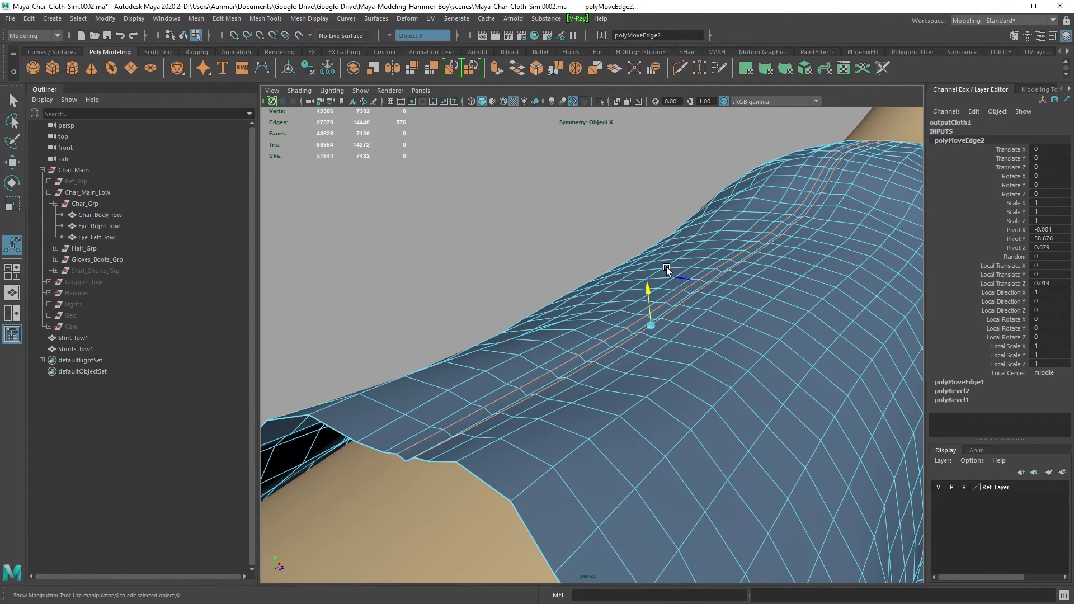
pyautogui.moveTo(667, 267); pyautogui.dragTo(818, 217, button='right')
pyautogui.press('q')
# - Examine the modeled seams along the sleeve, shoulder and neckline with the shirt's wireframe hidden
pyautogui.keyDown('alt'); pyautogui.moveTo(610, 365); pyautogui.dragTo(671, 321); pyautogui.keyUp('alt')
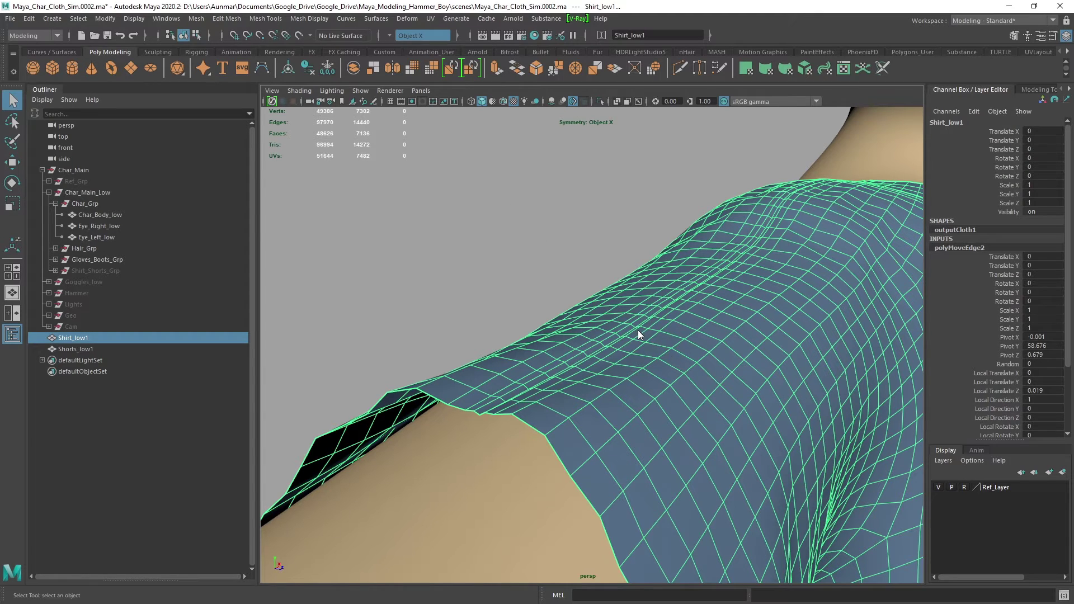
pyautogui.press('F10')
pyautogui.doubleClick(607, 351)
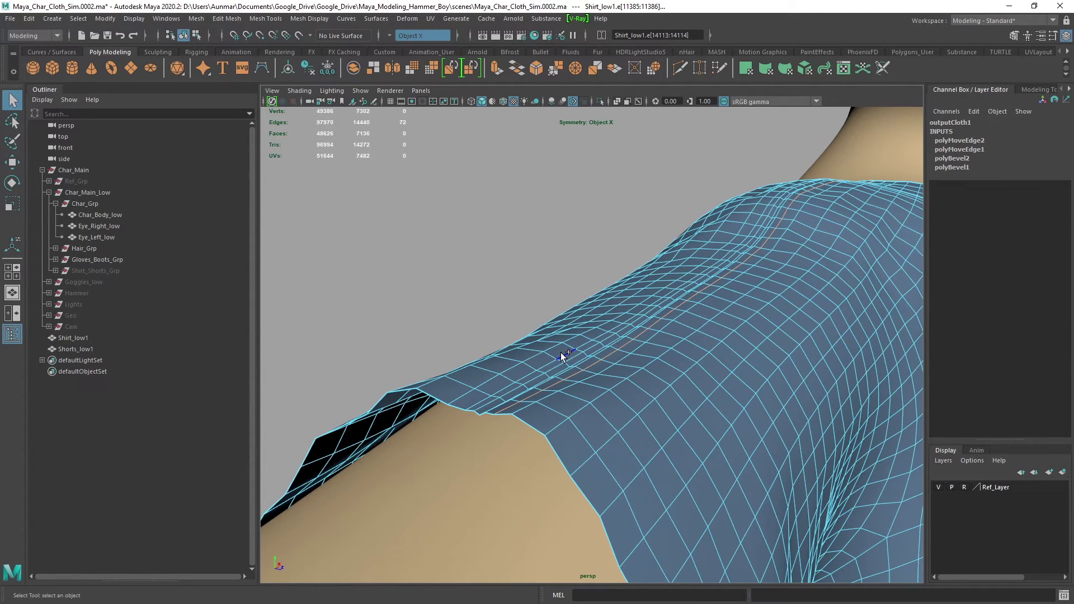
pyautogui.keyDown('alt'); pyautogui.moveTo(561, 353); pyautogui.dragTo(714, 283); pyautogui.keyUp('alt')
pyautogui.press('F8')
pyautogui.click(506, 219)
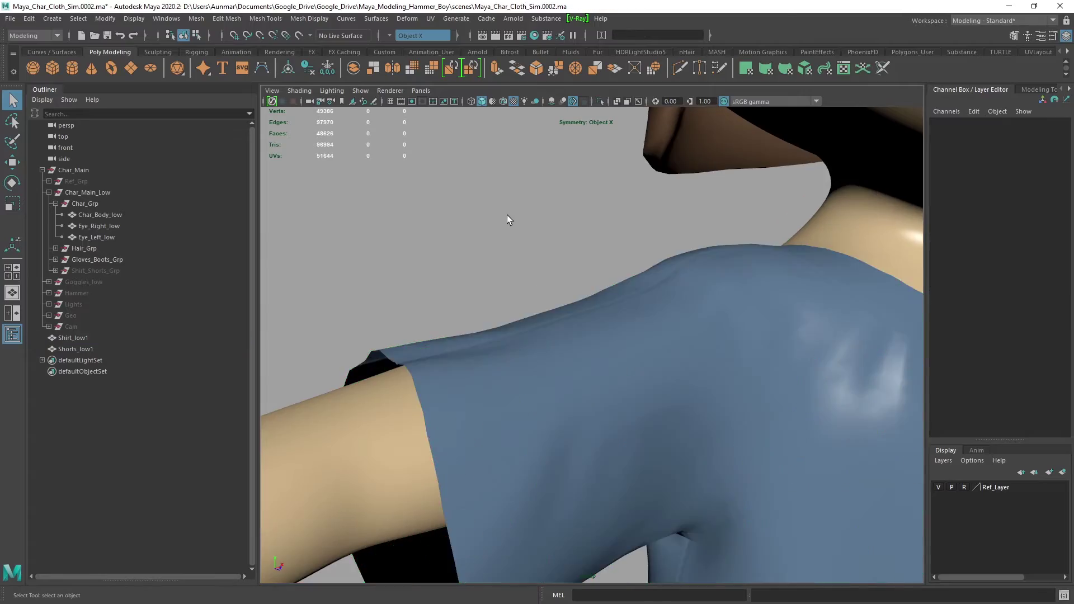
pyautogui.keyDown('alt'); pyautogui.moveTo(506, 218); pyautogui.dragTo(537, 285); pyautogui.keyUp('alt')
pyautogui.keyDown('alt'); pyautogui.moveTo(537, 285); pyautogui.dragTo(635, 320, button='right'); pyautogui.keyUp('alt')
pyautogui.keyDown('alt'); pyautogui.moveTo(635, 321); pyautogui.dragTo(596, 297); pyautogui.keyUp('alt')
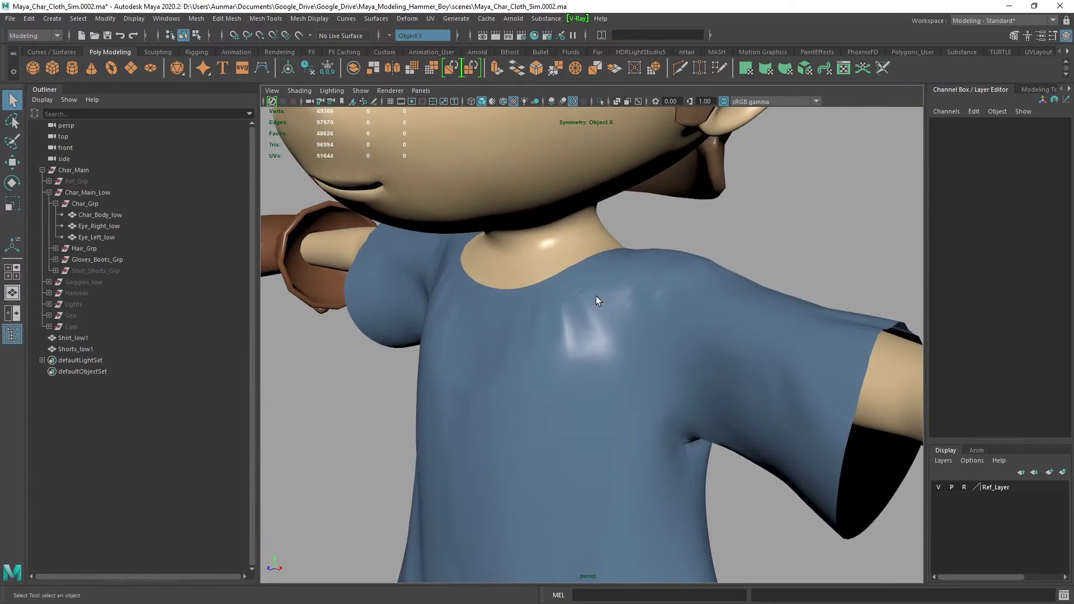
pyautogui.keyDown('alt'); pyautogui.moveTo(596, 297); pyautogui.dragTo(632, 336, button='right'); pyautogui.keyUp('alt')
pyautogui.keyDown('alt'); pyautogui.moveTo(633, 336); pyautogui.dragTo(566, 346); pyautogui.keyUp('alt')
# - Select the whole shirt and soften its edges
pyautogui.click(591, 357)
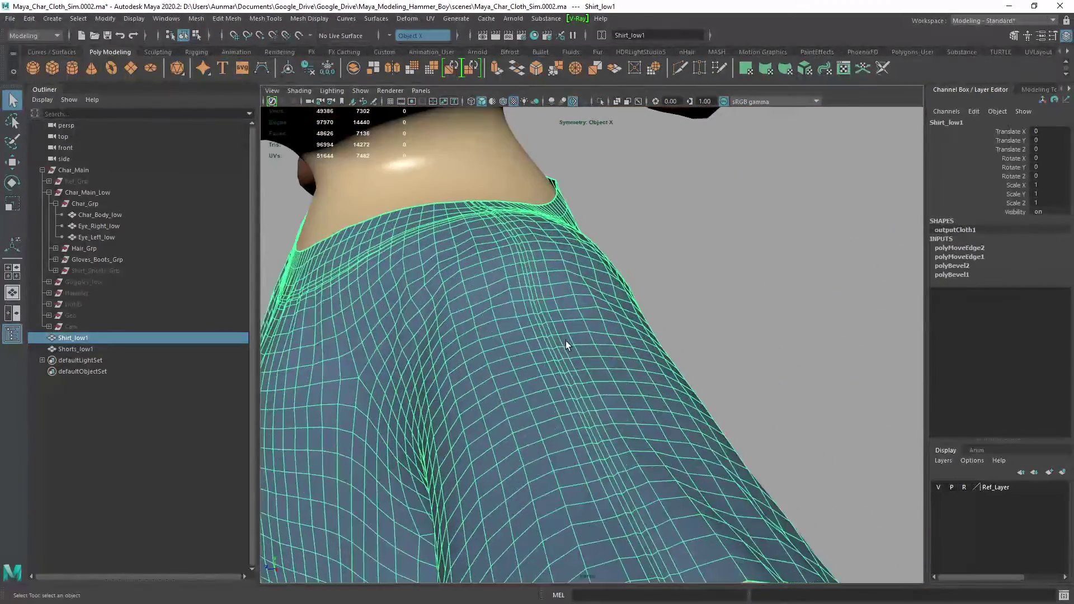
pyautogui.keyDown('alt'); pyautogui.moveTo(694, 293); pyautogui.dragTo(635, 307, button='right'); pyautogui.keyUp('alt')
pyautogui.keyDown('alt'); pyautogui.moveTo(635, 307); pyautogui.dragTo(607, 372); pyautogui.keyUp('alt')
pyautogui.keyDown('ctrl'); pyautogui.click(635, 384); pyautogui.keyUp('ctrl')
pyautogui.click(639, 303)
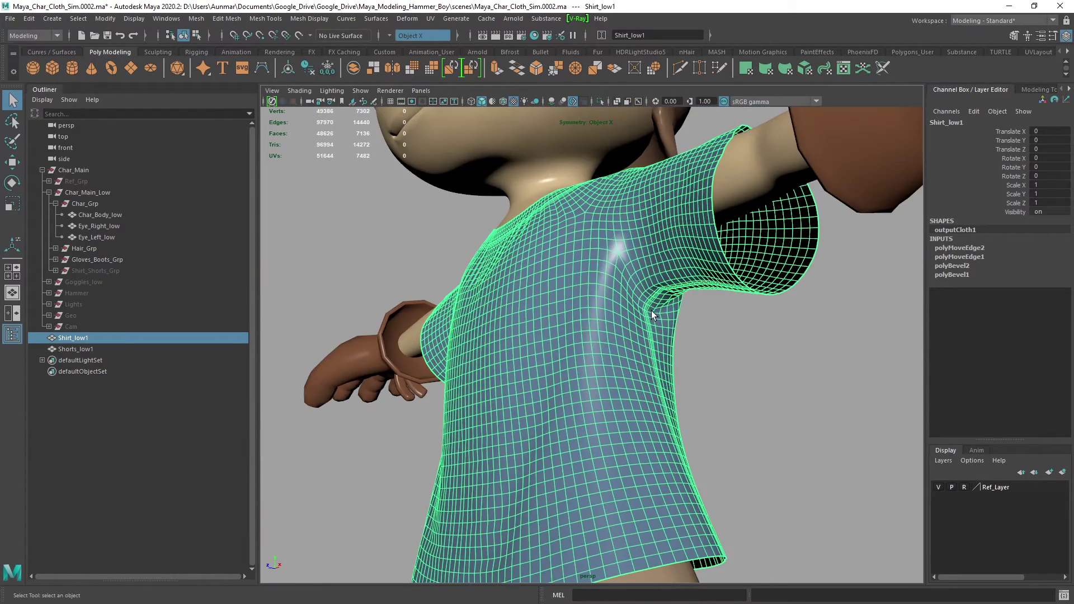
pyautogui.keyDown('shift'); pyautogui.rightClick(804, 318); pyautogui.keyUp('shift')
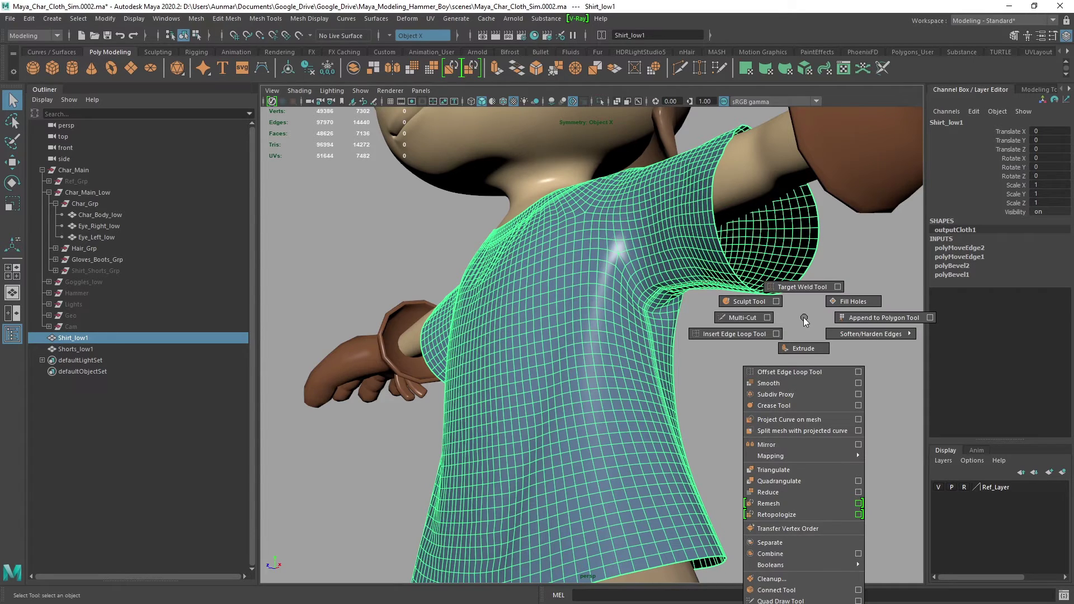
pyautogui.moveTo(805, 319)
pyautogui.keyDown('shift'); pyautogui.mouseDown(button='right')
pyautogui.moveTo(834, 332)
pyautogui.moveTo(849, 319)
pyautogui.mouseUp(button='right'); pyautogui.keyUp('shift')
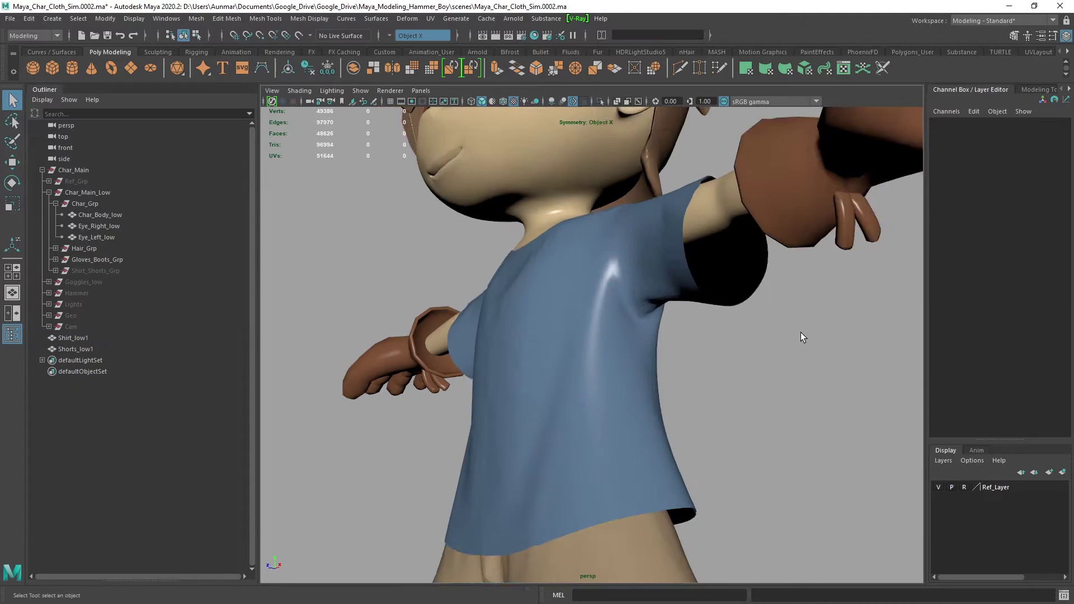
# - Examine the softened shirt's shading and seams from the front and side, both close up and at full-character distance
pyautogui.keyDown('alt'); pyautogui.moveTo(801, 337); pyautogui.dragTo(702, 353); pyautogui.keyUp('alt')
pyautogui.keyDown('alt'); pyautogui.moveTo(691, 363); pyautogui.dragTo(675, 285, button='middle'); pyautogui.keyUp('alt')
pyautogui.keyDown('alt'); pyautogui.moveTo(675, 286); pyautogui.dragTo(607, 266); pyautogui.keyUp('alt')
pyautogui.keyDown('alt'); pyautogui.moveTo(630, 364); pyautogui.dragTo(552, 318, button='middle'); pyautogui.keyUp('alt')
pyautogui.keyDown('alt'); pyautogui.moveTo(552, 318); pyautogui.dragTo(632, 452); pyautogui.keyUp('alt')
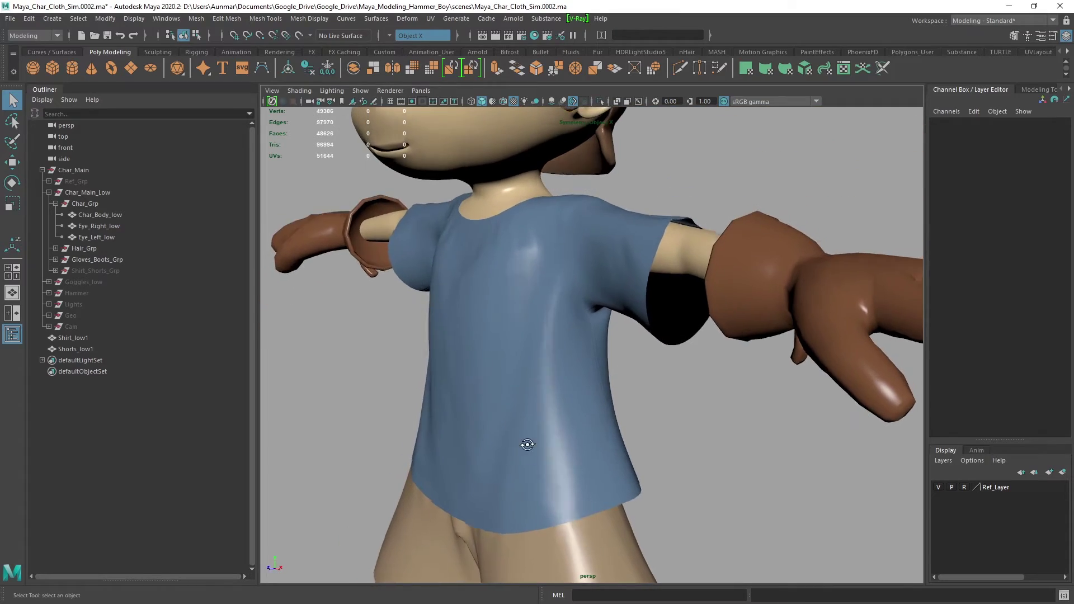
pyautogui.keyDown('alt'); pyautogui.moveTo(617, 378); pyautogui.dragTo(522, 318); pyautogui.keyUp('alt')
pyautogui.click(599, 333)
pyautogui.keyDown('alt'); pyautogui.moveTo(522, 318); pyautogui.dragTo(444, 278, button='right'); pyautogui.keyUp('alt')
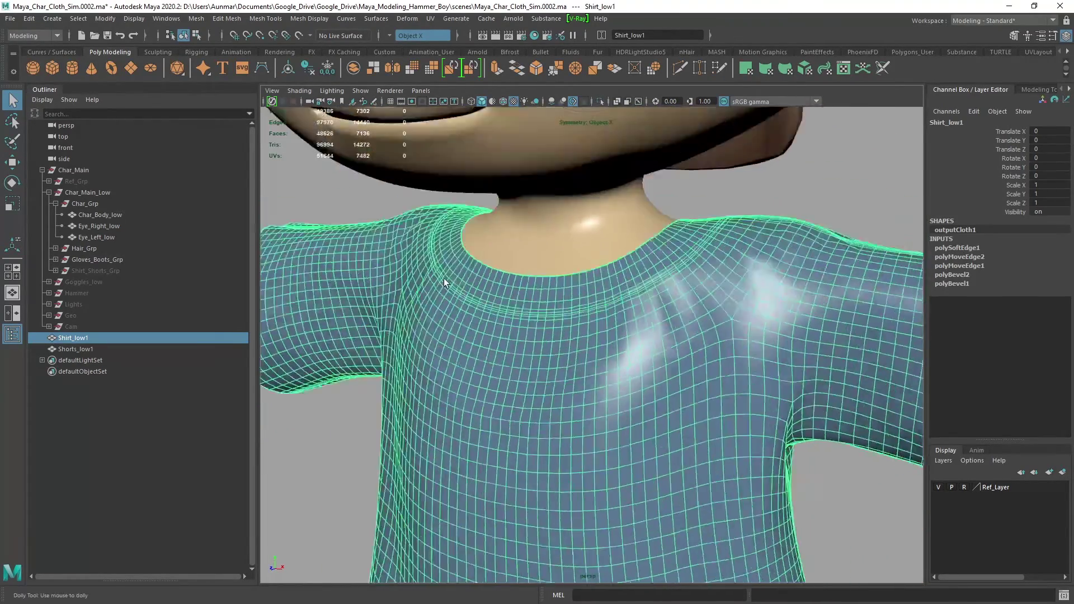
pyautogui.scroll(-5, 666, 351)
pyautogui.click(748, 263)
pyautogui.scroll(-4, 748, 262)
pyautogui.keyDown('alt'); pyautogui.moveTo(664, 367); pyautogui.dragTo(733, 311, button='middle'); pyautogui.keyUp('alt')
pyautogui.keyDown('alt'); pyautogui.moveTo(733, 311); pyautogui.dragTo(710, 405); pyautogui.keyUp('alt')
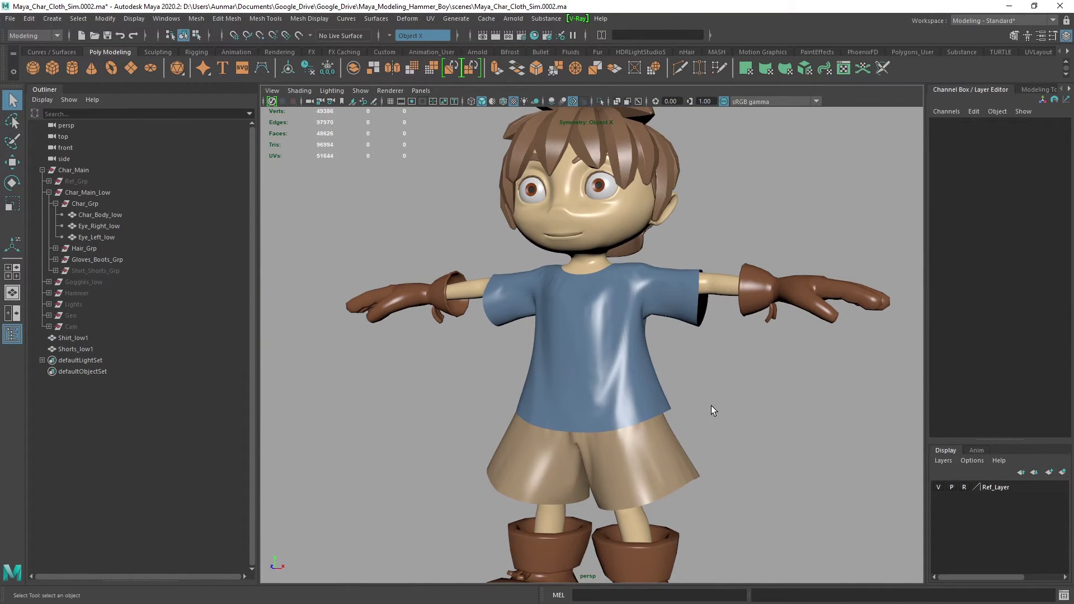
pyautogui.scroll(6, 653, 388)
pyautogui.click(549, 349)
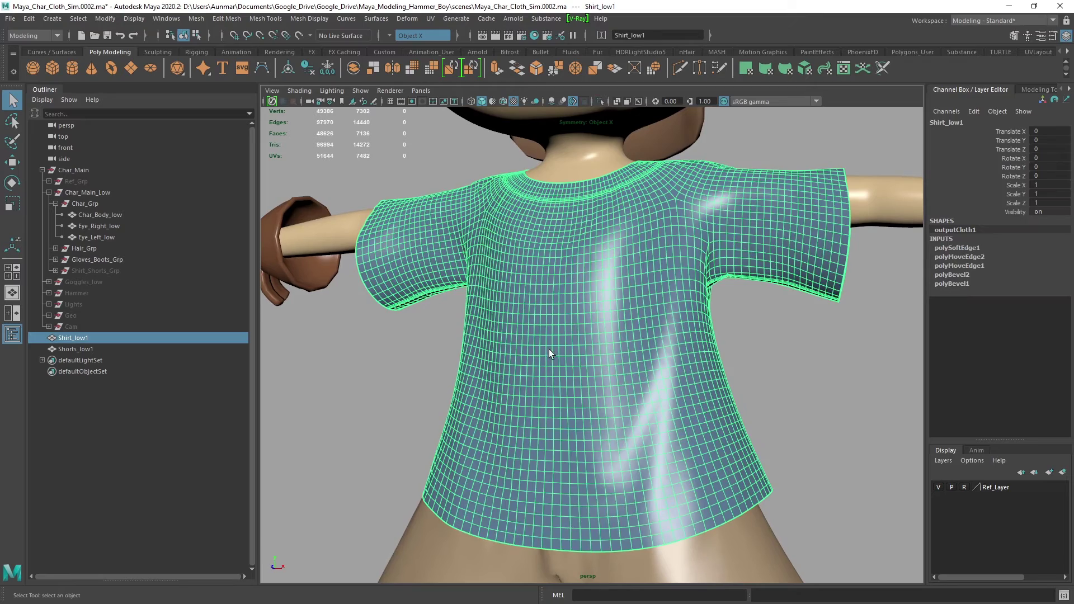
pyautogui.scroll(-5, 644, 341)
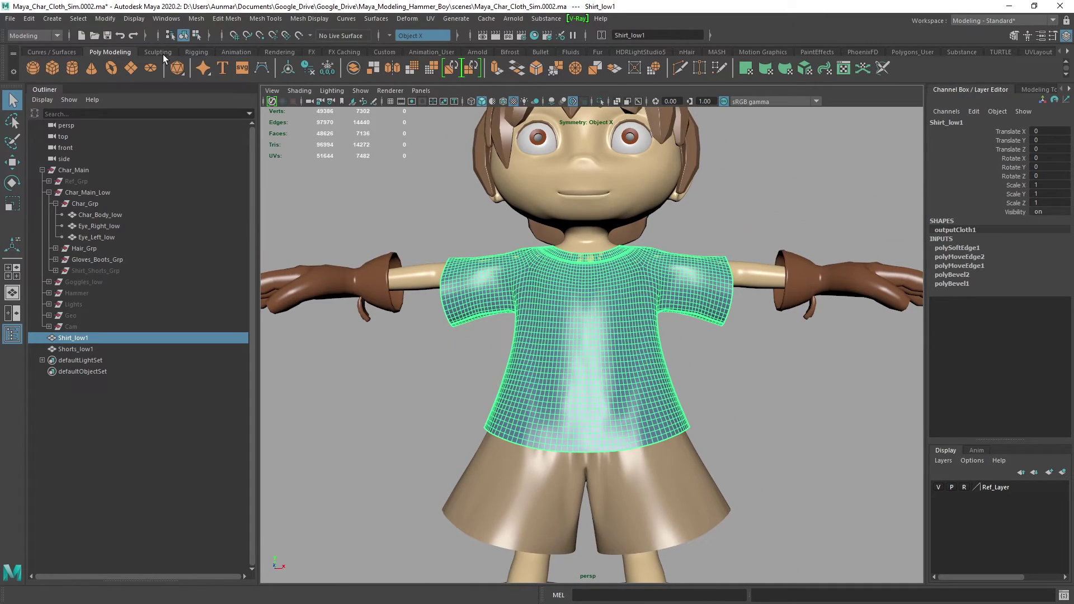
# - Activate the Sculpt Tool on the shirt and open its brush settings
pyautogui.click(162, 52)
pyautogui.moveTo(511, 154)
pyautogui.keyDown('alt'); pyautogui.mouseDown()
pyautogui.moveTo(482, 259)
pyautogui.moveTo(715, 361)
pyautogui.mouseUp(); pyautogui.keyUp('alt')
pyautogui.click(792, 398)
pyautogui.keyDown('alt'); pyautogui.moveTo(792, 398); pyautogui.dragTo(566, 438); pyautogui.keyUp('alt')
pyautogui.keyDown('alt'); pyautogui.moveTo(566, 439); pyautogui.dragTo(651, 343, button='right'); pyautogui.keyUp('alt')
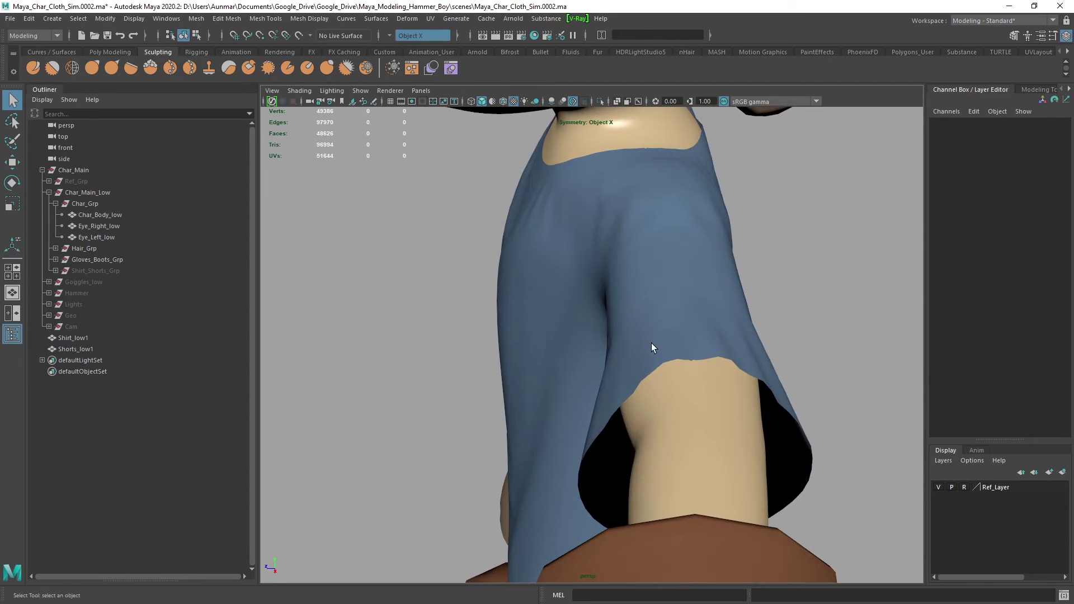
pyautogui.click(651, 344)
pyautogui.keyDown('alt'); pyautogui.moveTo(685, 333); pyautogui.dragTo(535, 369); pyautogui.keyUp('alt')
pyautogui.keyDown('ctrl'); pyautogui.click(653, 344); pyautogui.keyUp('ctrl')
pyautogui.keyDown('alt'); pyautogui.moveTo(486, 307); pyautogui.dragTo(562, 258); pyautogui.keyUp('alt')
pyautogui.scroll(-4, 502, 295)
pyautogui.keyDown('alt'); pyautogui.moveTo(609, 301); pyautogui.dragTo(593, 313); pyautogui.keyUp('alt')
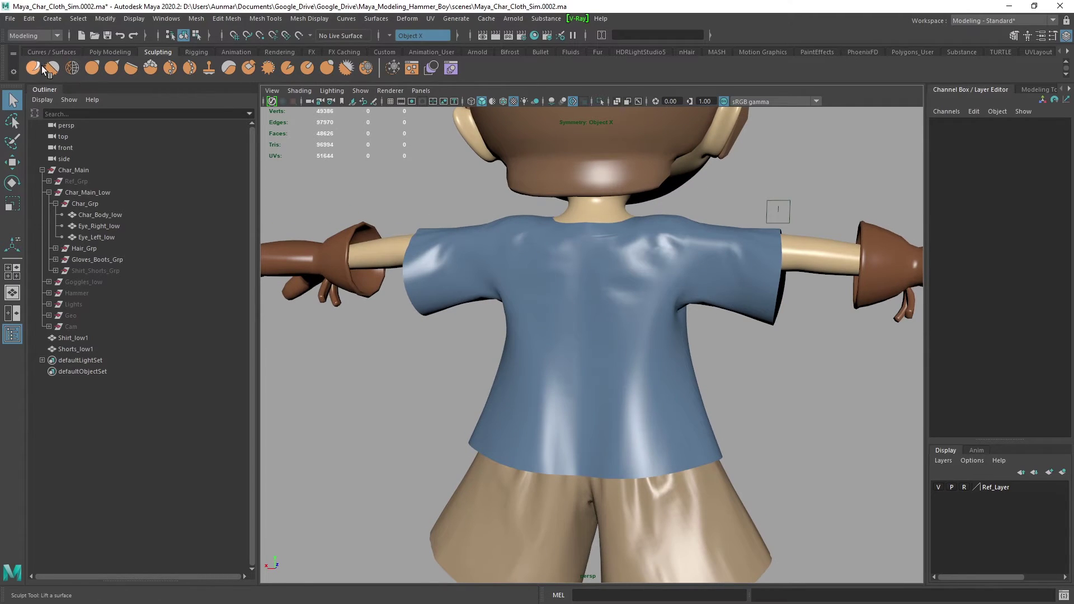
pyautogui.click(562, 353)
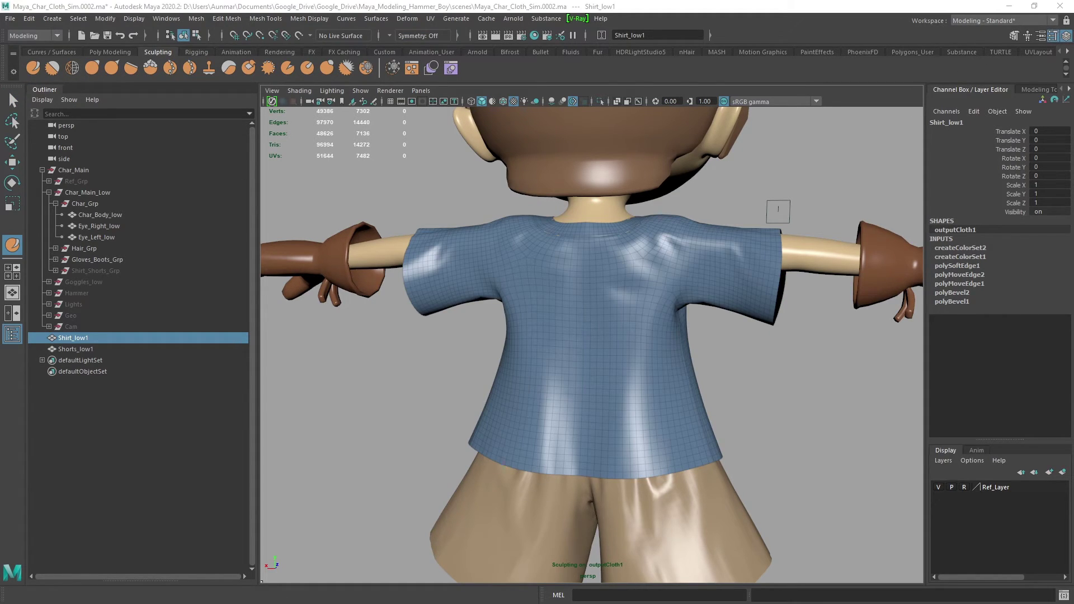
pyautogui.moveTo(520, 255); pyautogui.dragTo(190, 173)
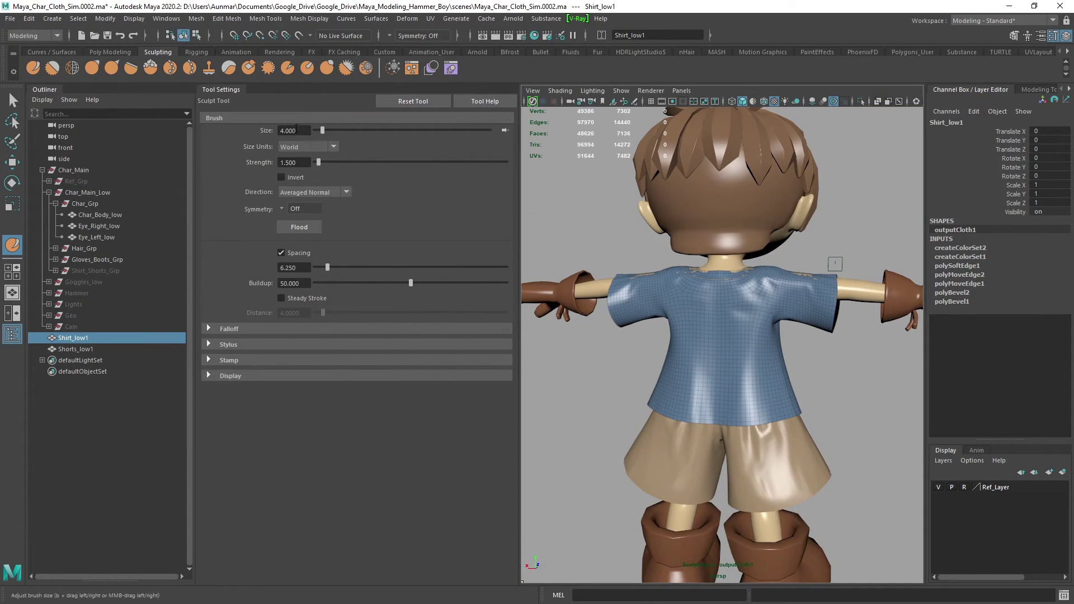
# - Test a sculpt stroke on the shirt, undo it, and set the brush strength to 0.25
pyautogui.moveTo(307, 162); pyautogui.dragTo(214, 156)
pyautogui.keyDown('alt'); pyautogui.moveTo(758, 336); pyautogui.dragTo(813, 446, button='right'); pyautogui.keyUp('alt')
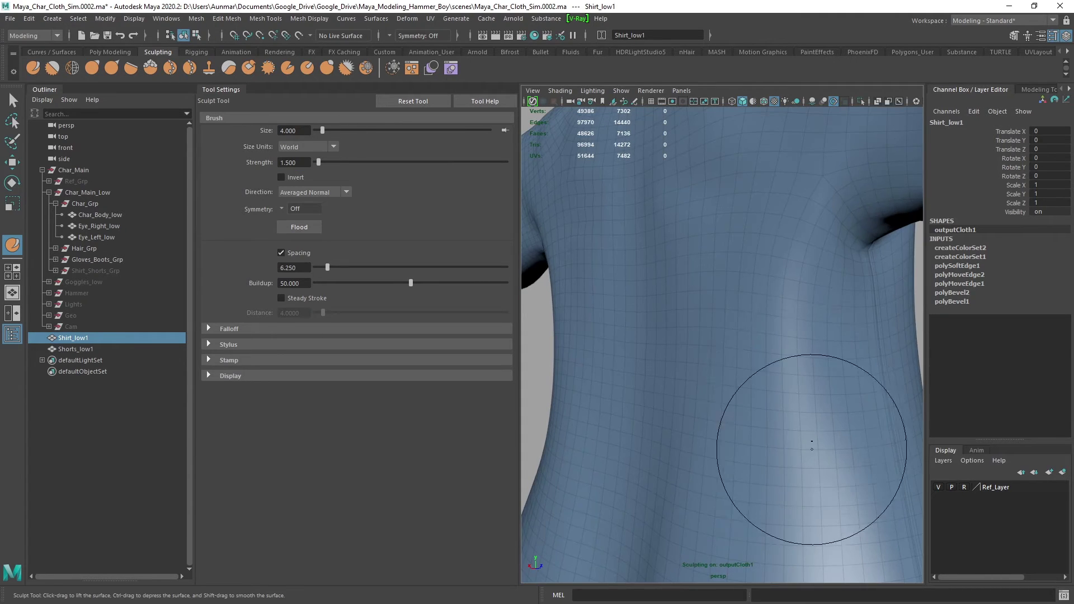
pyautogui.moveTo(779, 300)
pyautogui.keyDown('alt'); pyautogui.mouseDown(button='right')
pyautogui.moveTo(769, 276)
pyautogui.moveTo(740, 297)
pyautogui.mouseUp(button='right'); pyautogui.keyUp('alt')
pyautogui.moveTo(739, 305); pyautogui.dragTo(732, 382)
pyautogui.moveTo(732, 383)
pyautogui.keyDown('alt'); pyautogui.mouseDown()
pyautogui.moveTo(712, 375)
pyautogui.moveTo(739, 372)
pyautogui.mouseUp(); pyautogui.keyUp('alt')
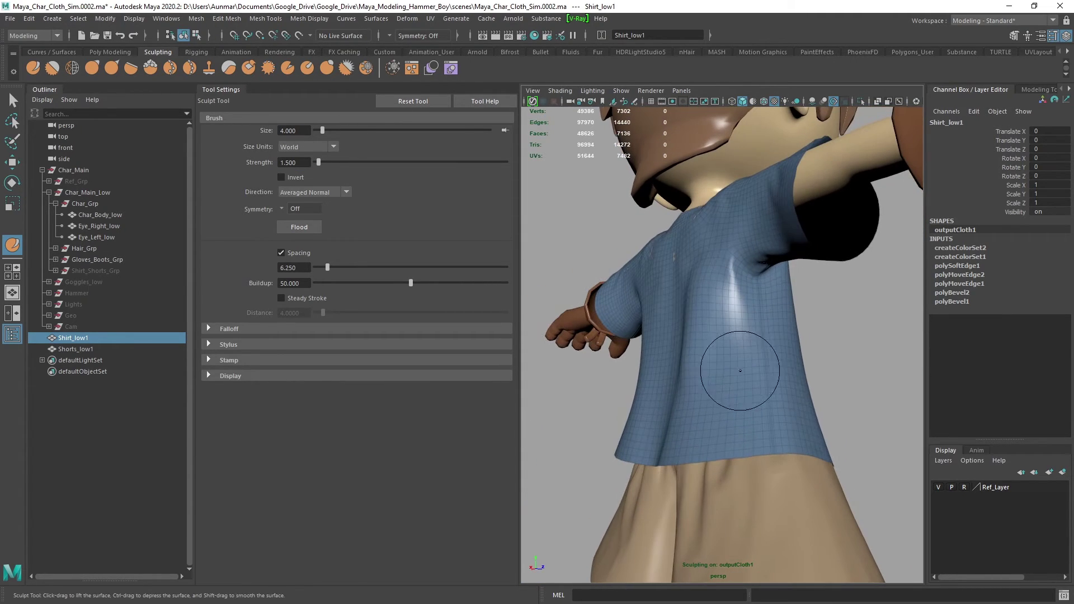
pyautogui.hotkey('ctrl', 'z')
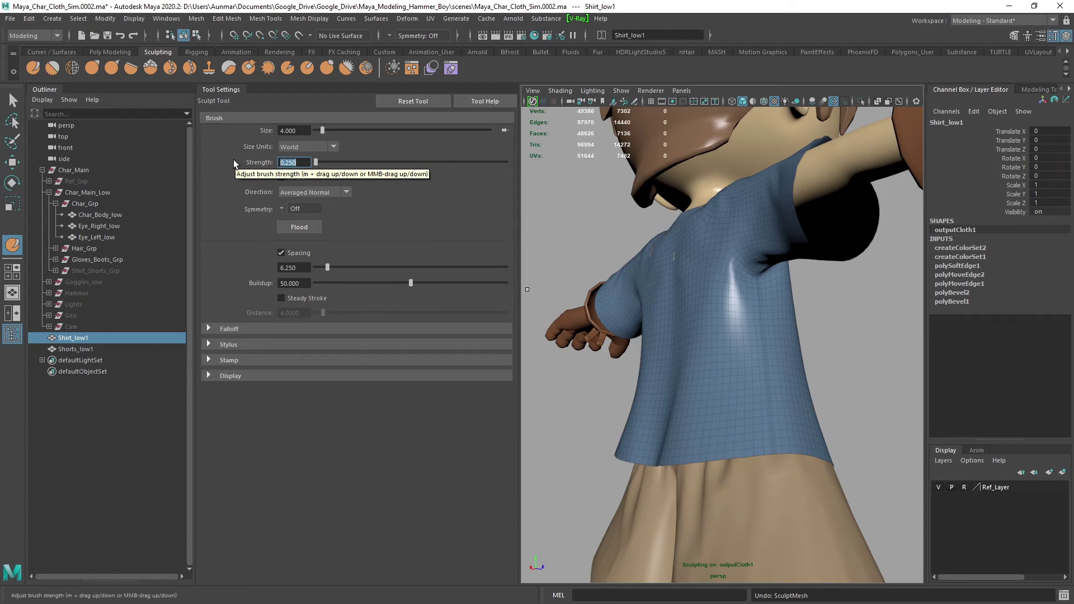
# - Try a lighter sculpt stroke on the back of the shirt and undo it
pyautogui.moveTo(762, 300)
pyautogui.keyDown('alt'); pyautogui.mouseDown()
pyautogui.moveTo(756, 347)
pyautogui.moveTo(804, 352)
pyautogui.moveTo(773, 362)
pyautogui.mouseUp(); pyautogui.keyUp('alt')
pyautogui.moveTo(688, 355)
pyautogui.keyDown('alt'); pyautogui.mouseDown()
pyautogui.moveTo(712, 376)
pyautogui.moveTo(661, 284)
pyautogui.mouseUp(); pyautogui.keyUp('alt')
pyautogui.keyDown('alt'); pyautogui.moveTo(737, 309); pyautogui.dragTo(726, 306); pyautogui.keyUp('alt')
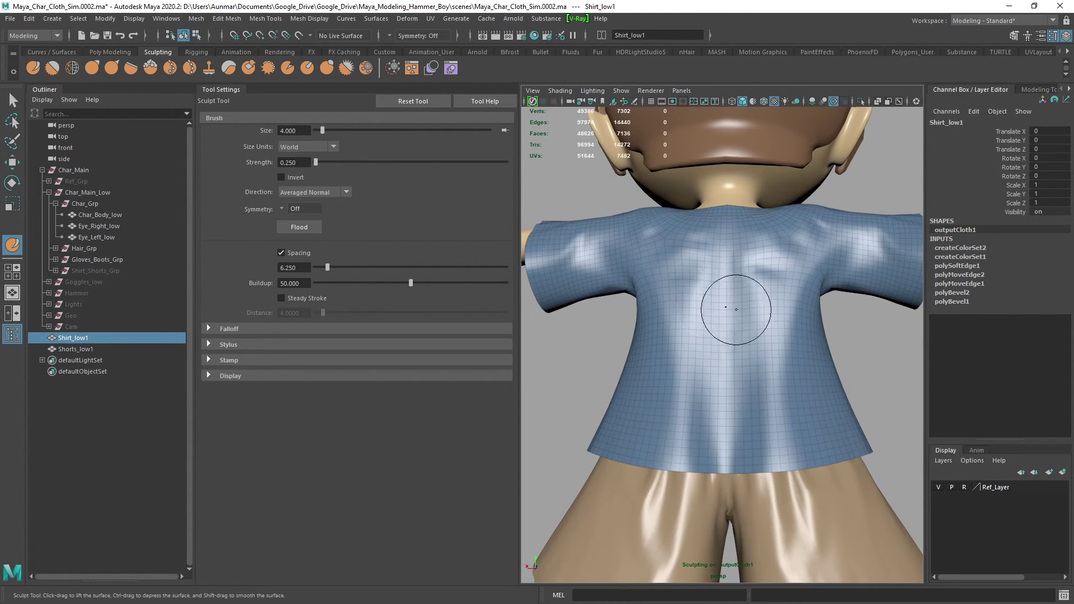
pyautogui.moveTo(701, 410)
pyautogui.keyDown('alt'); pyautogui.mouseDown()
pyautogui.moveTo(779, 417)
pyautogui.moveTo(699, 391)
pyautogui.mouseUp(); pyautogui.keyUp('alt')
pyautogui.hotkey('ctrl', 'z')
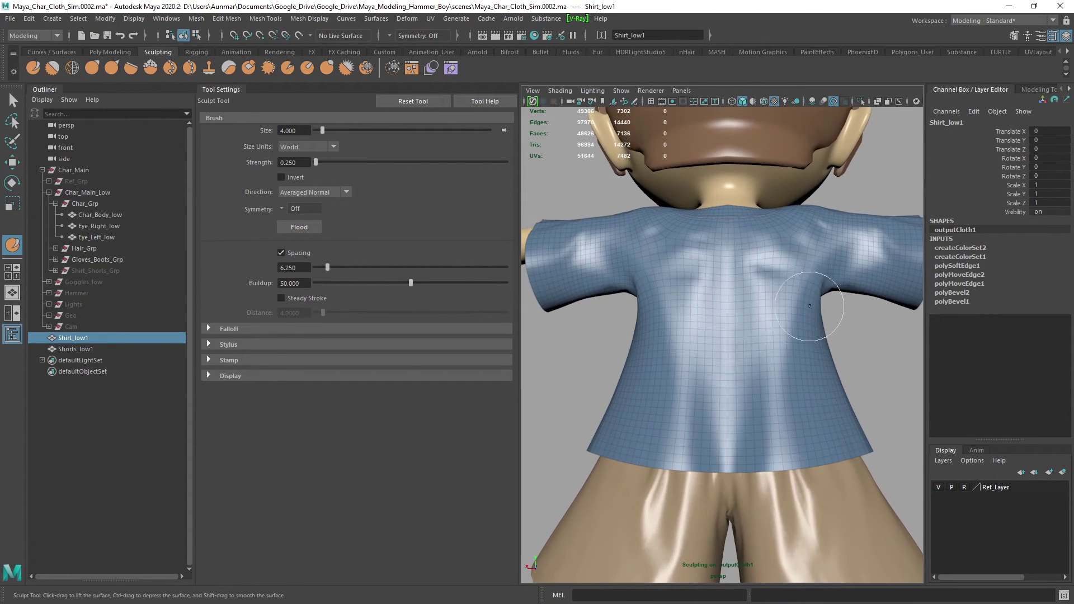
# - Smooth a patch of the shirt's cloth with the sculpting brush
pyautogui.moveTo(789, 314)
pyautogui.keyDown('alt'); pyautogui.mouseDown()
pyautogui.moveTo(780, 336)
pyautogui.moveTo(798, 343)
pyautogui.moveTo(726, 348)
pyautogui.moveTo(629, 305)
pyautogui.moveTo(710, 312)
pyautogui.moveTo(712, 302)
pyautogui.moveTo(666, 349)
pyautogui.moveTo(650, 347)
pyautogui.mouseUp(); pyautogui.keyUp('alt')
pyautogui.moveTo(666, 403)
pyautogui.keyDown('shift'); pyautogui.mouseDown()
pyautogui.moveTo(684, 457)
pyautogui.moveTo(680, 414)
pyautogui.mouseUp(); pyautogui.keyUp('shift')
pyautogui.moveTo(653, 379)
pyautogui.keyDown('alt'); pyautogui.mouseDown()
pyautogui.moveTo(688, 420)
pyautogui.moveTo(744, 365)
pyautogui.moveTo(693, 312)
pyautogui.moveTo(702, 272)
pyautogui.mouseUp(); pyautogui.keyUp('alt')
pyautogui.moveTo(702, 273)
pyautogui.keyDown('alt'); pyautogui.mouseDown(button='right')
pyautogui.moveTo(671, 293)
pyautogui.moveTo(675, 277)
pyautogui.mouseUp(button='right'); pyautogui.keyUp('alt')
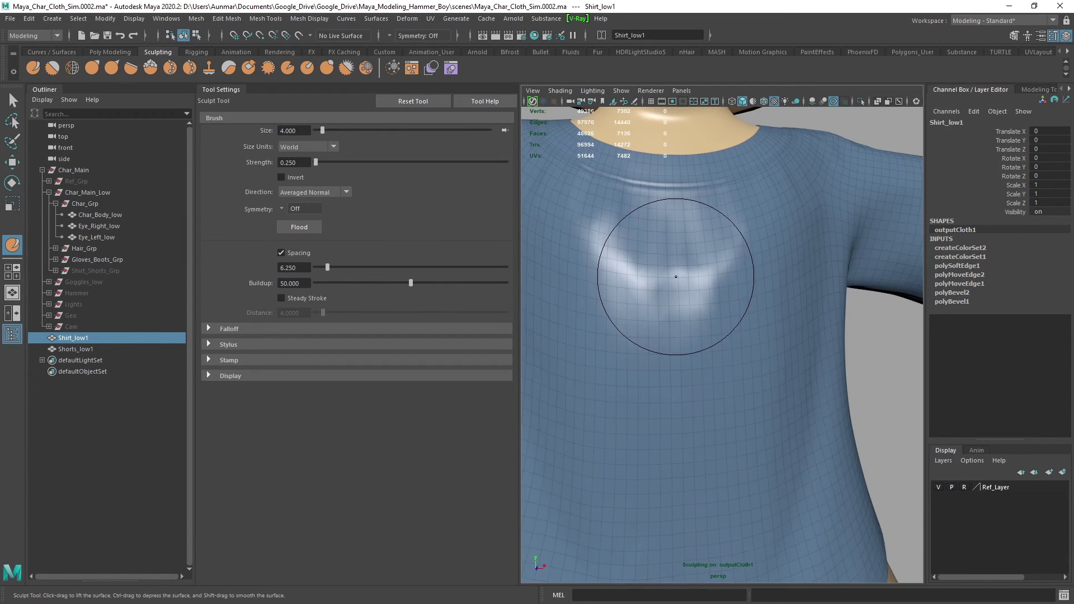
pyautogui.scroll(-3, 715, 339)
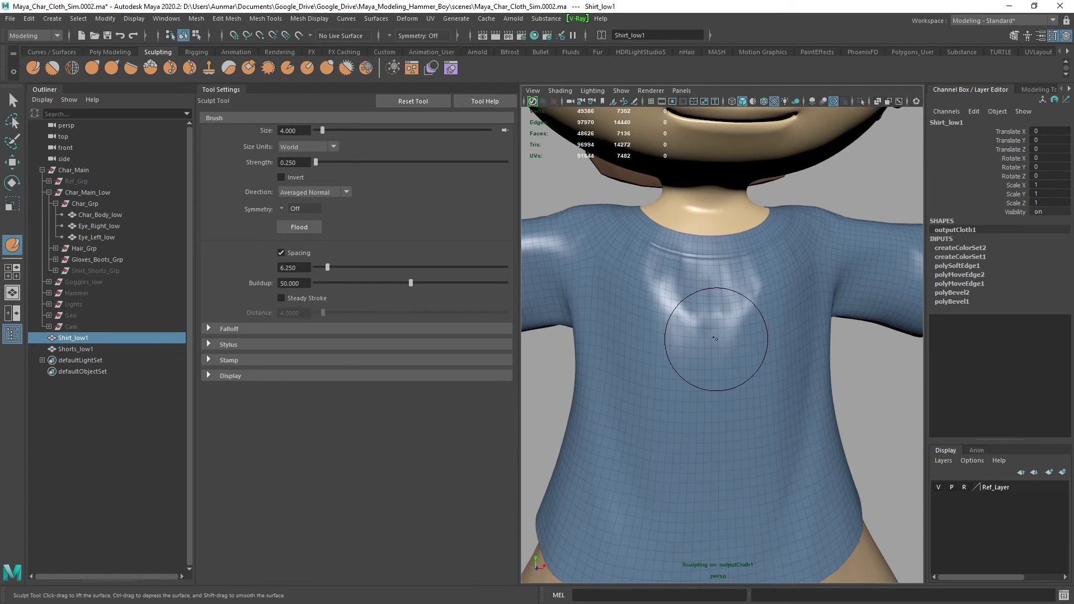
pyautogui.keyDown('alt'); pyautogui.moveTo(719, 324); pyautogui.dragTo(731, 328); pyautogui.keyUp('alt')
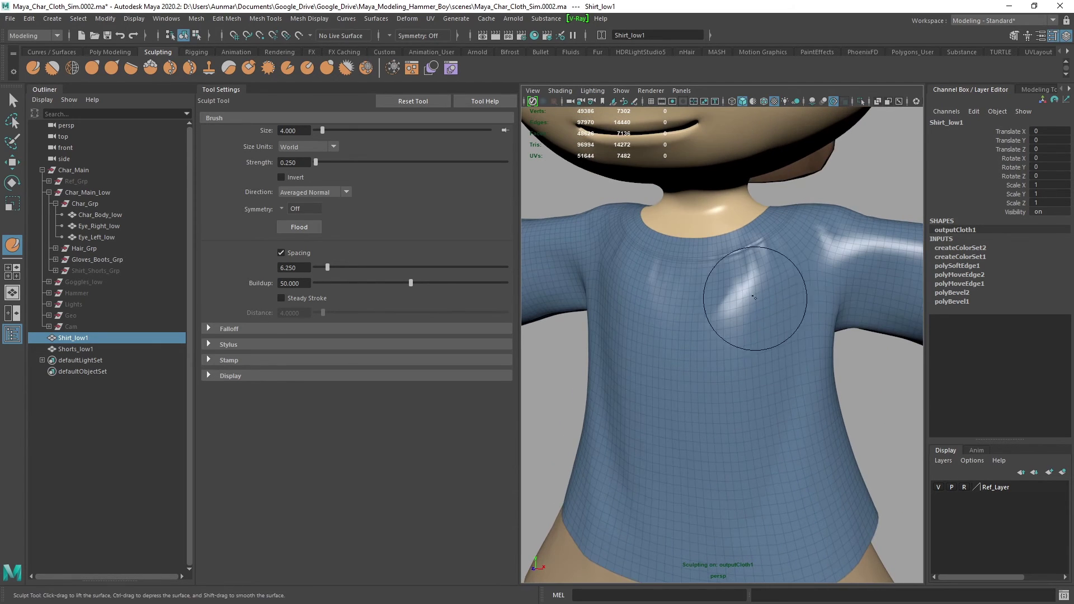
pyautogui.moveTo(828, 323)
pyautogui.keyDown('alt'); pyautogui.mouseDown()
pyautogui.moveTo(719, 341)
pyautogui.moveTo(684, 372)
pyautogui.moveTo(767, 444)
pyautogui.moveTo(659, 455)
pyautogui.moveTo(688, 425)
pyautogui.moveTo(666, 412)
pyautogui.moveTo(638, 345)
pyautogui.moveTo(719, 335)
pyautogui.moveTo(654, 334)
pyautogui.moveTo(710, 364)
pyautogui.moveTo(710, 336)
pyautogui.moveTo(713, 404)
pyautogui.moveTo(684, 395)
pyautogui.moveTo(662, 287)
pyautogui.mouseUp(); pyautogui.keyUp('alt')
pyautogui.keyDown('alt'); pyautogui.moveTo(660, 384); pyautogui.dragTo(788, 419); pyautogui.keyUp('alt')
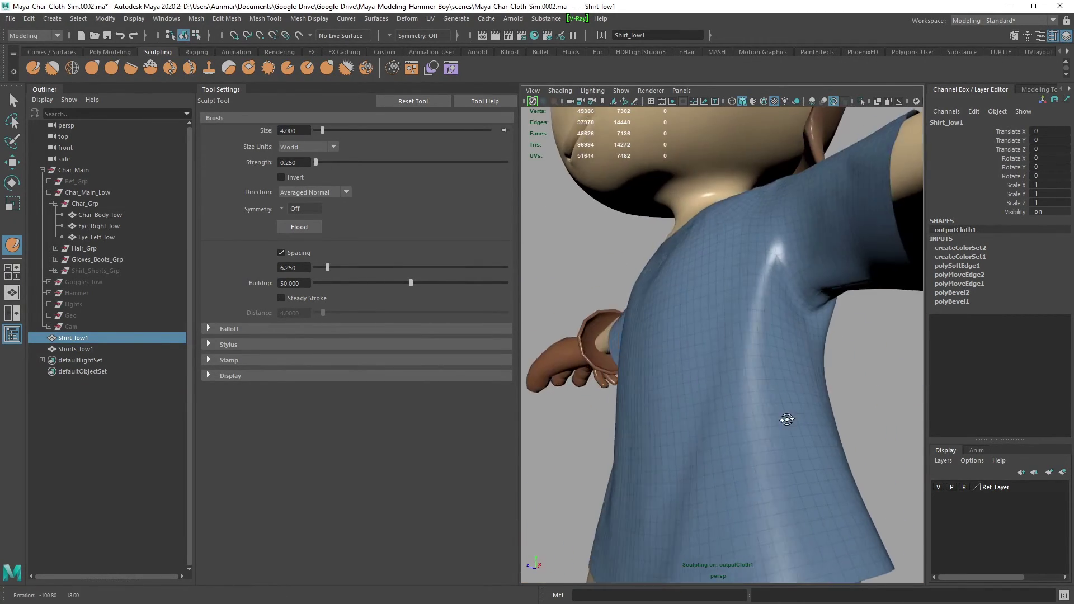
# - Leave the Sculpt Tool with the shirt deselected and close the tool settings to widen the perspective view
pyautogui.press('a')
pyautogui.press('q')
pyautogui.click(827, 383)
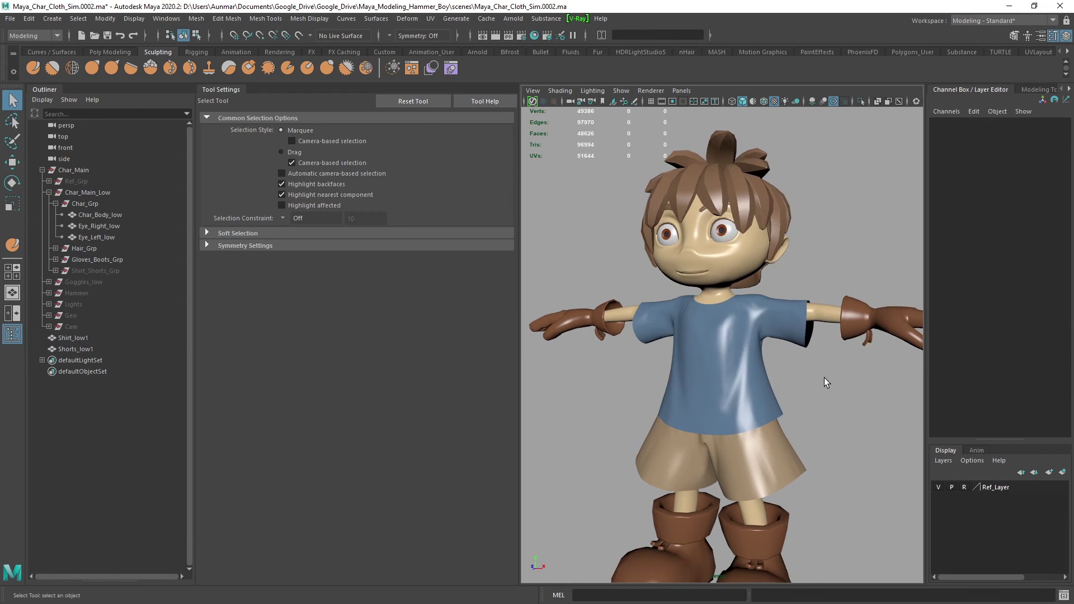
pyautogui.keyDown('alt'); pyautogui.moveTo(827, 383); pyautogui.dragTo(811, 384); pyautogui.keyUp('alt')
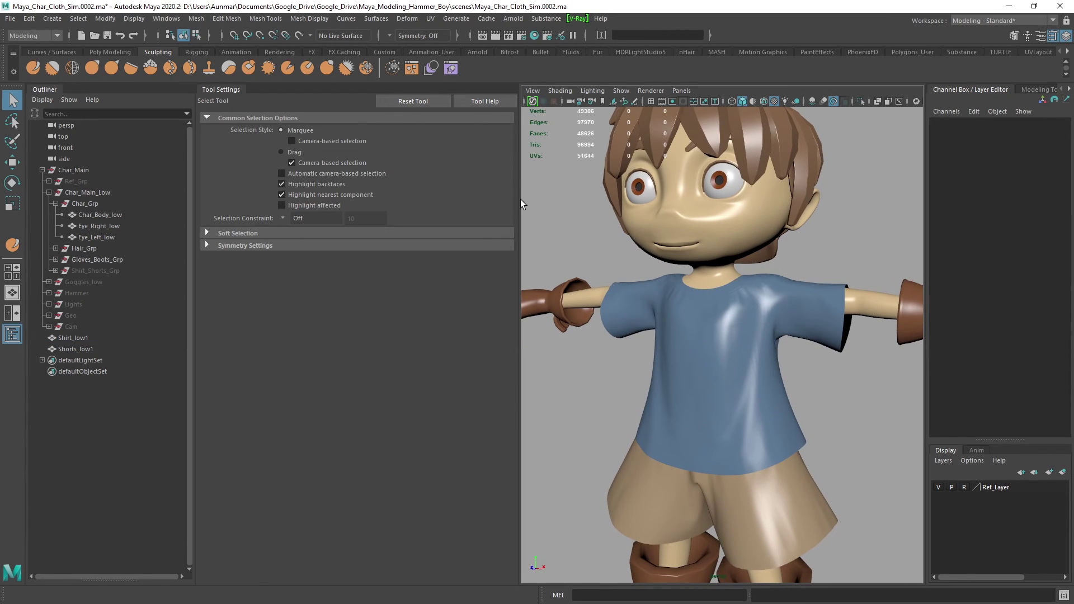
pyautogui.moveTo(519, 202); pyautogui.dragTo(435, 207)
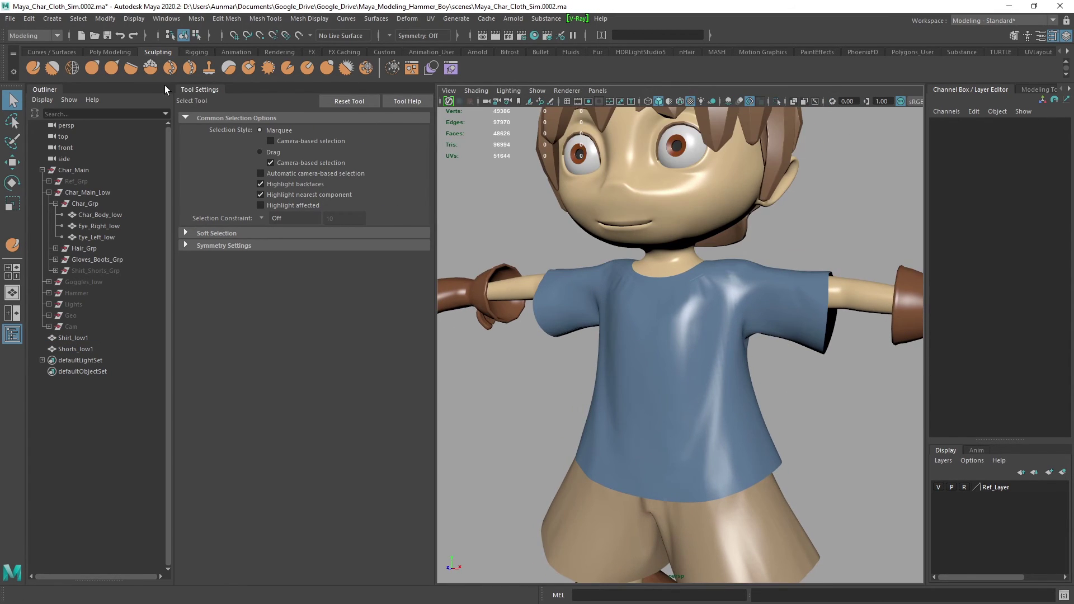
pyautogui.moveTo(197, 87); pyautogui.dragTo(235, 123)
# - Examine the finished shirt and shorts on the character from several angles, close up and at full-figure distance
pyautogui.keyDown('alt'); pyautogui.moveTo(703, 223); pyautogui.dragTo(565, 358, button='right'); pyautogui.keyUp('alt')
pyautogui.keyDown('alt'); pyautogui.moveTo(711, 294); pyautogui.dragTo(649, 311); pyautogui.keyUp('alt')
pyautogui.keyDown('alt'); pyautogui.moveTo(582, 363); pyautogui.dragTo(621, 372, button='right'); pyautogui.keyUp('alt')
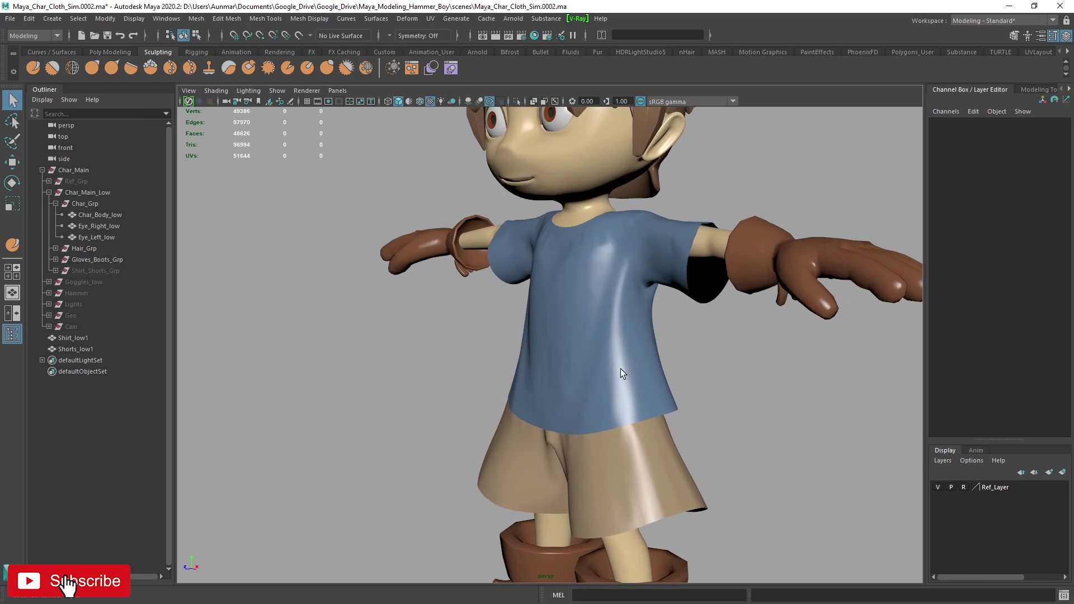
pyautogui.keyDown('alt'); pyautogui.moveTo(621, 371); pyautogui.dragTo(694, 338); pyautogui.keyUp('alt')
pyautogui.keyDown('alt'); pyautogui.moveTo(694, 338); pyautogui.dragTo(629, 353, button='right'); pyautogui.keyUp('alt')
pyautogui.keyDown('alt'); pyautogui.moveTo(628, 352); pyautogui.dragTo(618, 384); pyautogui.keyUp('alt')
pyautogui.keyDown('alt'); pyautogui.moveTo(617, 384); pyautogui.dragTo(592, 337, button='right'); pyautogui.keyUp('alt')
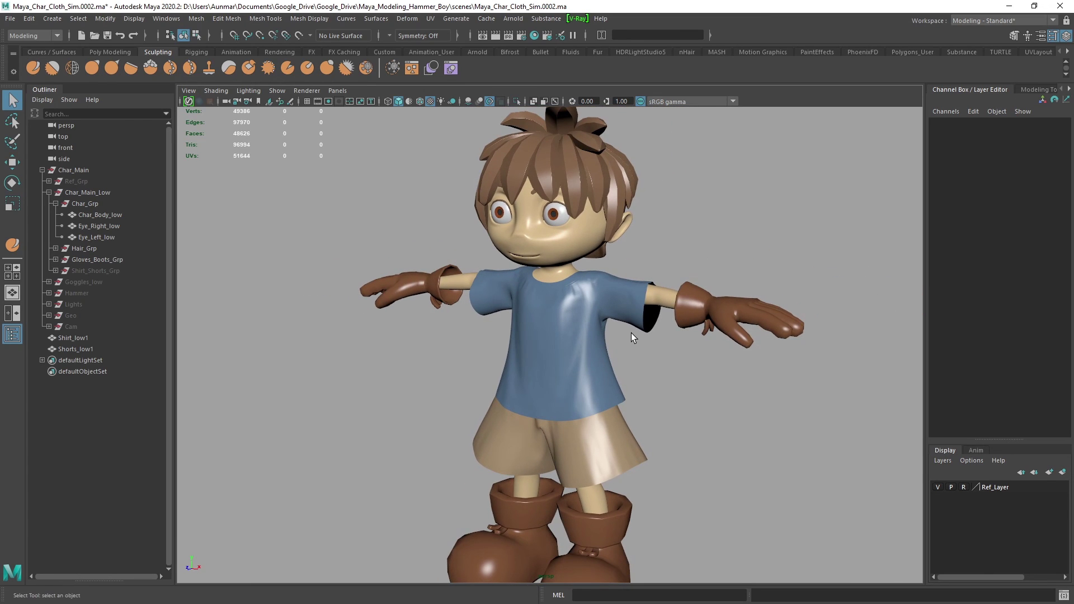
pyautogui.keyDown('alt'); pyautogui.moveTo(631, 334); pyautogui.dragTo(589, 382); pyautogui.keyUp('alt')
pyautogui.scroll(2, 579, 359)
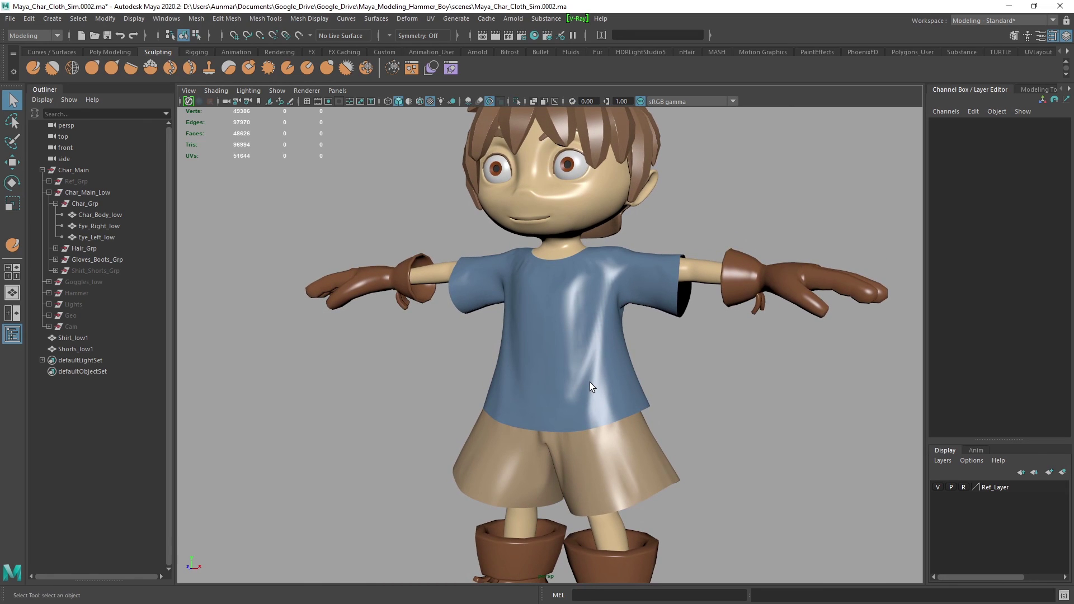
pyautogui.scroll(-4, 641, 398)
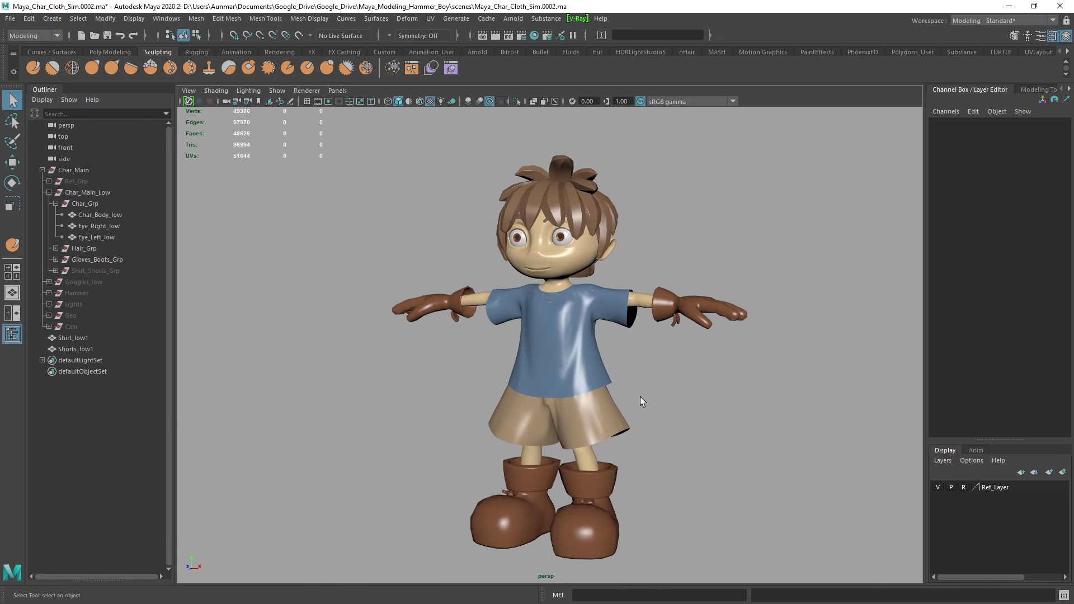
pyautogui.keyDown('alt'); pyautogui.moveTo(640, 398); pyautogui.dragTo(637, 372); pyautogui.keyUp('alt')
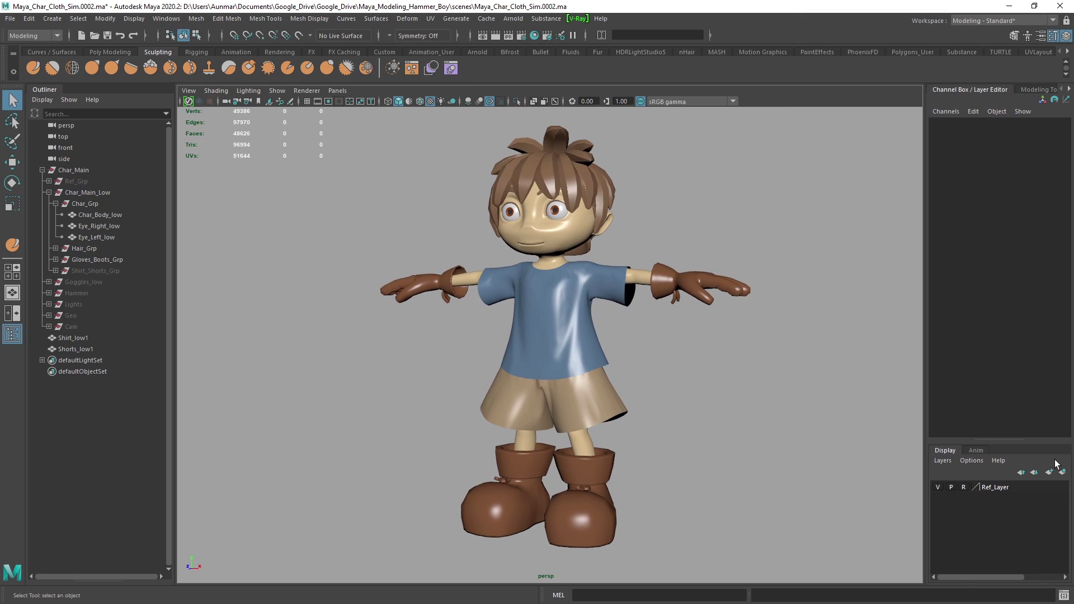